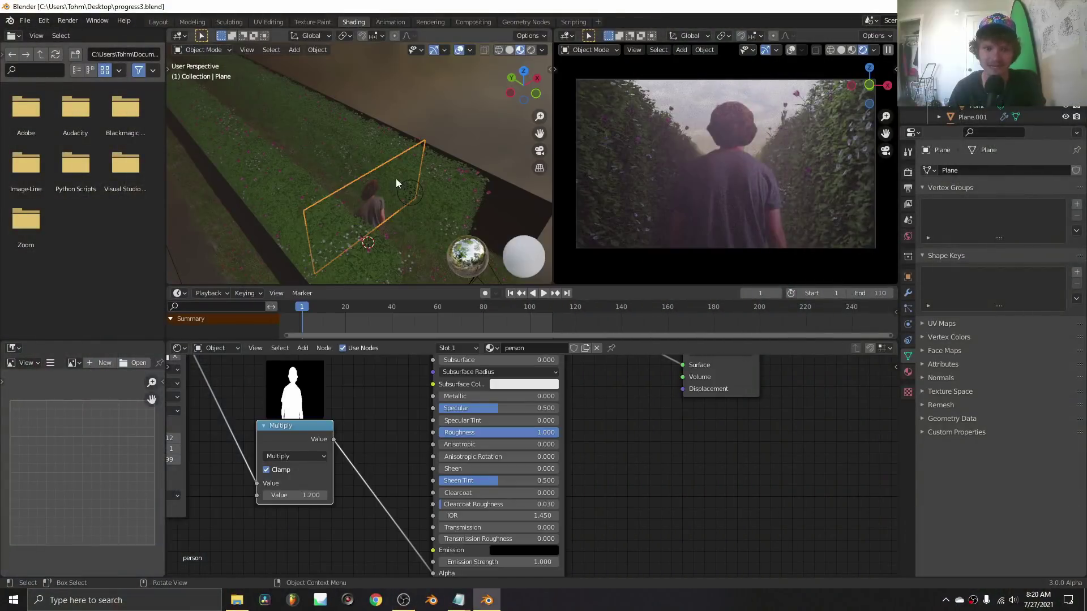
Step: Examine the finished hedge scene from several angles and at frames 51, 83, 98 and 22 of the animation
middle_click_drag(372, 178, 291, 199)
scroll(334, 160, "up", 3)
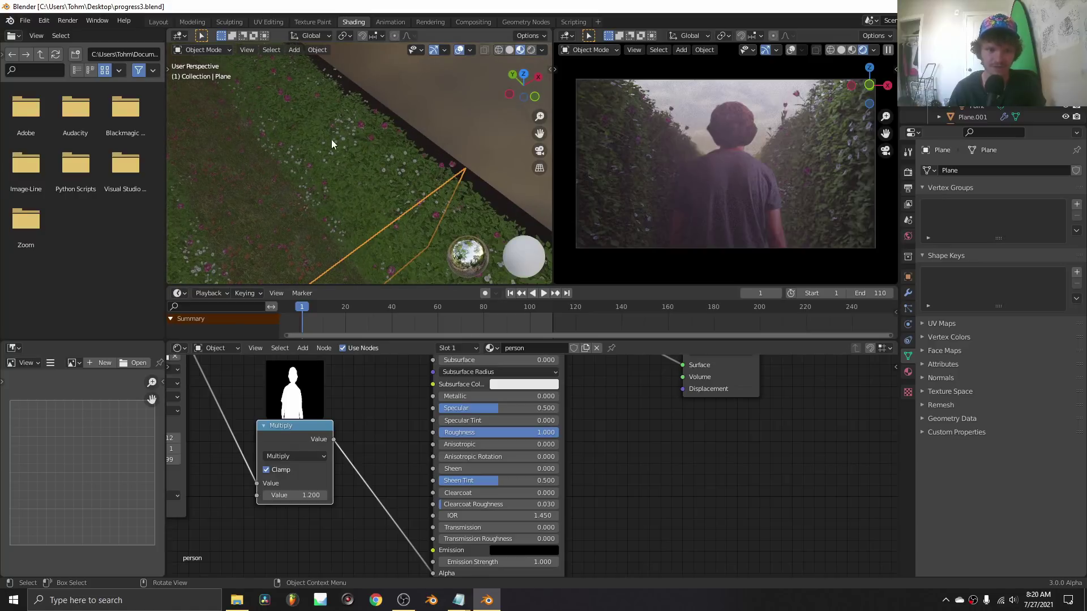
scroll(370, 131, "down", 5)
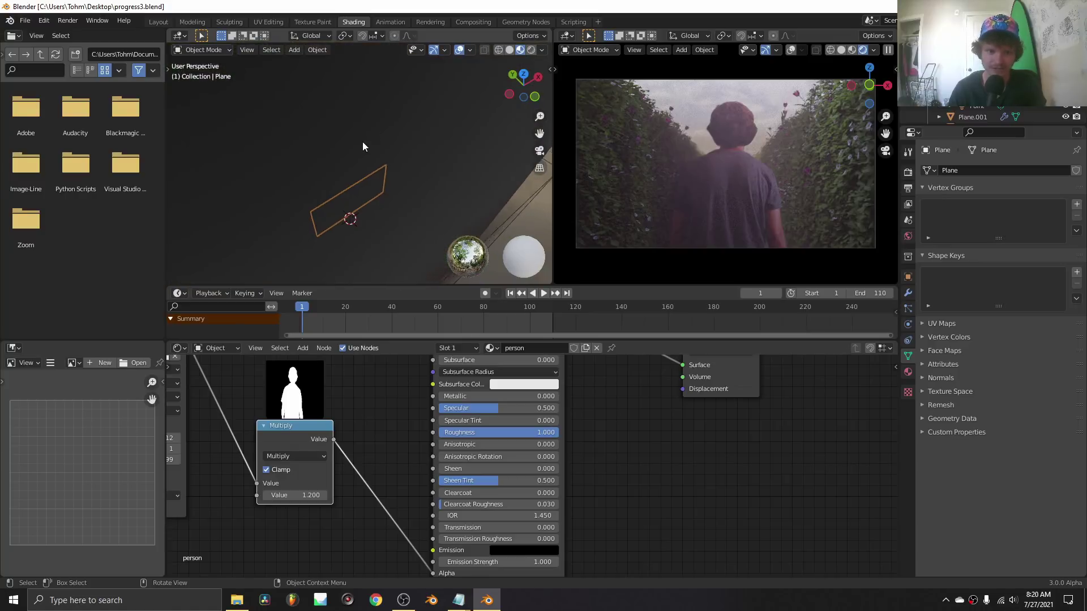
middle_click_drag(362, 142, 466, 195, "shift")
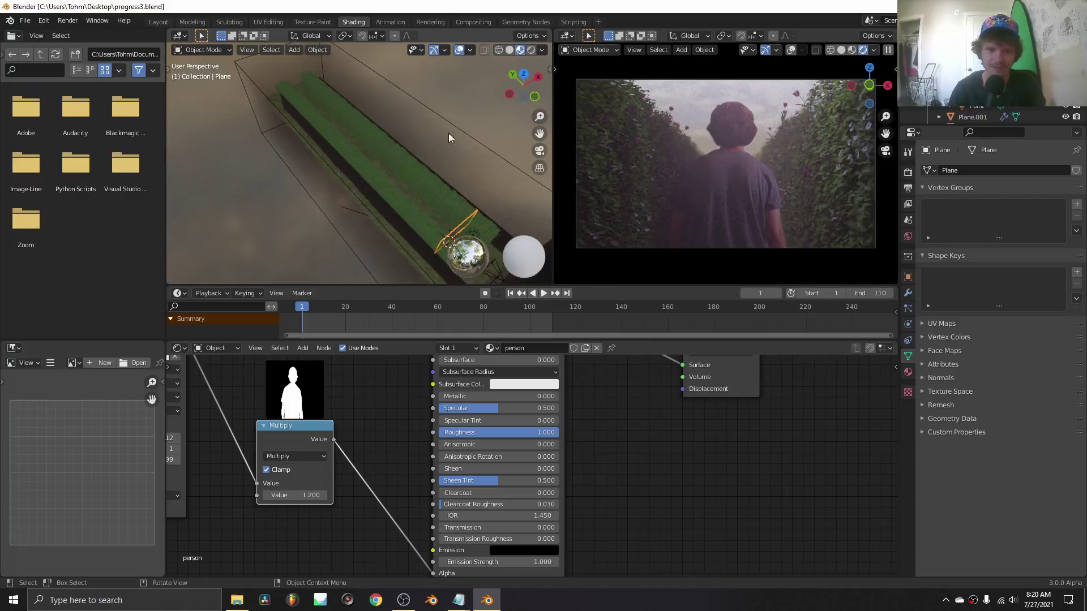
middle_click_drag(448, 133, 411, 154)
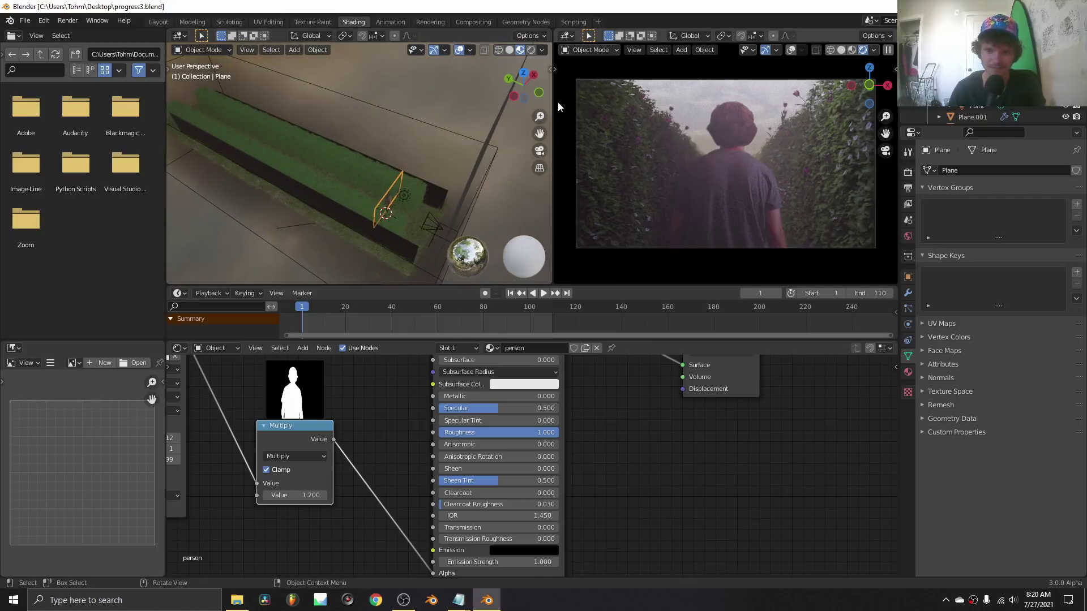
left_click(417, 306)
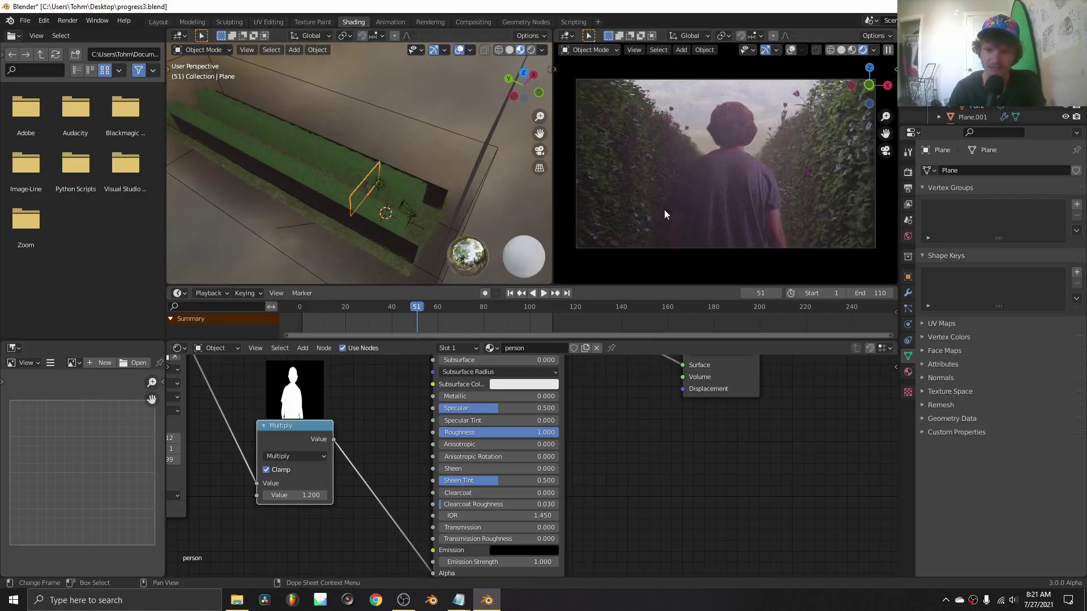
left_click(490, 306)
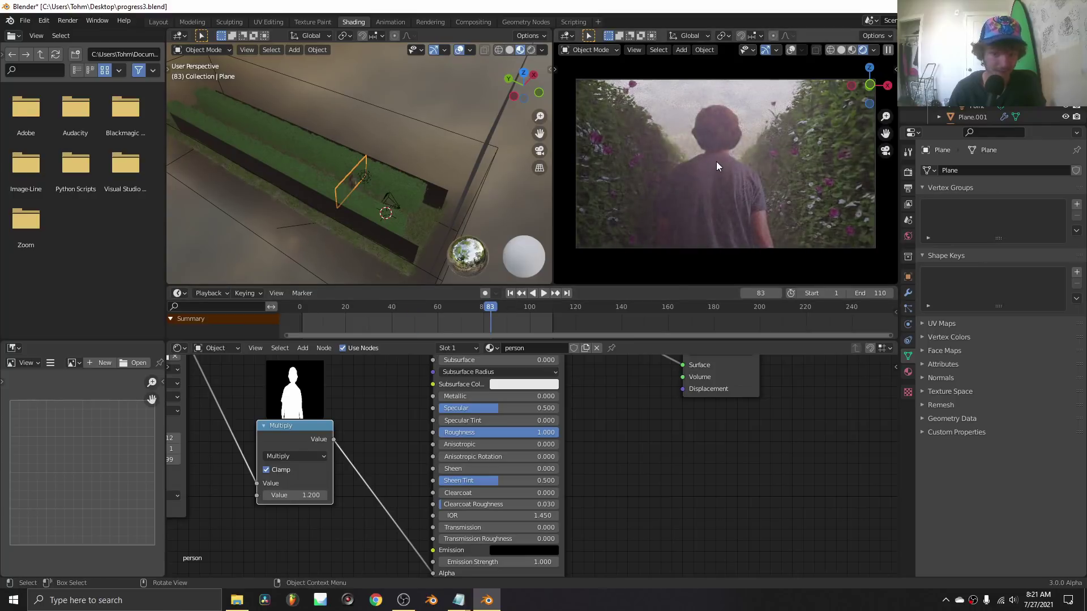
left_click(524, 306)
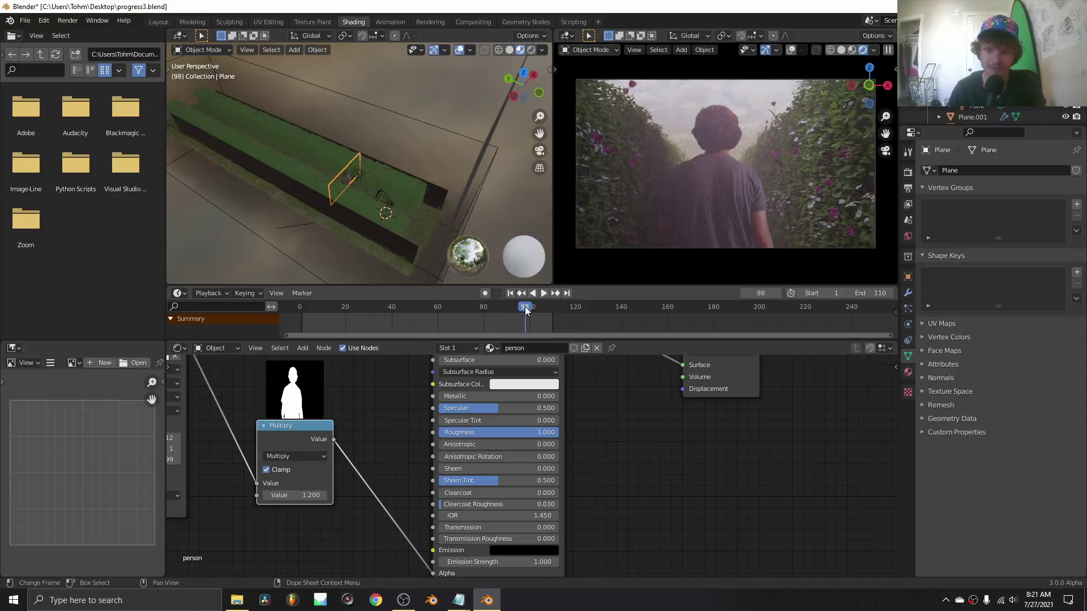
left_click(351, 307)
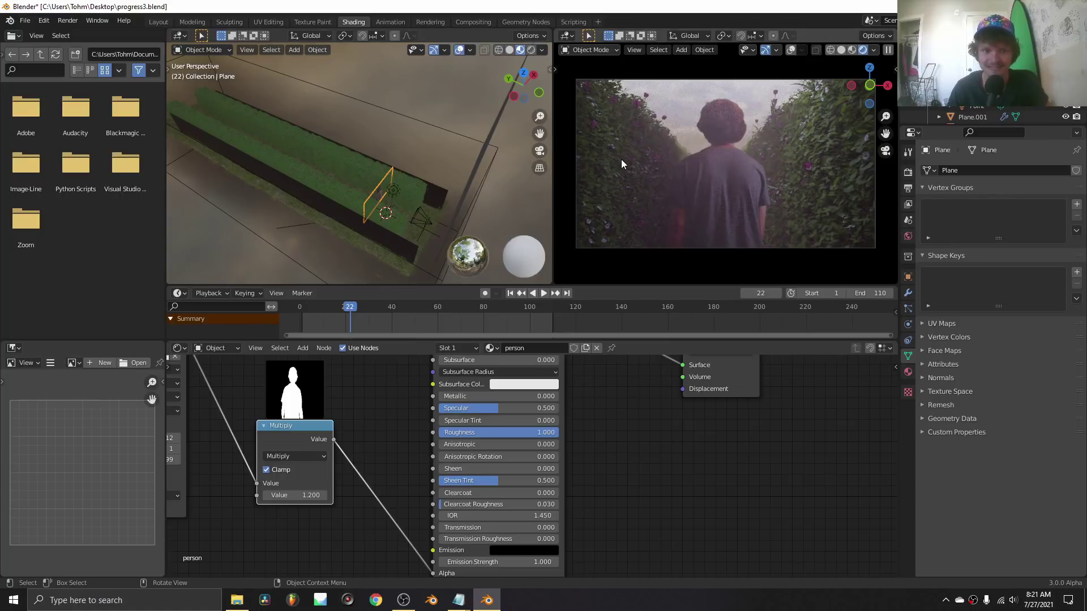
Step: Open the recent file progress.blend without saving the changes to progress3.blend
left_click(24, 20)
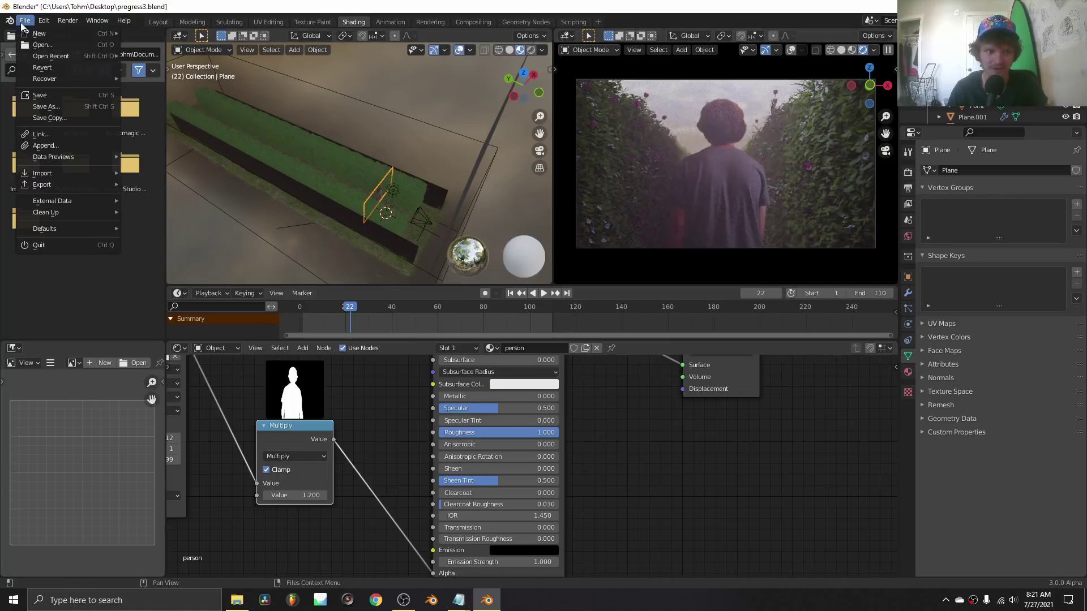
mouse_move(56, 59)
left_click(171, 67)
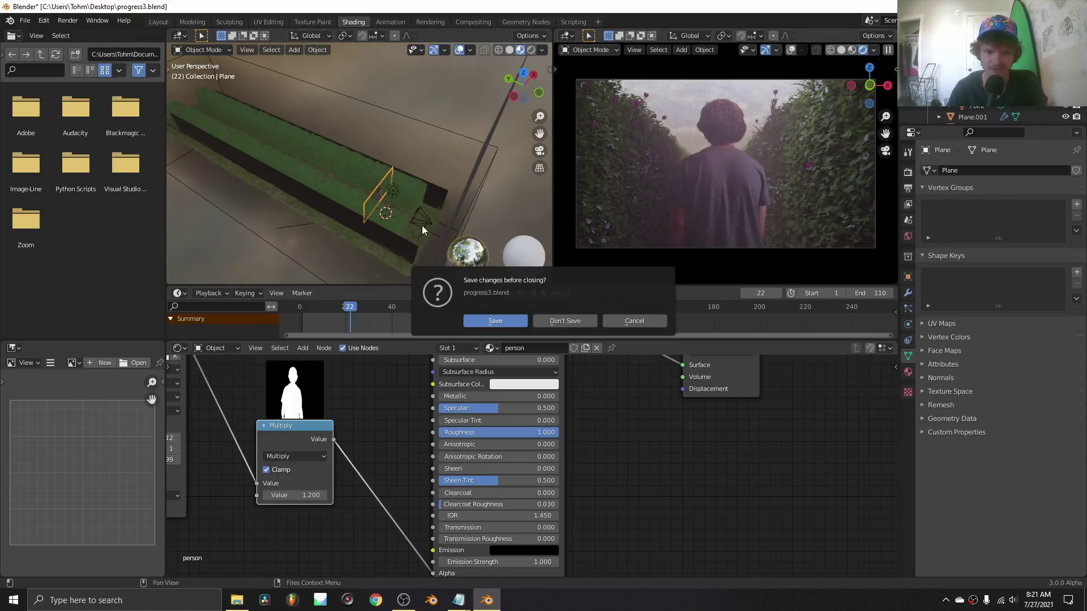
left_click(558, 320)
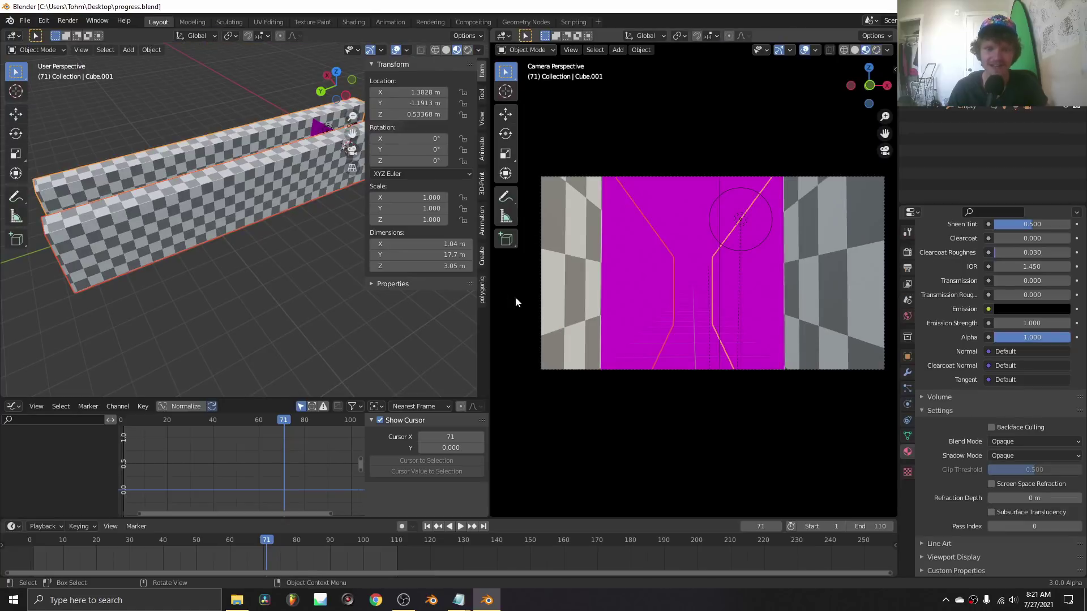
Step: Play the corridor animation, select the plane showing the person, and return the stopped playback to frame 1
key("space")
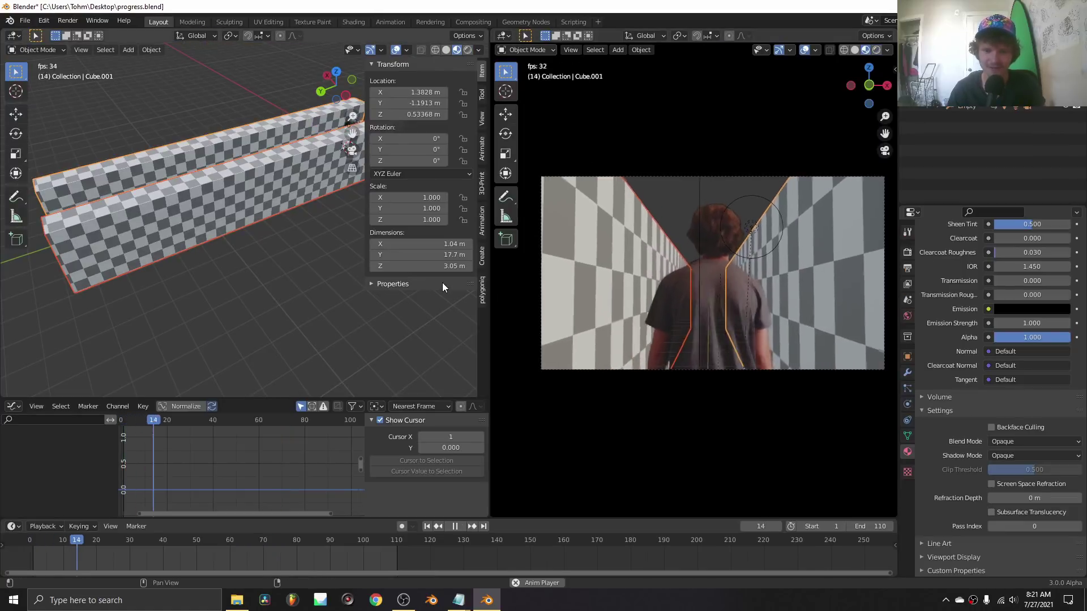
left_click(683, 198)
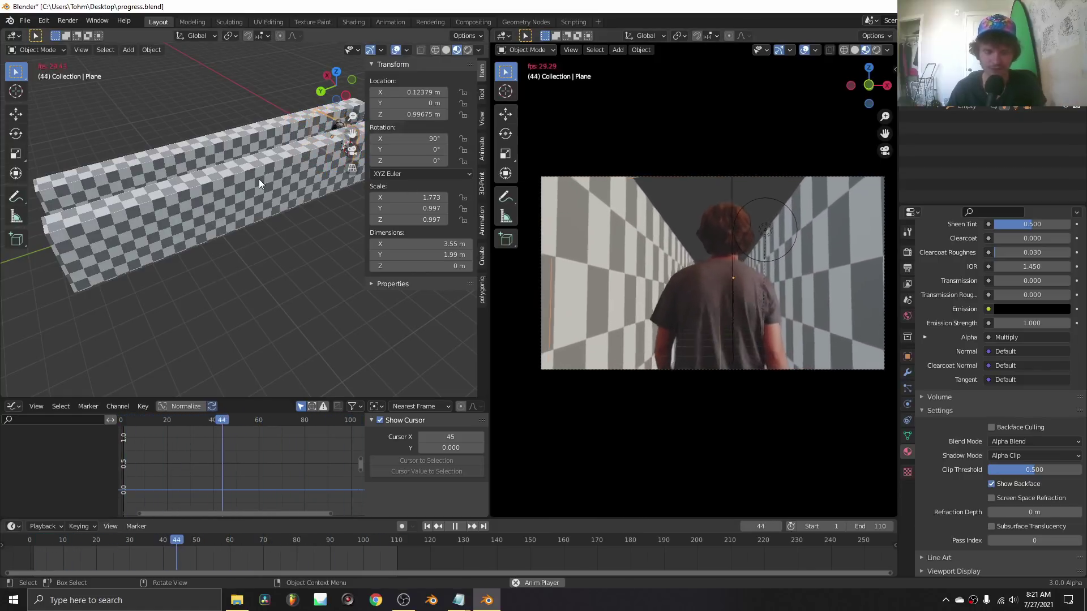
key("space")
key("shift+Left")
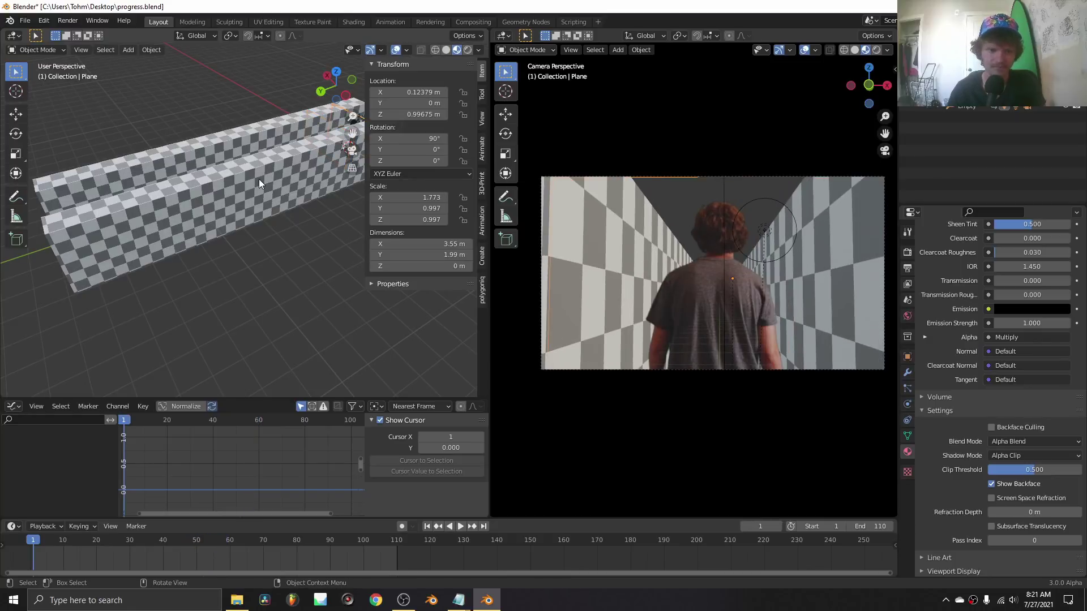
Step: Make the window fullscreen and show the botaniq asset tools with the two checkered walls seen from directly above
key("q")
left_click(258, 179)
middle_click_drag(256, 179, 352, 195)
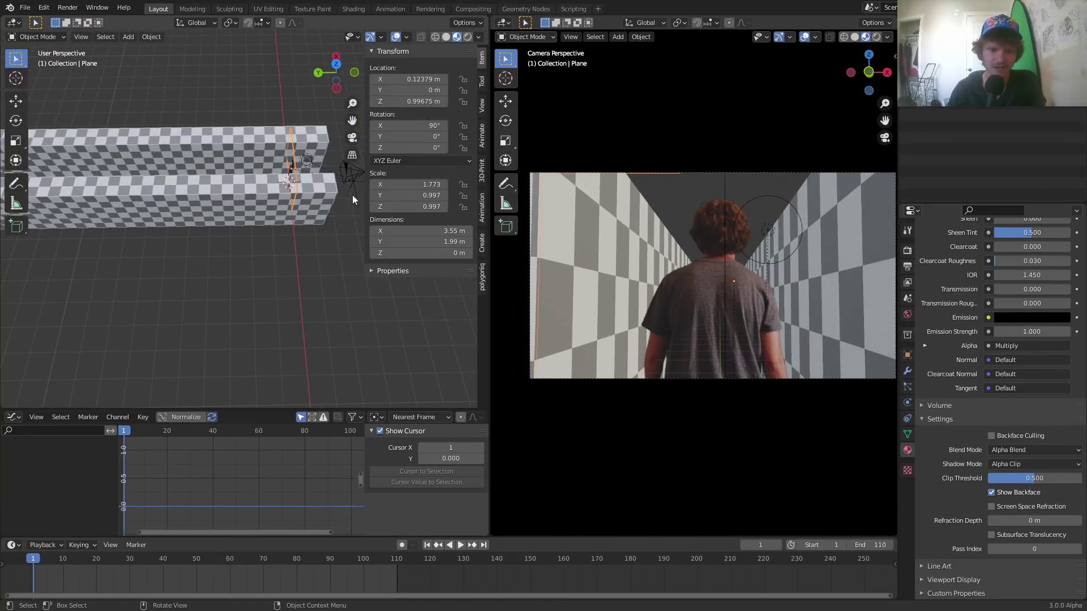
left_click(483, 276)
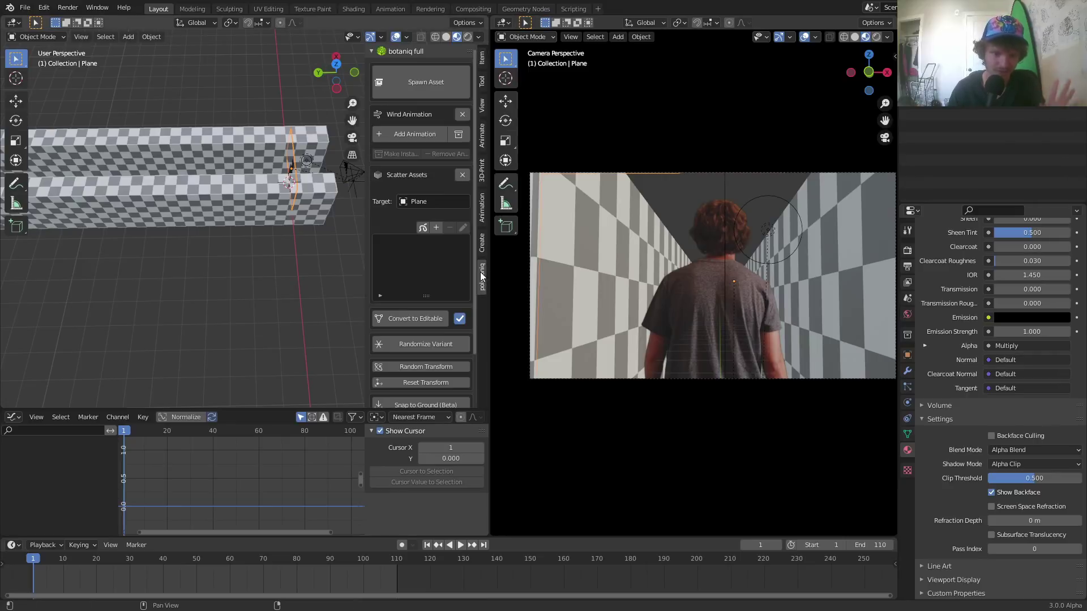
left_click(335, 64)
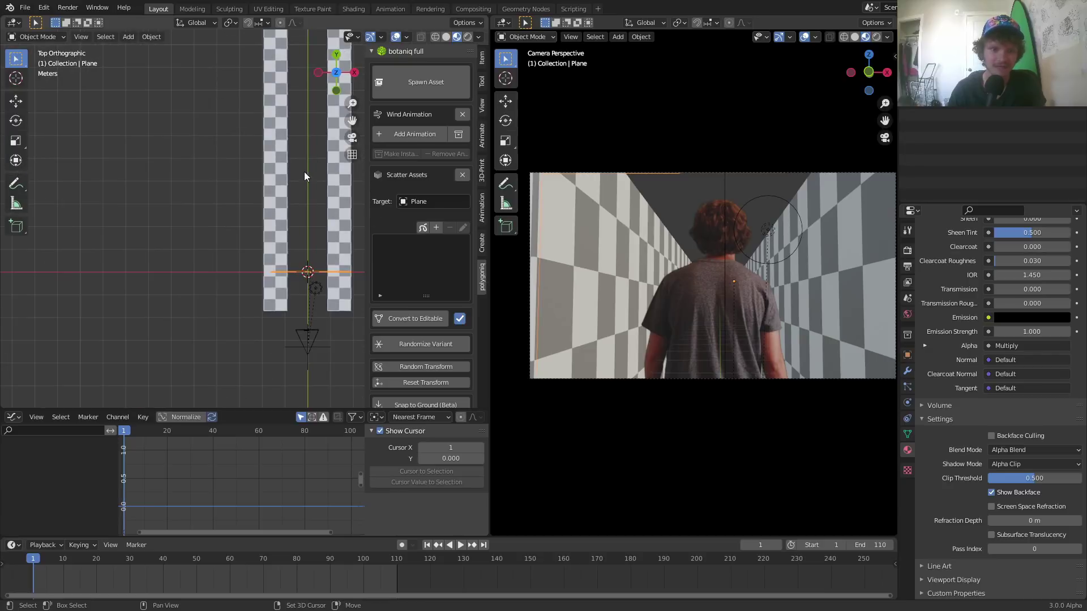
middle_click_drag(304, 172, 249, 288, "shift")
scroll(249, 288, "down", 2)
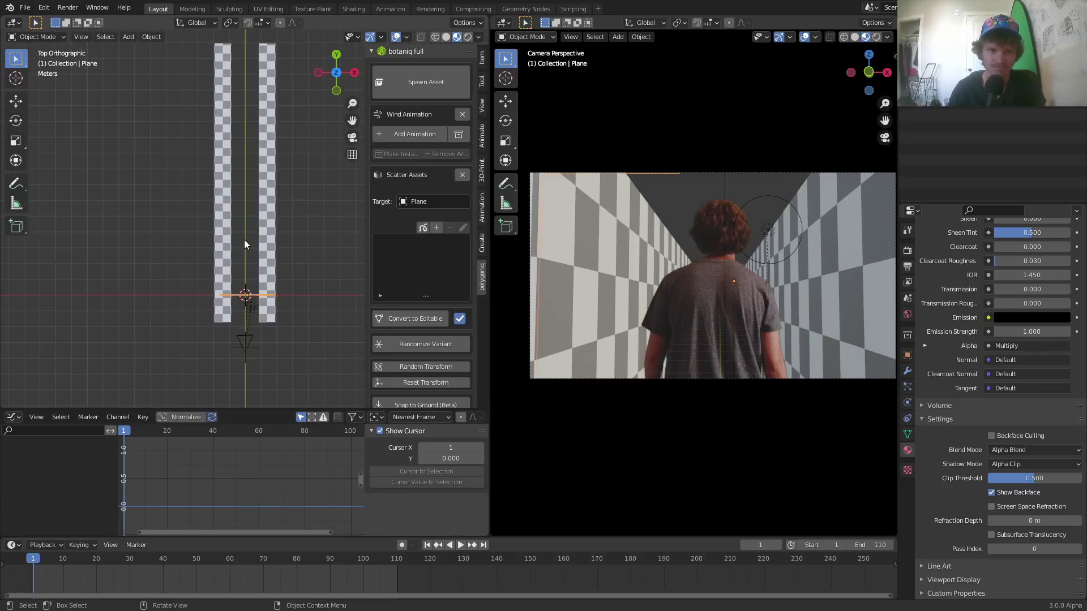
scroll(225, 247, "up", 2)
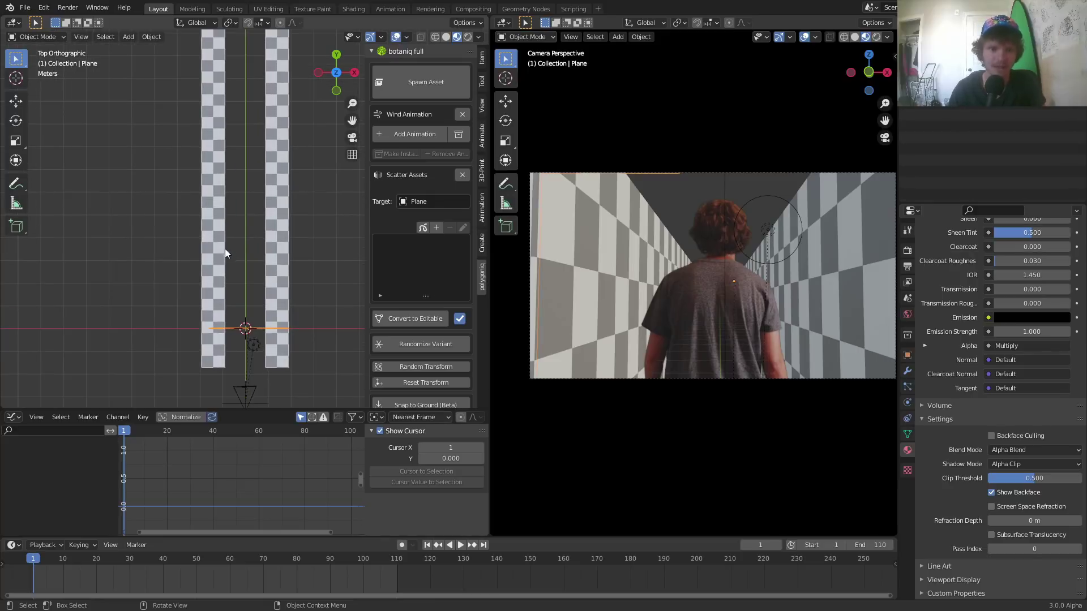
Step: Spawn the Hornbeam hedge asset Carpinus betulus (B) from botaniq's shrubs category, keeping it editable
left_click(420, 82)
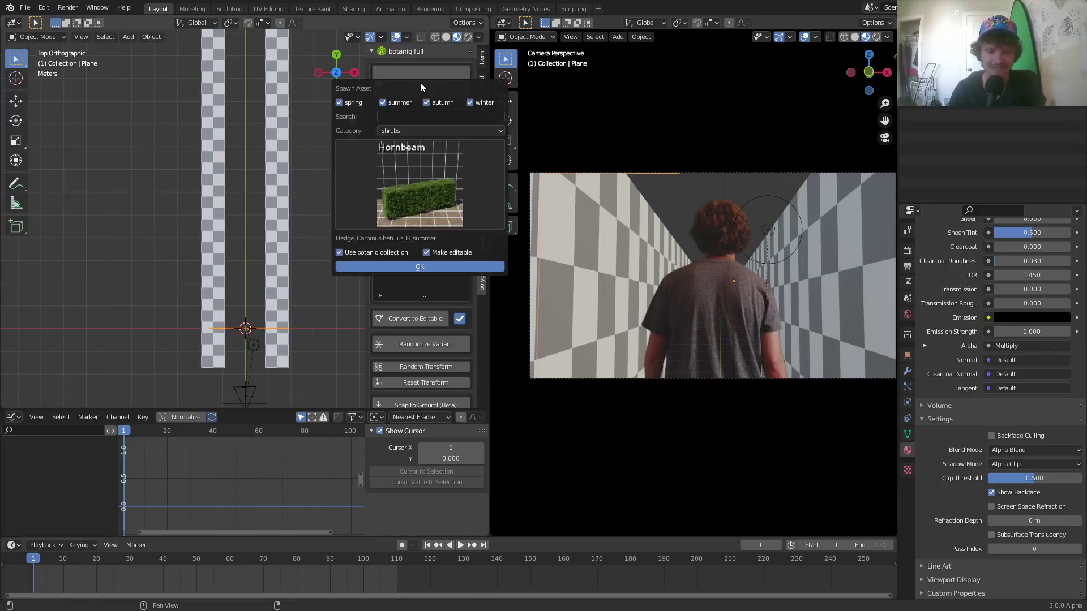
left_click(390, 165)
left_click(391, 166)
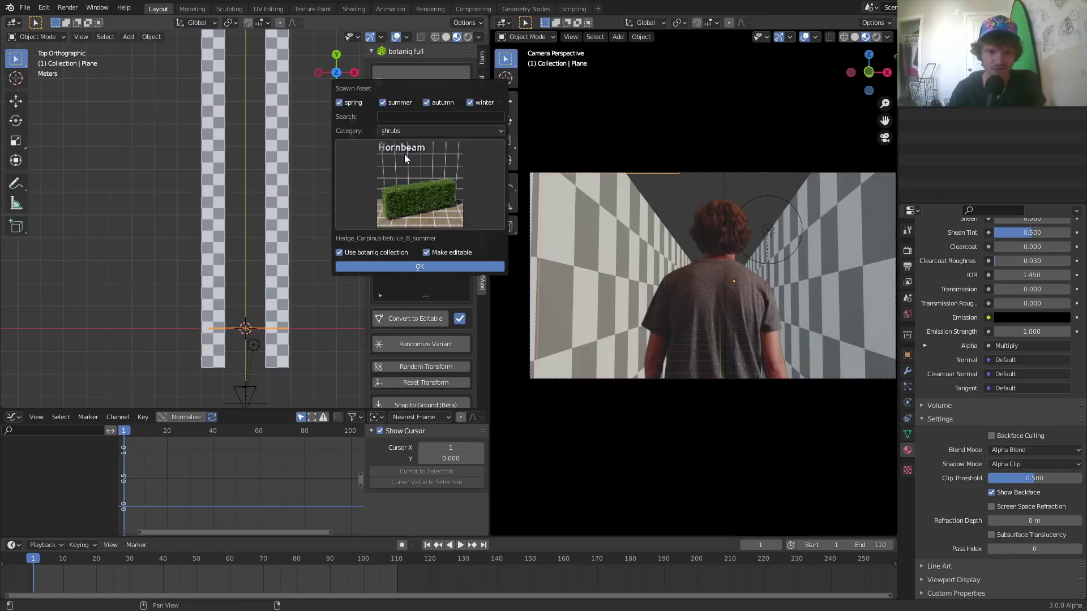
left_click(422, 190)
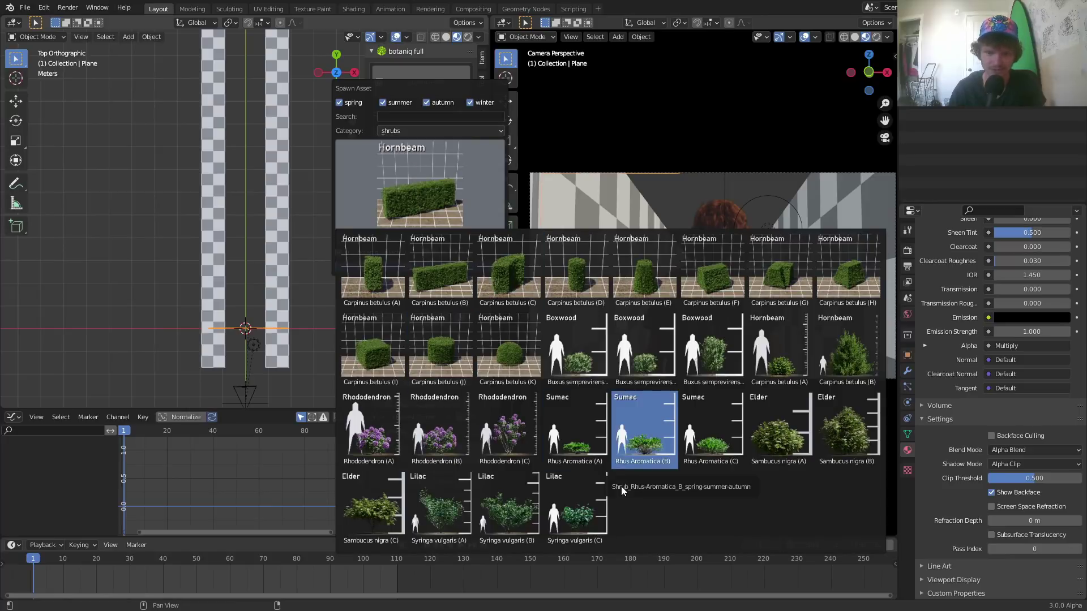
left_click(453, 263)
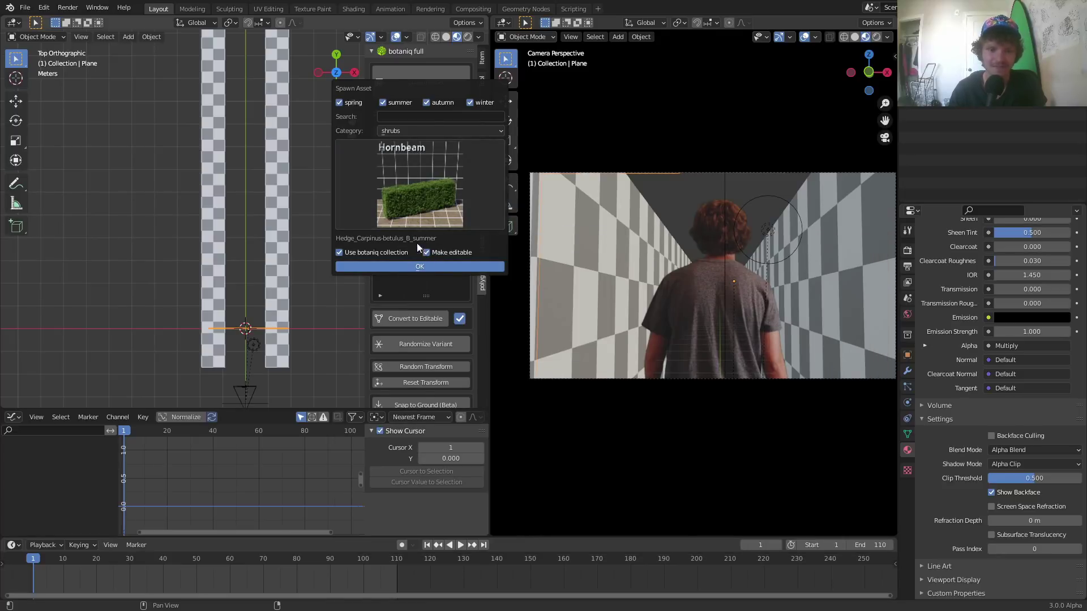
left_click(421, 266)
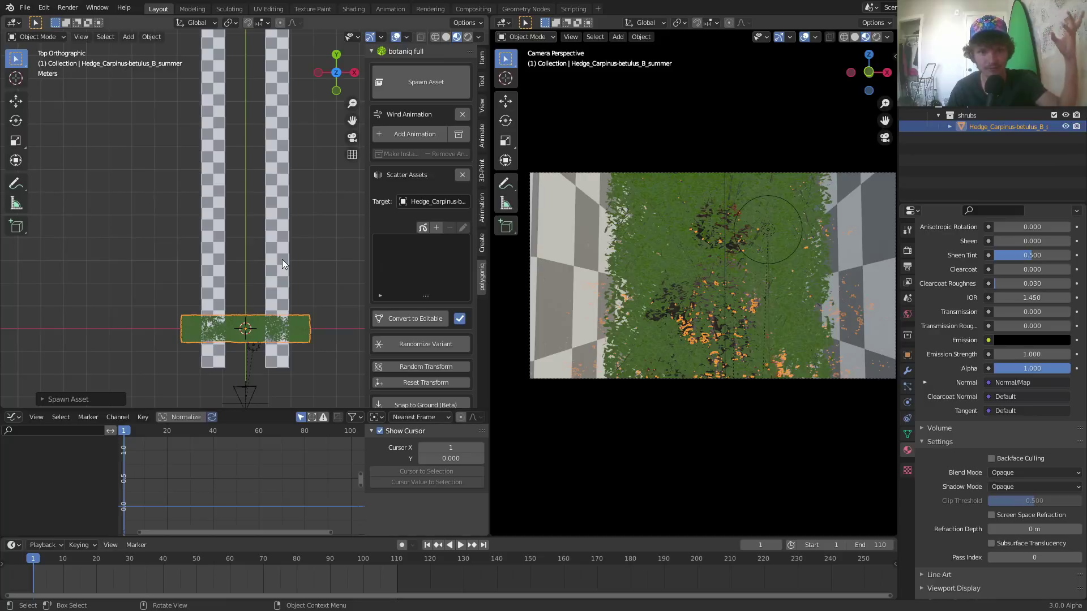
Step: Rotate the hedge 90° in the top view and move it about -1.45 m in X and 1.07 m in Y onto the wall left of the person
scroll(182, 293, "up", 3)
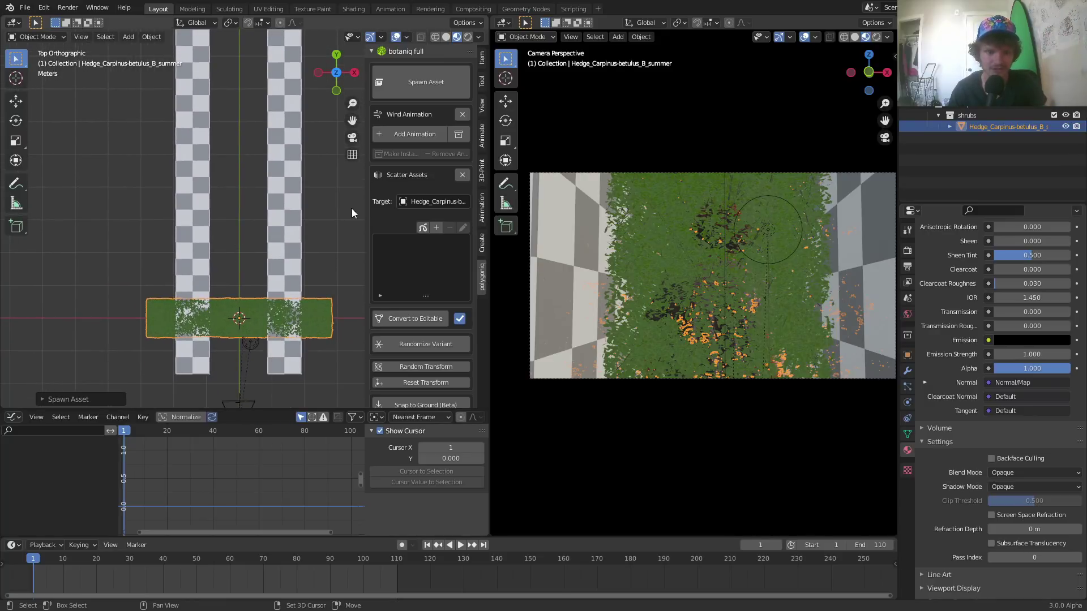
scroll(225, 266, "up", 2)
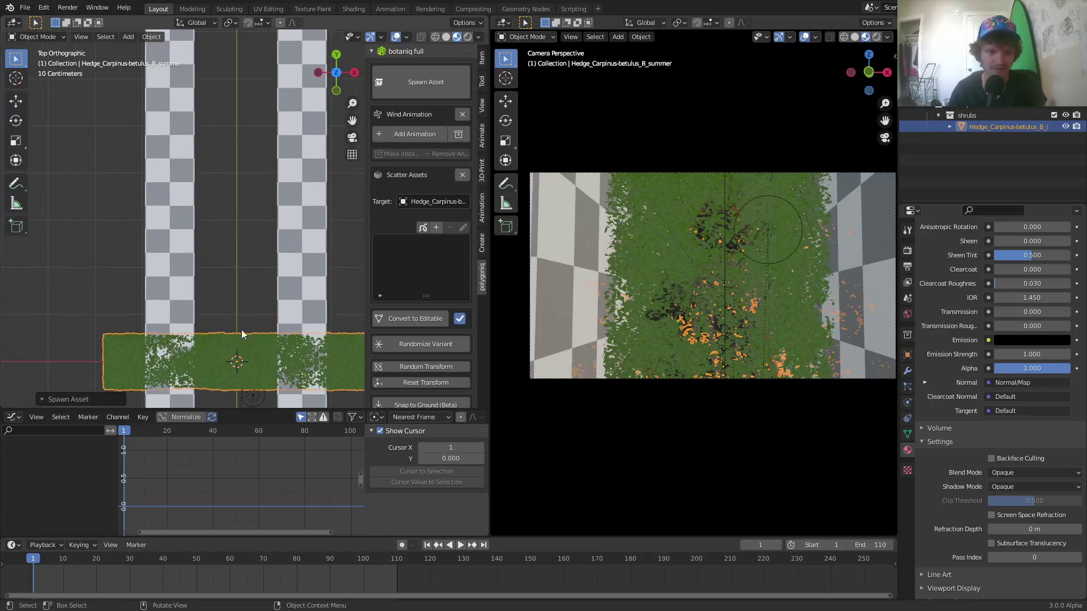
middle_click_drag(242, 331, 230, 267, "shift")
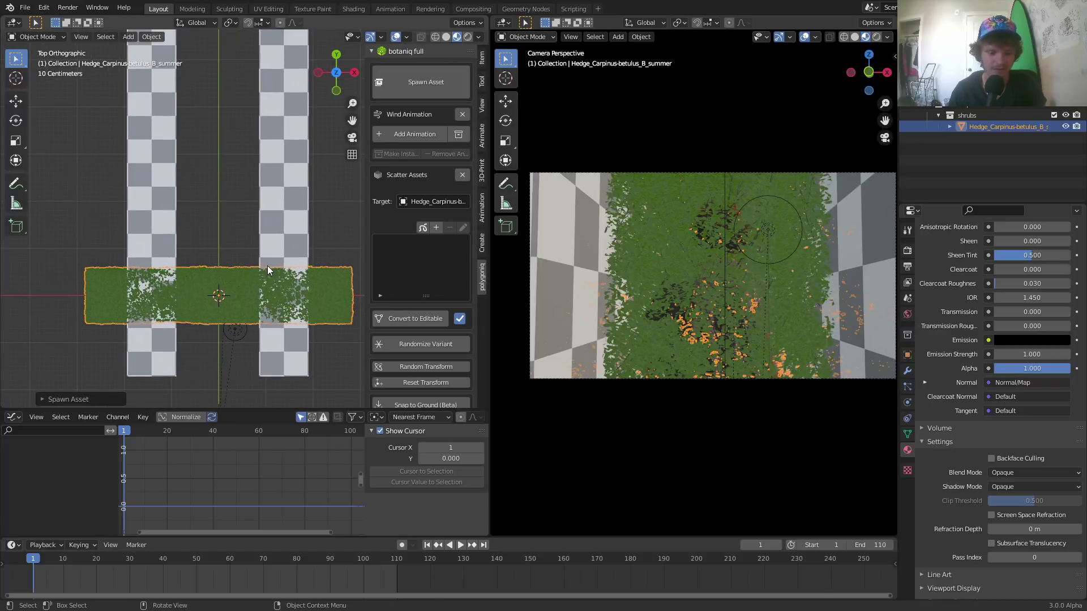
key("r")
key("9")
key("0")
key("Return")
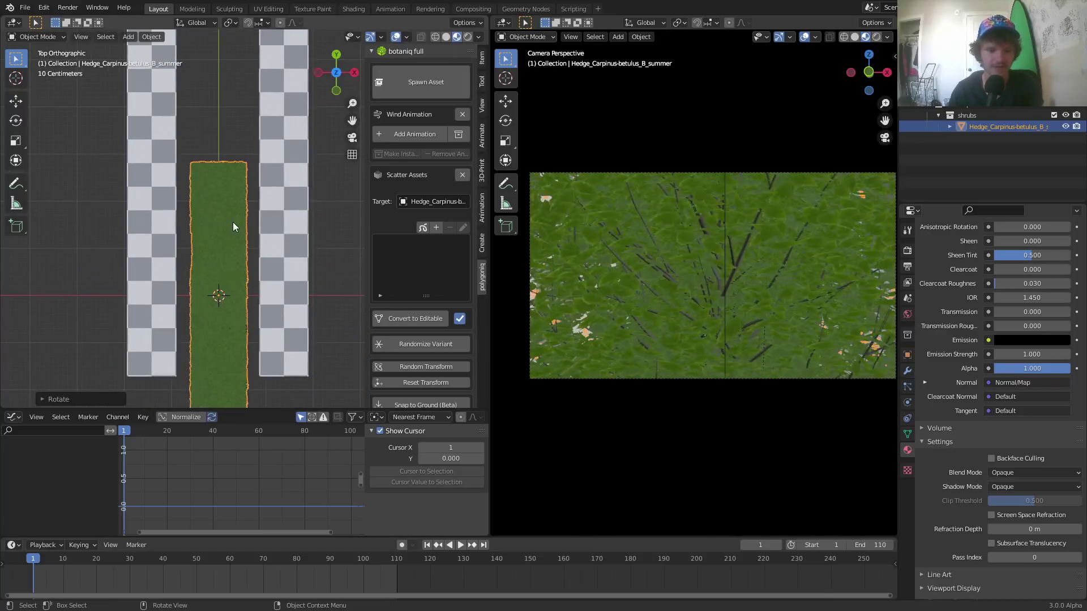
key("g")
left_click(167, 313)
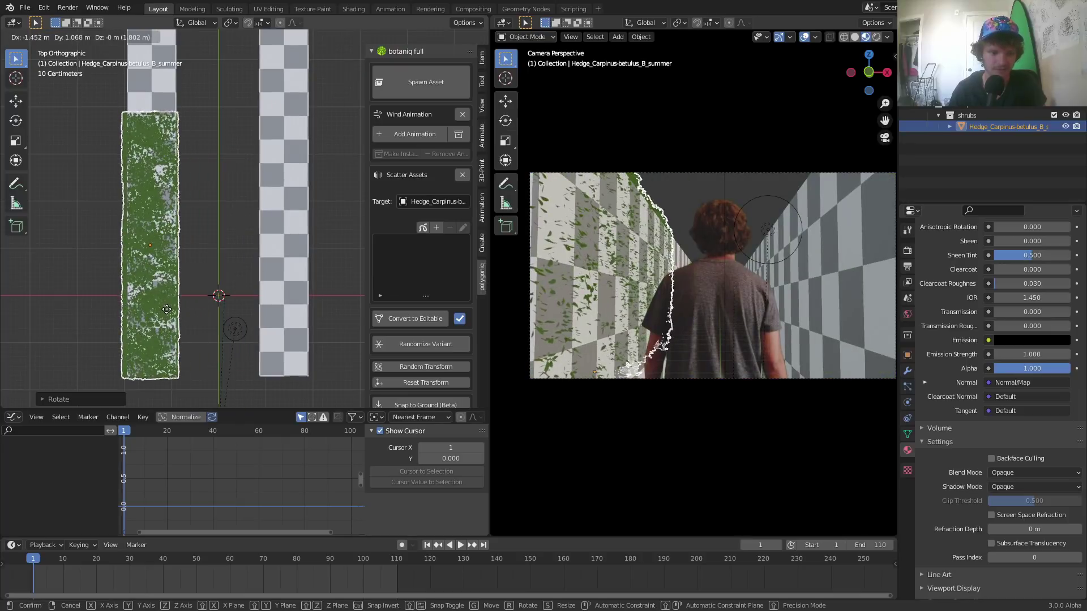
Step: Try lowering the hedge along the Z axis by about 0.6 m
middle_click_drag(167, 313, 204, 198)
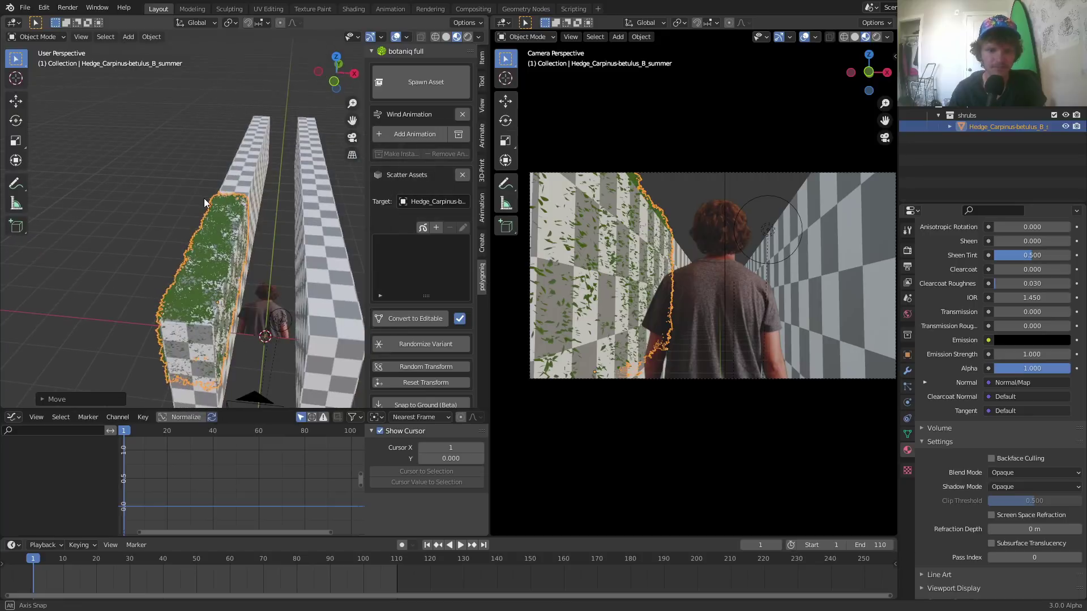
key("g")
key("z")
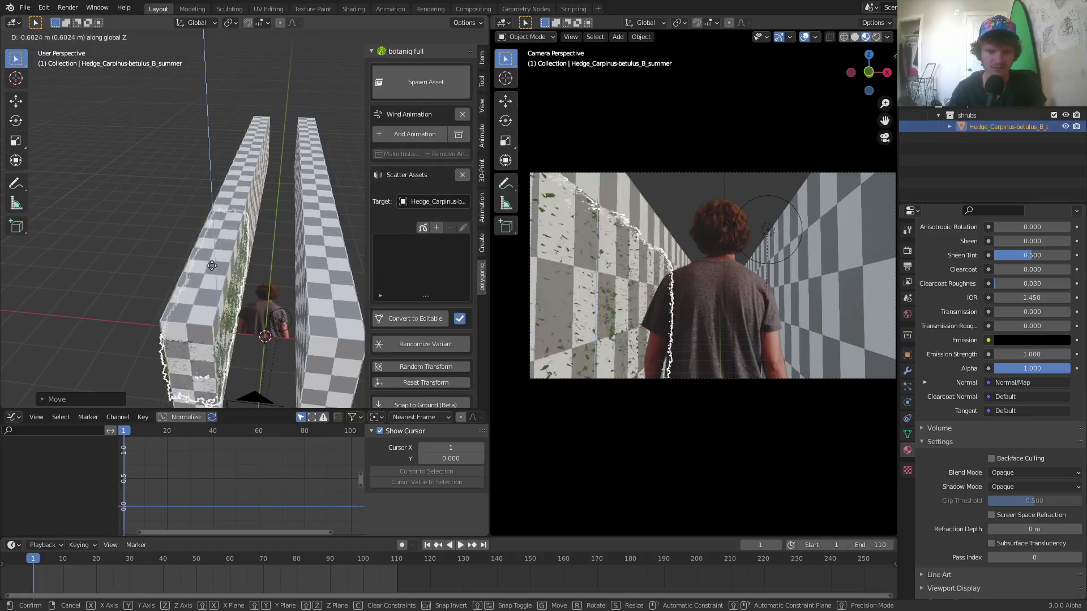
left_click(212, 254)
middle_click_drag(212, 254, 275, 273)
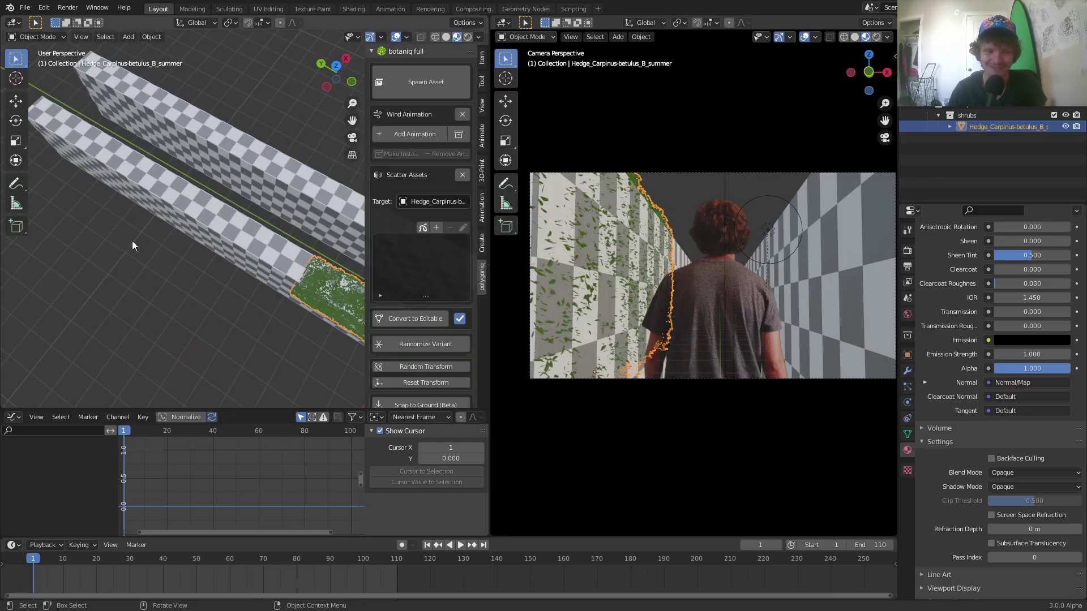
Step: Try hiding the wall that overlaps the hedge, examine the hedge on its own, and undo the hiding
middle_click_drag(131, 240, 143, 219)
left_click(200, 198)
key("h")
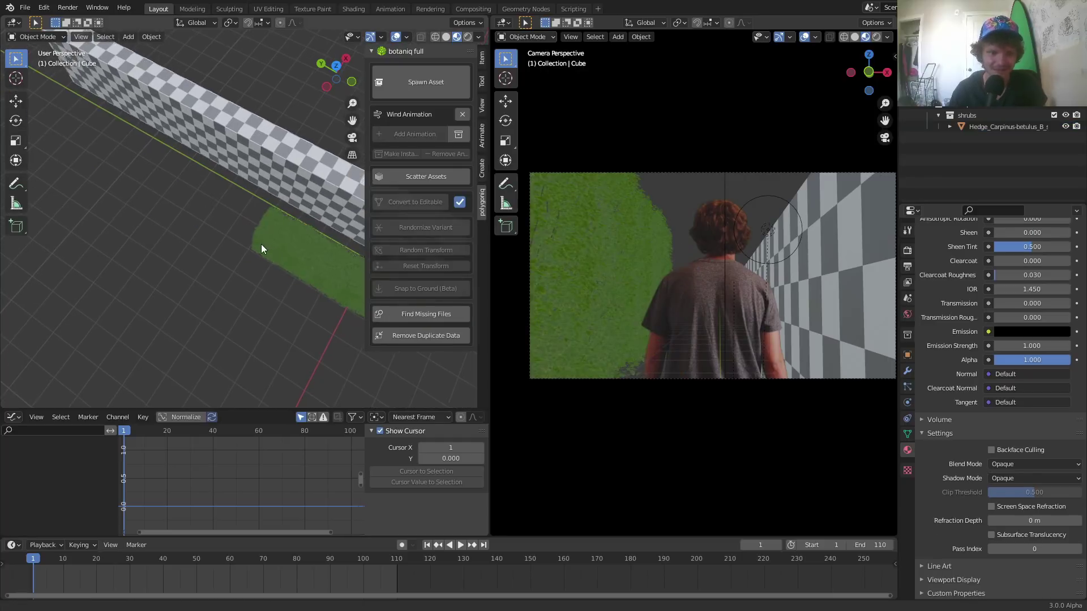
middle_click_drag(309, 269, 243, 228, "shift")
scroll(244, 230, "up", 9)
scroll(248, 264, "down", 6)
middle_click_drag(248, 264, 205, 251)
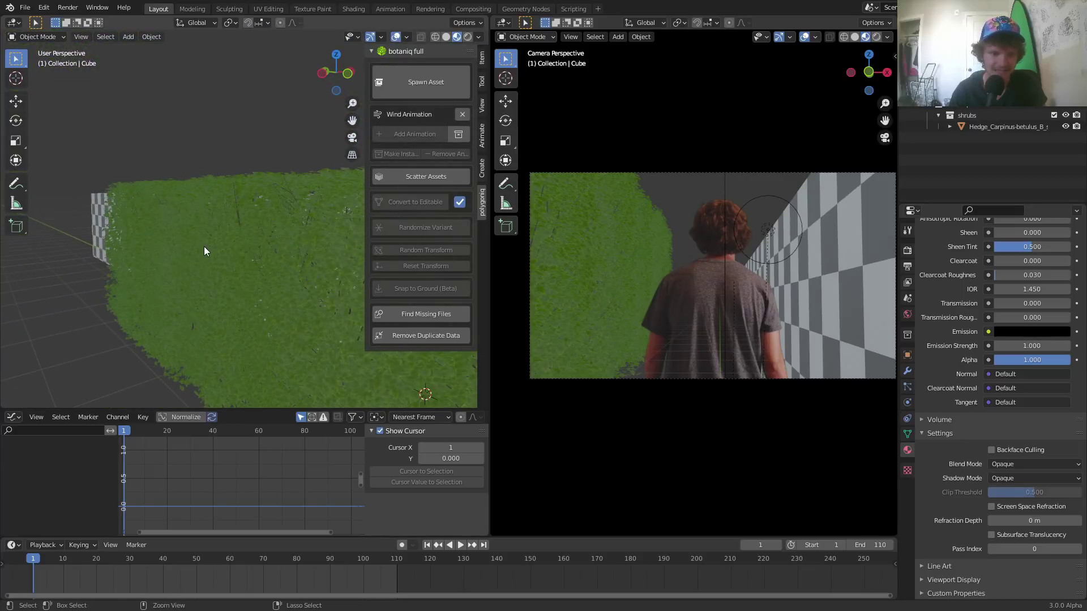
key("ctrl+z")
Step: Add an Array modifier to the Hornbeam hedge that covers the wall on the person's left
left_click(196, 185)
middle_click_drag(220, 166, 208, 226)
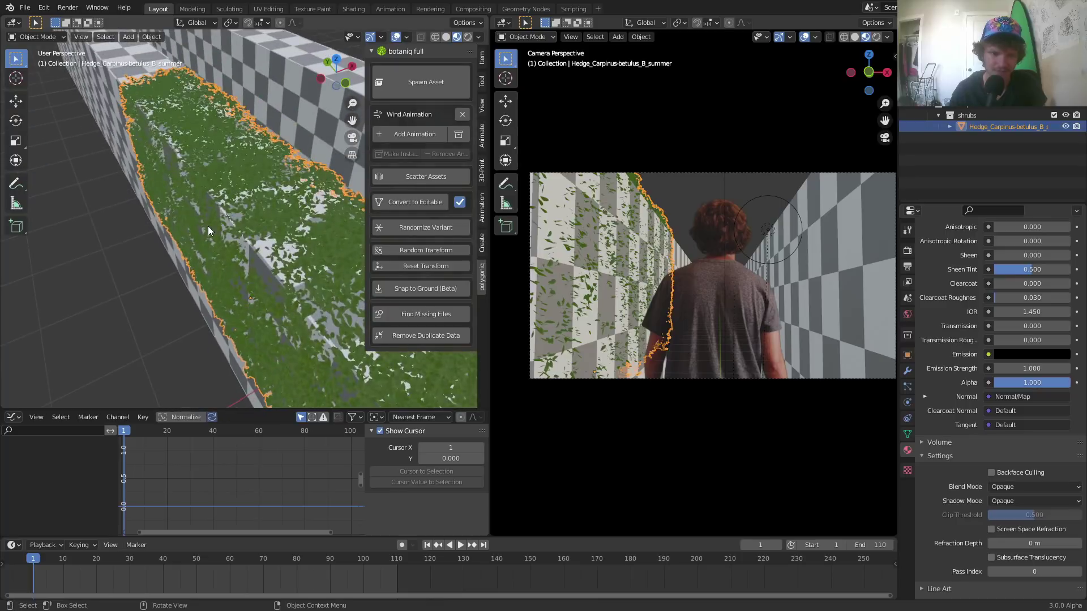
scroll(208, 226, "down", 3)
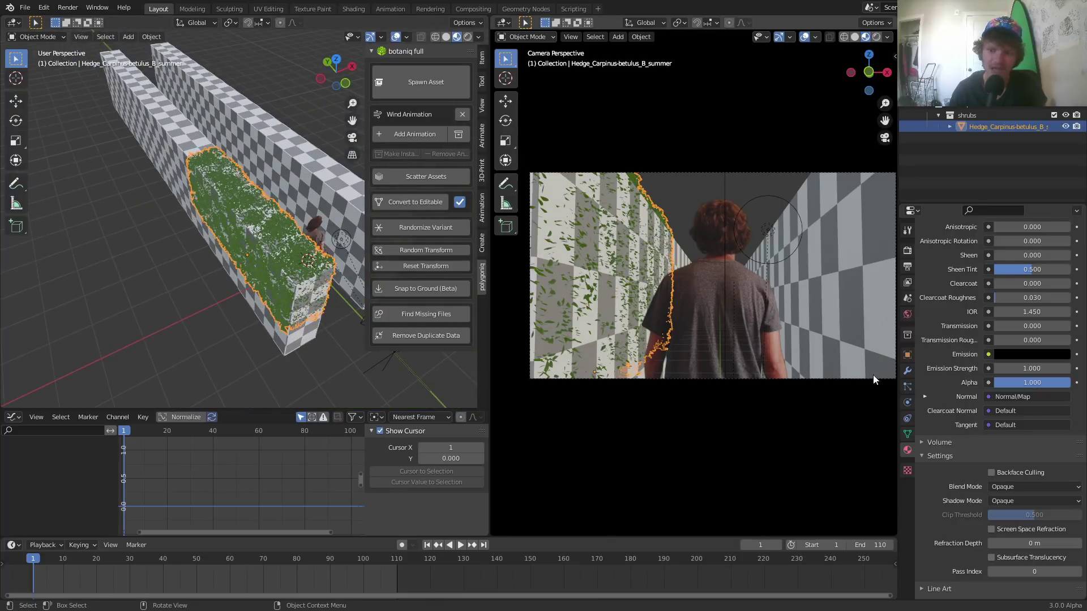
left_click(907, 371)
left_click(946, 249)
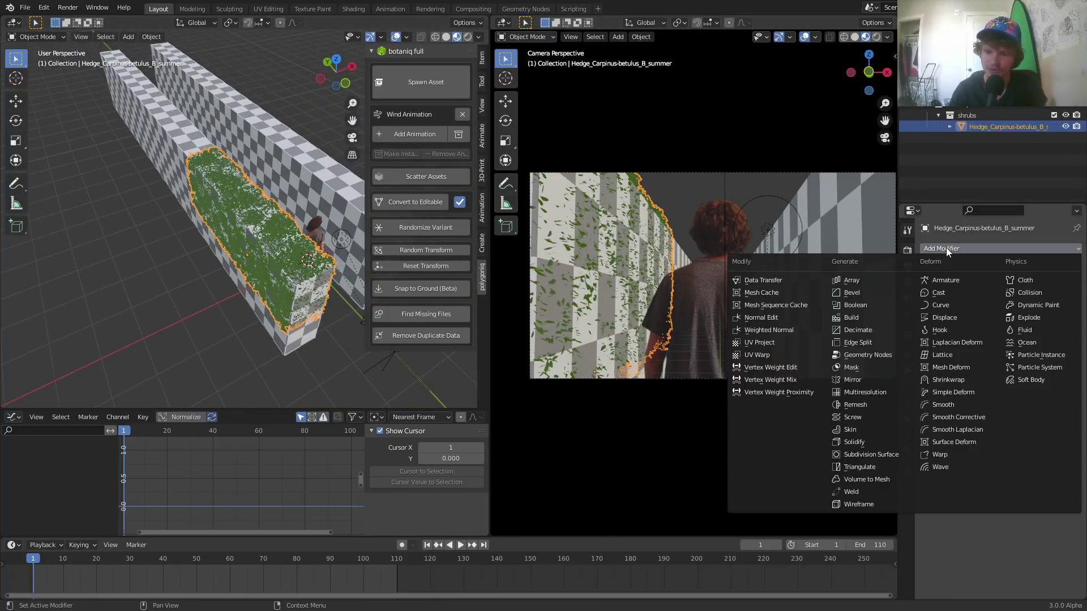
left_click(868, 282)
Step: Rotate the arrayed hedge 180° about the global Z axis so its copies run along the wall
middle_click_drag(362, 227, 265, 223)
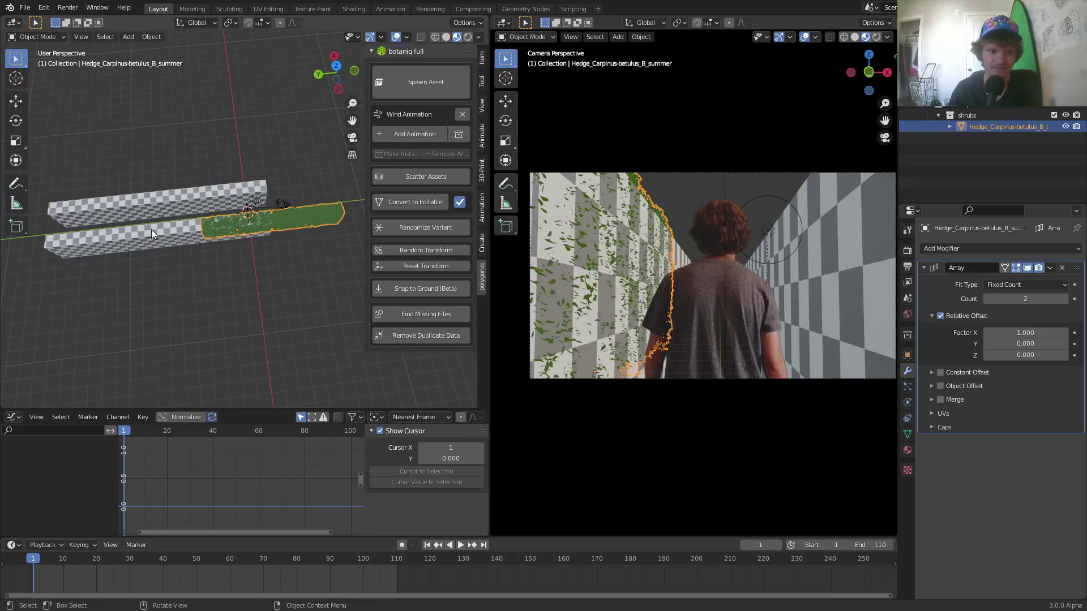
scroll(203, 219, "up", 2)
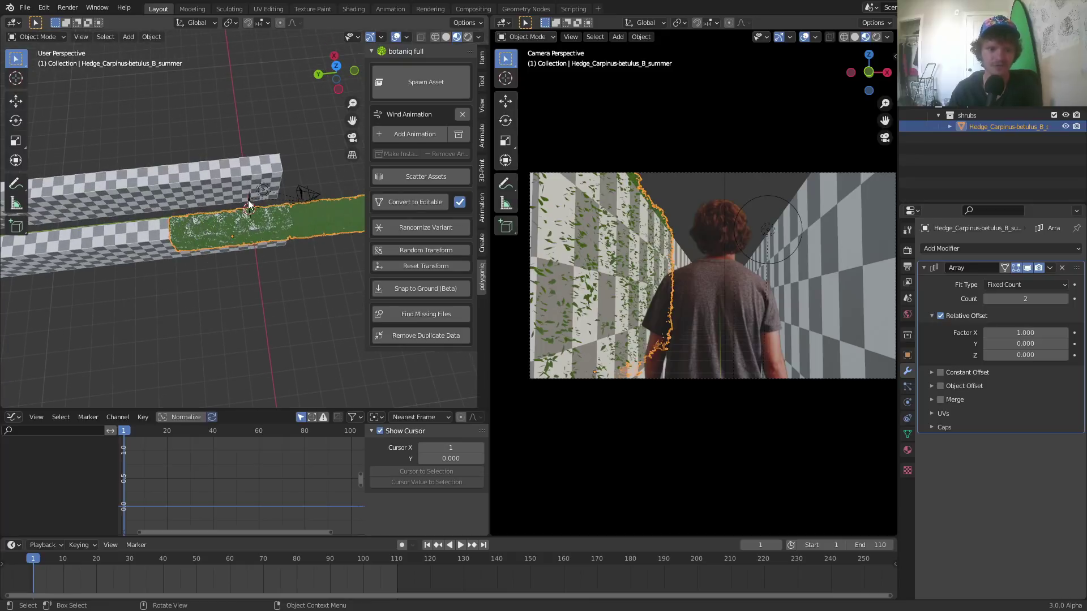
key("r")
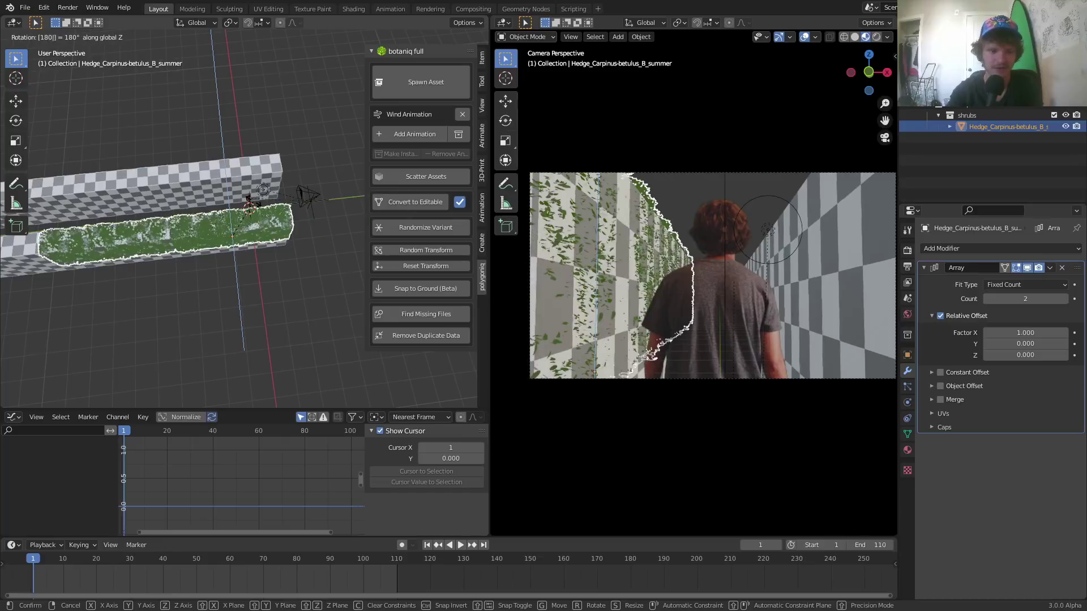
left_click(254, 207)
Step: Close the gap between the hedge copies by setting the array's relative offset X factor to 0.98
middle_click_drag(134, 222, 210, 222, "shift")
scroll(247, 251, "up", 4)
scroll(247, 250, "up", 3)
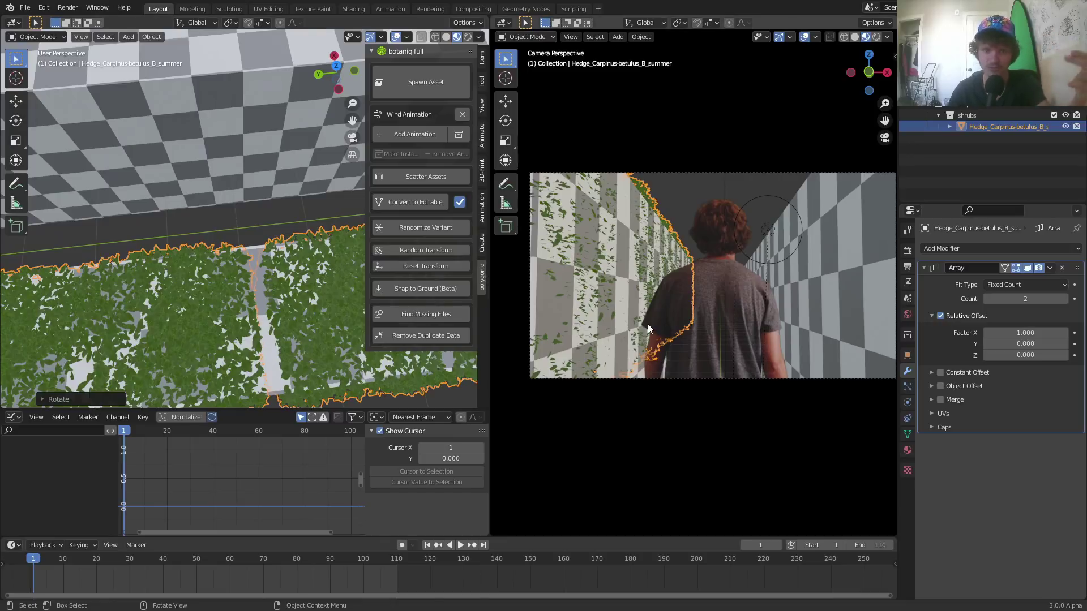
left_click(1033, 333)
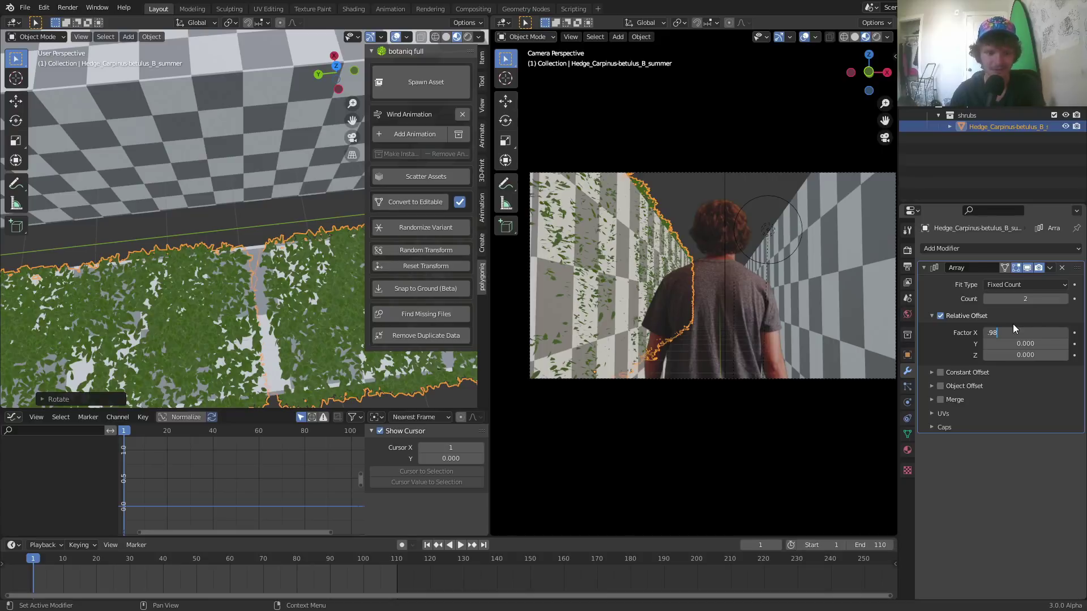
key("Return")
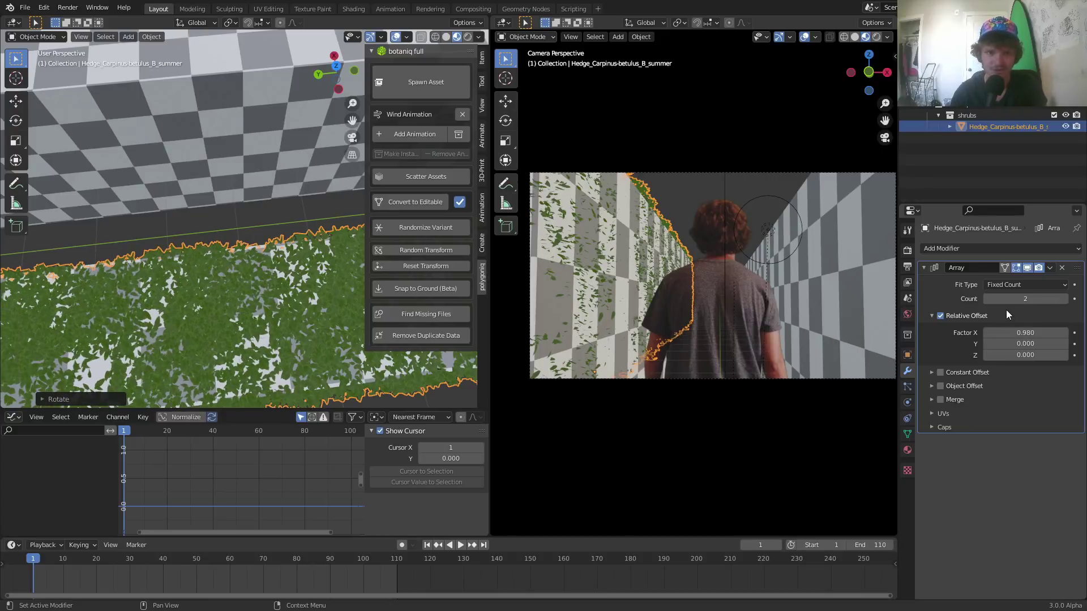
Step: Set the hedge array's count to 4 so the copies cover the full length of the wall
scroll(206, 250, "down", 5)
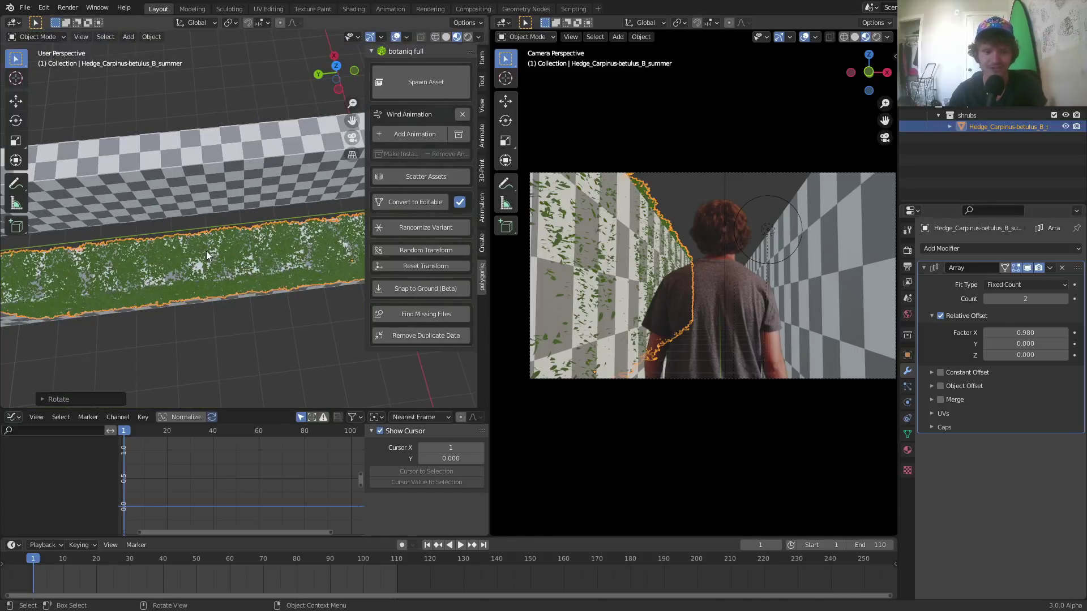
middle_click_drag(111, 271, 148, 232, "shift")
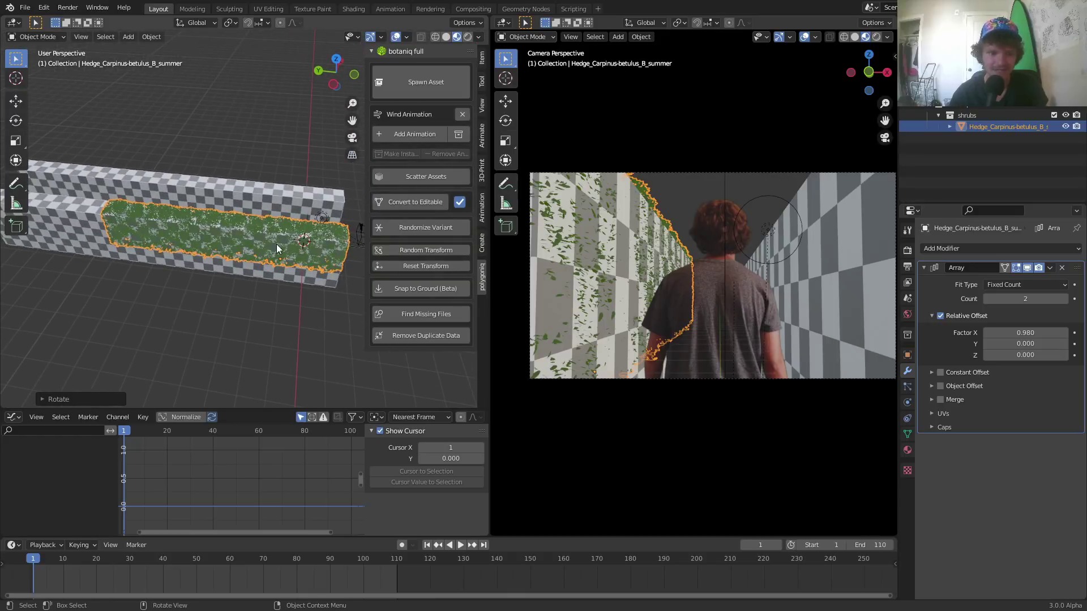
left_click(335, 60)
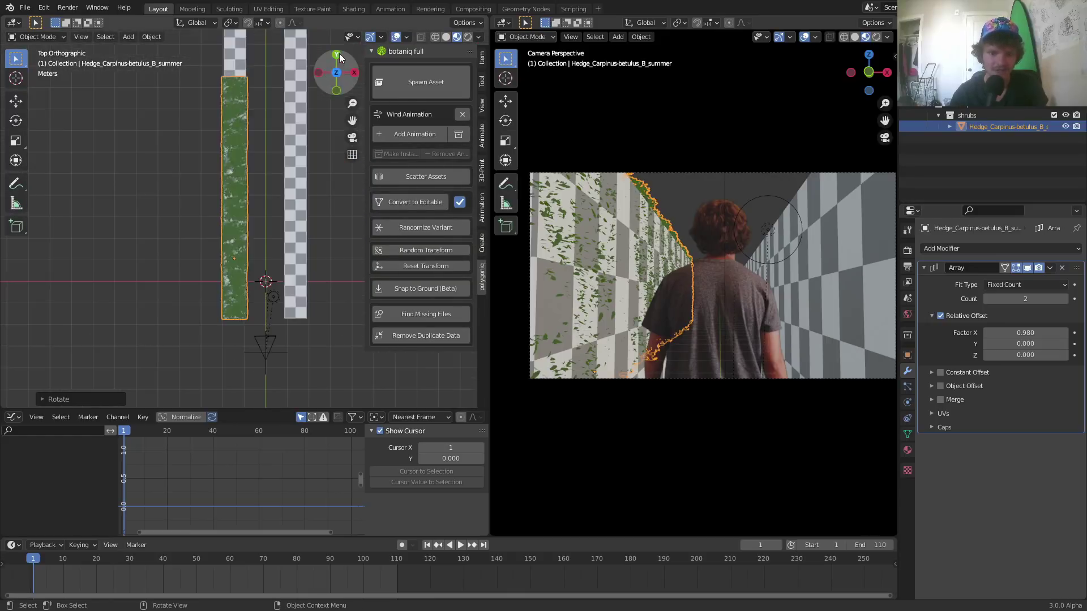
middle_click_drag(238, 87, 224, 267, "shift")
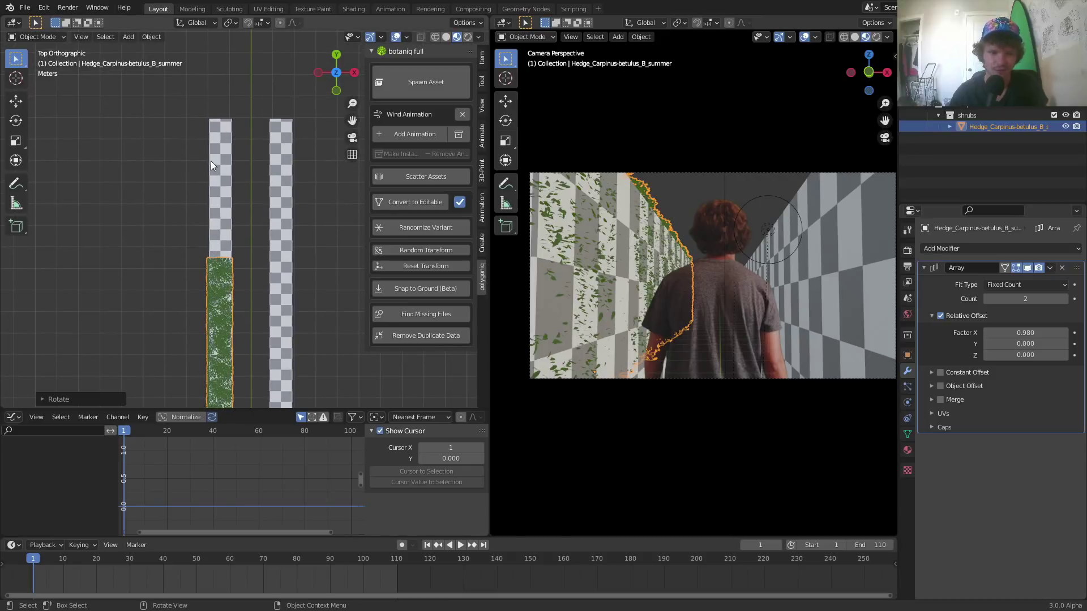
scroll(210, 161, "down", 1)
left_click(1043, 298)
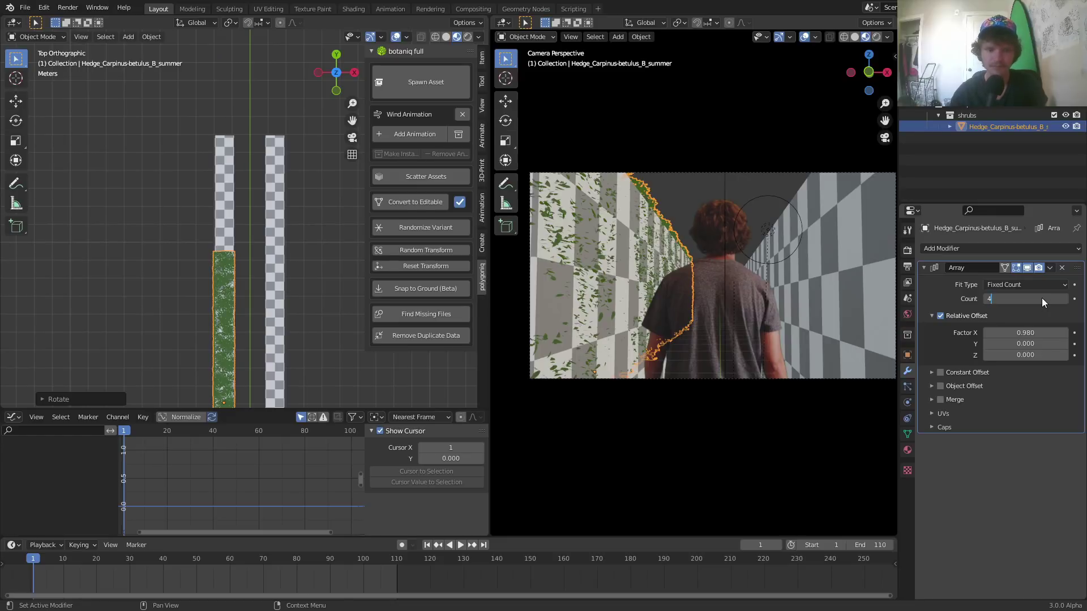
type("4")
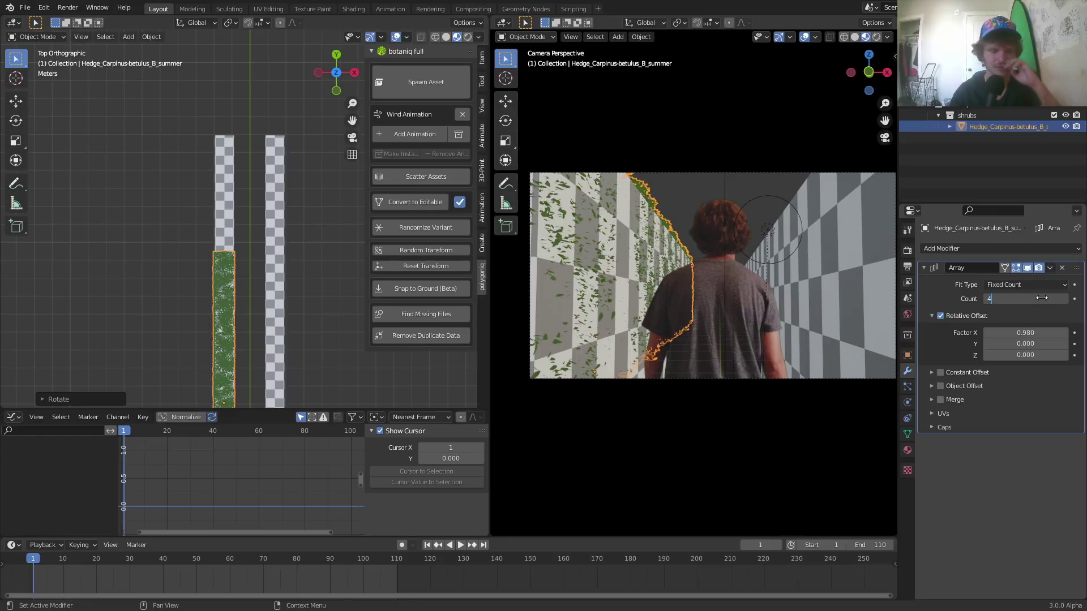
key("Return")
Step: Delete the checkered wall cube inside the hedge on the person's left
scroll(244, 266, "down", 3)
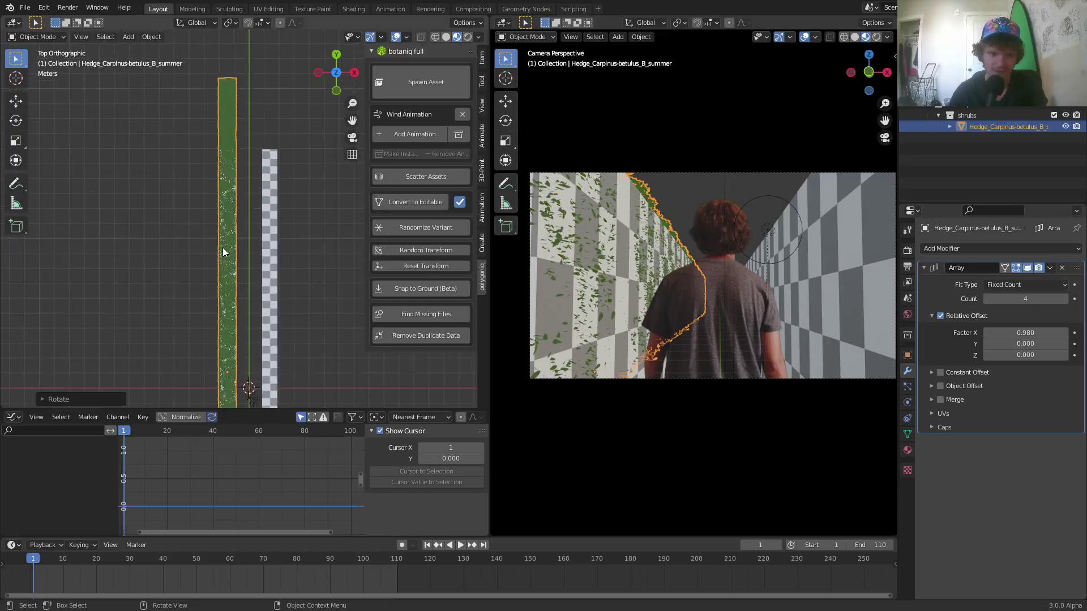
left_click(232, 243)
scroll(232, 243, "up", 3)
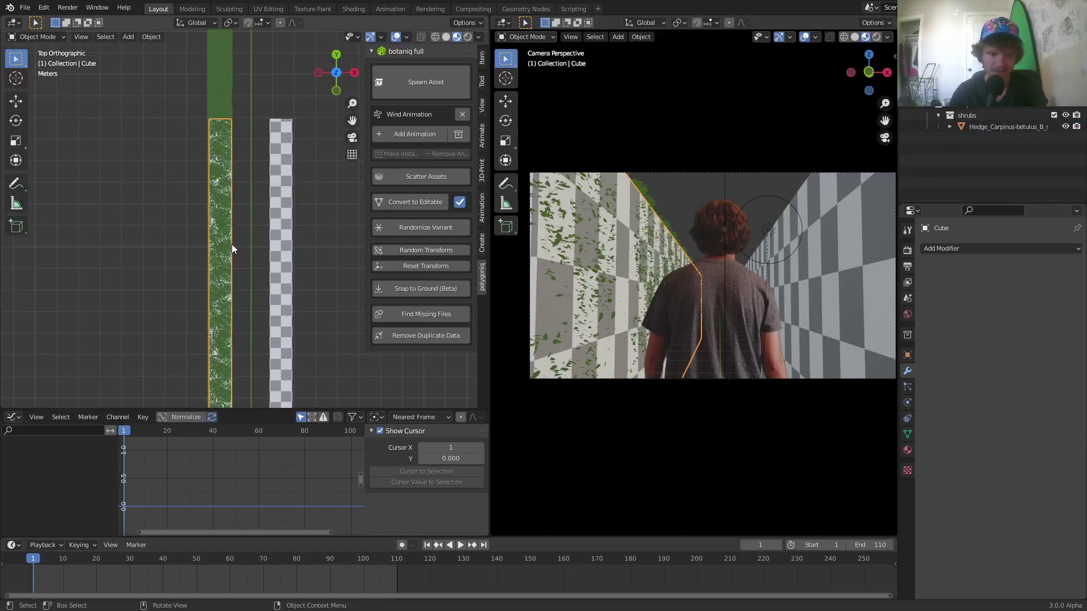
key("x")
left_click(233, 243)
Step: Play the animation through the camera in material preview and rendered shading, then restore material preview and return to frame 1
key("space")
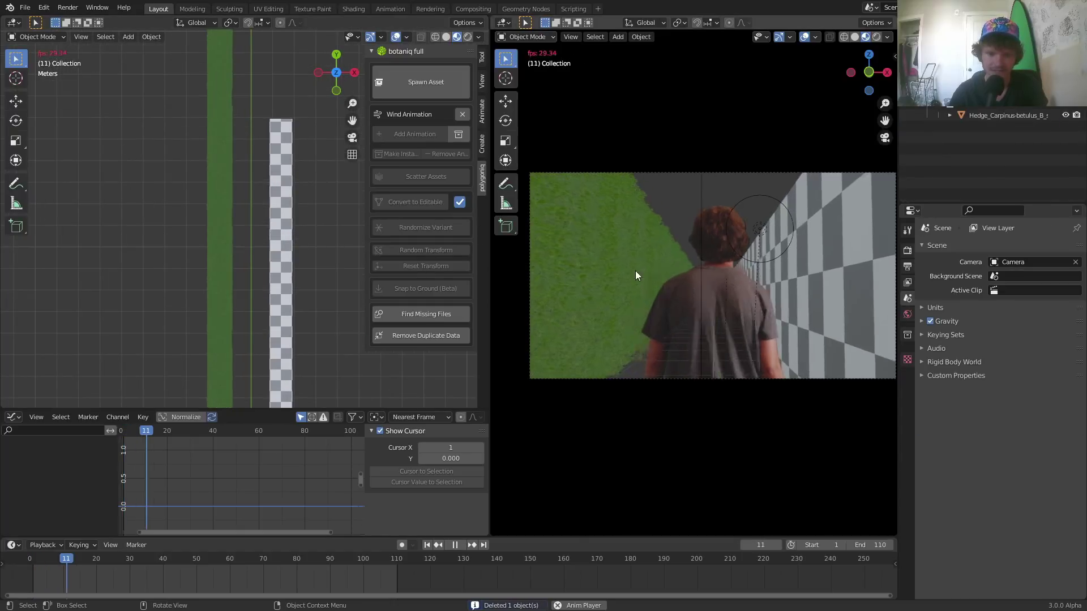
key("space")
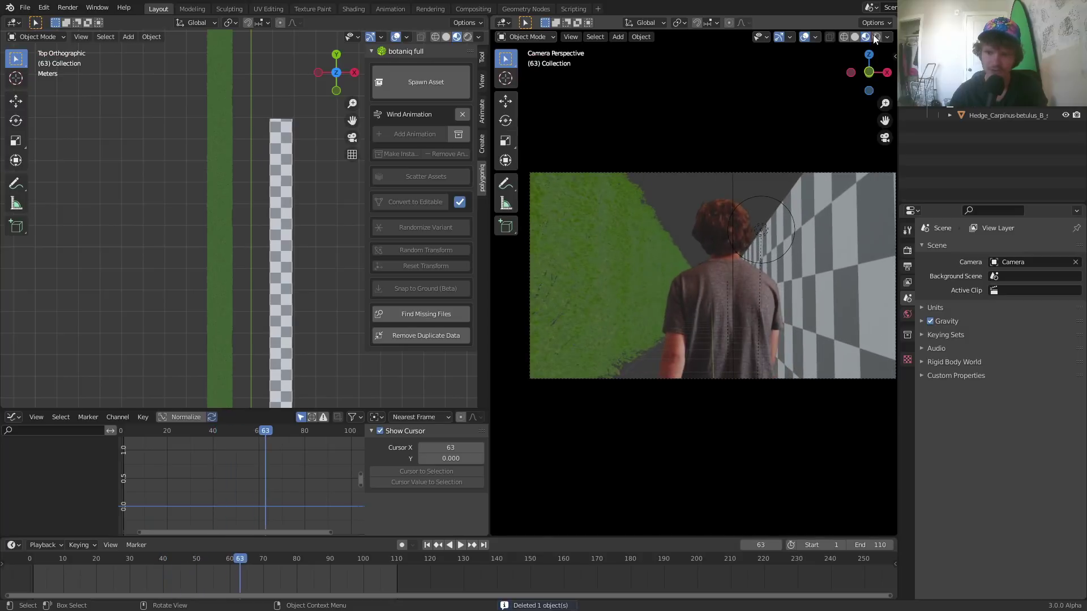
left_click(877, 36)
key("space")
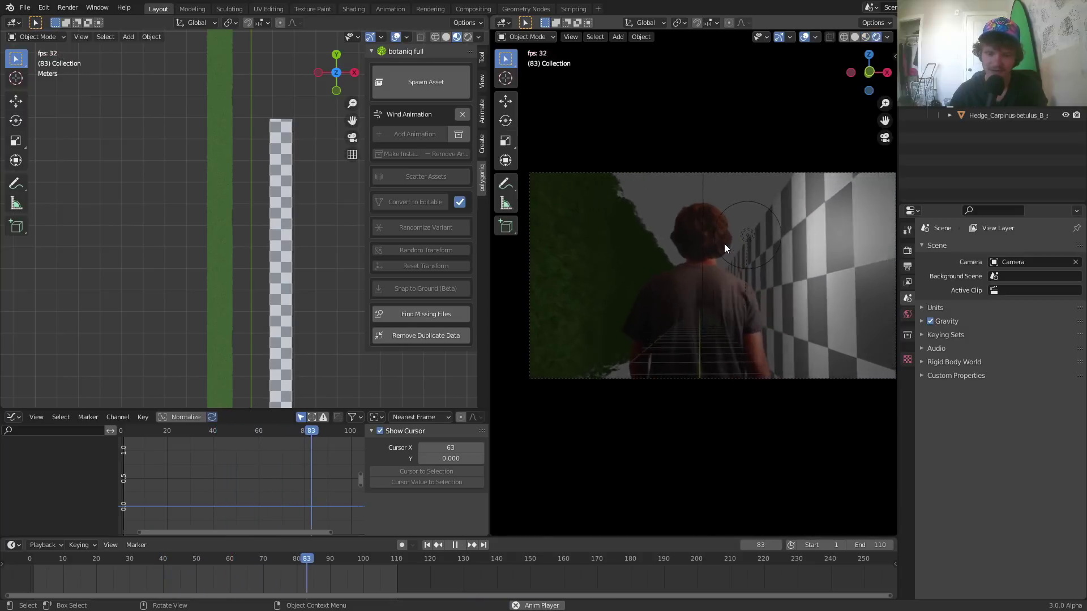
key("space")
left_click(865, 37)
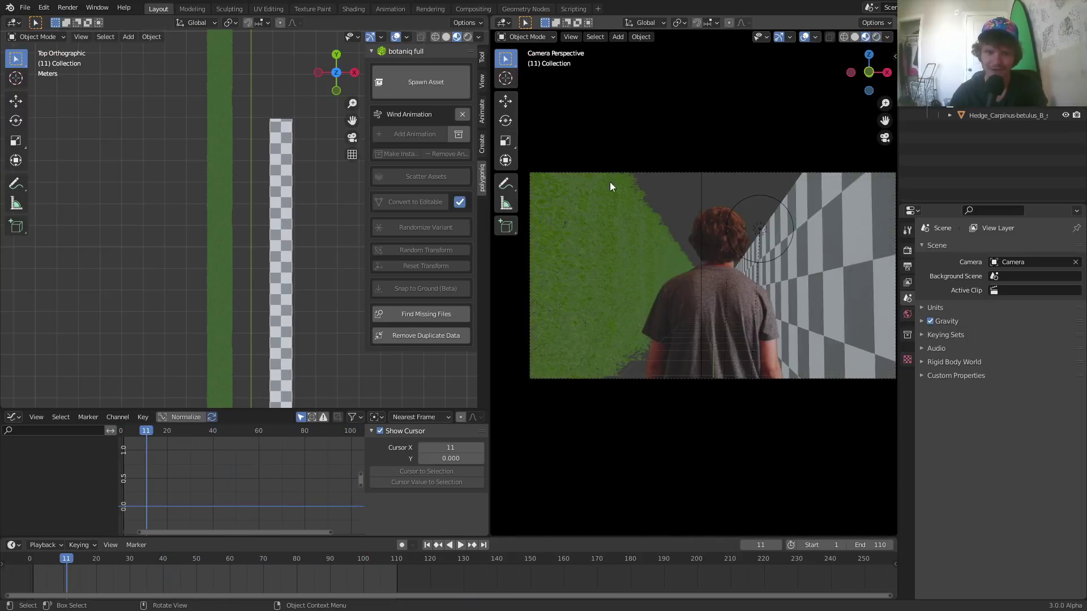
key("shift+Left")
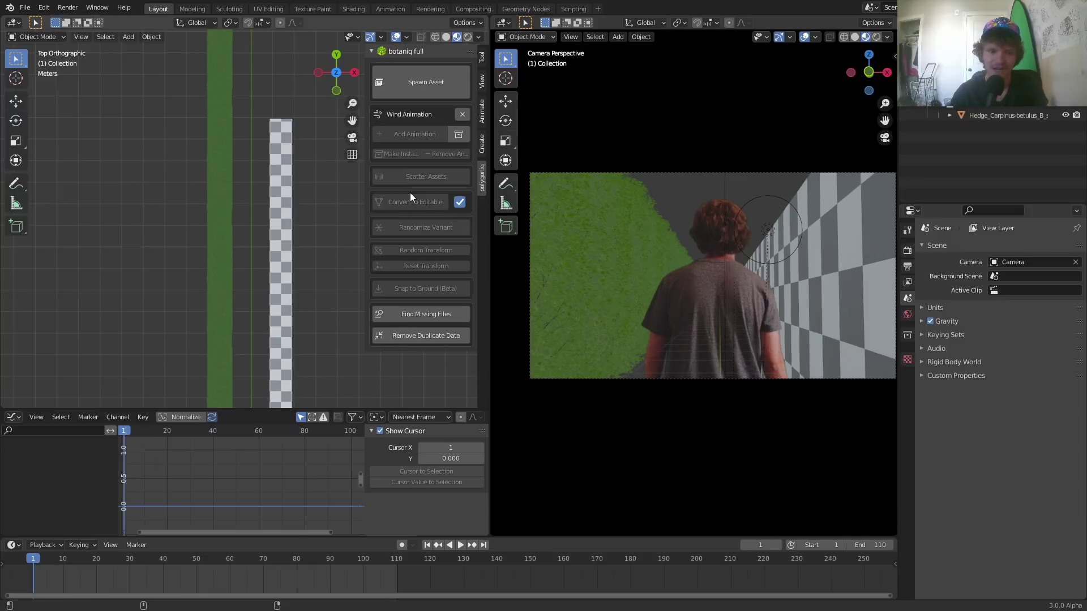
Step: Add a second Array modifier to the hedge with relative offset factors X 0 and Y -2.25 to cover the opposite wall
left_click(224, 246)
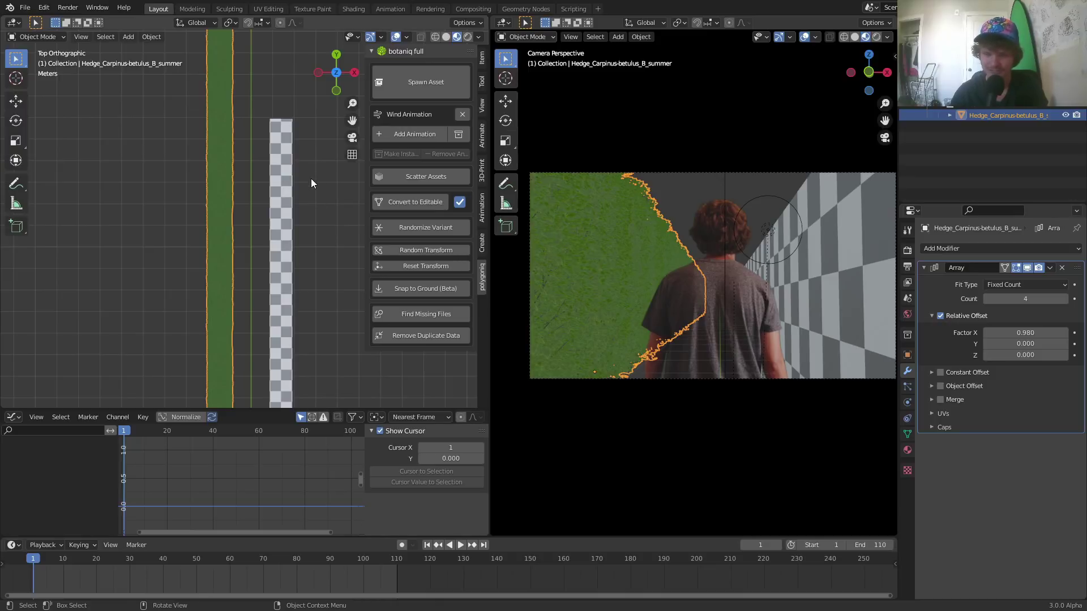
middle_click_drag(237, 305, 233, 206, "shift")
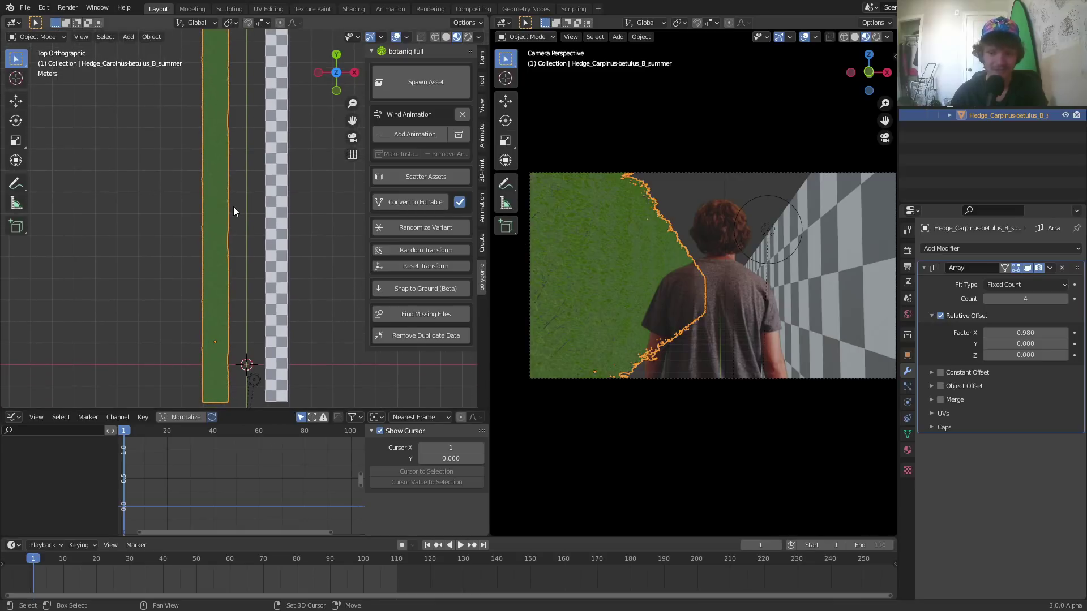
left_click(970, 249)
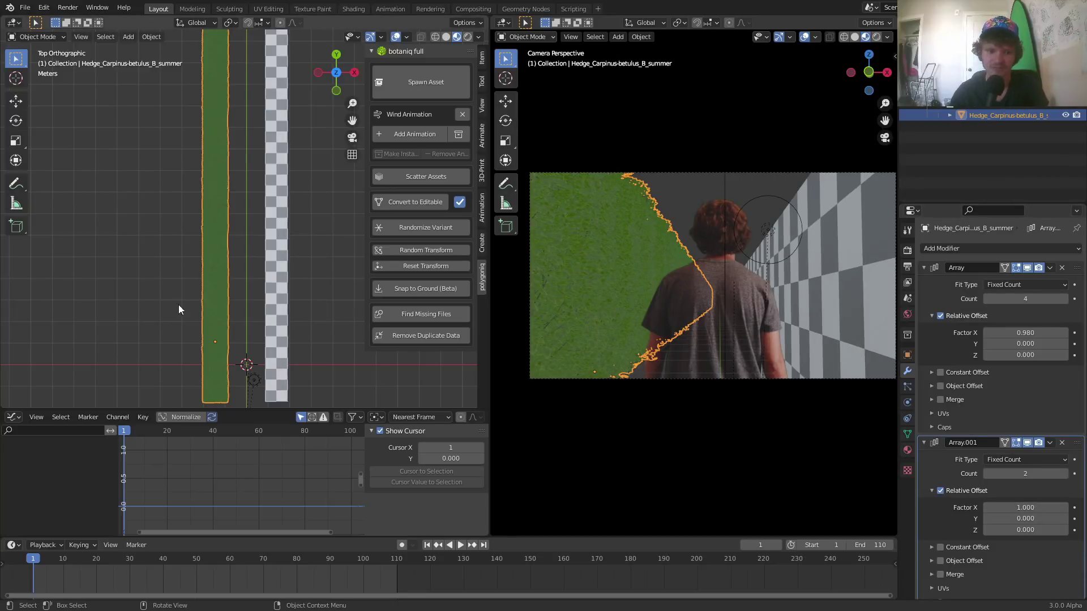
left_click(1039, 509)
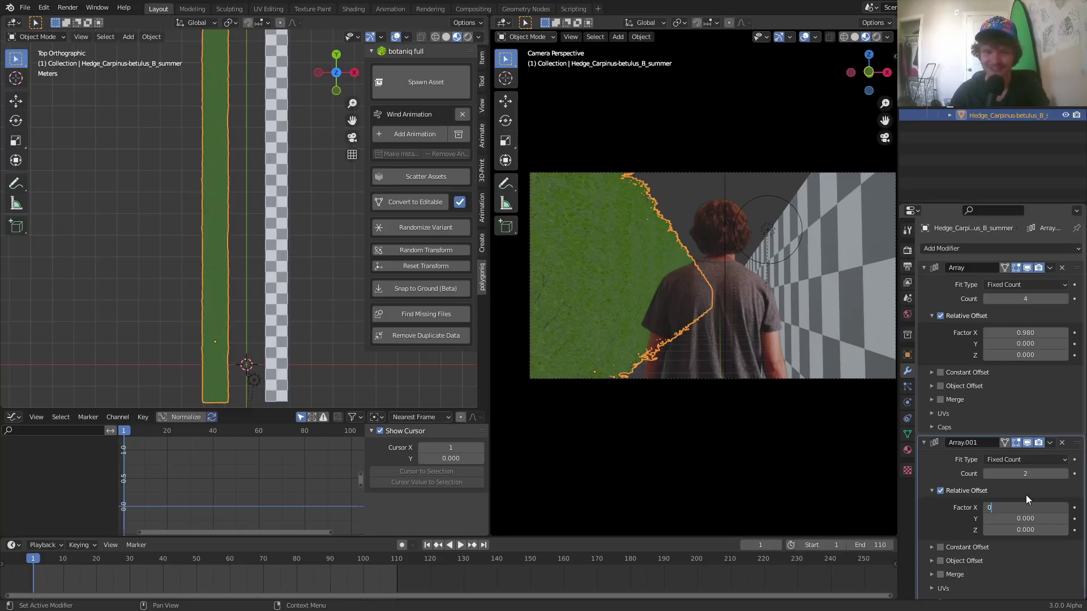
key("Return")
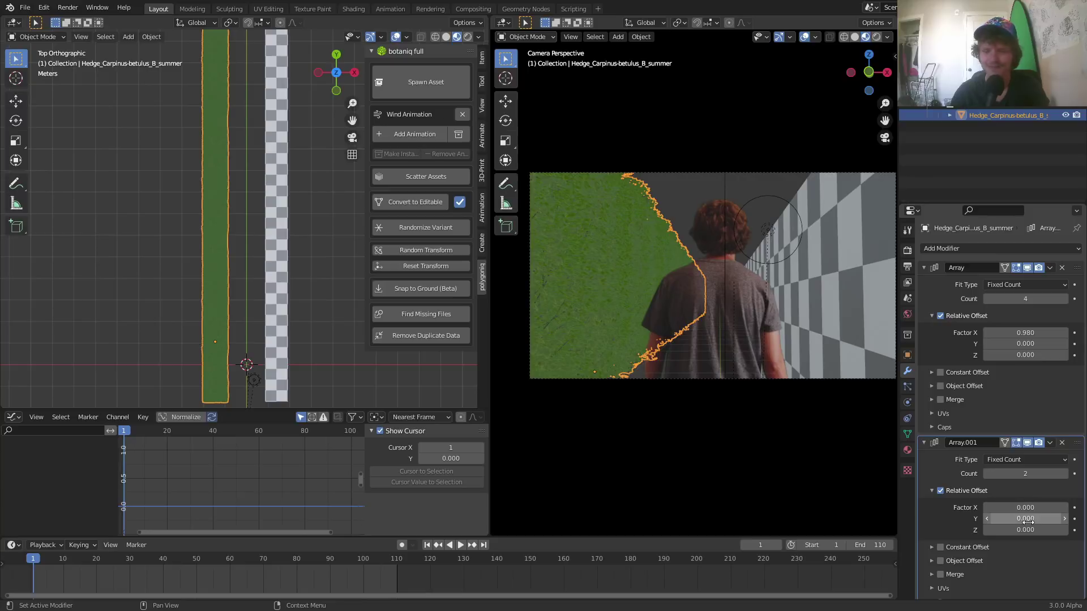
left_click(1029, 519)
type("0.0")
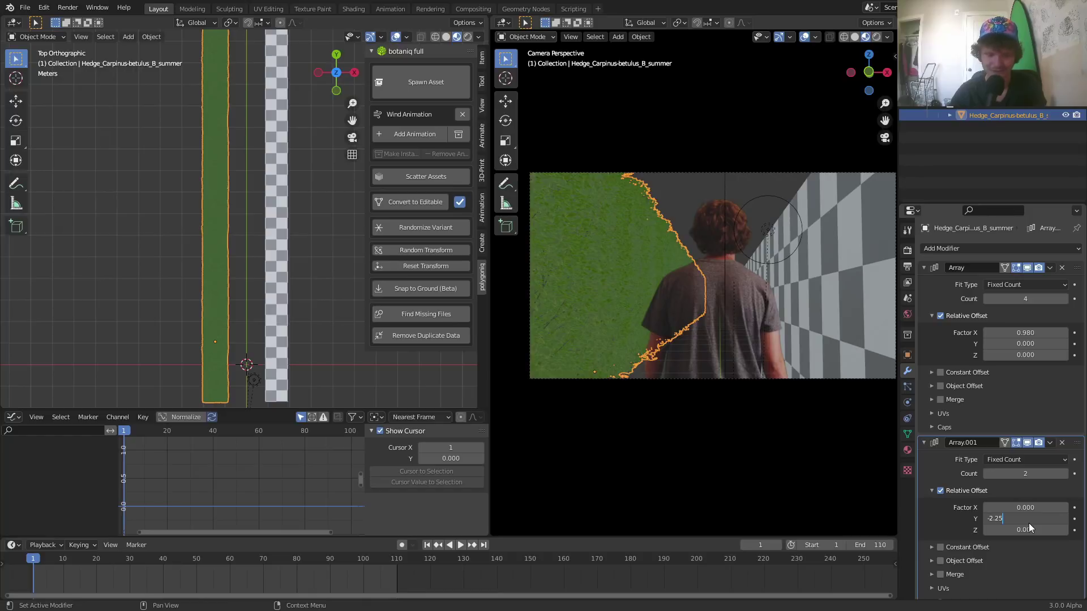
key("Return")
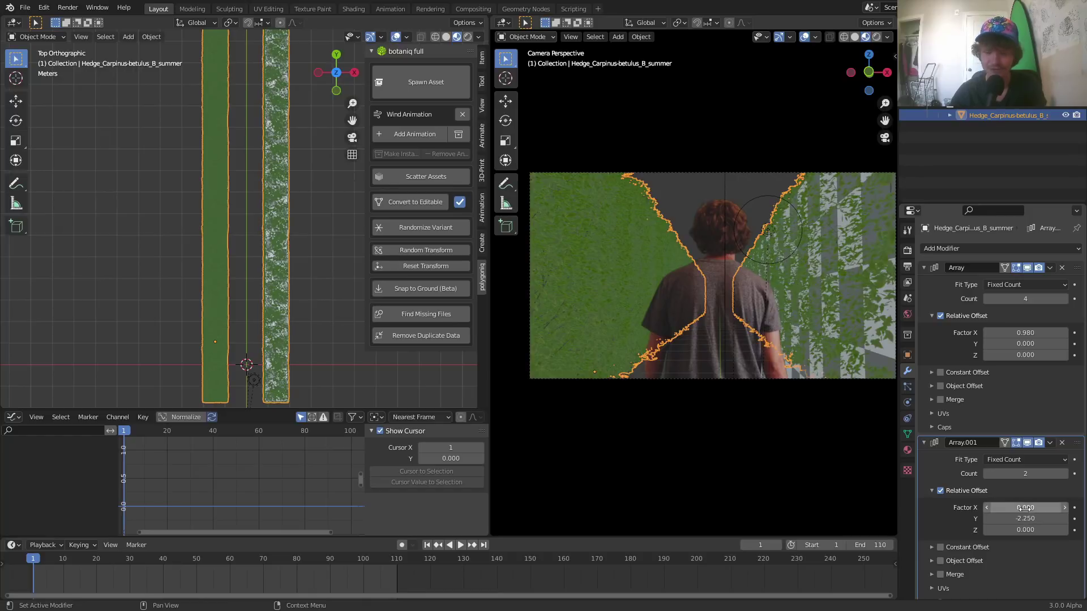
Step: Delete the remaining checkered wall cube inside the hedge on the person's right
scroll(246, 284, "up", 6)
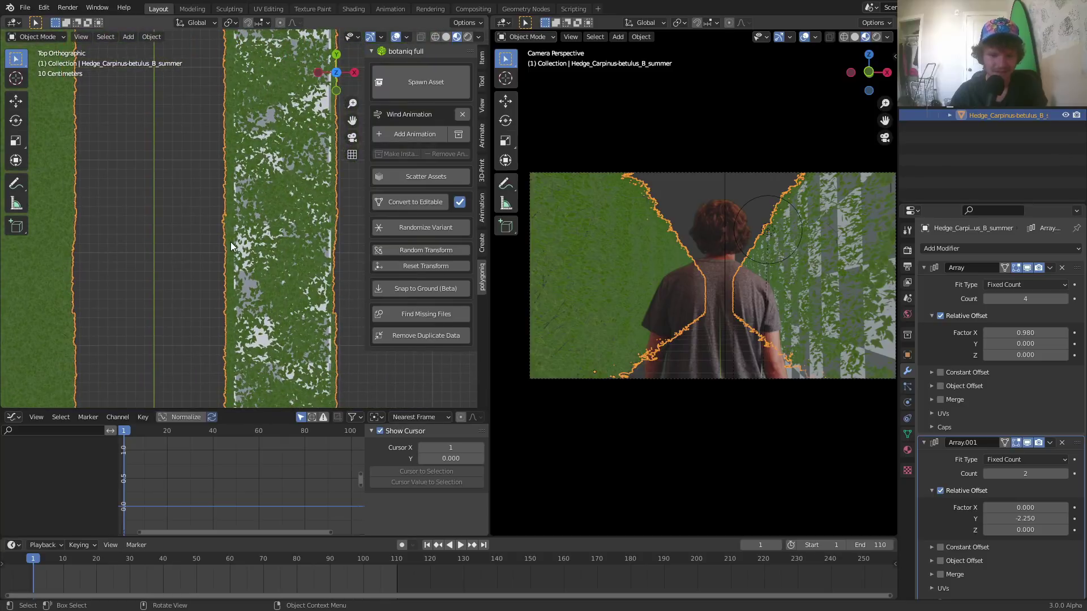
left_click(261, 226)
key("x")
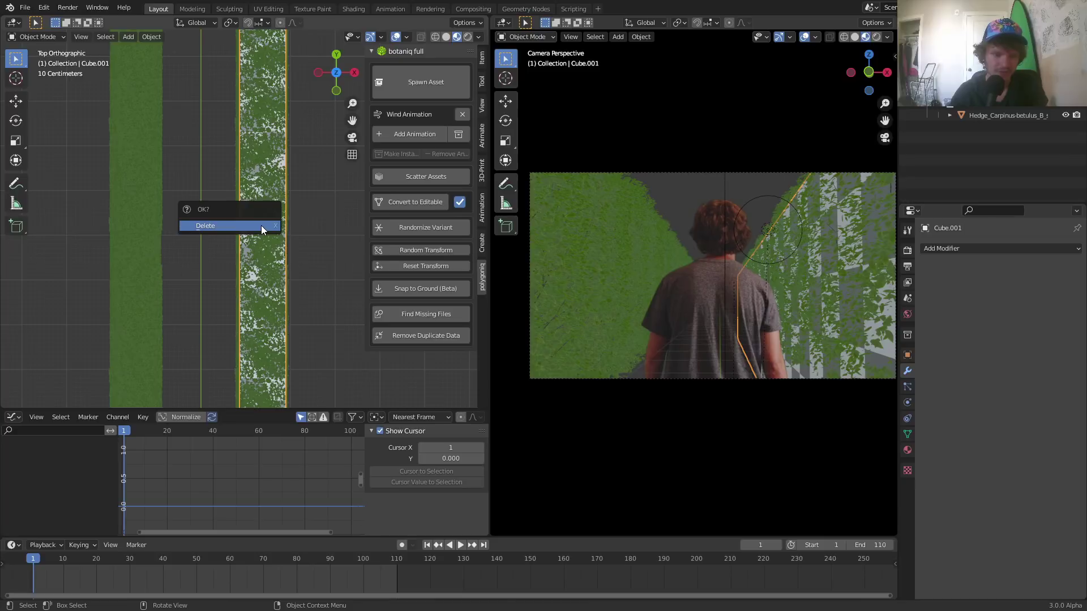
left_click(260, 225)
scroll(262, 173, "down", 1)
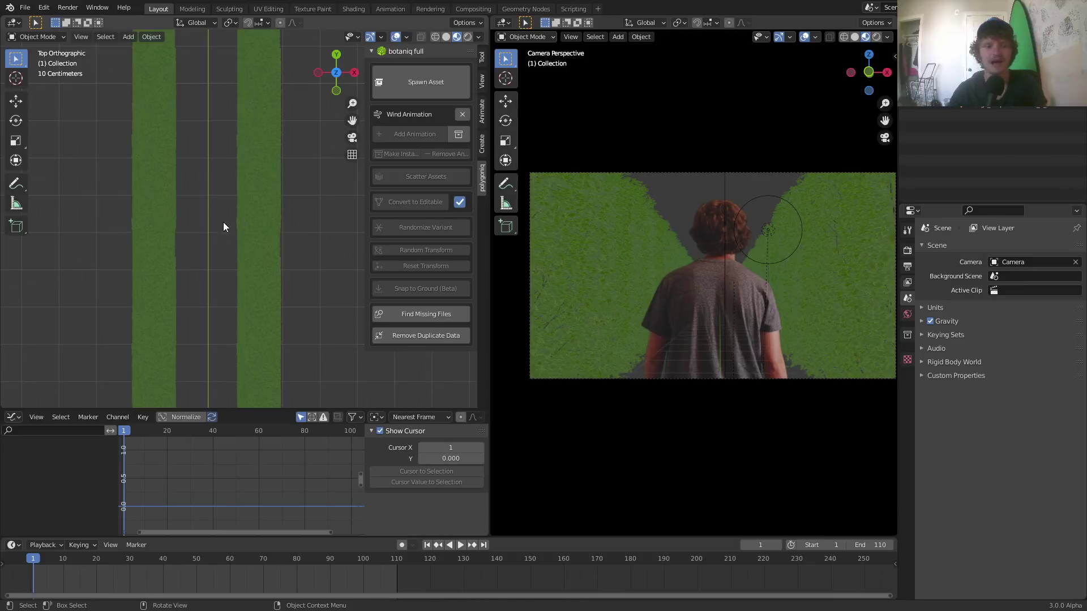
middle_click_drag(219, 320, 227, 206)
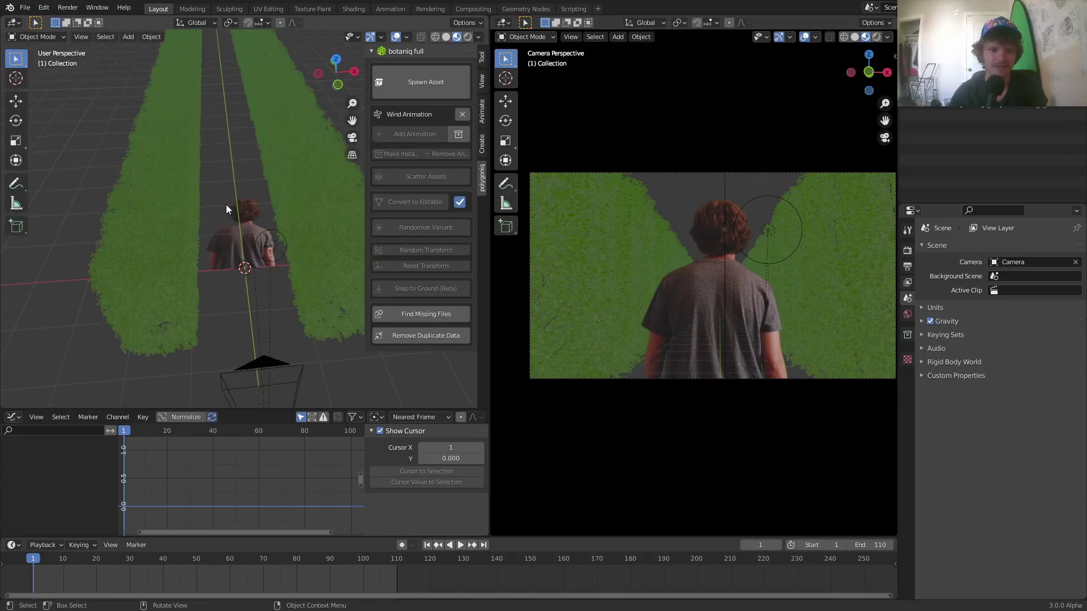
scroll(226, 209, "up", 4)
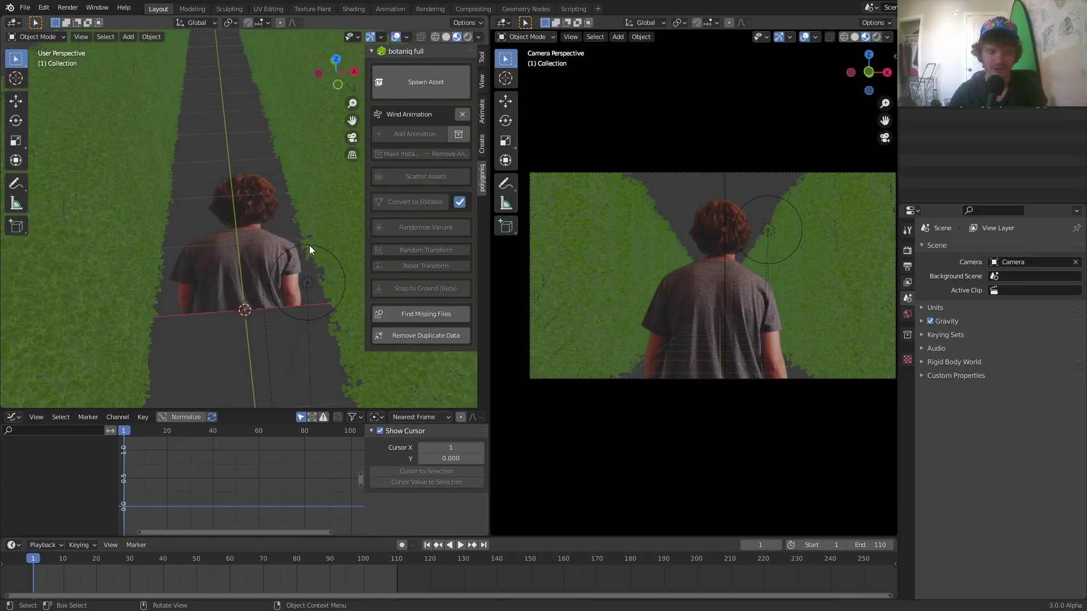
middle_click_drag(310, 245, 252, 233)
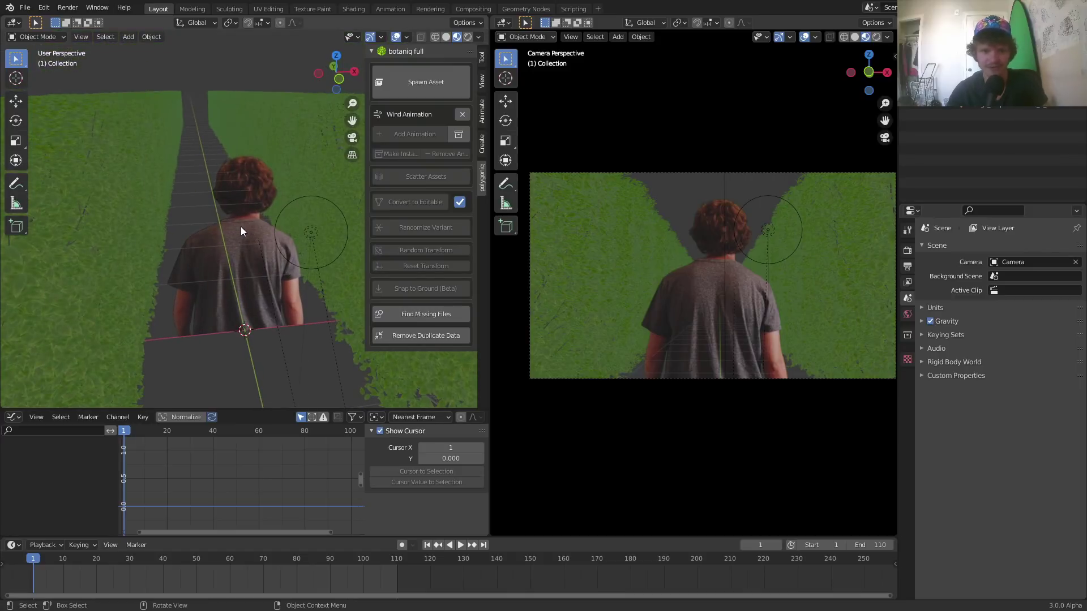
Step: Play the hedge corridor animation twice through the camera and return to frame 1
key("space")
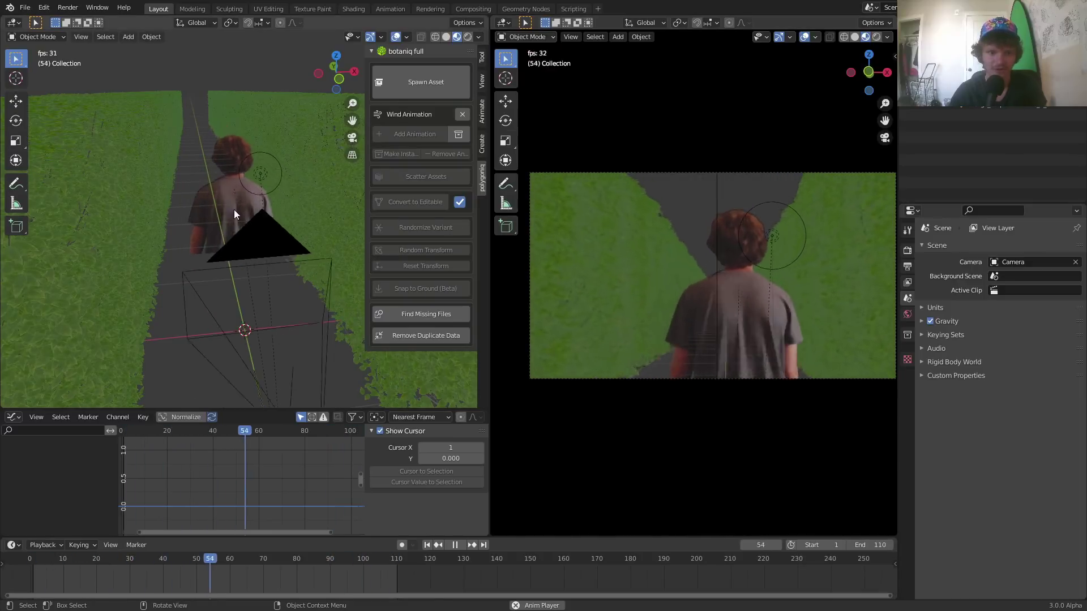
key("Escape")
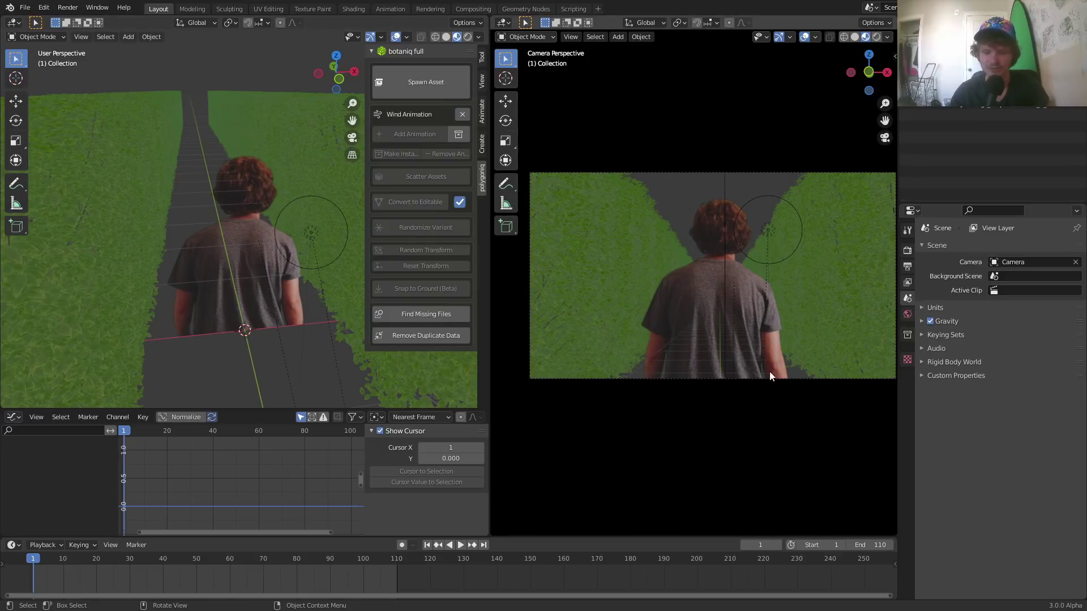
key("space")
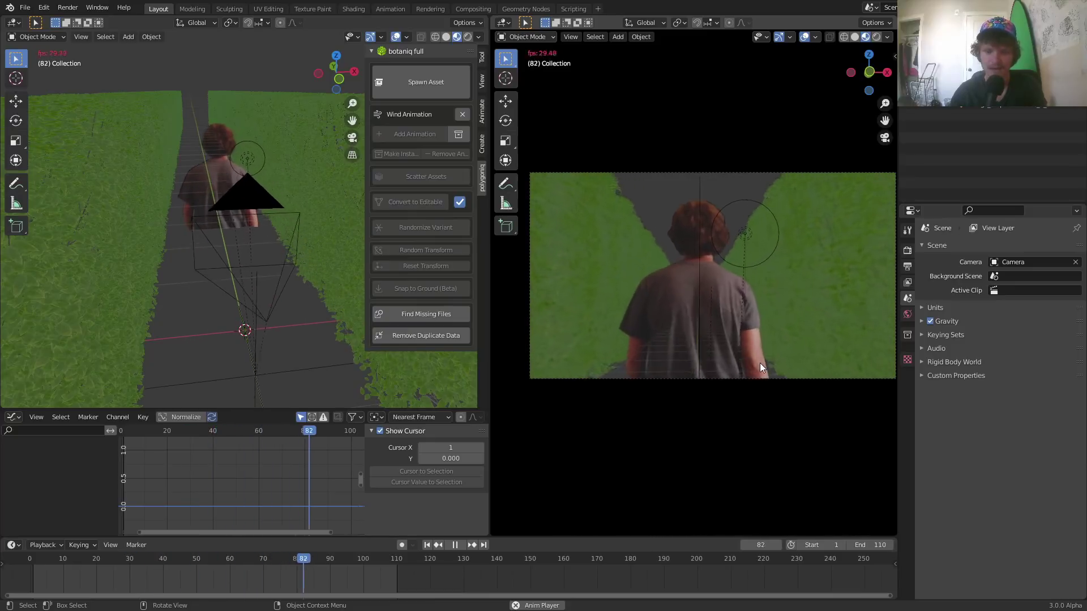
key("space")
key("shift+Left")
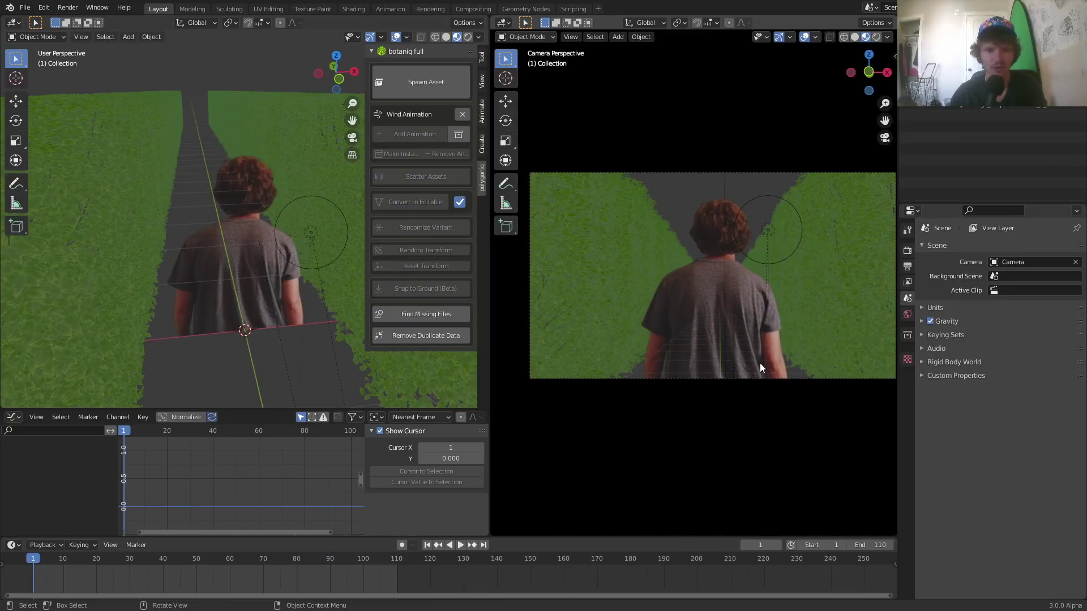
Step: Try to raise the animated Empty about 0.65 m along Z at frame 15, and replay the animation from frame 1
scroll(297, 279, "down", 5)
middle_click_drag(297, 280, 319, 334)
left_click(259, 354)
key("space")
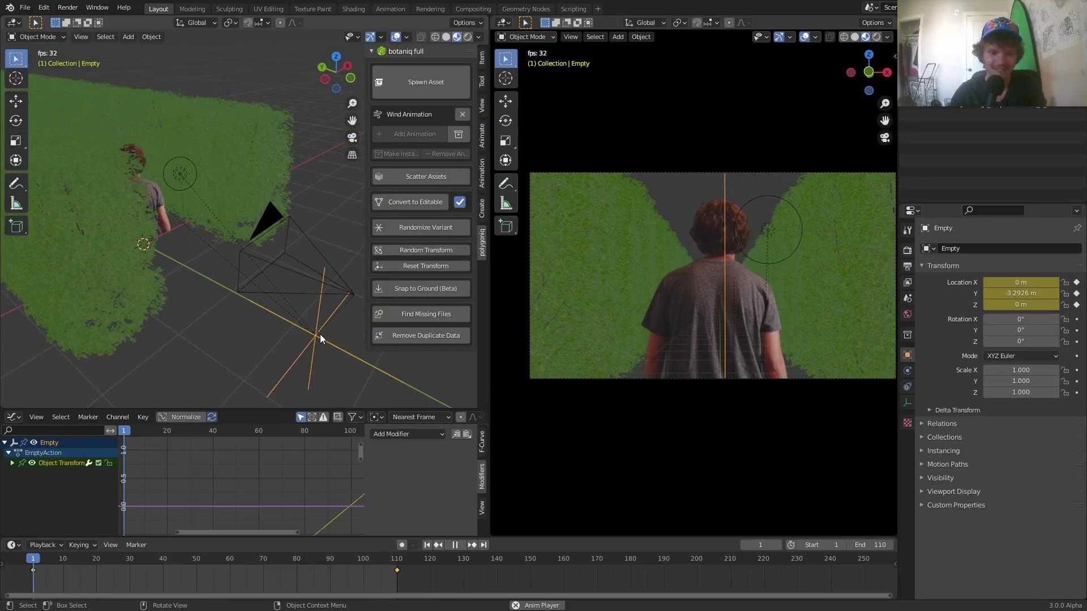
key("space")
key("g")
key("z")
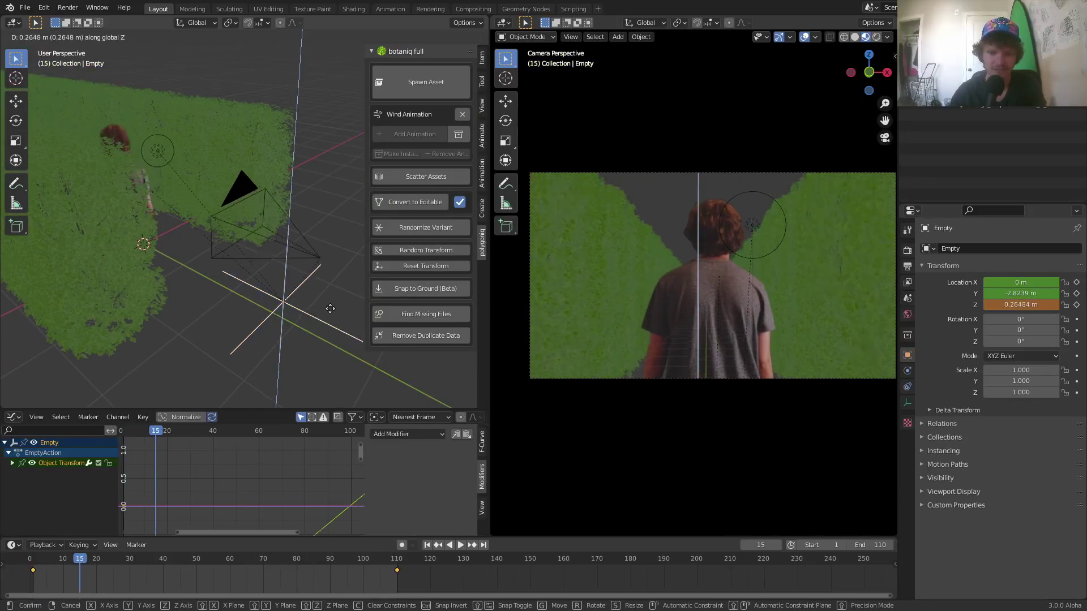
left_click(331, 286)
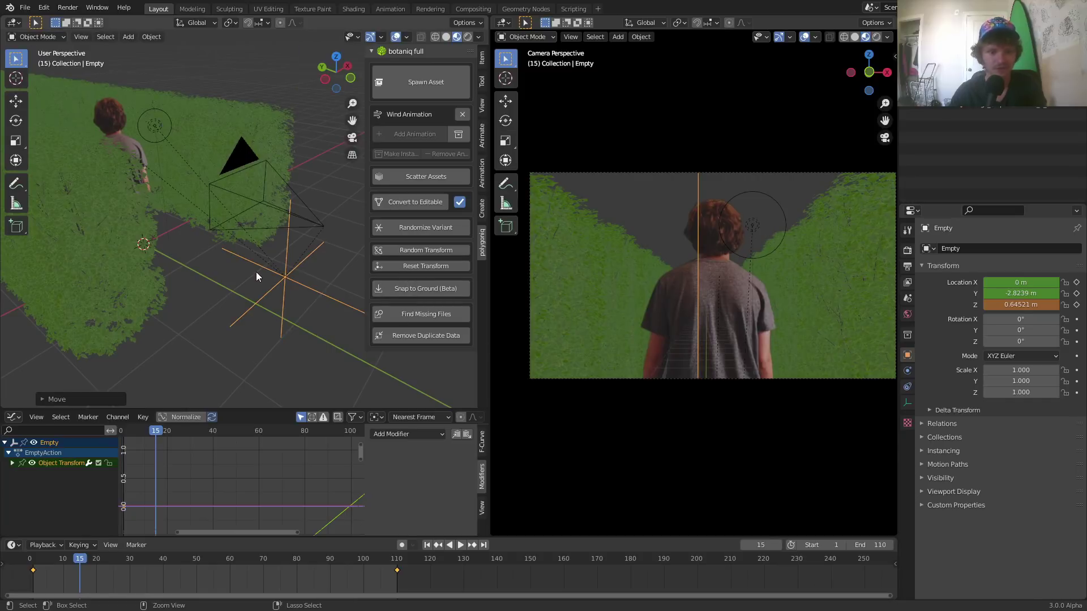
key("shift+Left")
key("space")
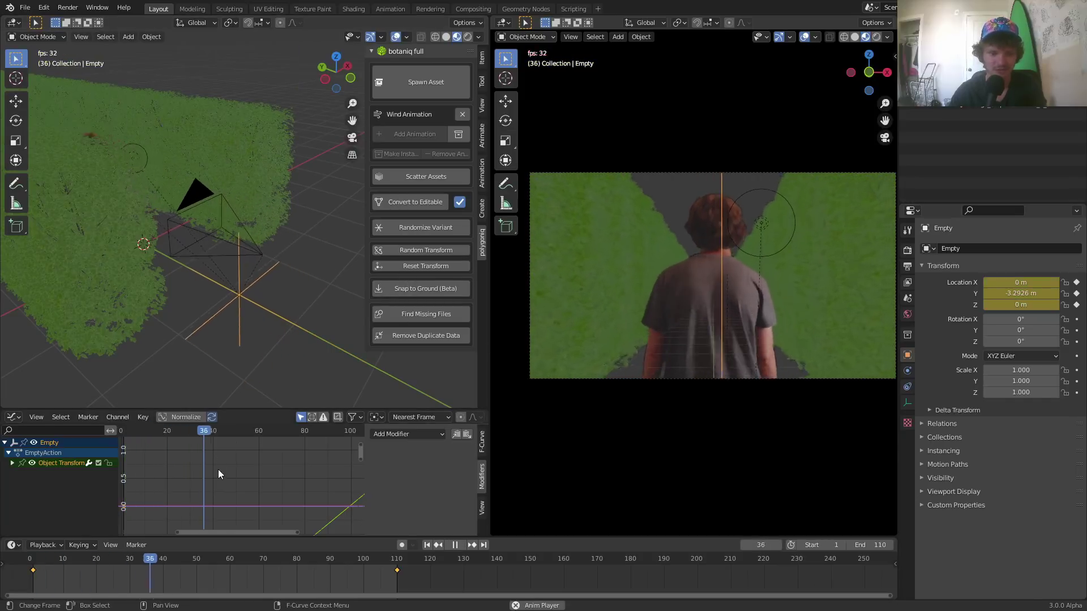
Step: Switch the Graph Editor area to a Timeline showing the Empty's keyframes and stop playback
left_click(14, 417)
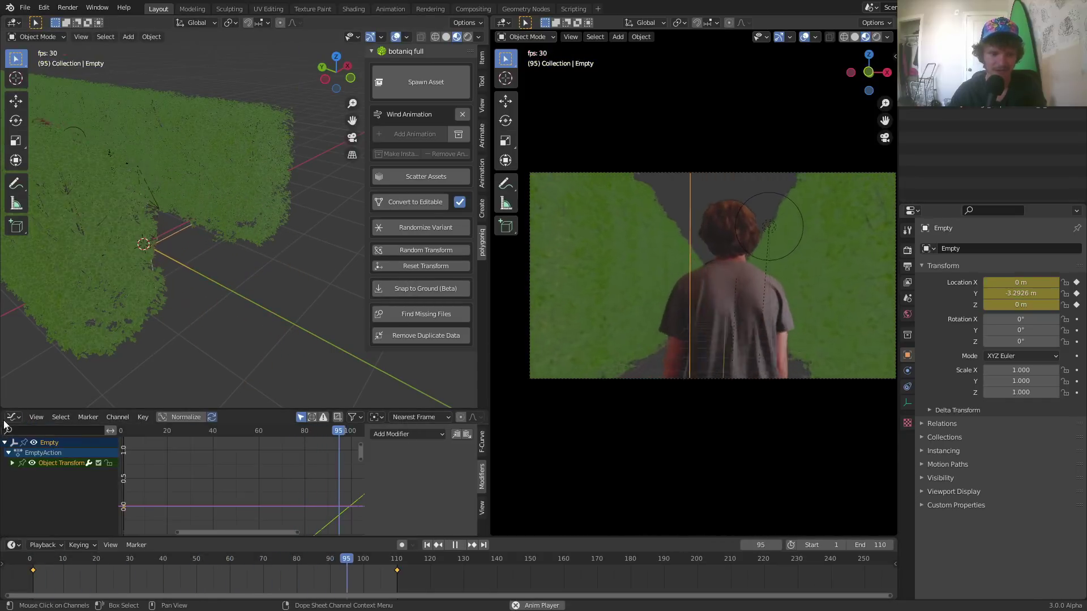
left_click(13, 417)
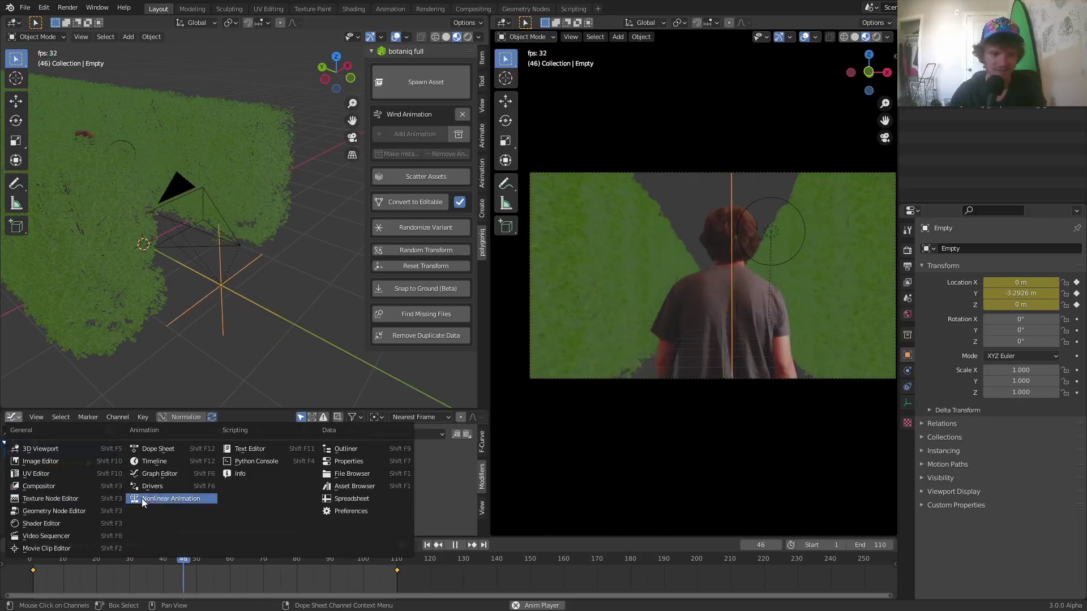
left_click(164, 462)
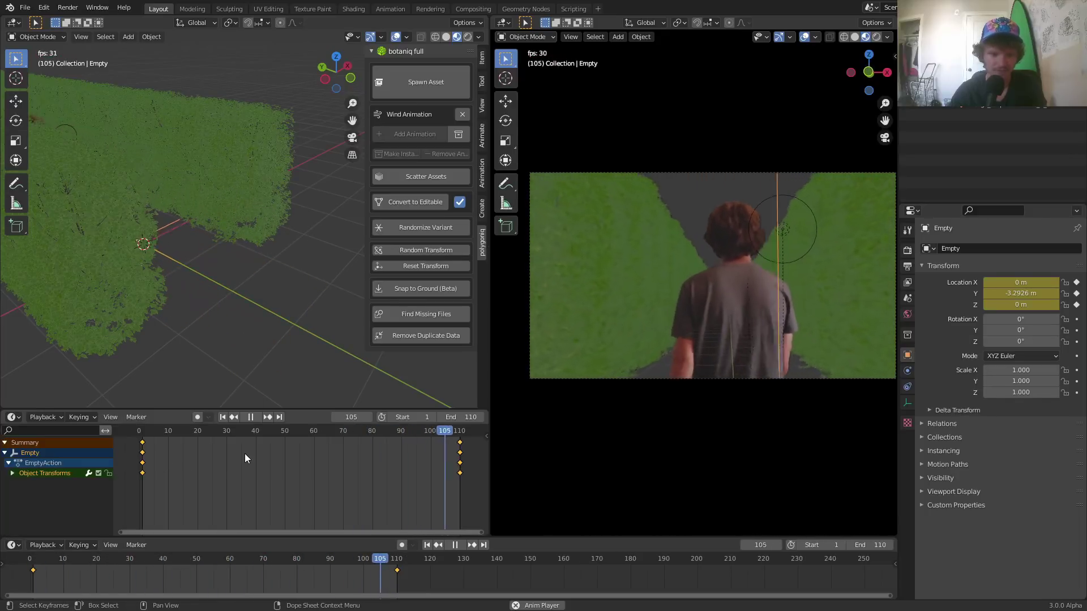
key("space")
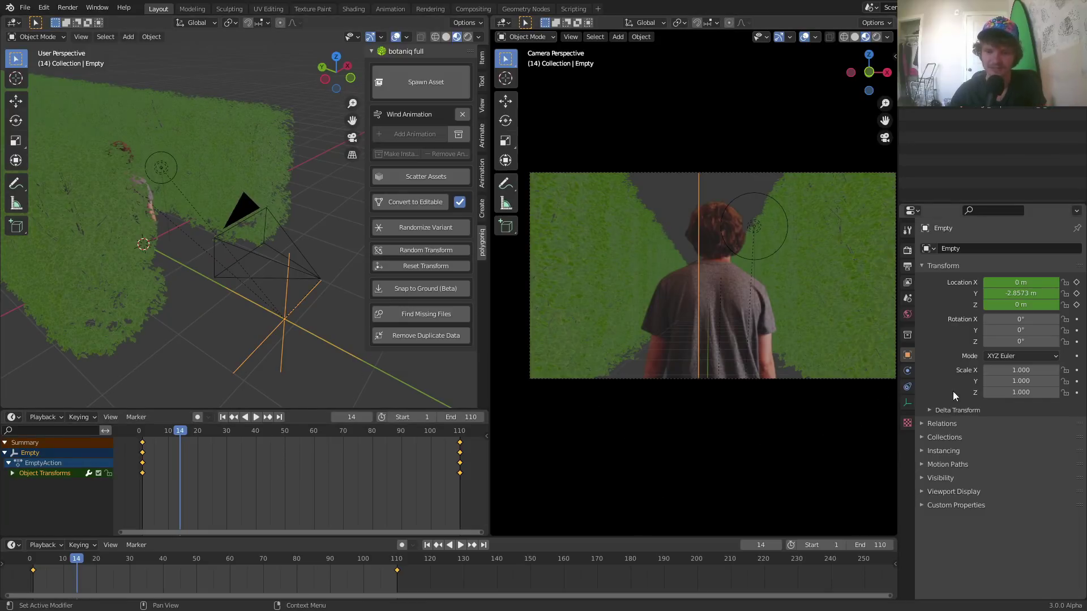
Step: Set the Empty's delta Z location to 0.382 m and play the animation to check the raised camera
left_click(962, 410)
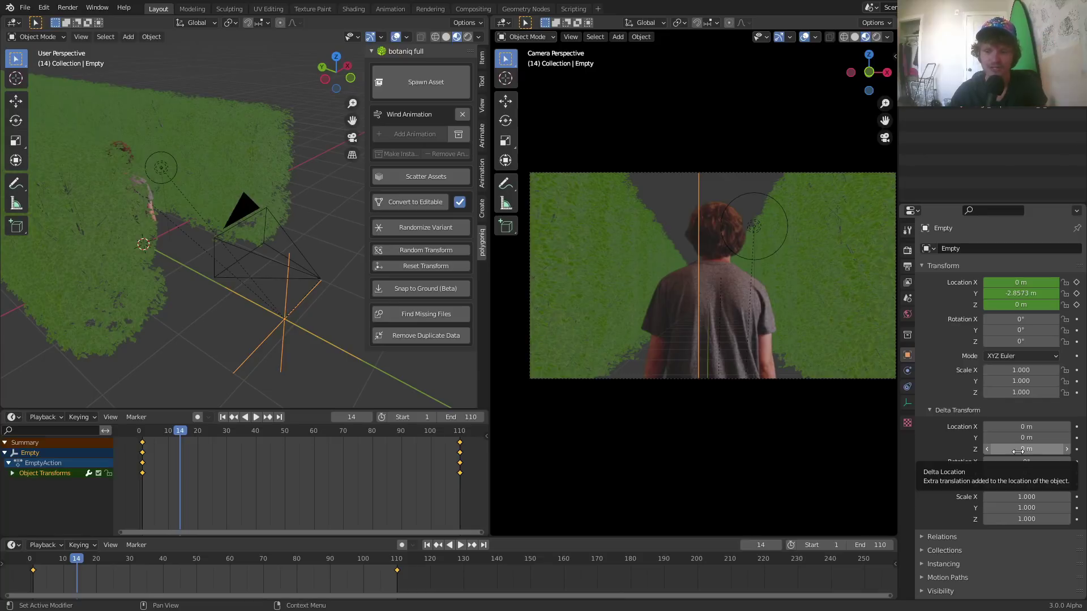
left_click_drag(1018, 451, 1049, 451)
key("space")
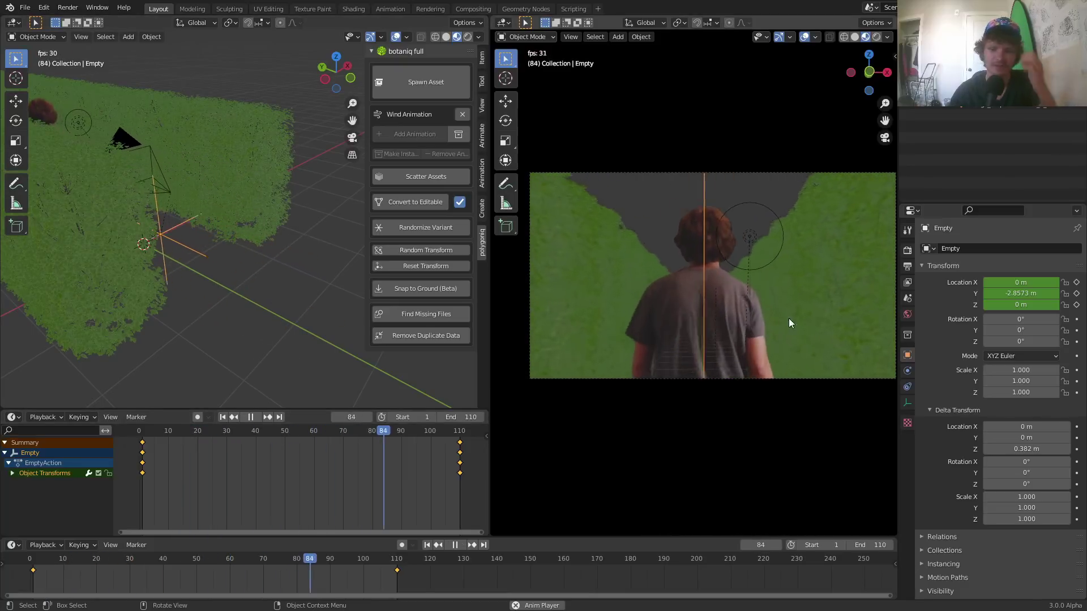
key("space")
Step: Try a delta X location of -4.28 m on the Empty, preview it in playback, and undo the change
scroll(363, 308, "down", 4)
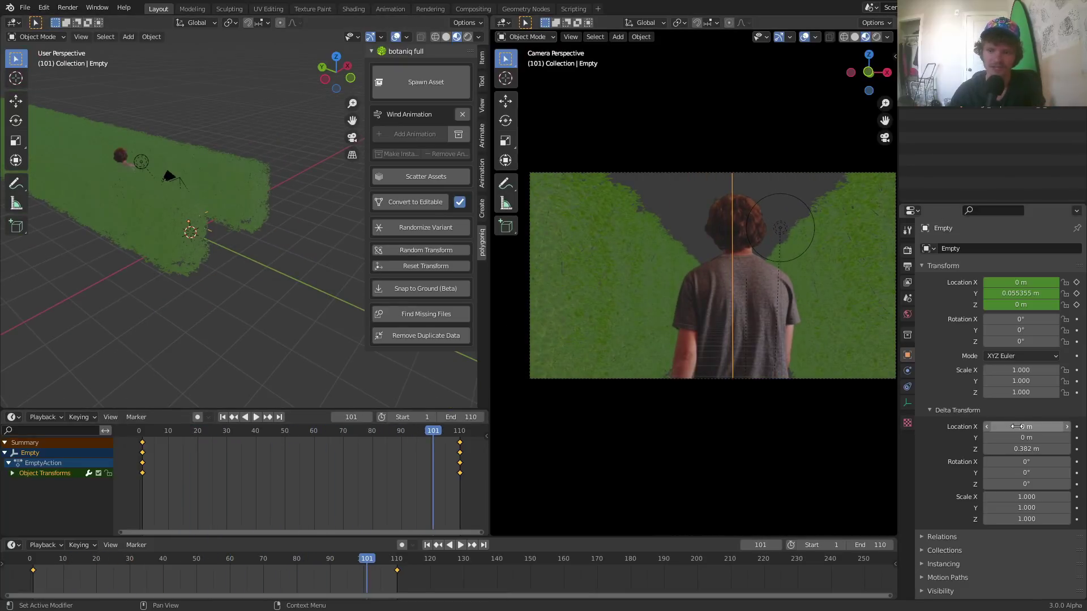
left_click_drag(1018, 427, 960, 427)
key("space")
key("space")
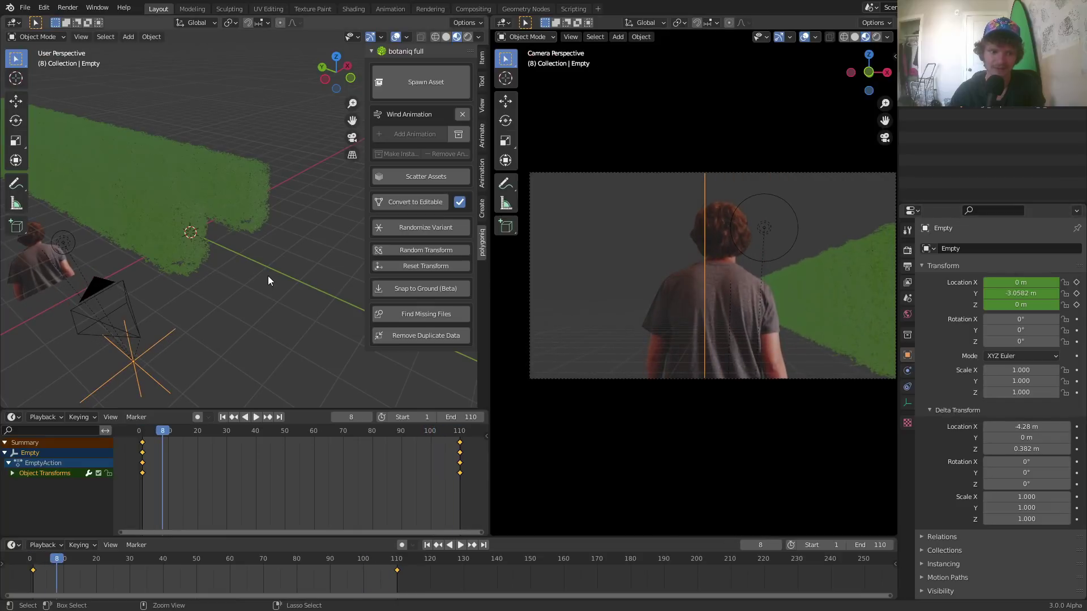
key("ctrl+z")
Step: Play the animation with the Empty's raised delta location through the camera and return to frame 1
key("space")
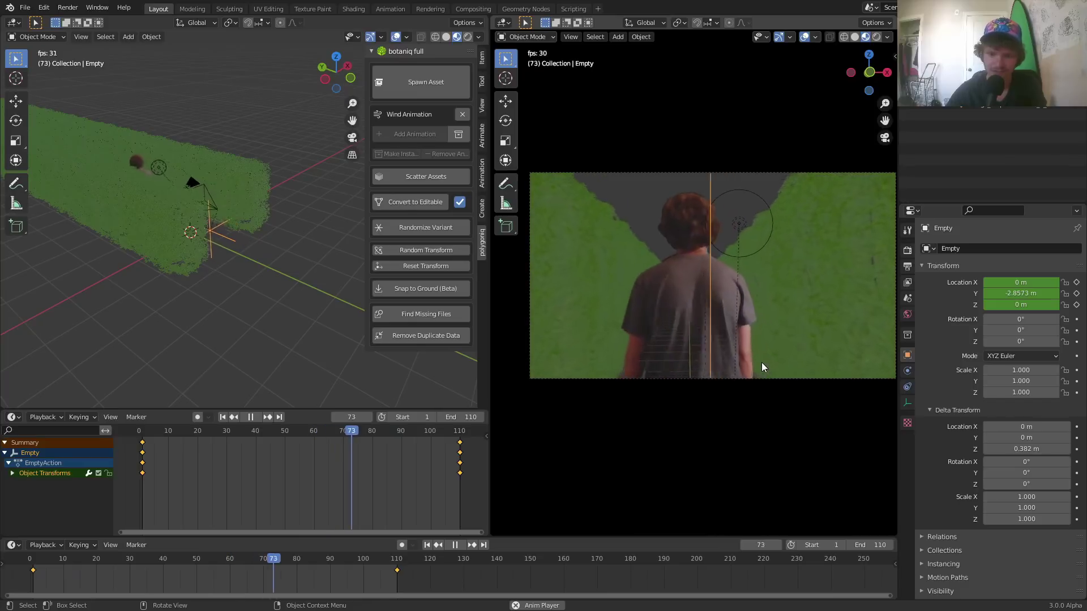
key("space")
key("shift+Left")
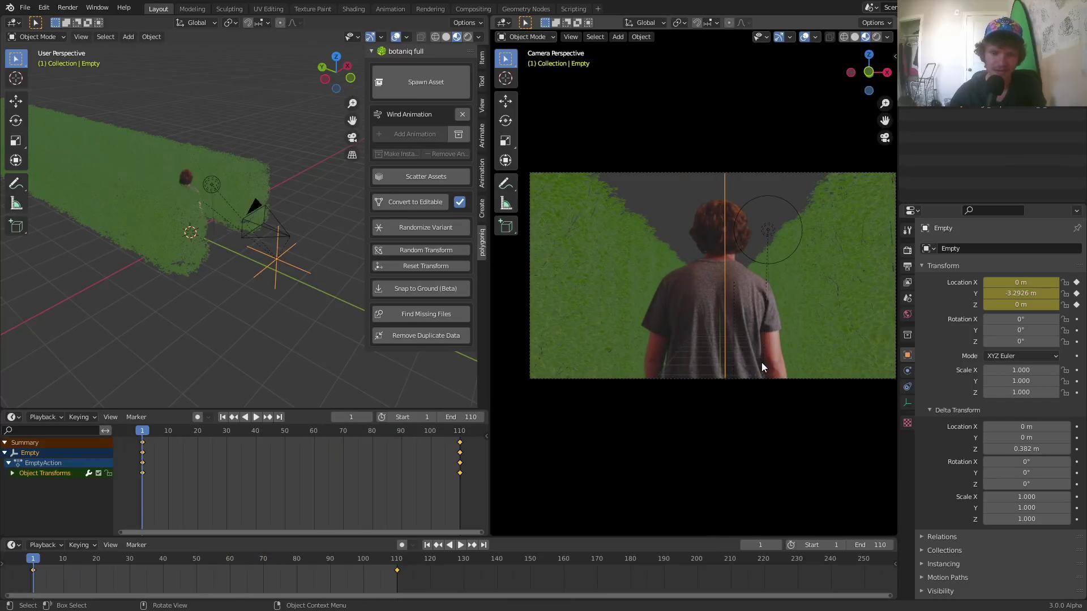
Step: Select the hedge, save the file, and play the animation up to frame 21
scroll(170, 204, "up", 4)
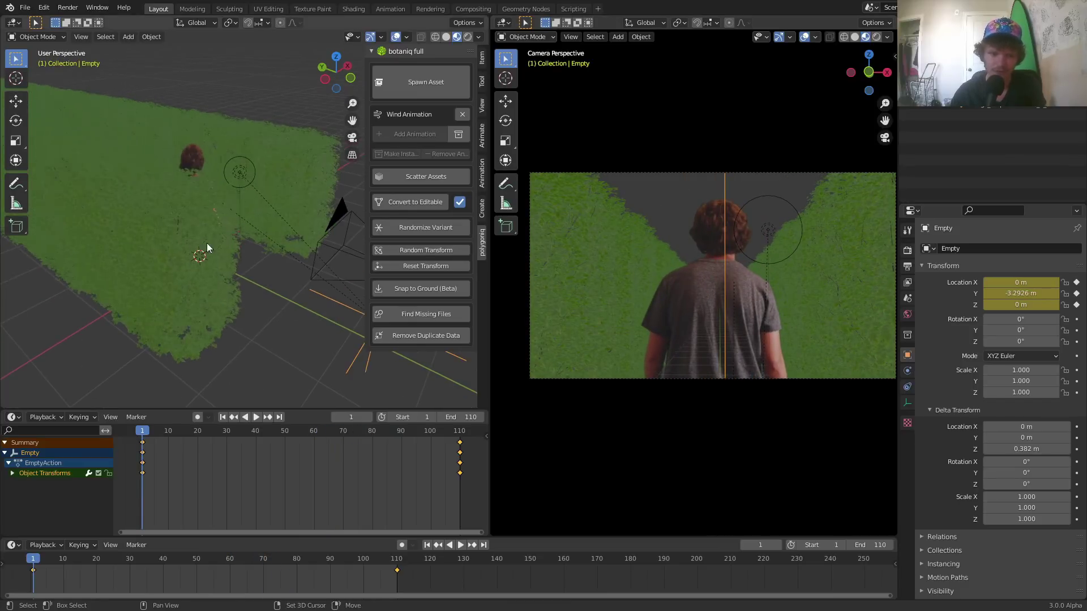
left_click(153, 249)
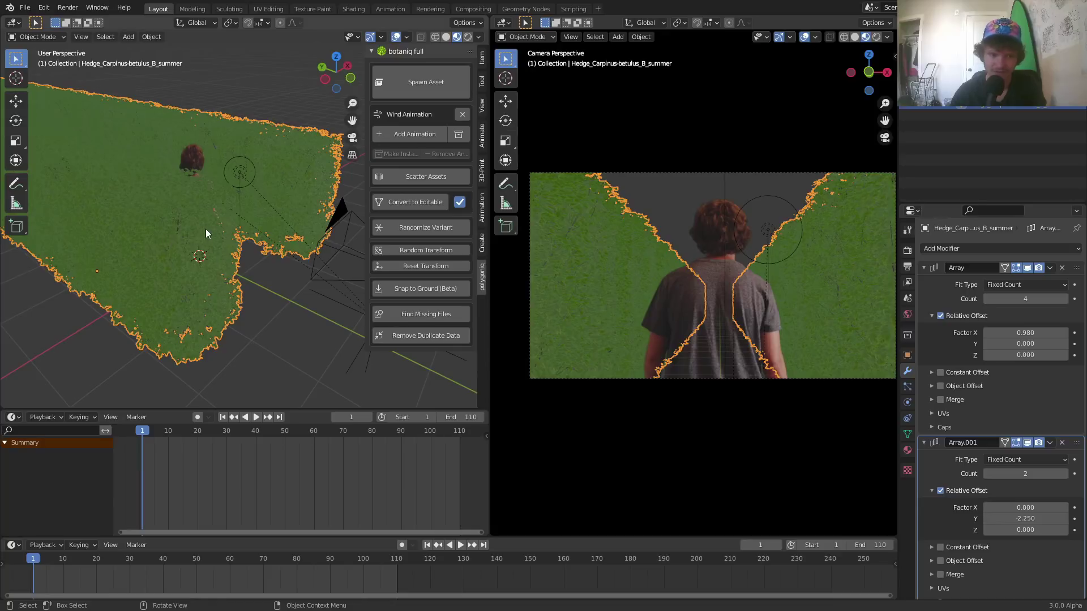
key("ctrl+s")
middle_click_drag(198, 188, 219, 253)
key("space")
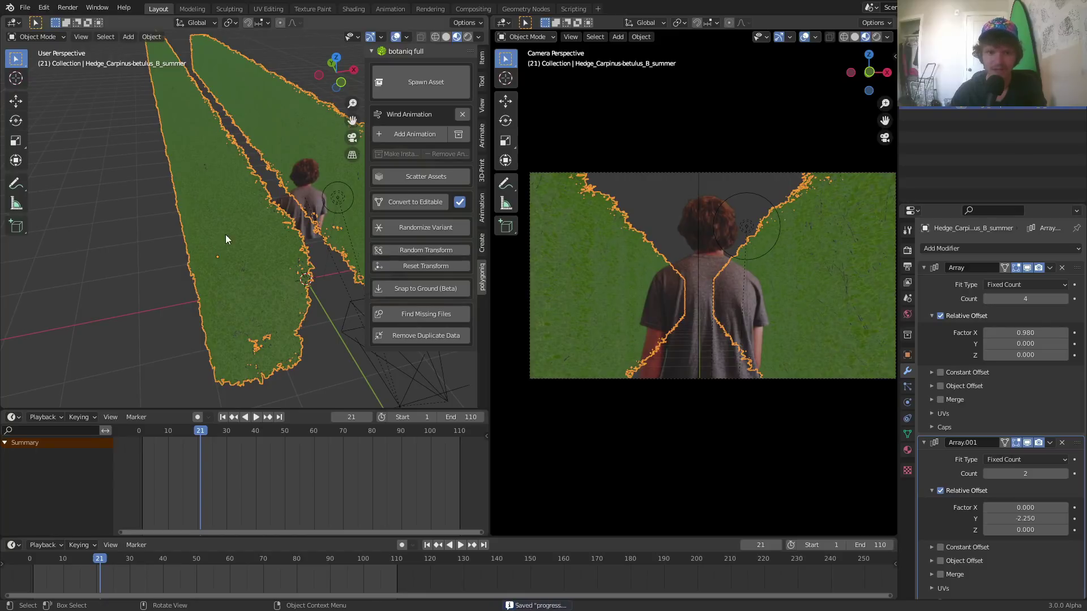
Step: Browse the flowers category of botaniq's spawnable assets and close it without spawning anything
left_click(383, 89)
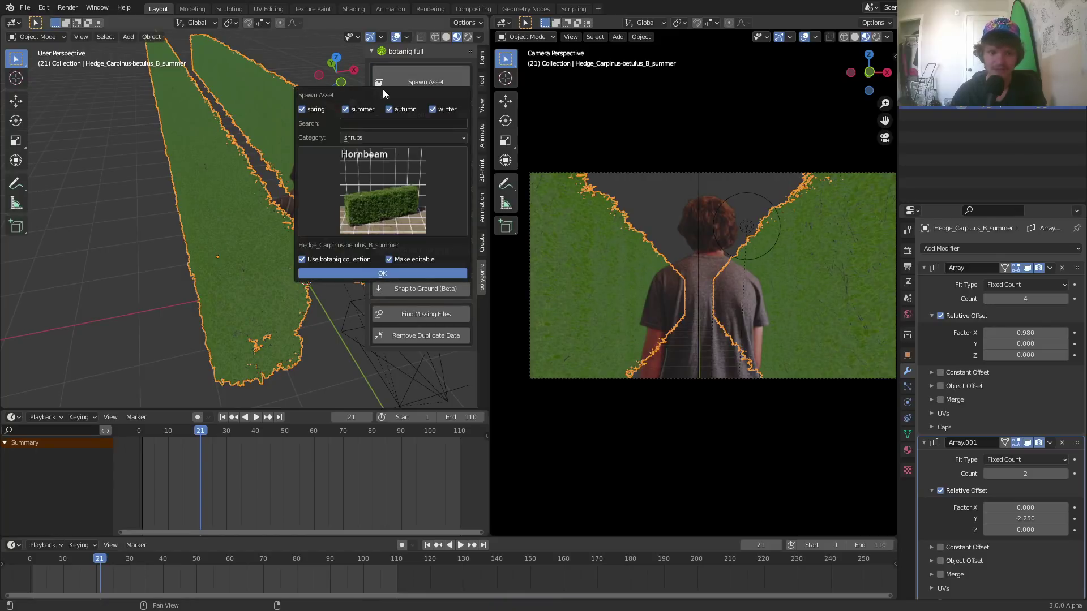
left_click(364, 138)
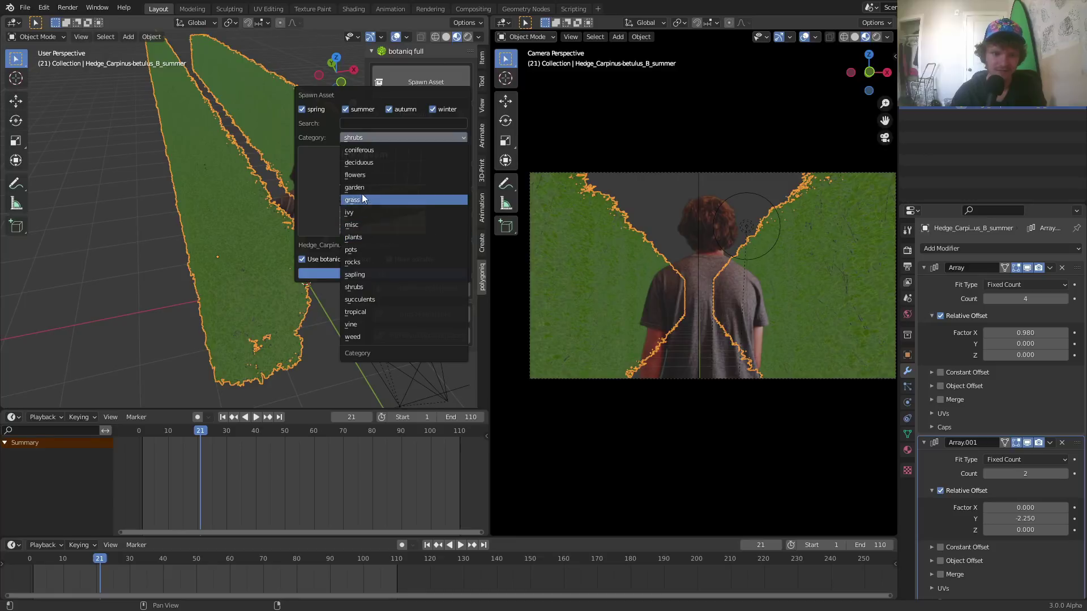
left_click(360, 175)
left_click(412, 224)
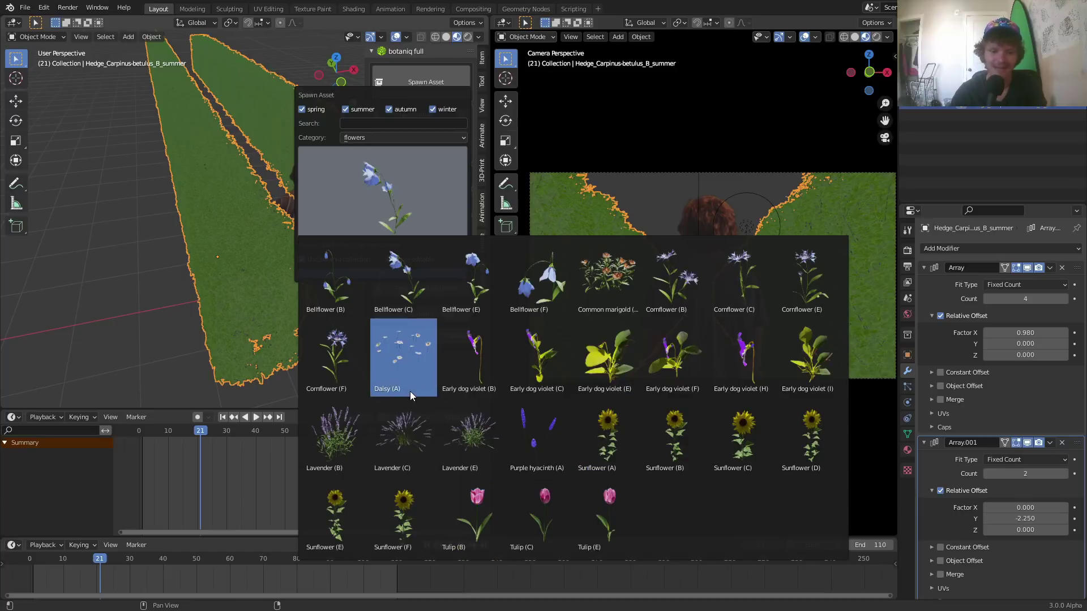
left_click(102, 317)
left_click(103, 294)
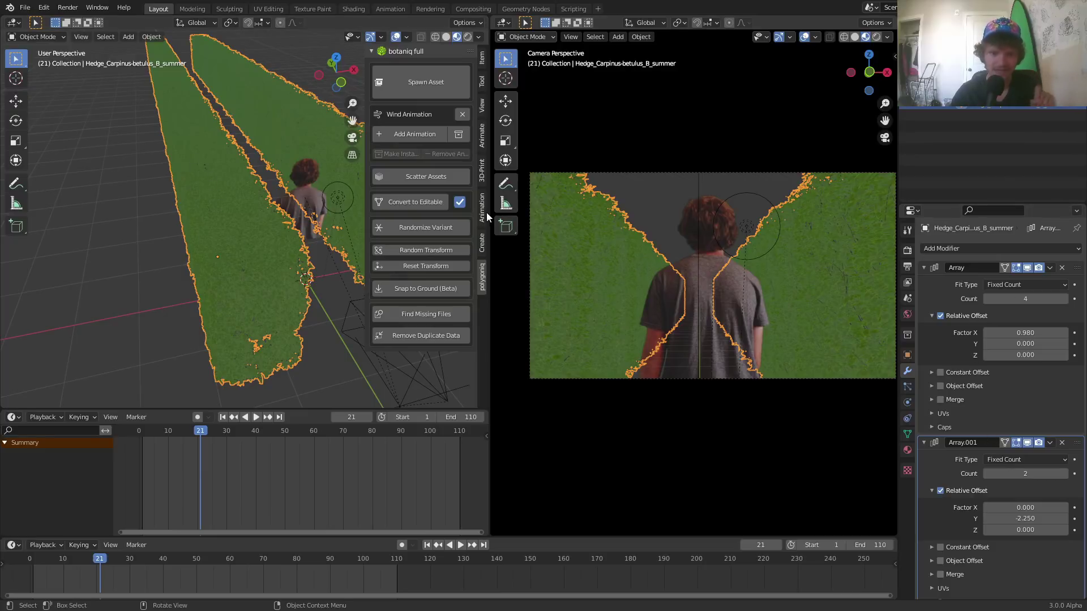
Step: Create a new custom scatter system named "flowers" on the hedge with its instance collection linked to the scene
left_click(403, 180)
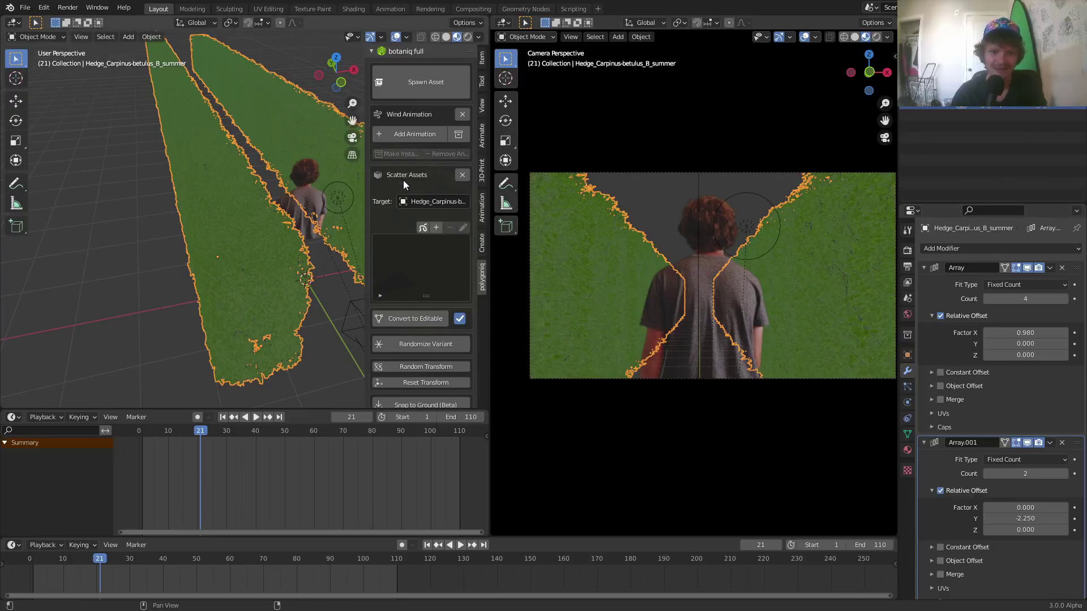
left_click(436, 227)
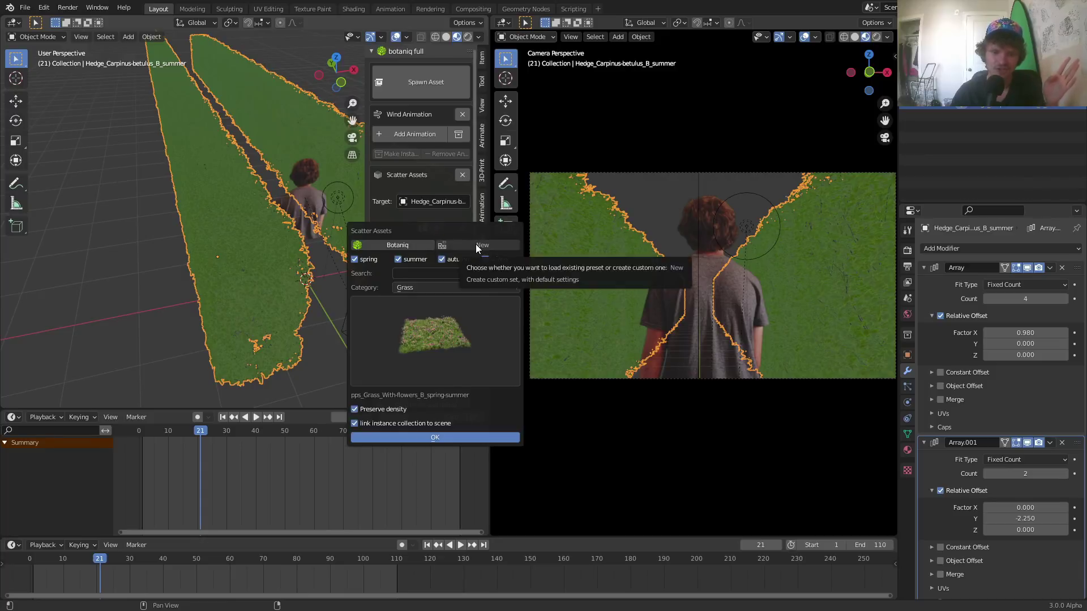
left_click(476, 245)
left_click(430, 246)
left_click(447, 323)
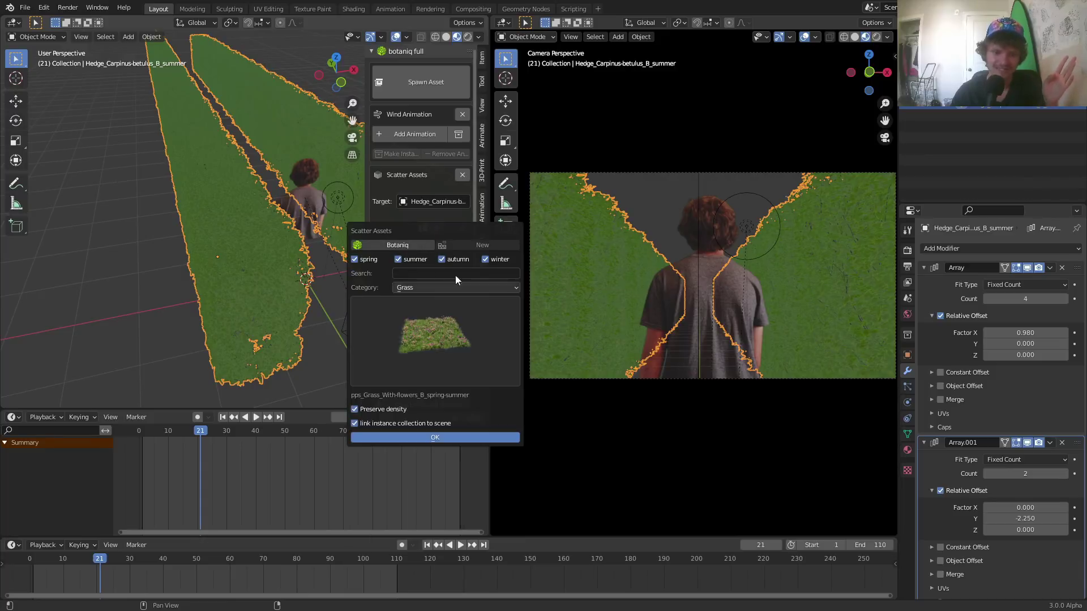
left_click(445, 245)
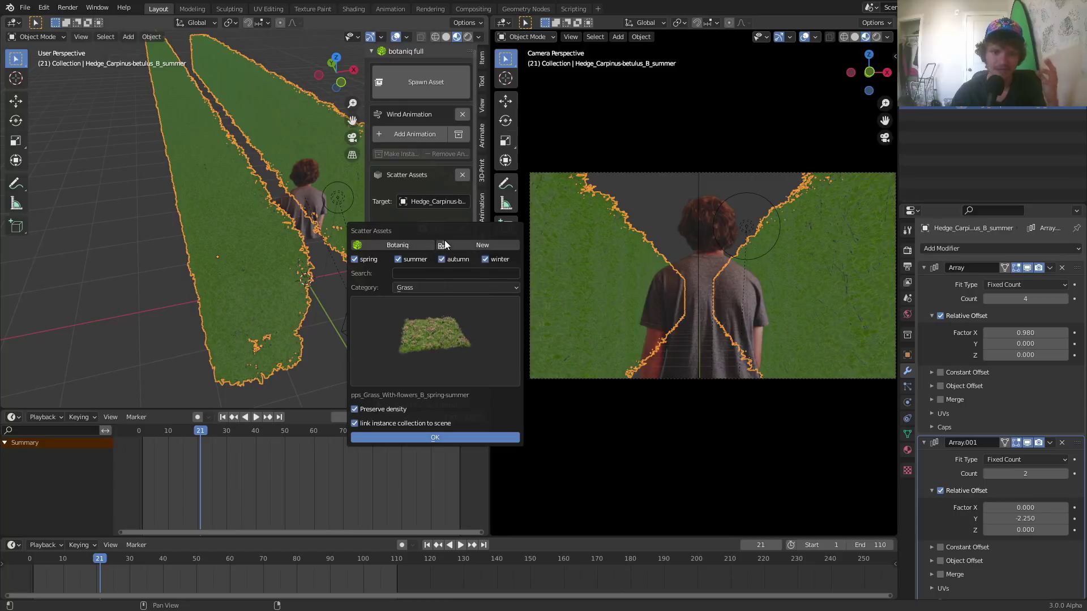
left_click(419, 260)
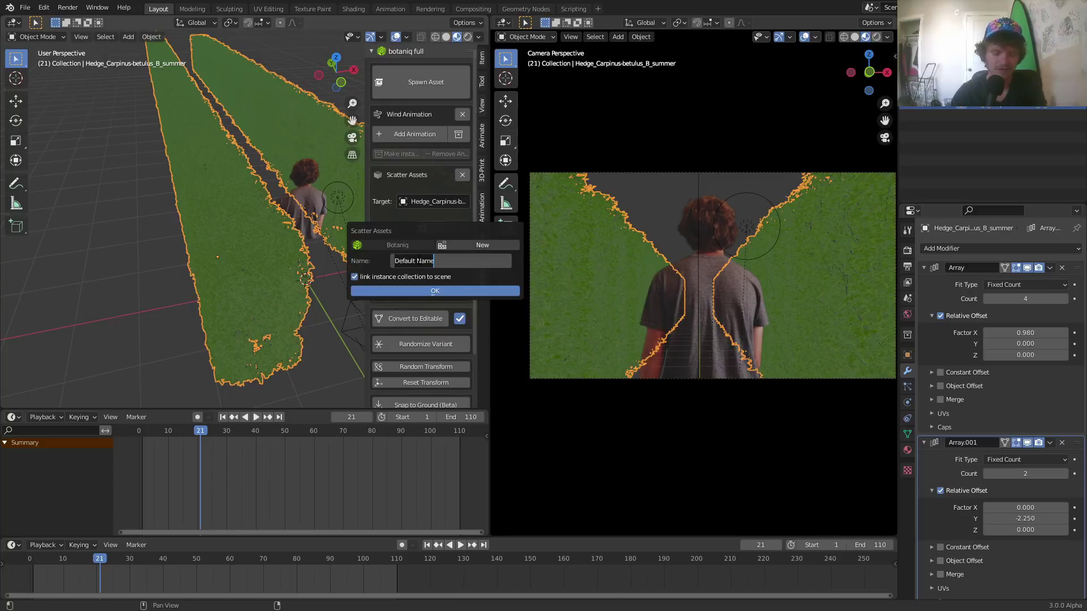
type("flowers")
key("Return")
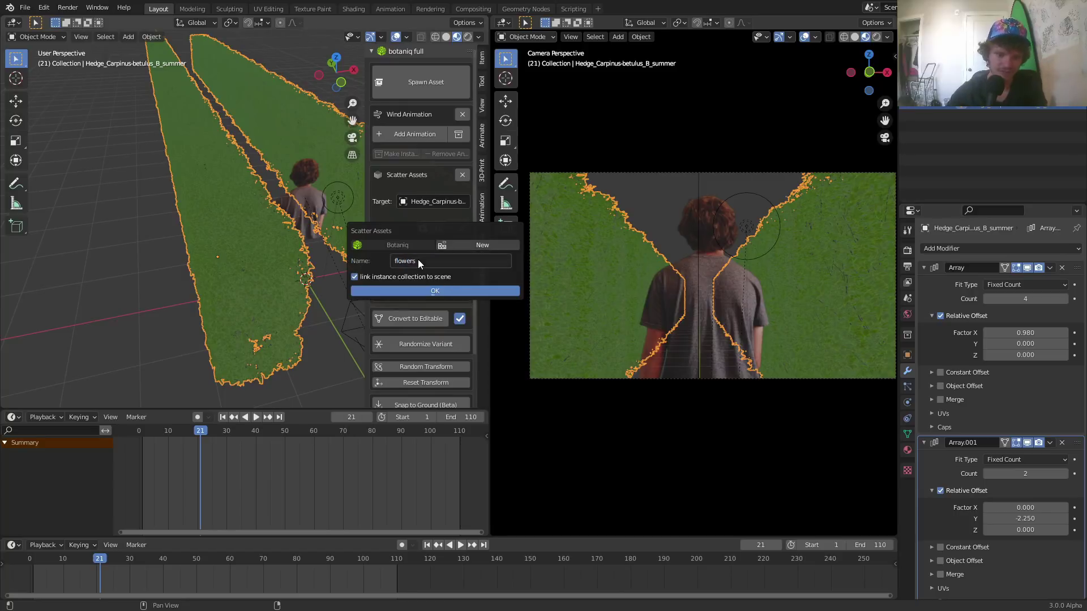
left_click(428, 290)
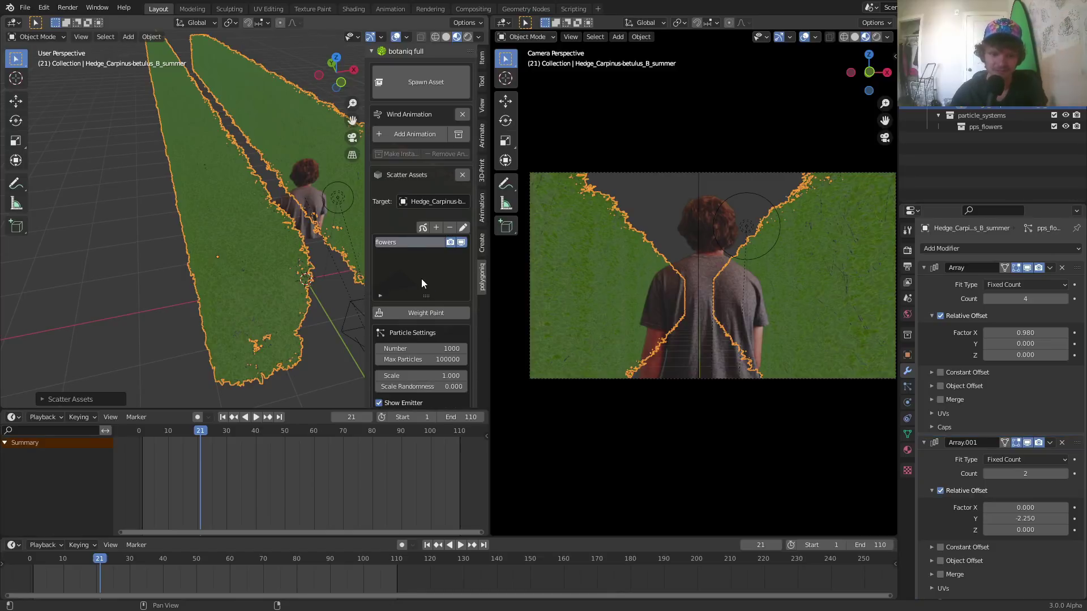
Step: Add the Daisy (A) asset with a count of 1 to the flowers scatter system's objects
scroll(416, 266, "down", 10)
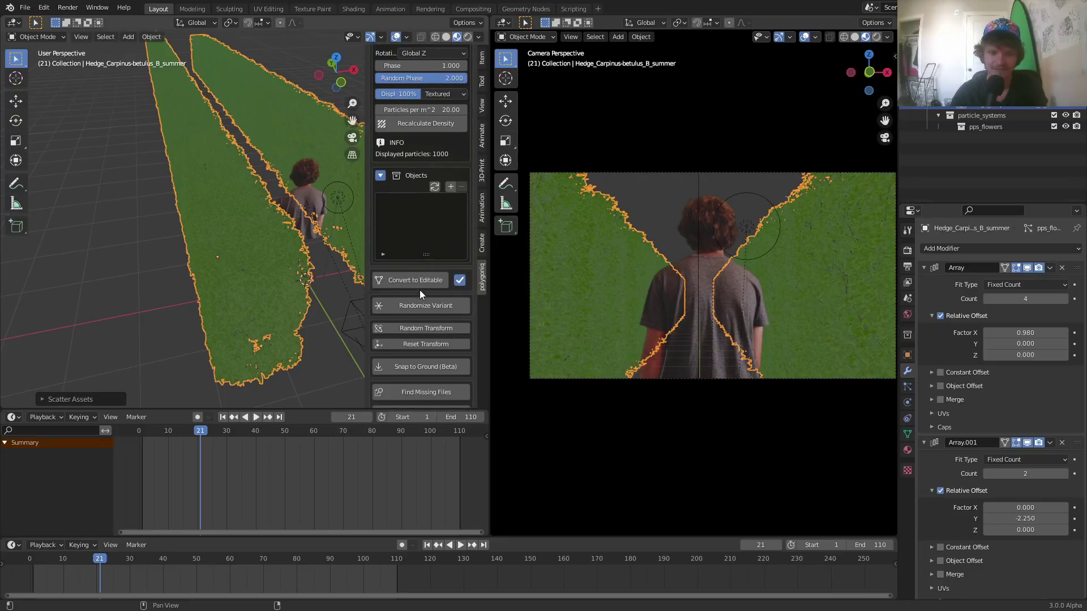
left_click(452, 186)
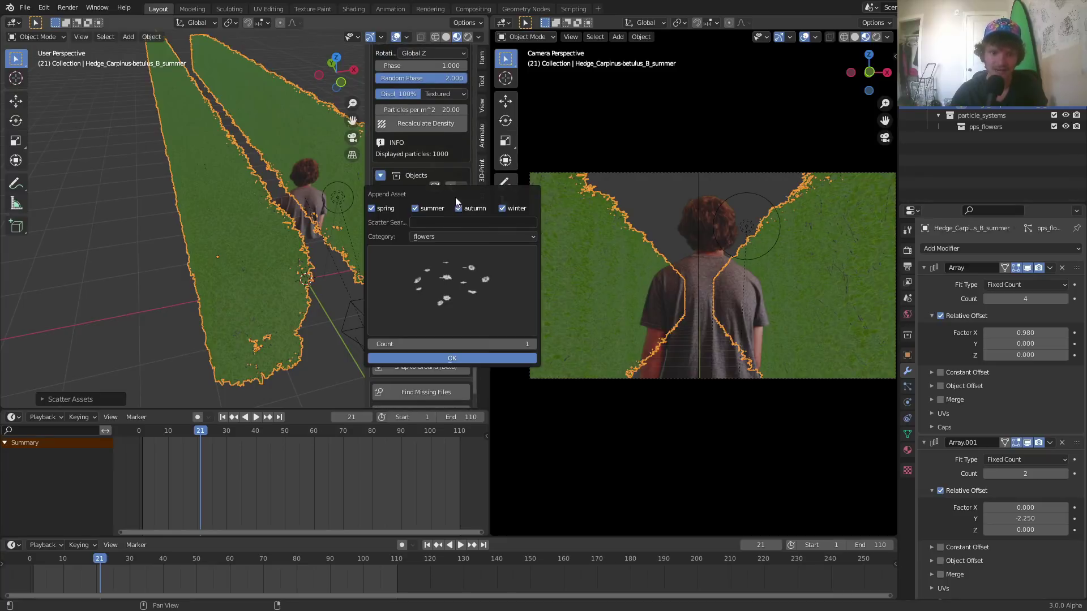
left_click(463, 351)
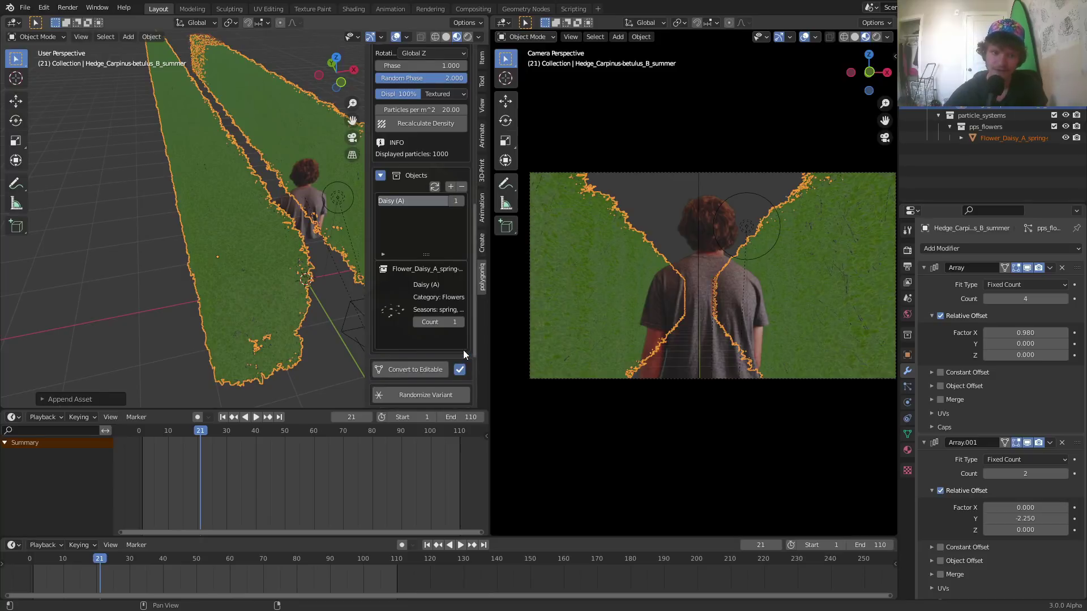
Step: Examine the spread and density of the daisies scattered over the hedge from several angles and up close
middle_click_drag(192, 61, 204, 143)
scroll(207, 145, "up", 5)
left_click(269, 116)
middle_click_drag(269, 117, 96, 172)
scroll(187, 154, "down", 3)
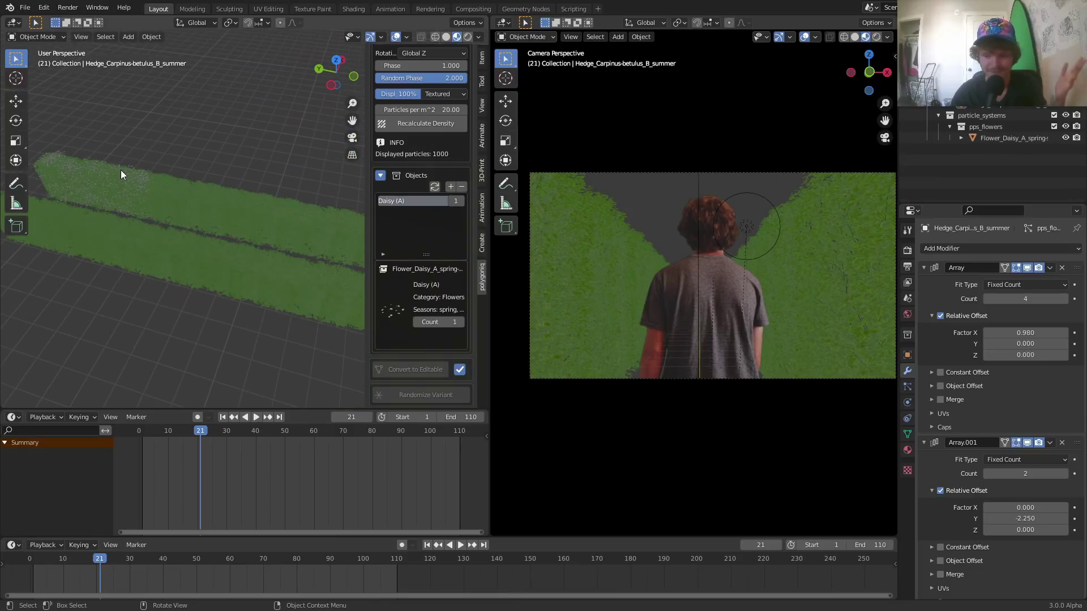
middle_click_drag(120, 171, 226, 226, "shift")
left_click(135, 201)
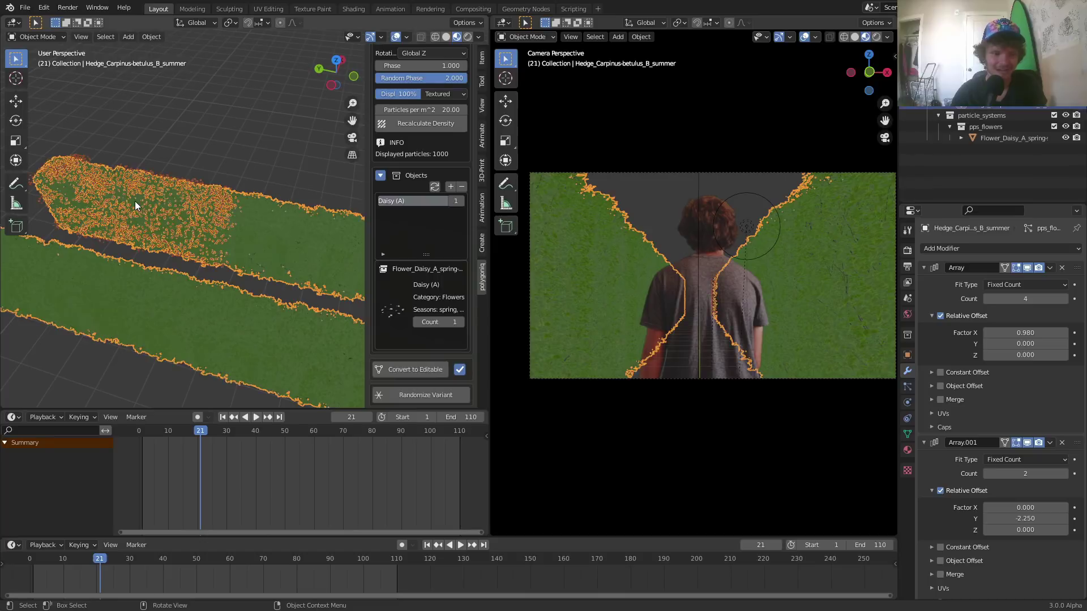
scroll(134, 199, "up", 2)
left_click(157, 144)
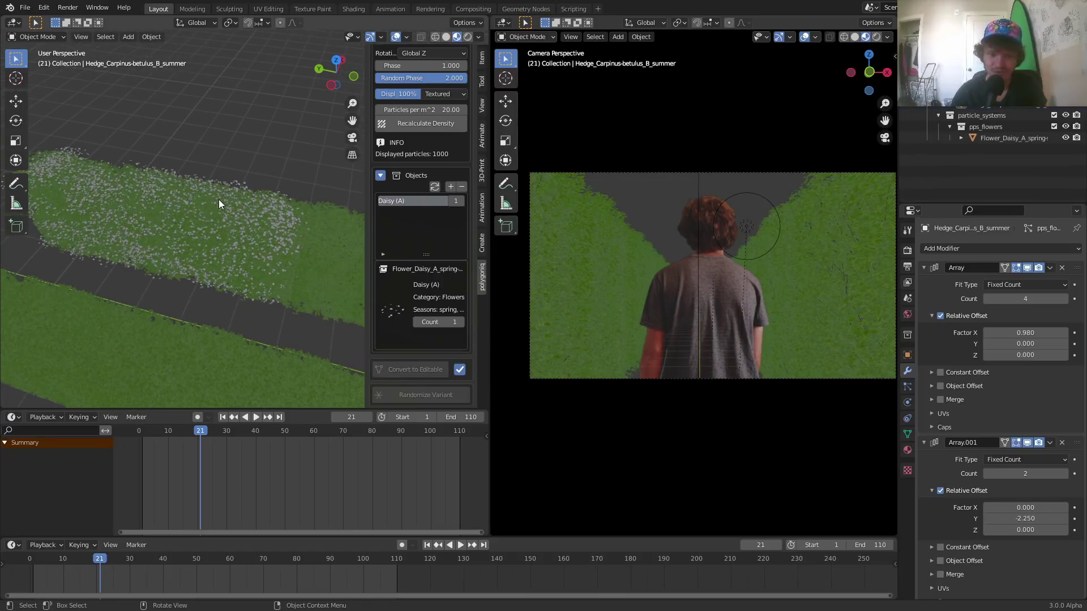
scroll(219, 199, "up", 2)
scroll(189, 215, "up", 1)
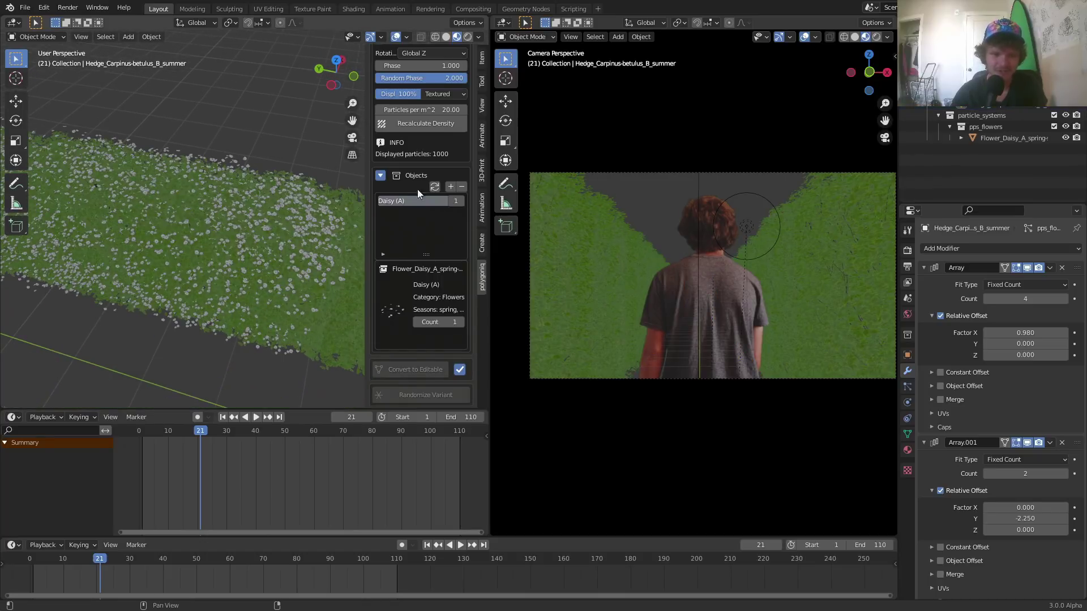
Step: Add the Tulip (B) asset from the flowers category with a count of 1 to the flowers scatter system
left_click(451, 187)
left_click(443, 270)
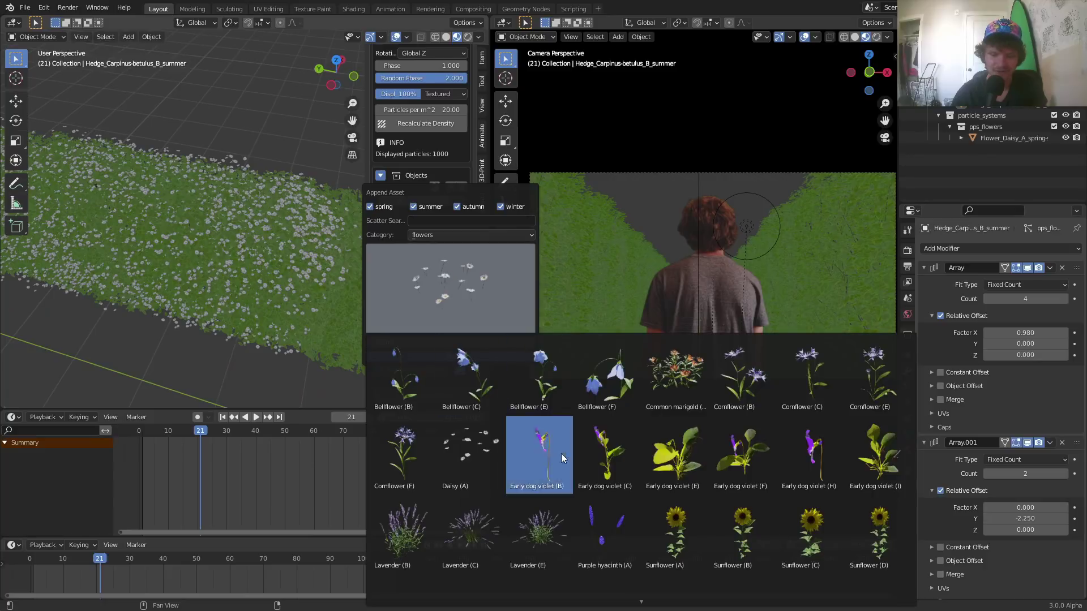
mouse_move(642, 602)
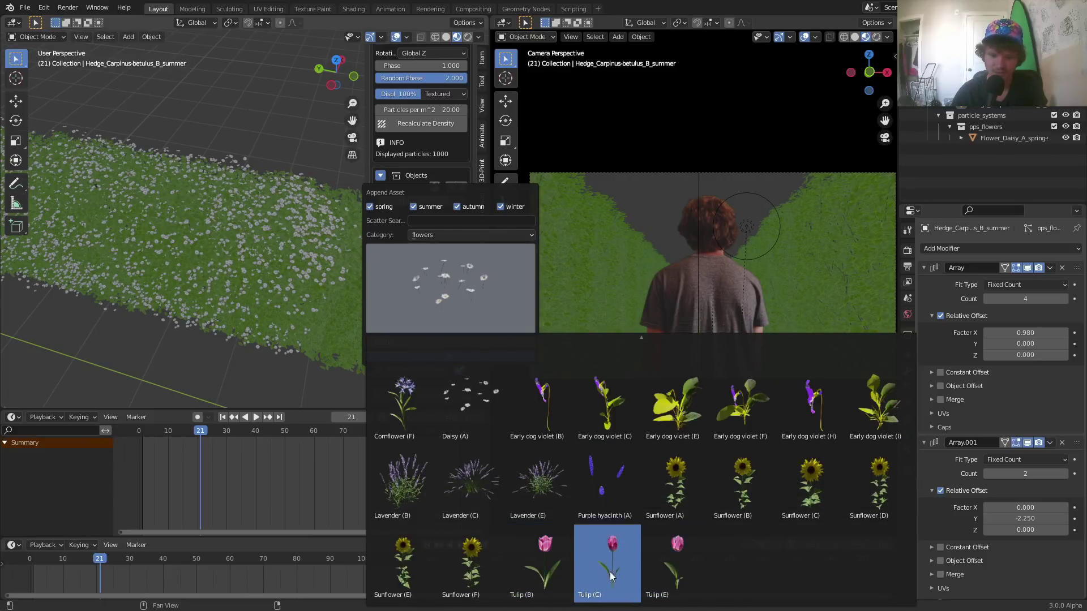
left_click(539, 559)
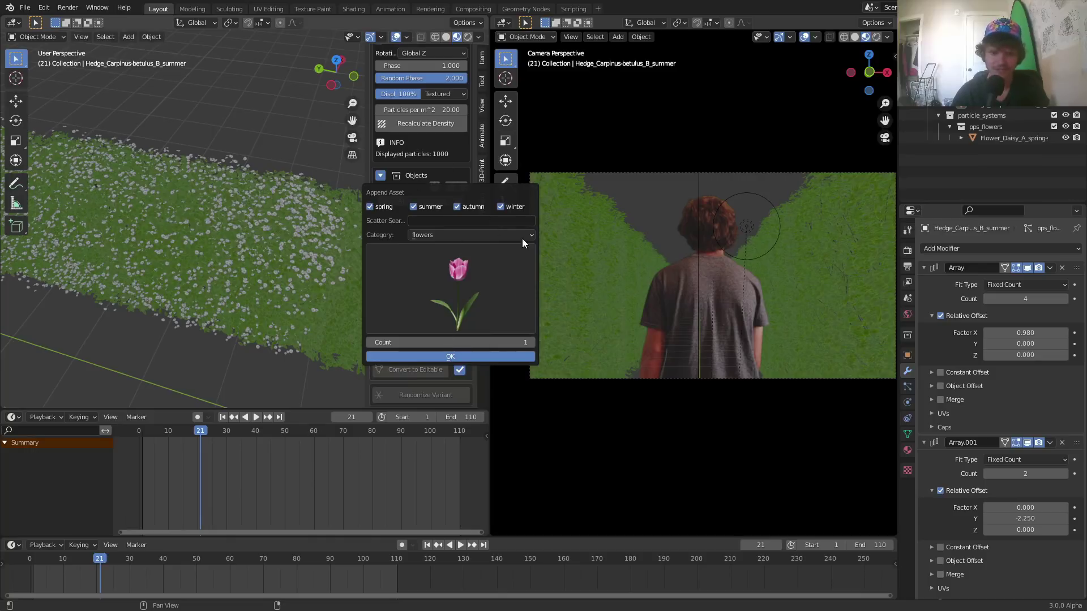
left_click(524, 356)
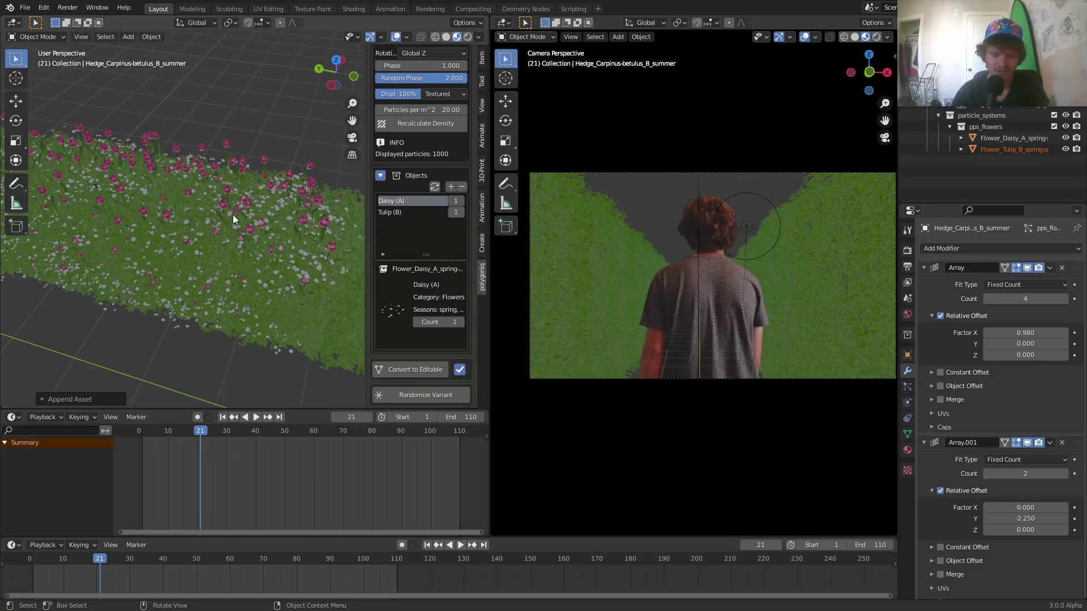
middle_click_drag(233, 215, 263, 212)
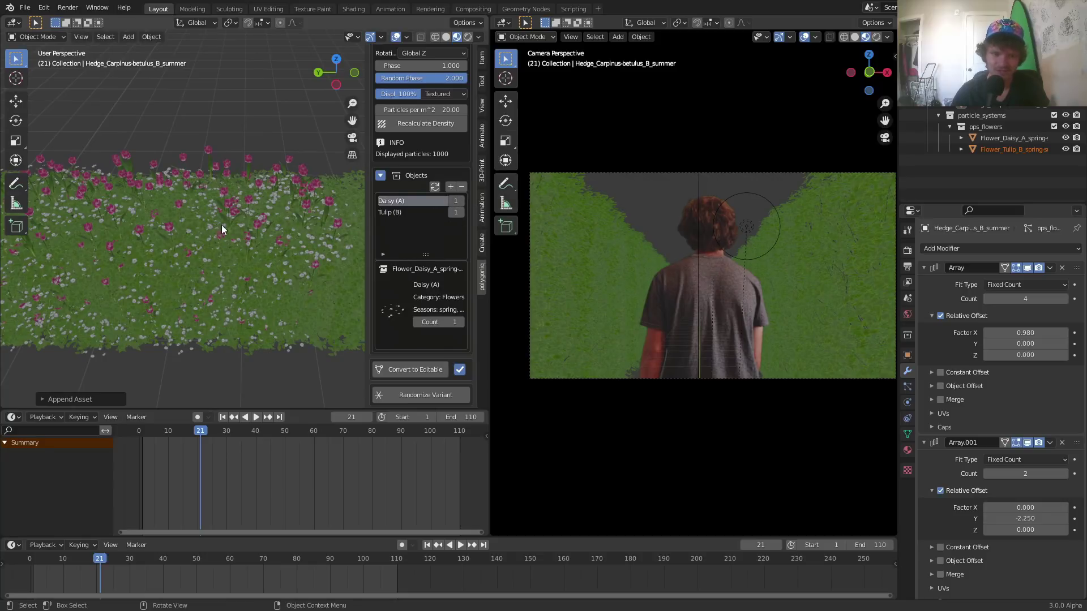
middle_click_drag(222, 225, 162, 199)
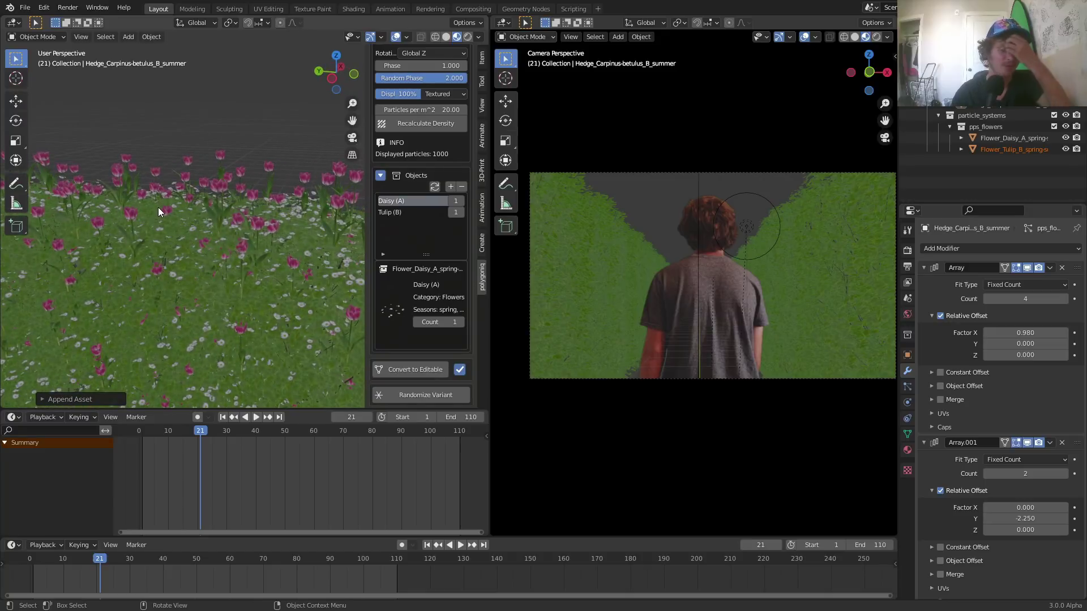
scroll(161, 210, "down", 4)
scroll(160, 207, "up", 1)
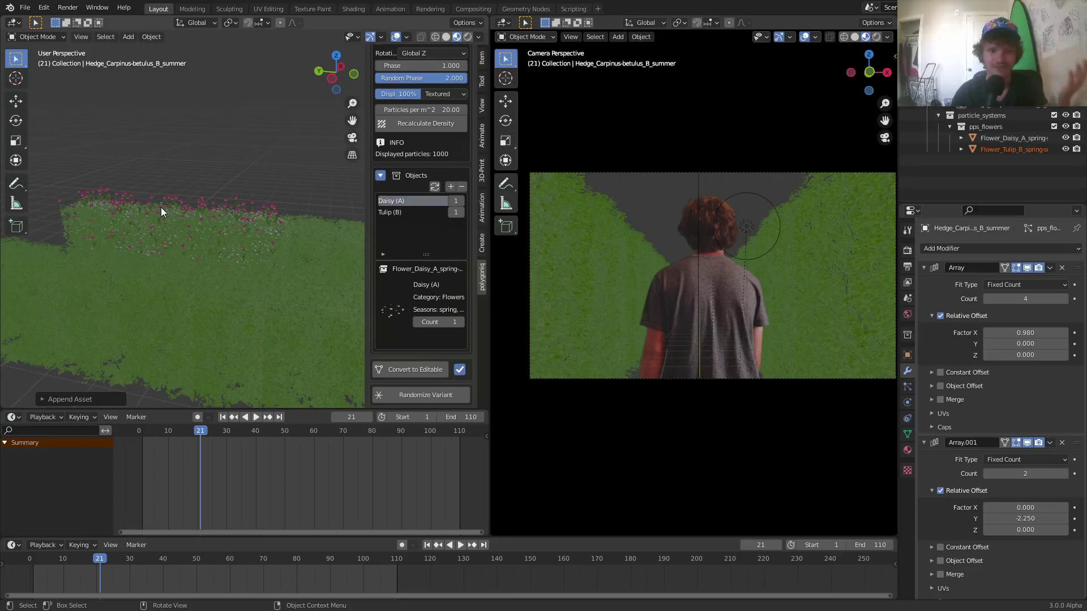
scroll(165, 213, "up", 3)
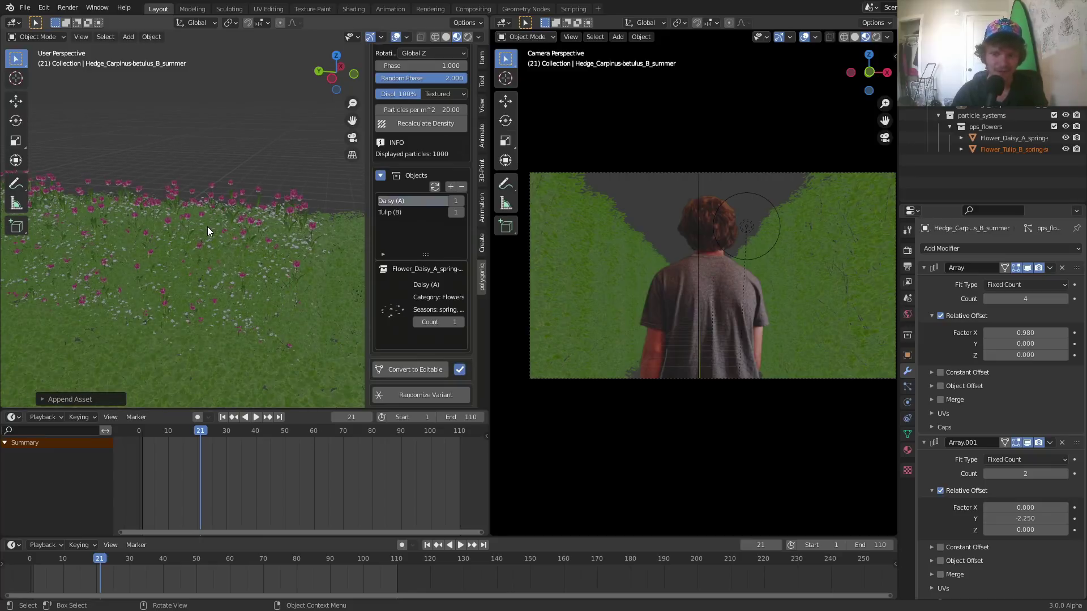
Step: Select the hedge and enable Use Modifier Stack in the emission source settings of its pps_flowers particle system
left_click(257, 270)
scroll(986, 345, "down", 2)
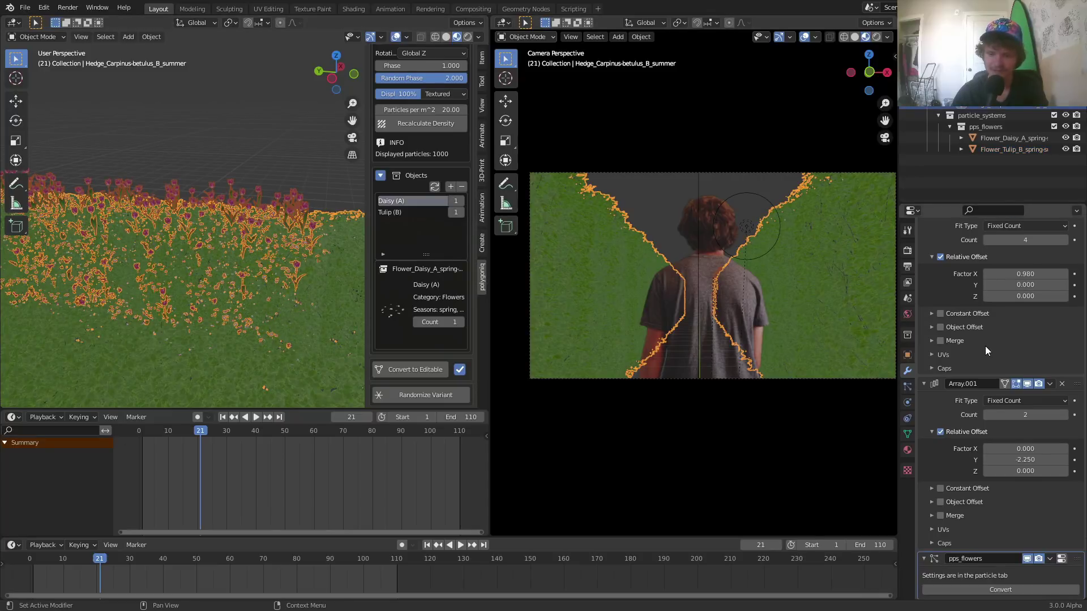
scroll(985, 345, "up", 2)
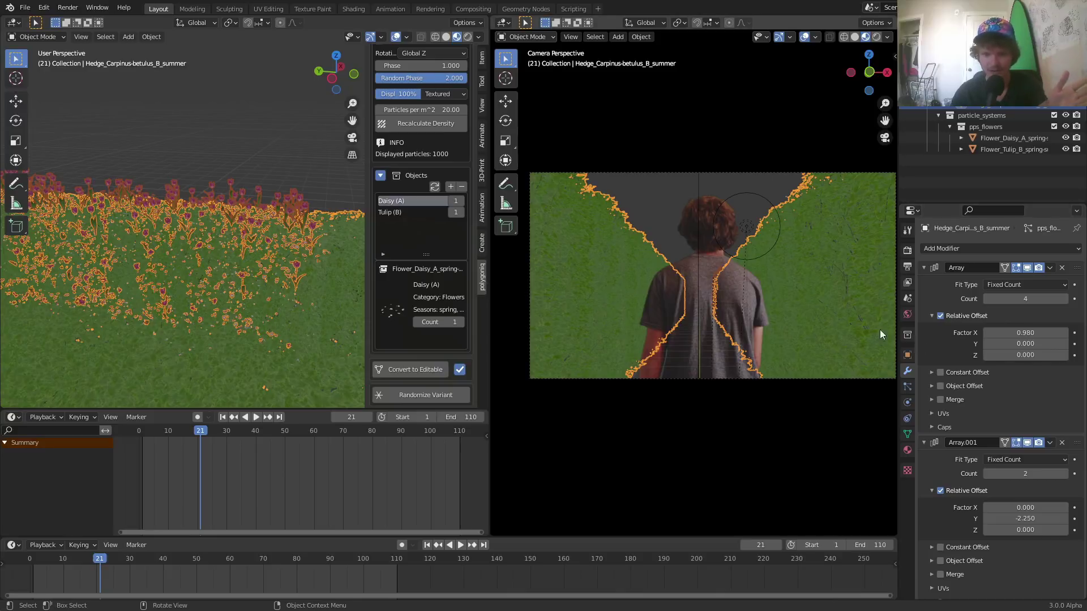
scroll(1005, 528, "down", 2)
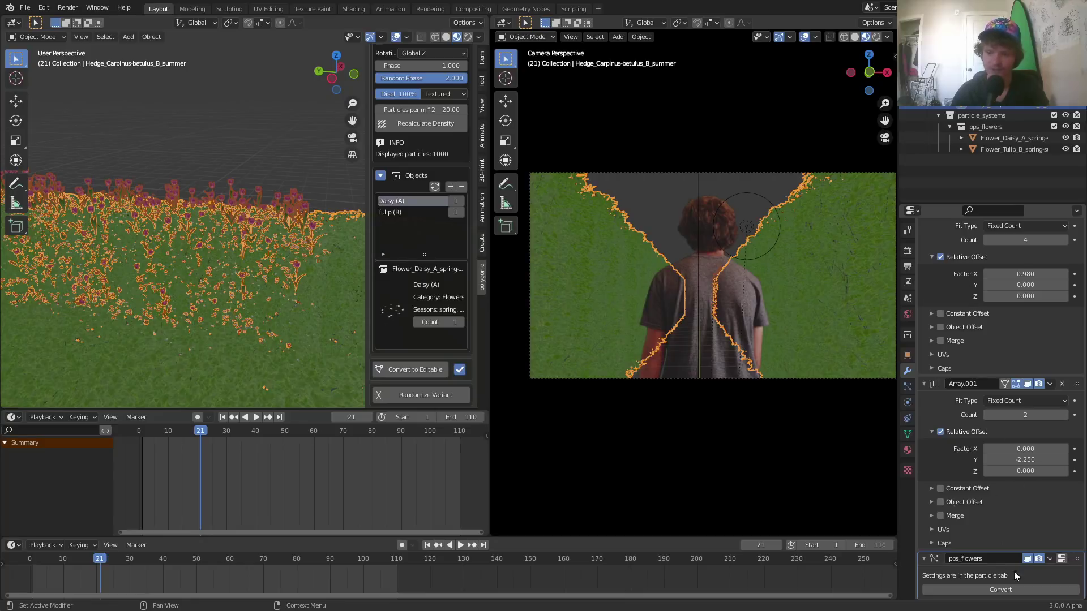
left_click(908, 386)
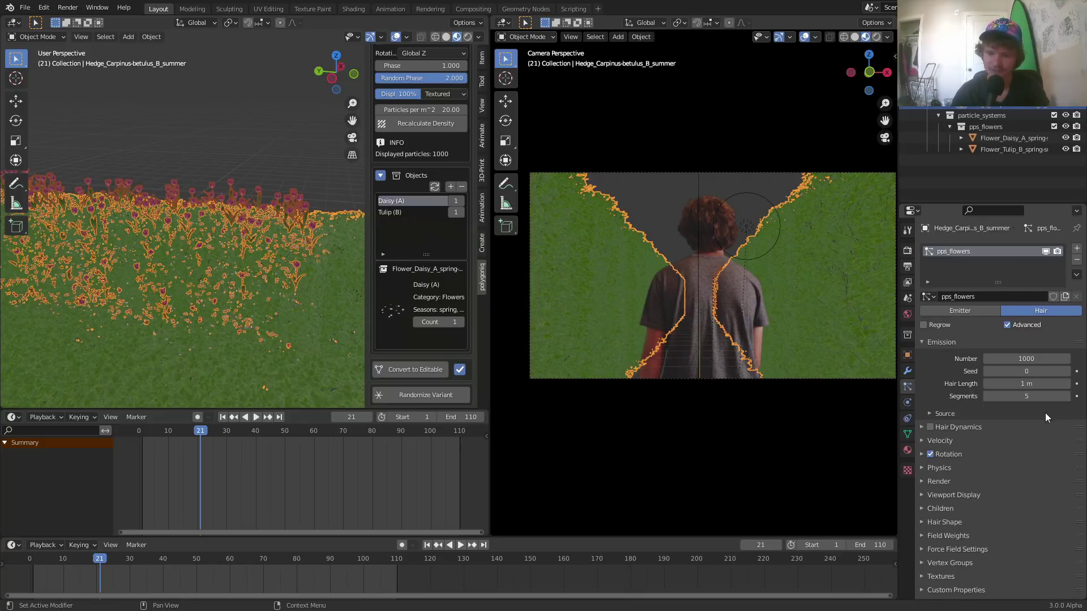
left_click(942, 414)
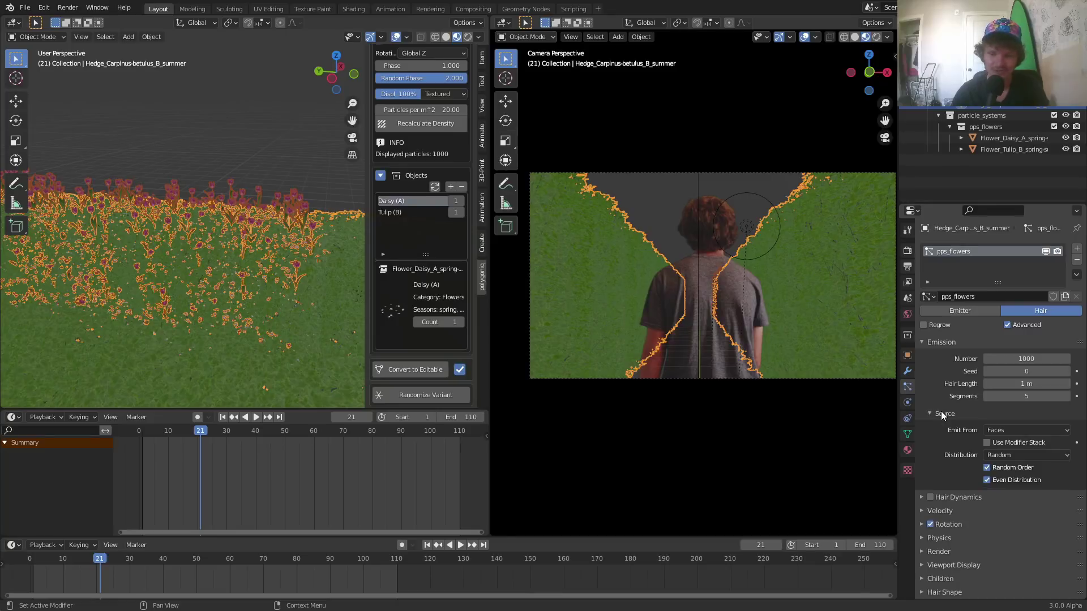
left_click(988, 443)
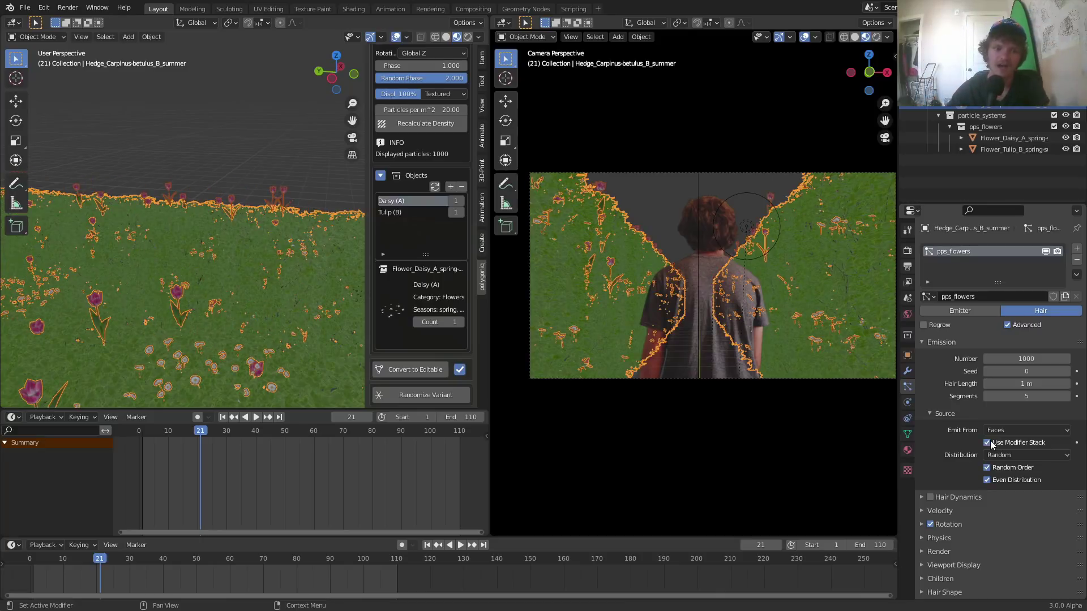
Step: Examine the distribution and orientation of the flowers along both hedges and in the camera view
left_click(264, 178)
middle_click_drag(264, 178, 314, 269)
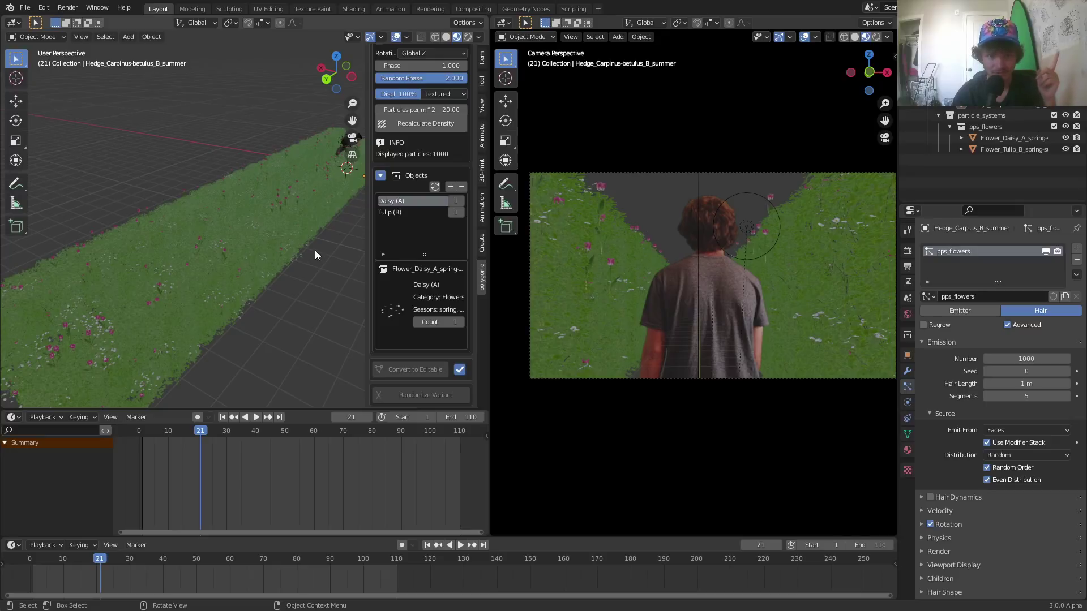
scroll(136, 266, "up", 8)
scroll(136, 251, "down", 8)
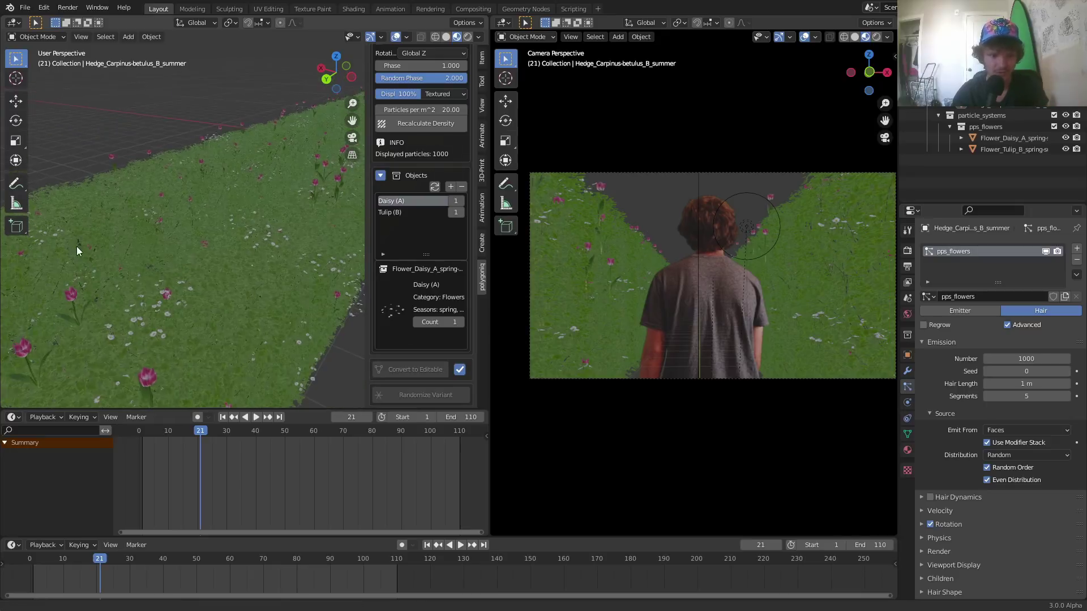
middle_click_drag(76, 246, 248, 225)
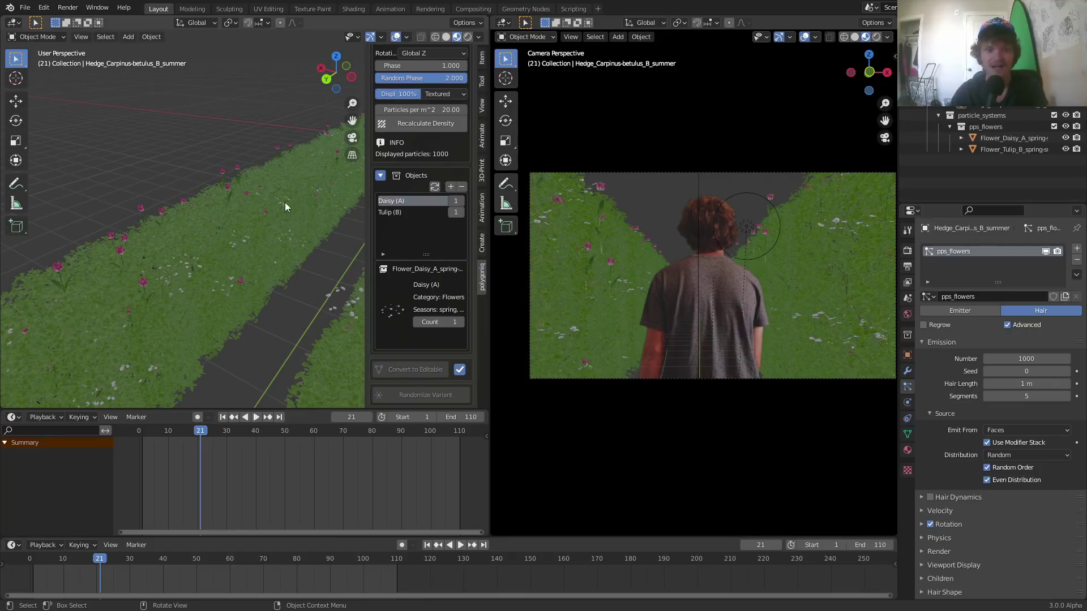
scroll(419, 189, "up", 5)
mouse_move(216, 187)
middle_mouse_down("shift")
mouse_move(285, 208)
mouse_move(177, 240)
middle_mouse_up("shift")
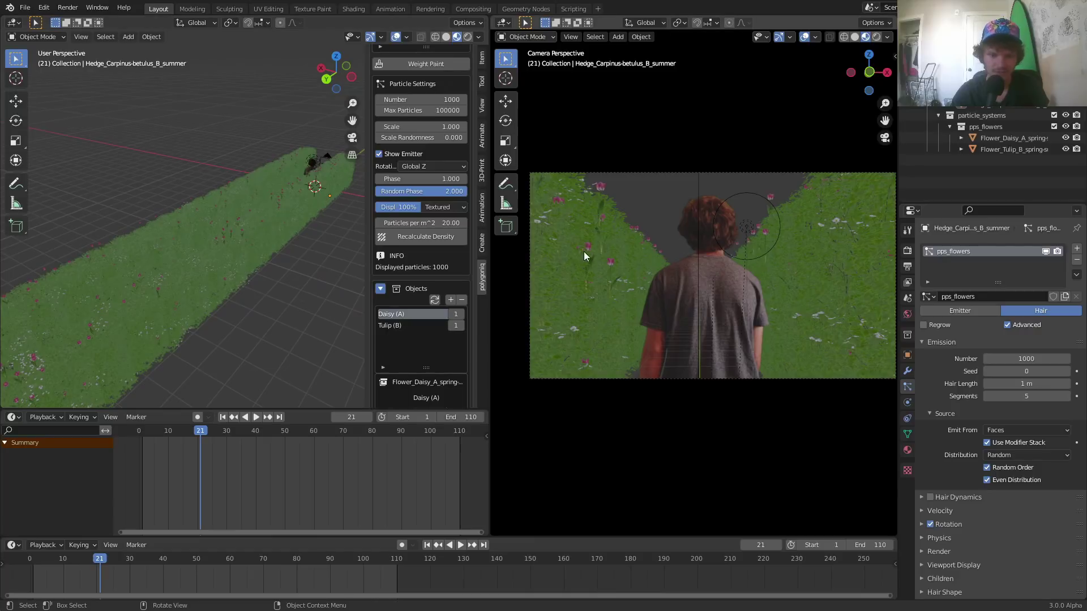
scroll(610, 252, "up", 6)
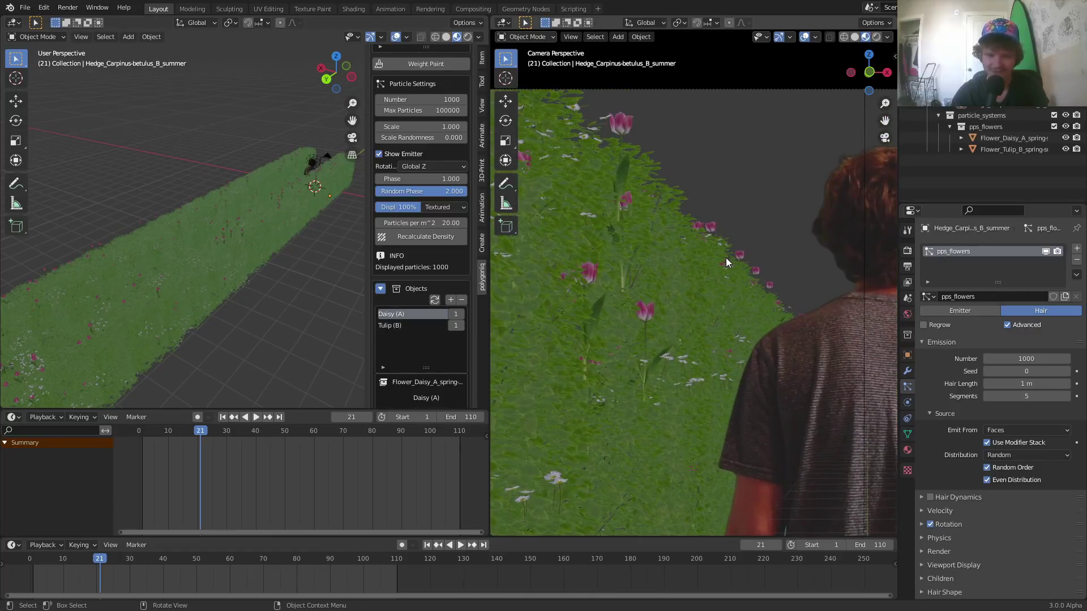
Step: Set the flowers scatter system's rotation axis to Normal
scroll(426, 226, "up", 3)
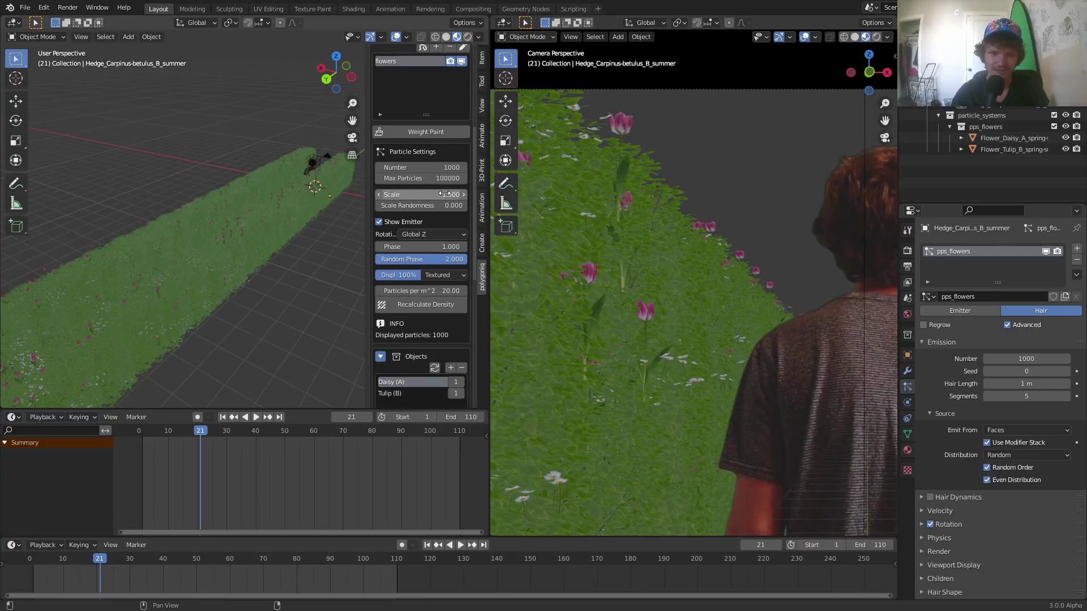
left_click(434, 234)
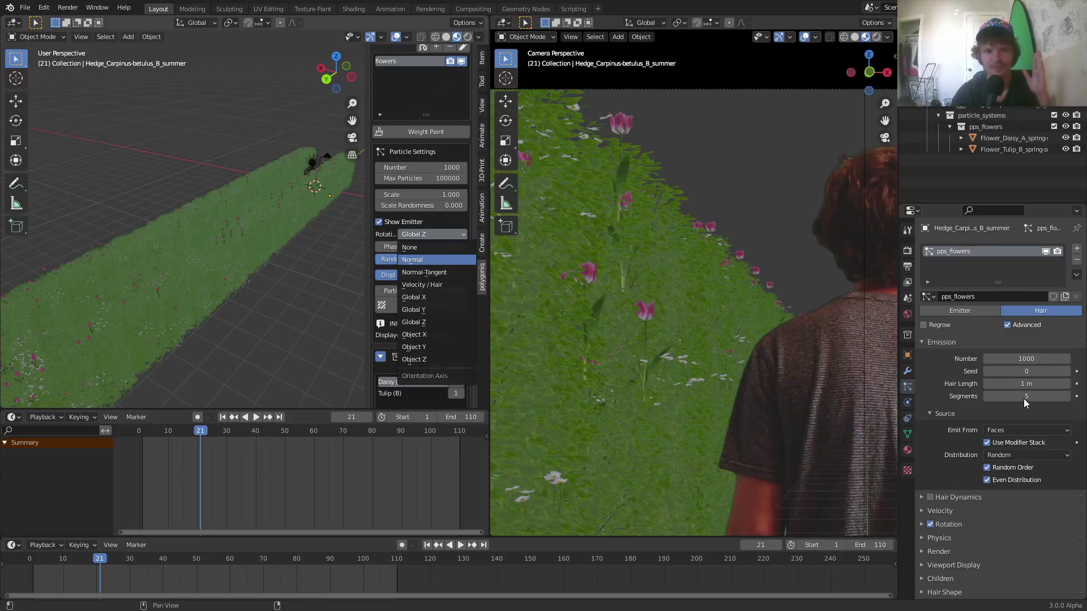
key("Return")
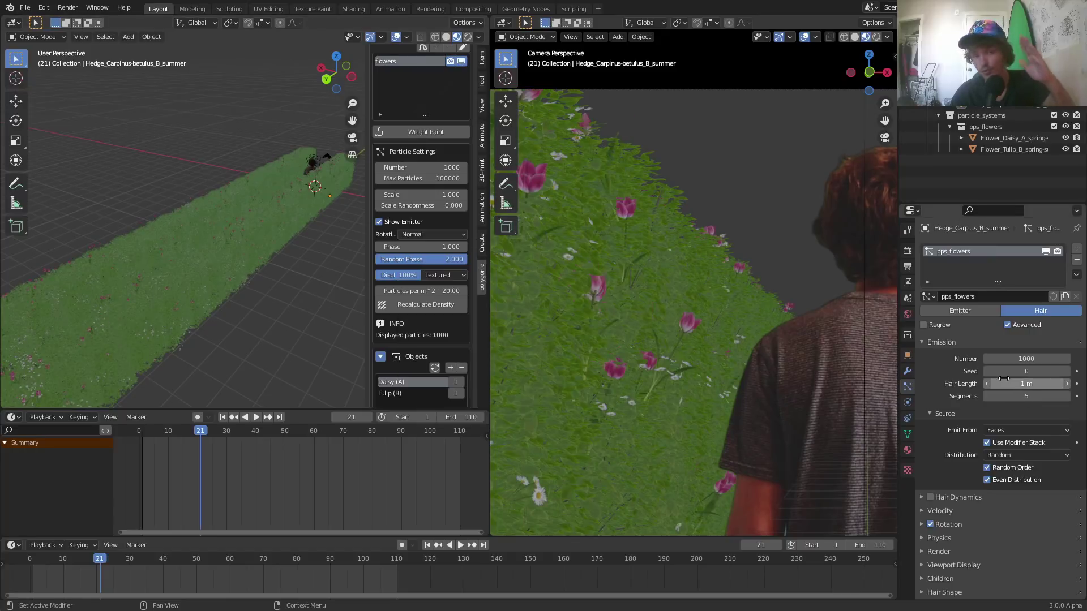
scroll(745, 284, "down", 5)
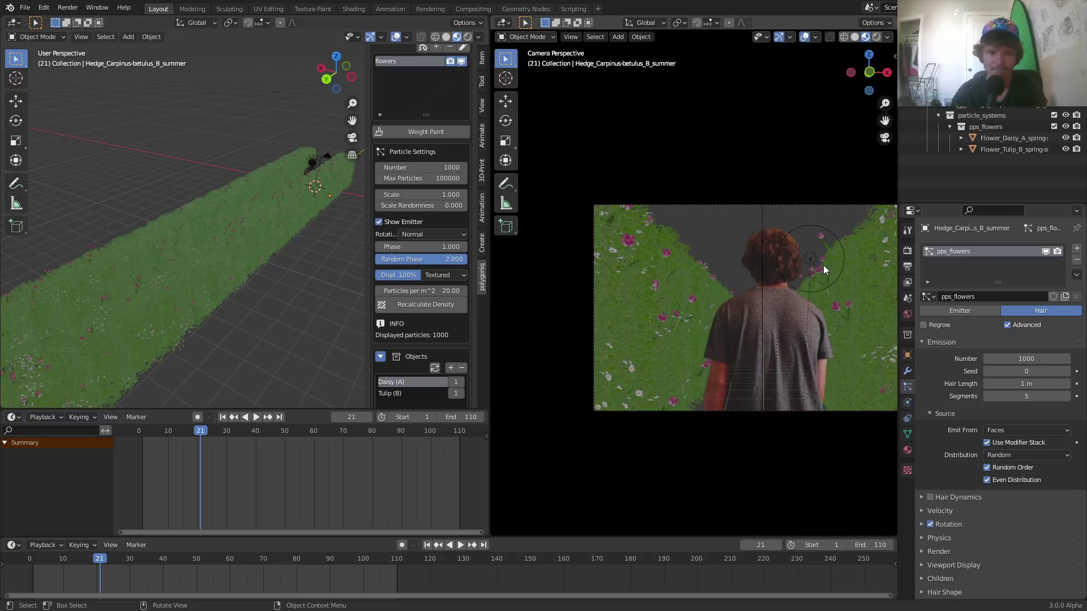
Step: Set the flowers scatter system's scale randomness to 0.5 and its particle number to 3000
left_click(420, 208)
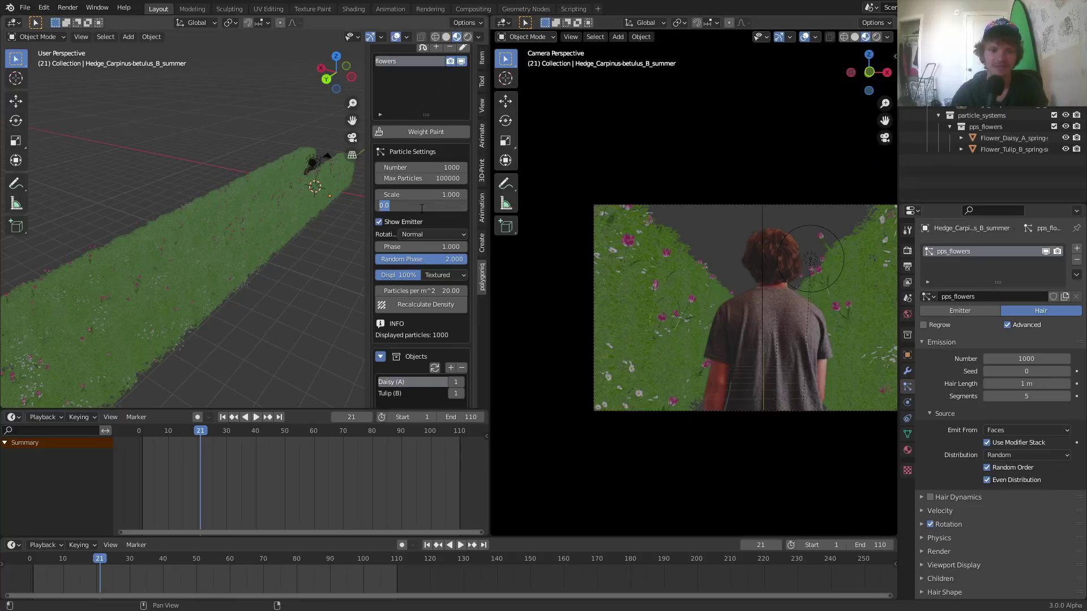
type(".5")
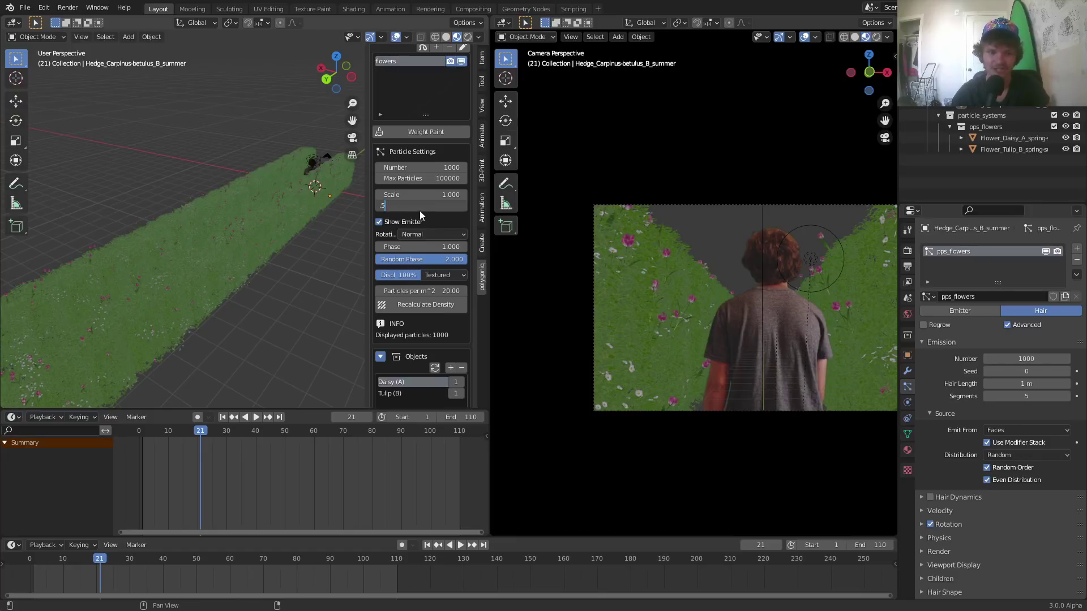
key("Return")
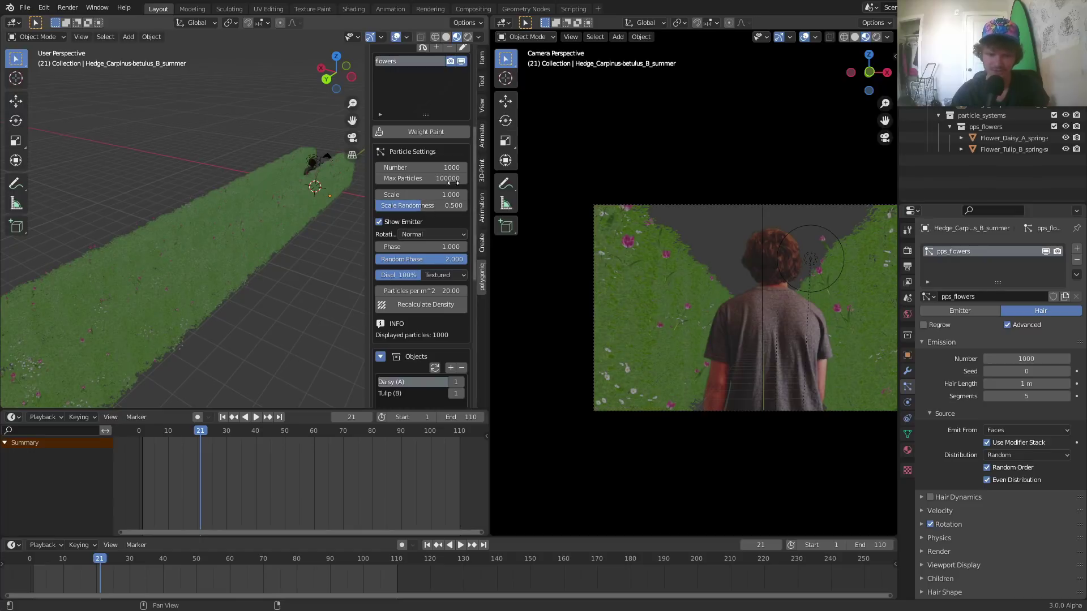
left_click(419, 168)
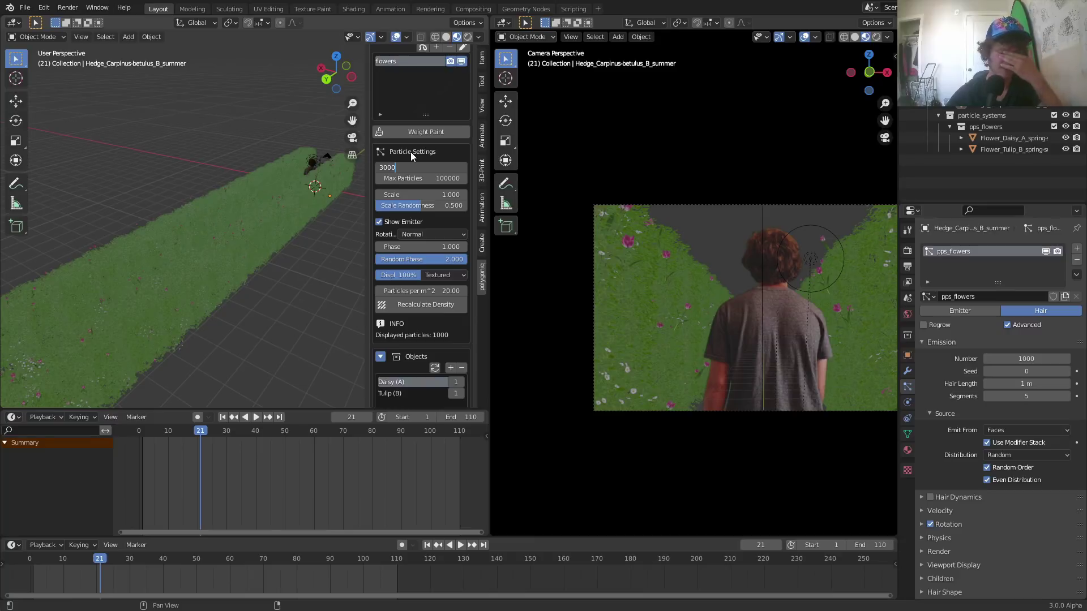
key("Return")
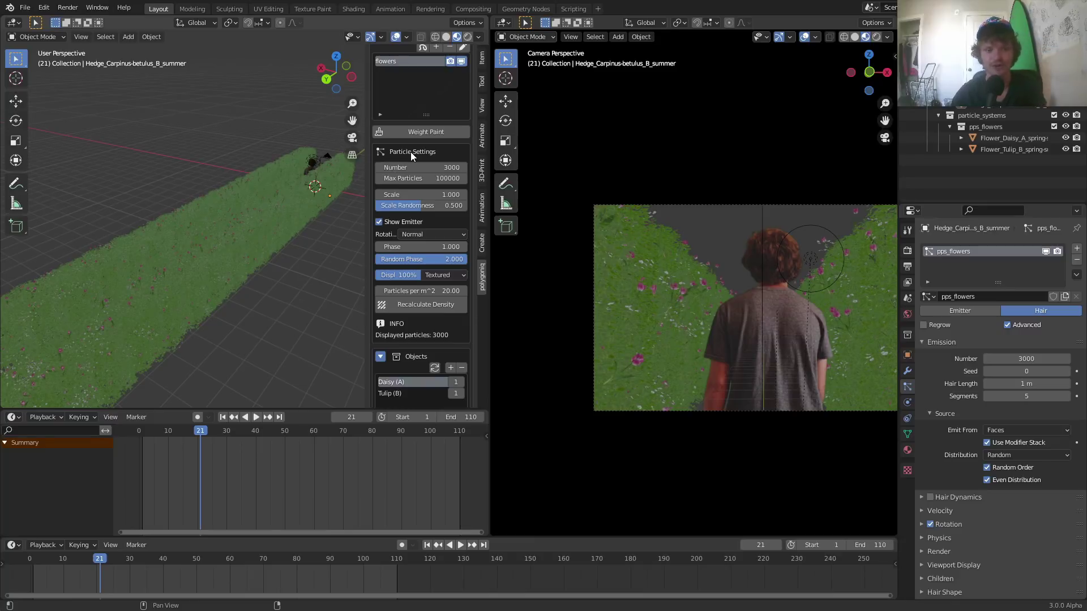
Step: Save the file and play the animation to preview the flowered hedges in the camera view
scroll(233, 208, "up", 5)
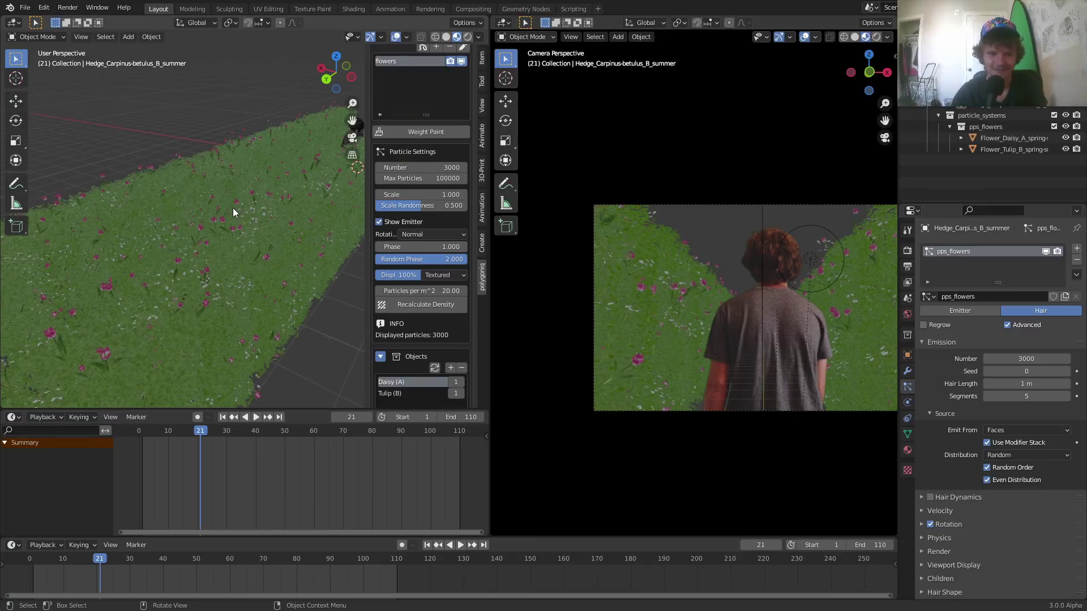
middle_click_drag(805, 297, 702, 294, "shift")
key("ctrl+s")
mouse_move(348, 227)
middle_mouse_down()
mouse_move(402, 235)
mouse_move(367, 219)
middle_mouse_up()
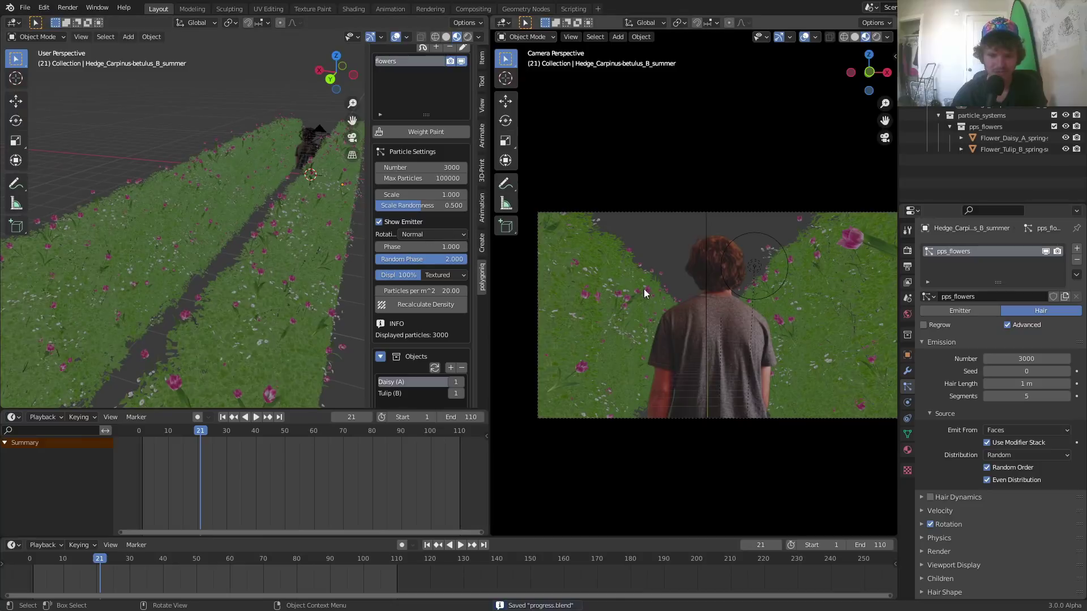
key("space")
scroll(719, 277, "down", 1)
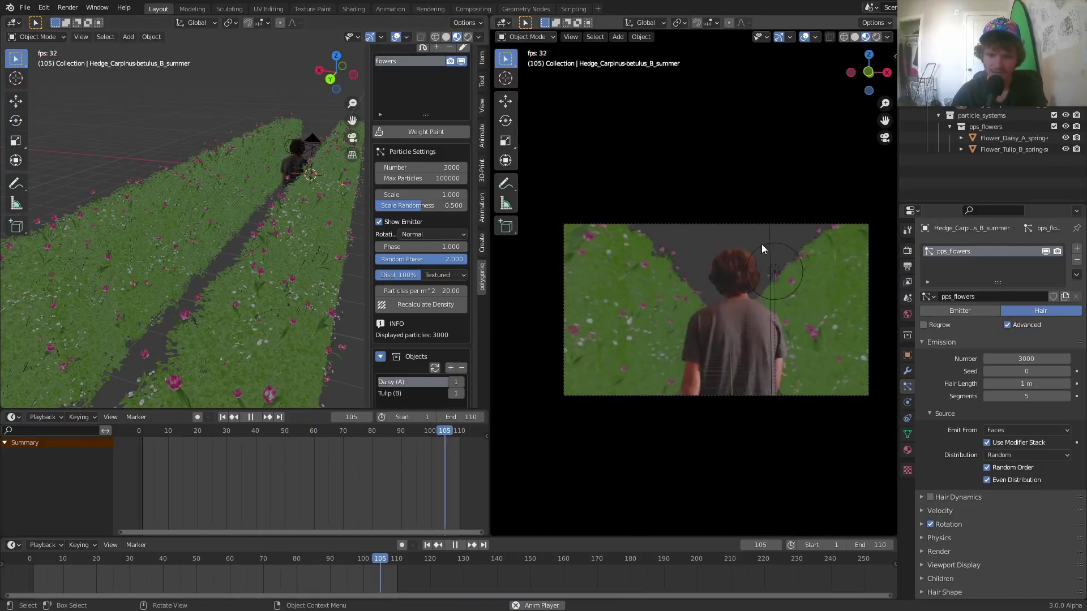
Step: Play the animation in the camera view, comparing rendered shading with material preview shading
key("Escape")
left_click(876, 37)
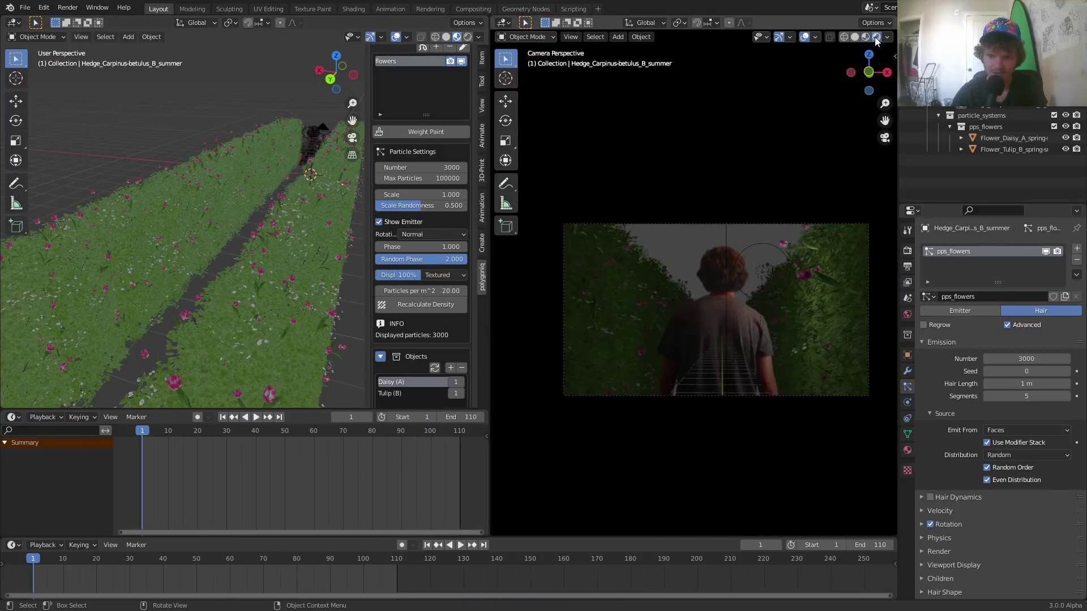
key("space")
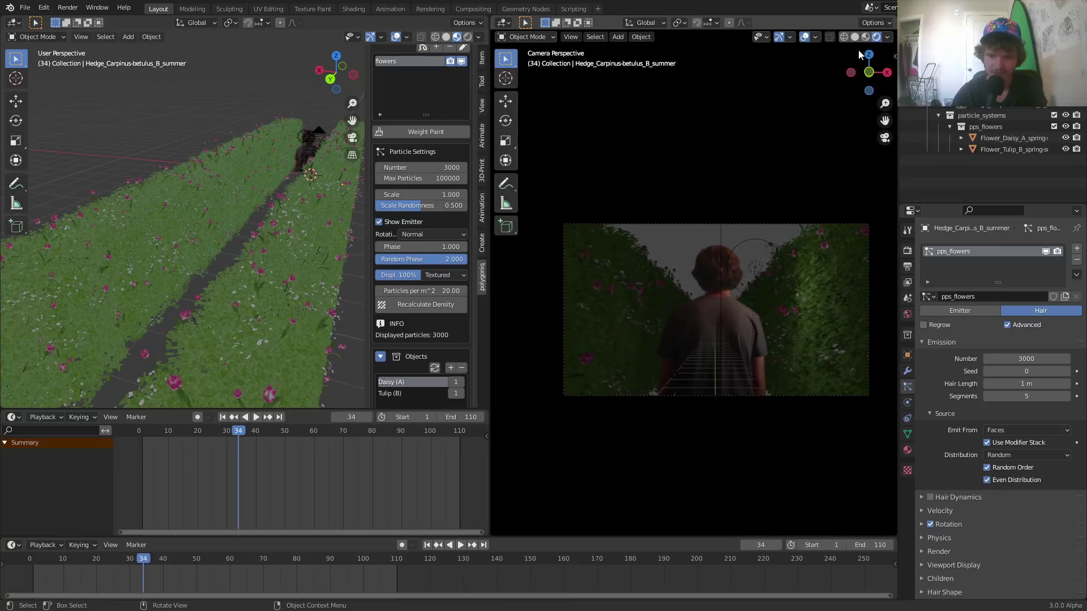
left_click(864, 37)
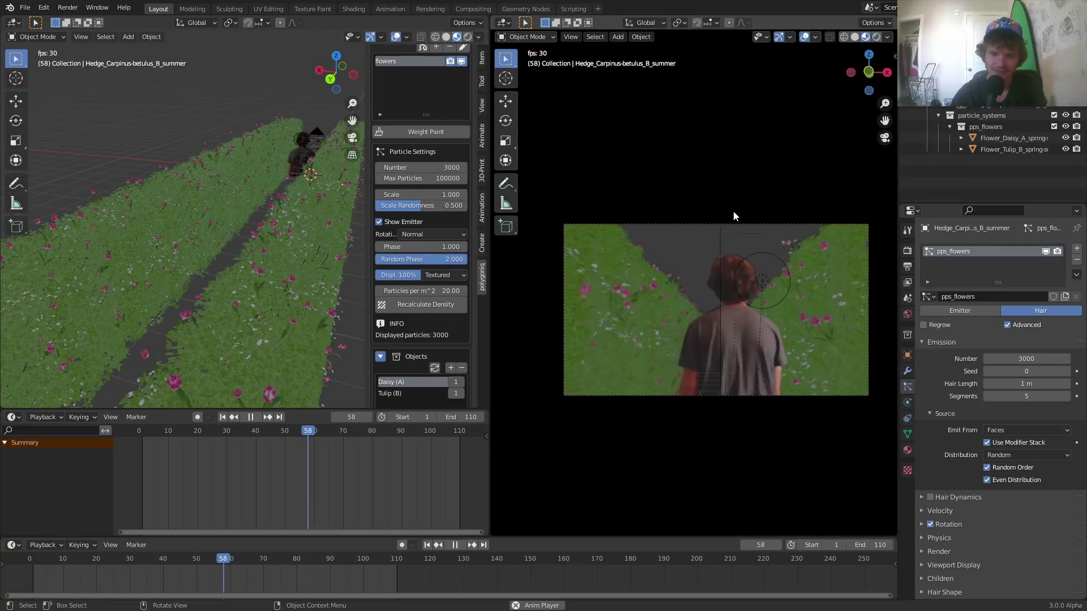
key("Escape")
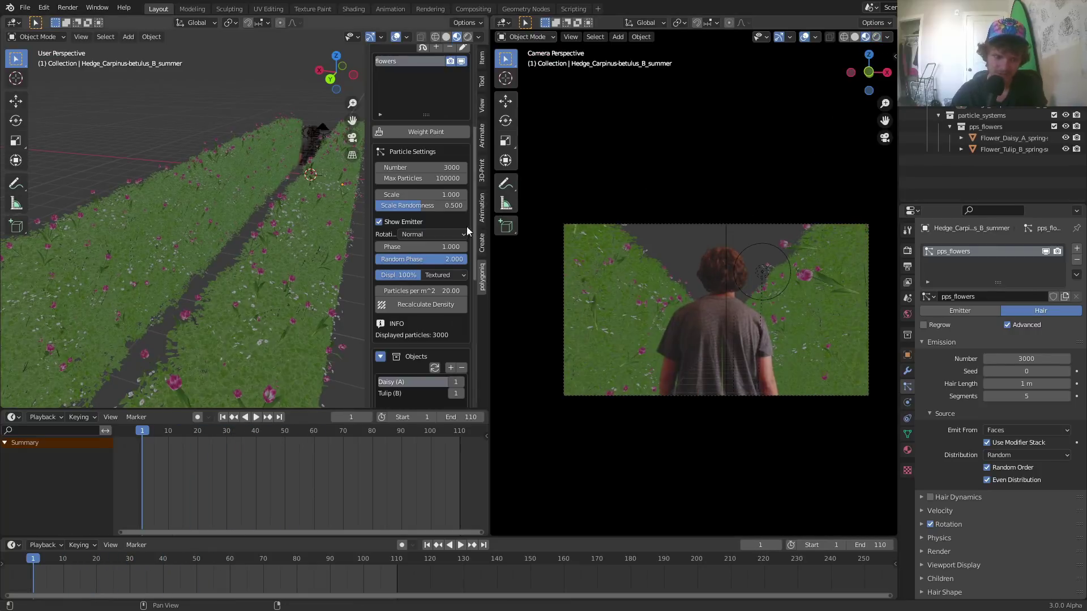
Step: Add a plane between the hedges in top view and scale its mesh by about 2.43 to span both hedge rows
left_click(334, 54)
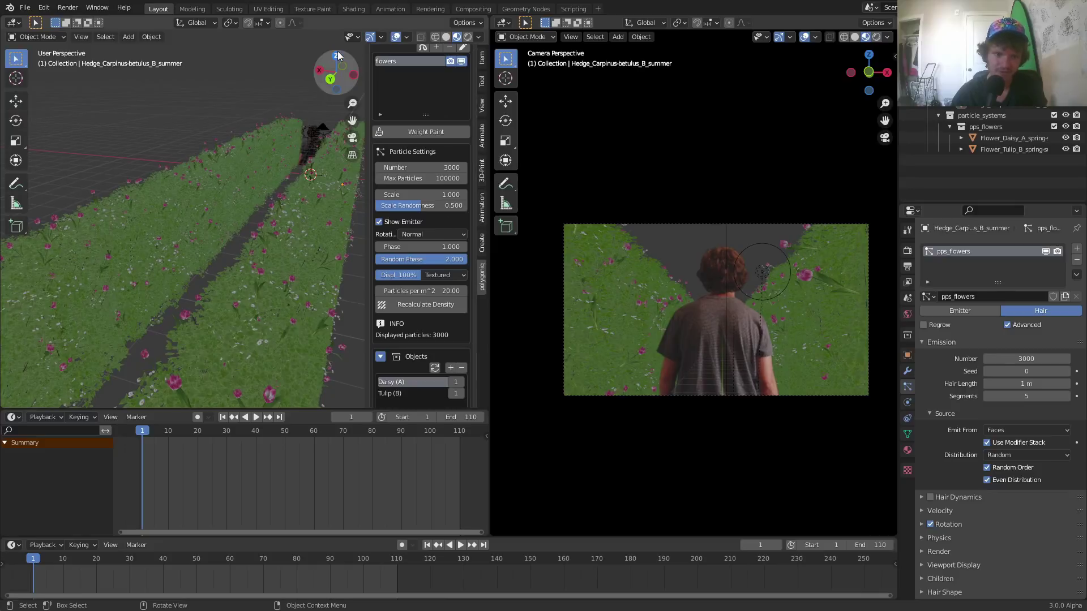
key("shift+a")
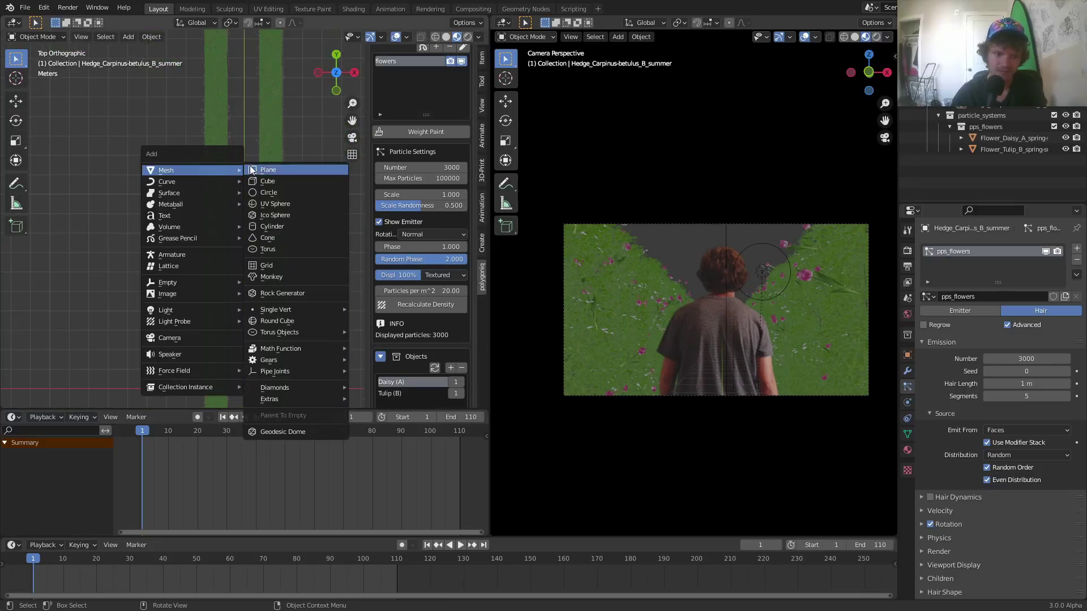
left_click(253, 170)
scroll(244, 272, "down", 1)
middle_click_drag(261, 330, 249, 220, "shift")
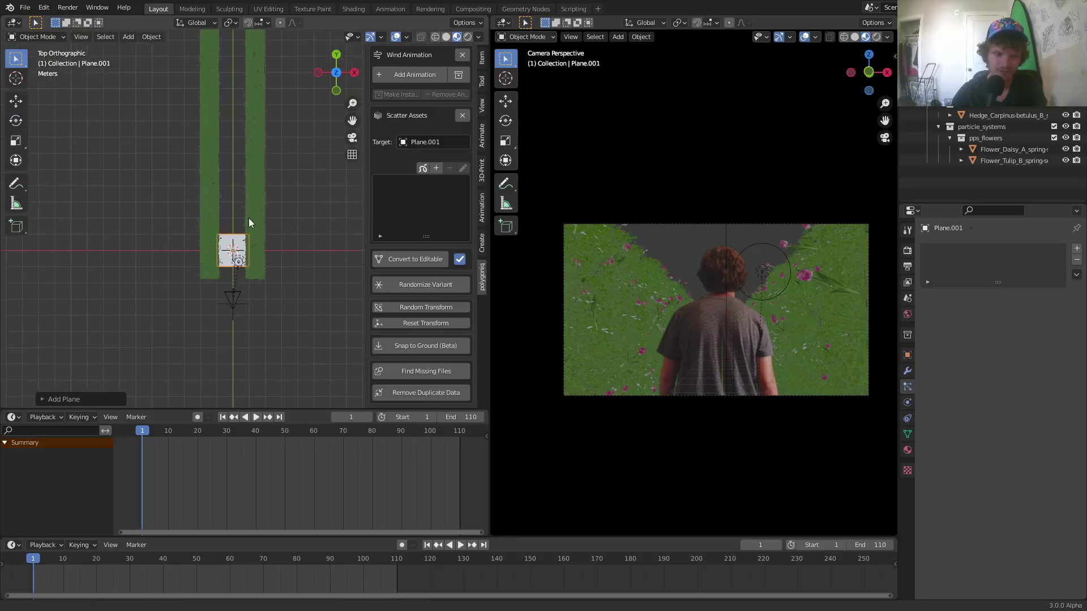
key("Tab")
key("s")
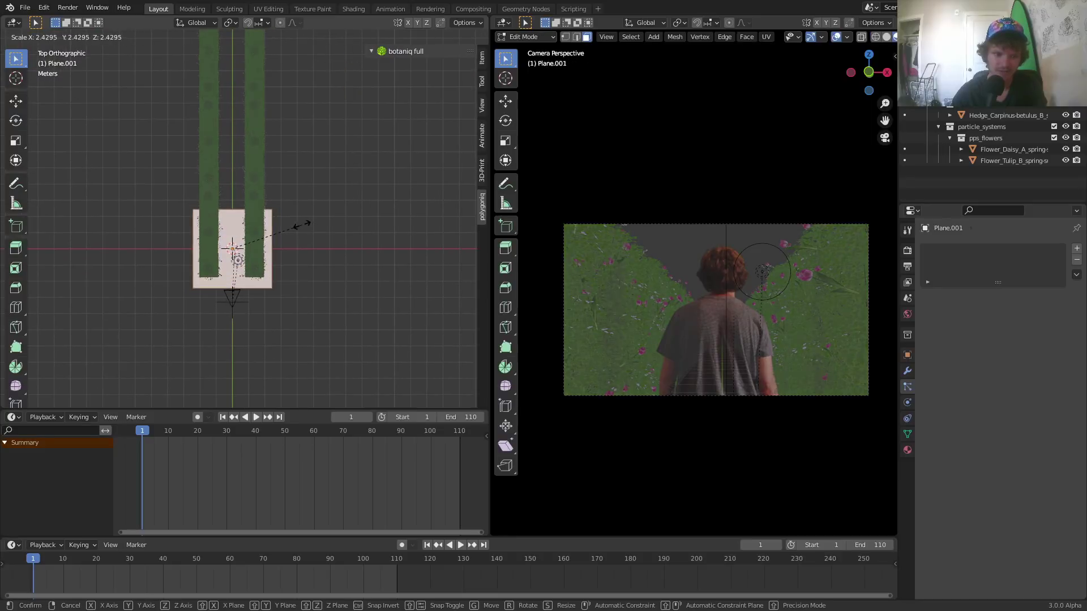
left_click(302, 226)
Step: Extrude the plane's front edge along Y to the far end of the hedges
key("2")
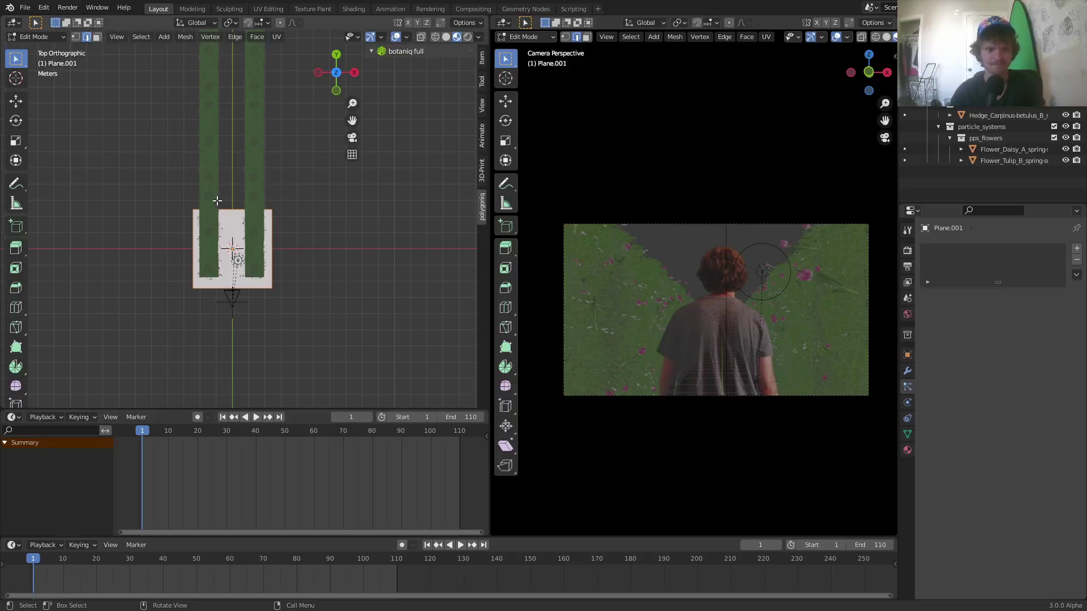
left_click(239, 210)
scroll(232, 187, "down", 6)
middle_click_drag(229, 175, 231, 213, "shift")
key("e")
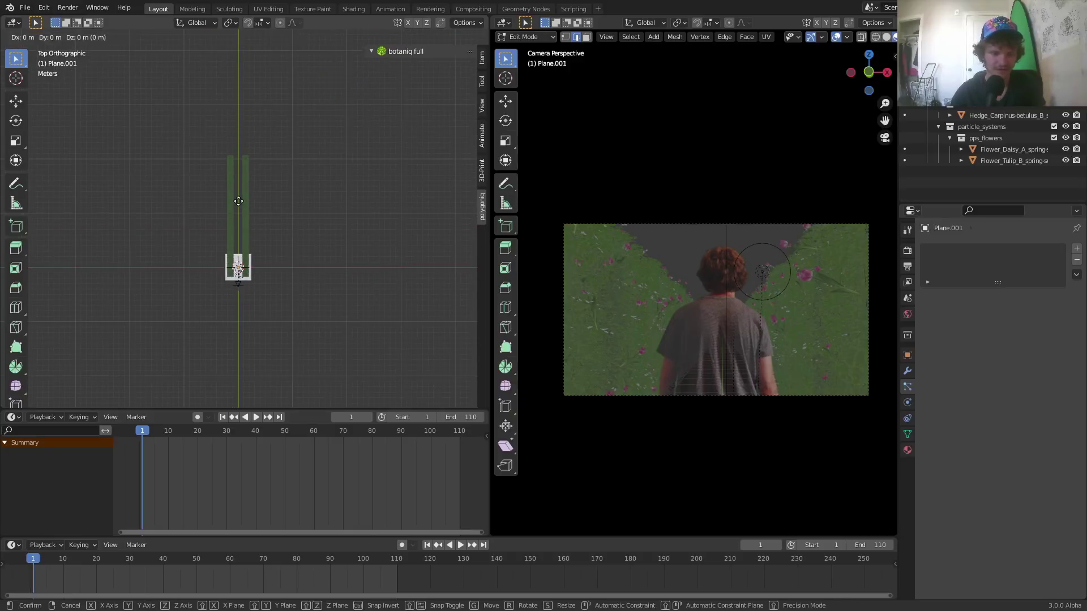
key("y")
left_click(249, 103)
key("Tab")
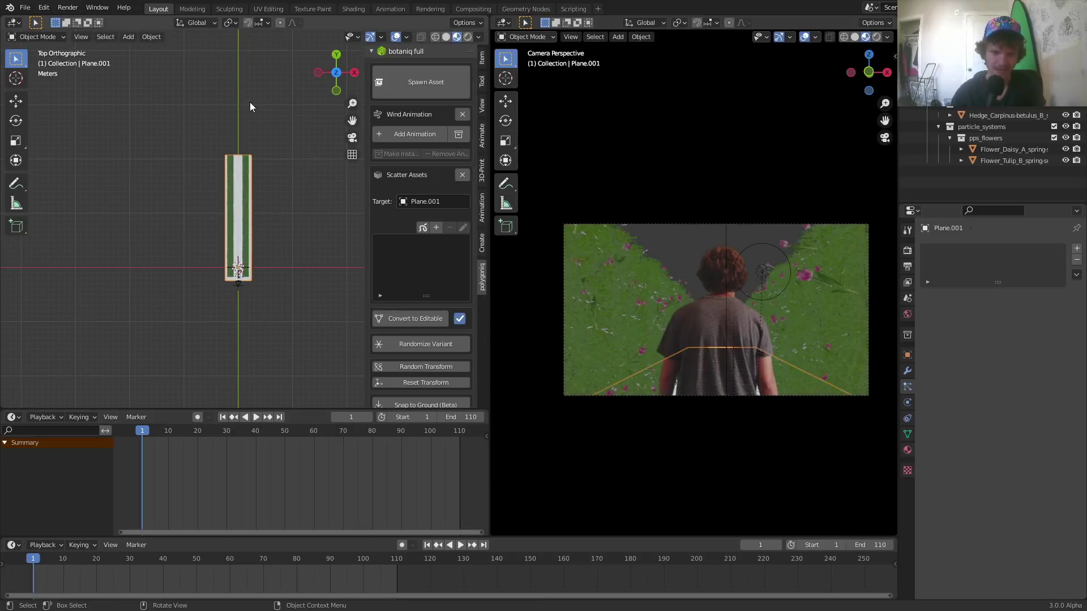
Step: Play the animation to preview the ground plane in the camera view
scroll(249, 153, "up", 5)
middle_click_drag(220, 116, 219, 212, "shift")
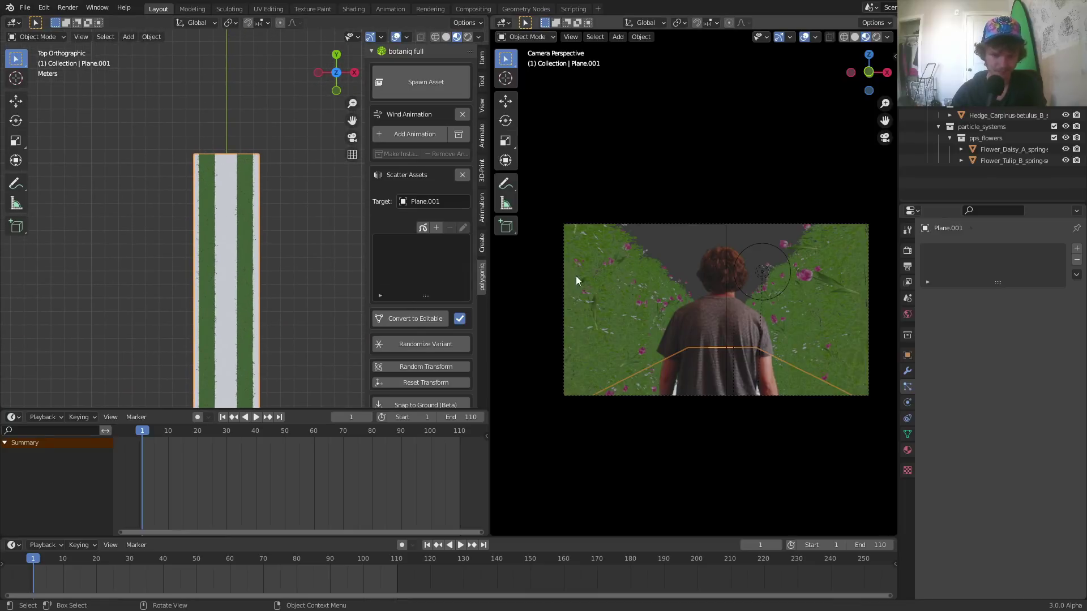
key("space")
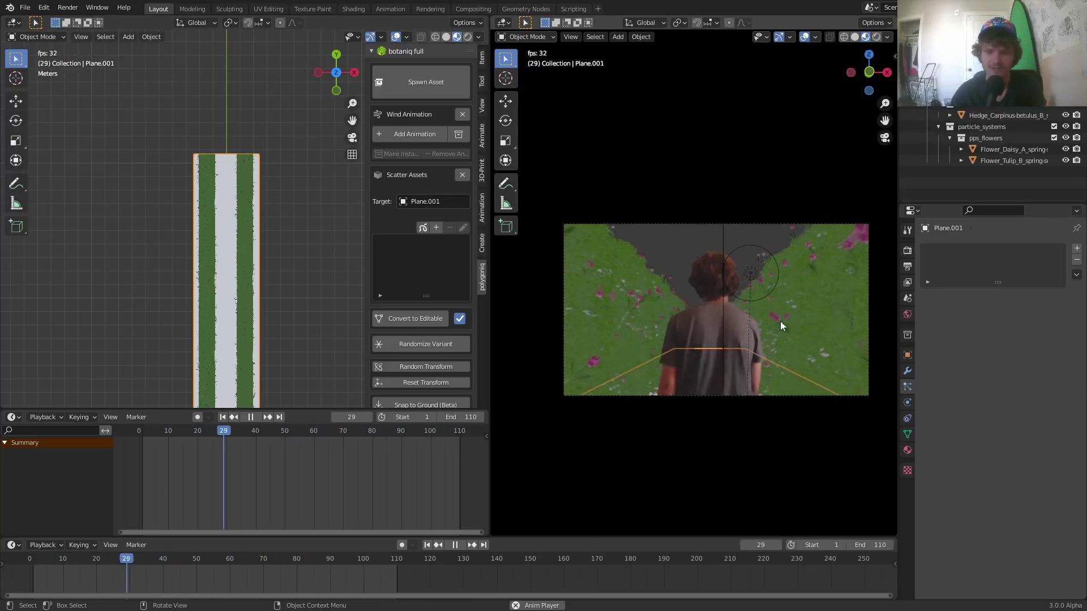
key("space")
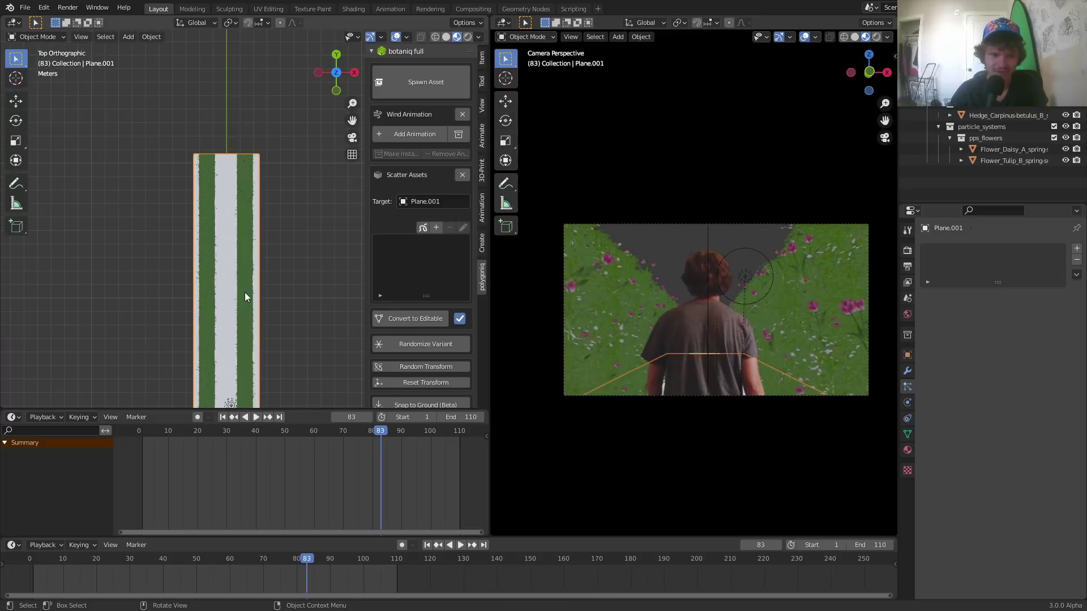
Step: Cut 24 crosswise edge loops into the long section of the ground plane
middle_click_drag(245, 296, 235, 202)
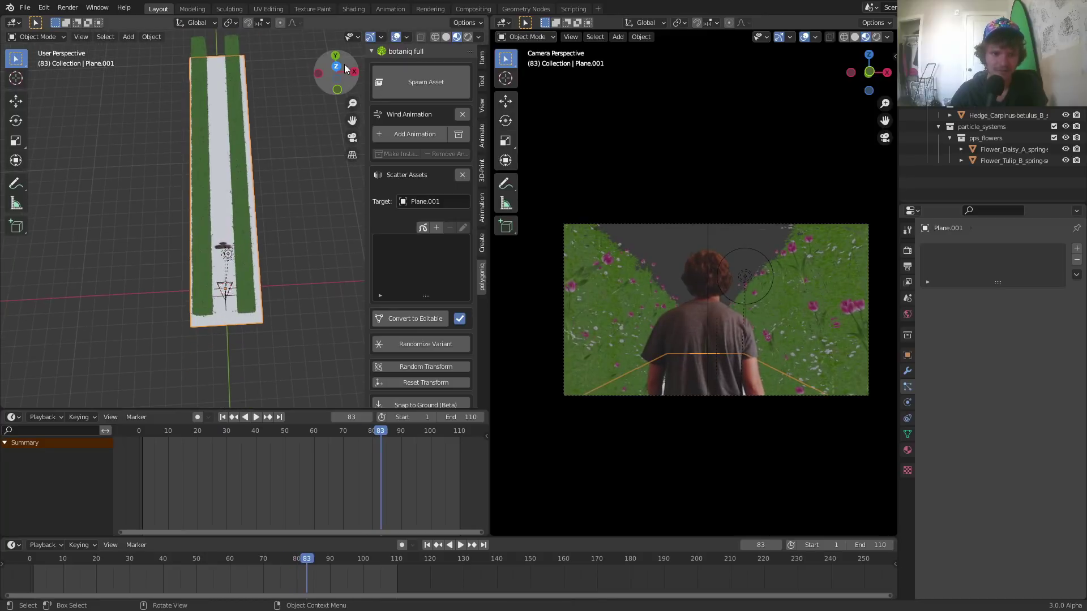
key("KP_7")
scroll(156, 244, "up", 5, "shift")
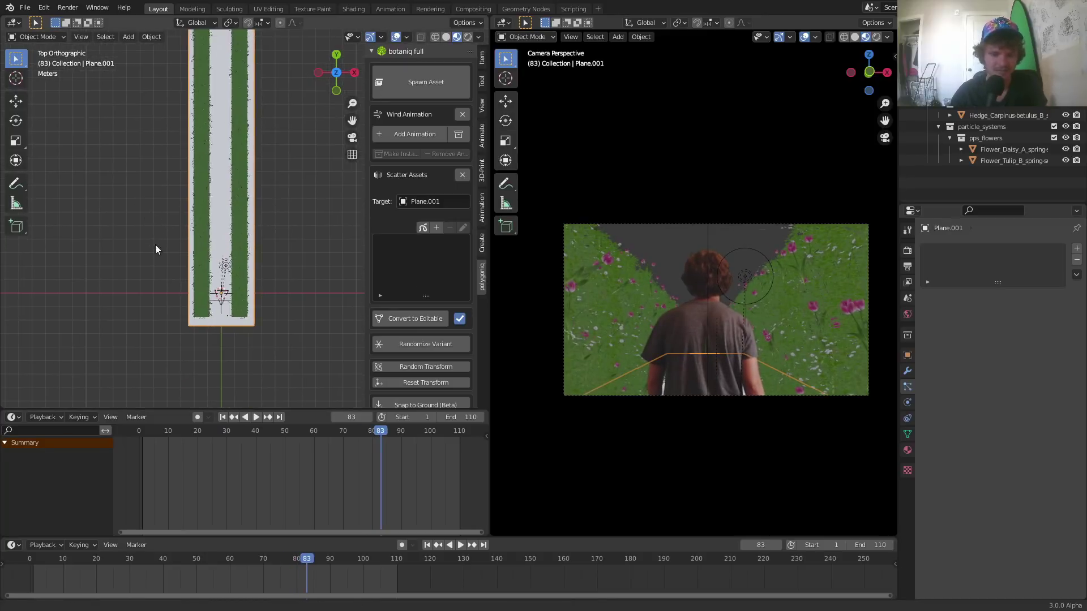
key("Tab")
scroll(236, 194, "up", 1)
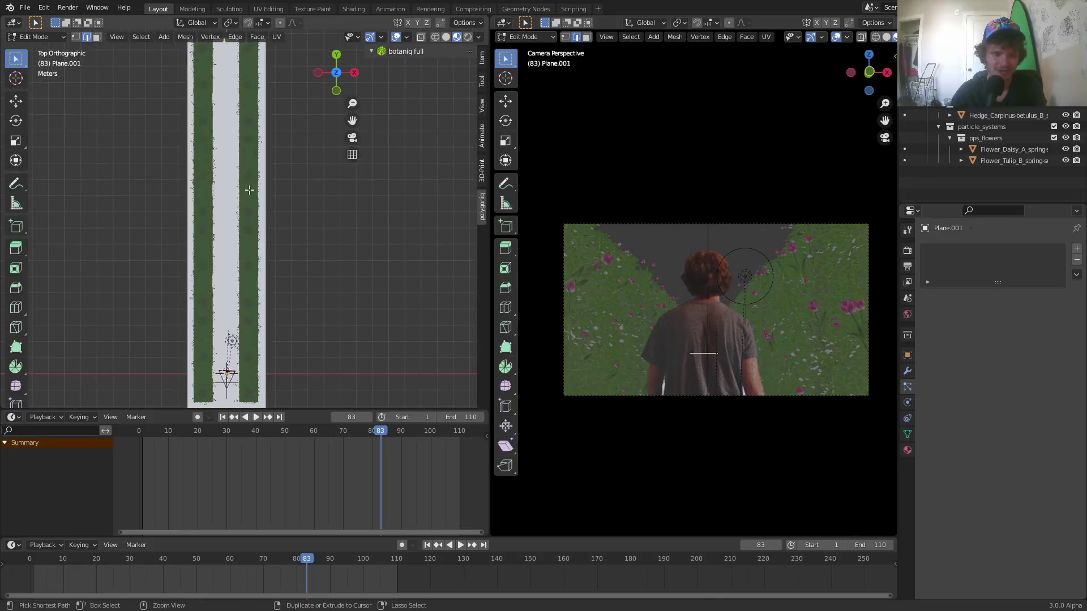
key("ctrl+r")
scroll(255, 196, "up", 11)
scroll(255, 196, "up", 12)
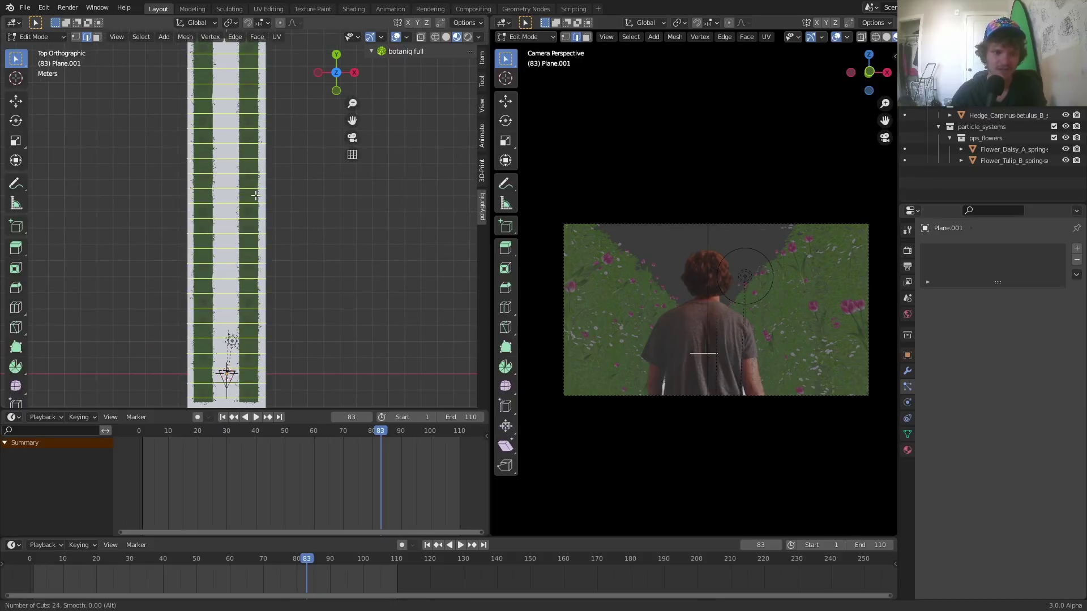
left_click(256, 196)
Step: Add 8 lengthwise loop cuts along the ground plane and return to Object Mode
key("ctrl+r")
scroll(207, 202, "up", 6)
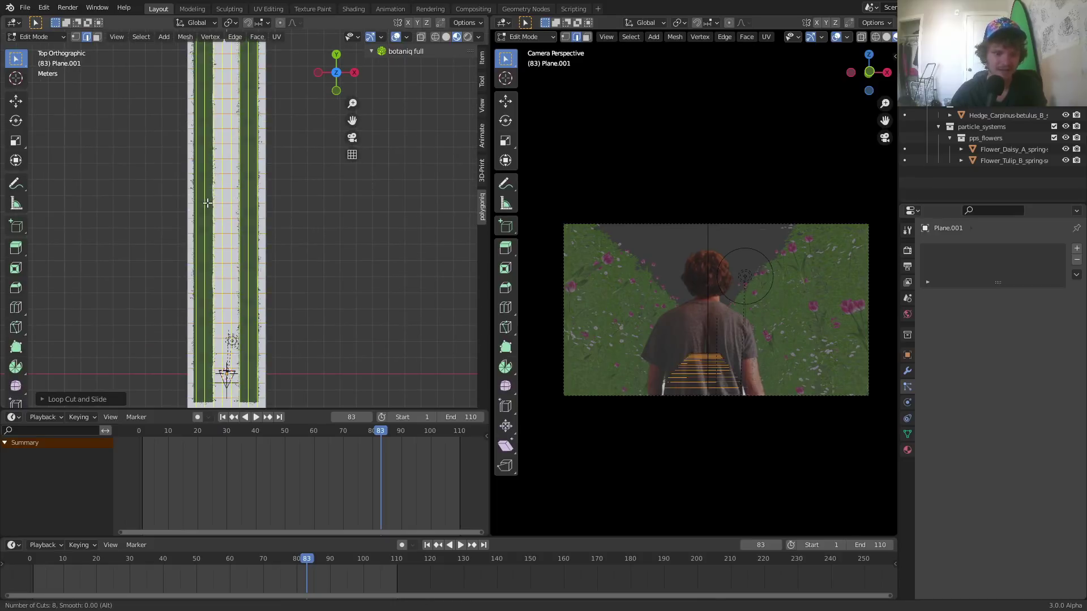
left_click(207, 202)
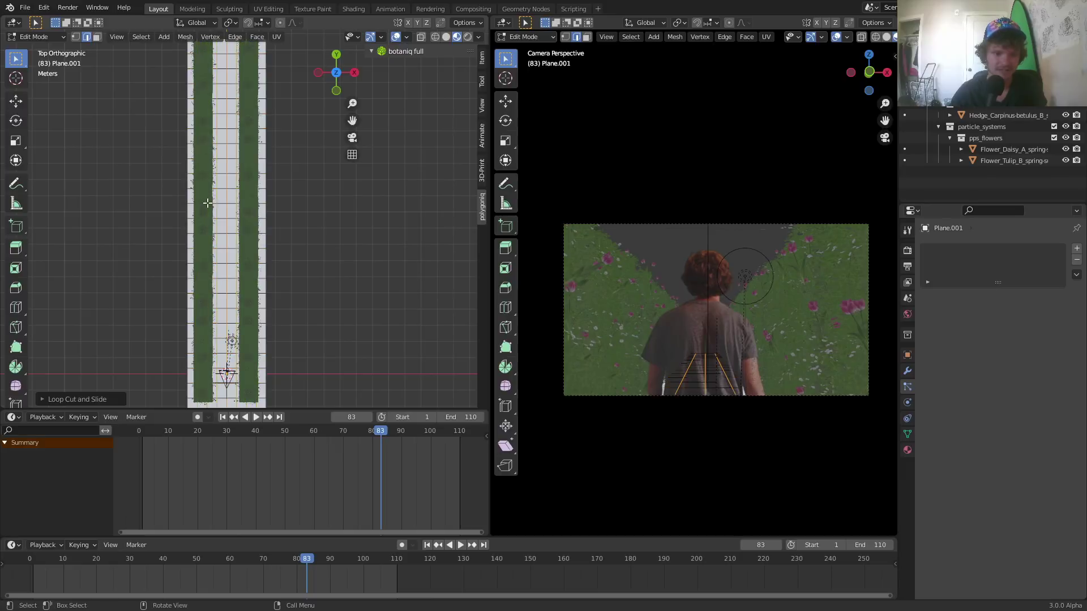
key("Tab")
middle_click_drag(218, 223, 249, 177)
scroll(249, 177, "up", 3)
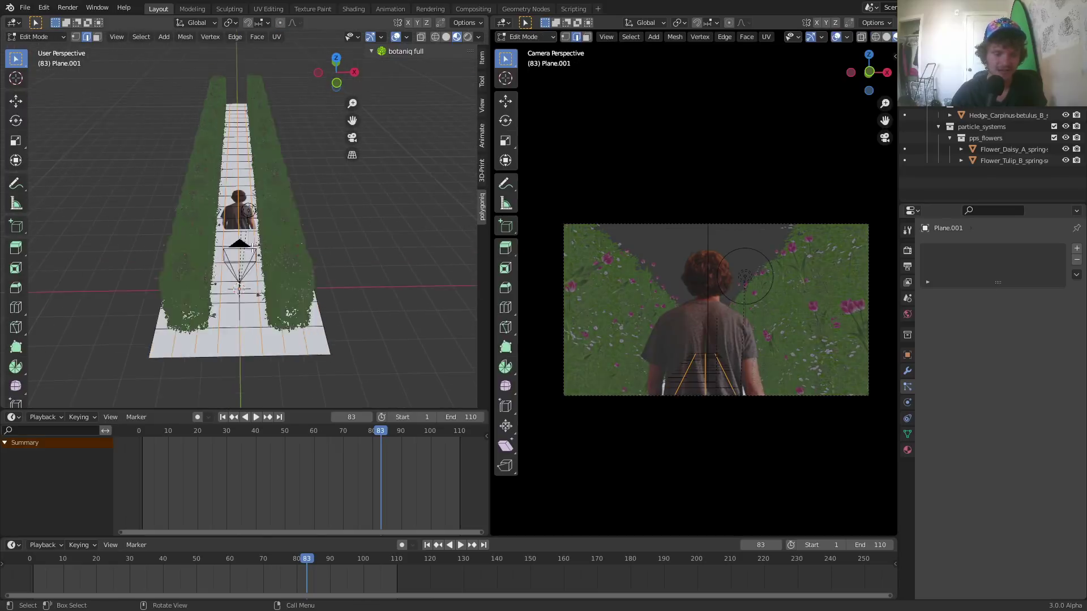
Step: Add a Displace modifier to the ground plane with a new texture of type Clouds
left_click(911, 368)
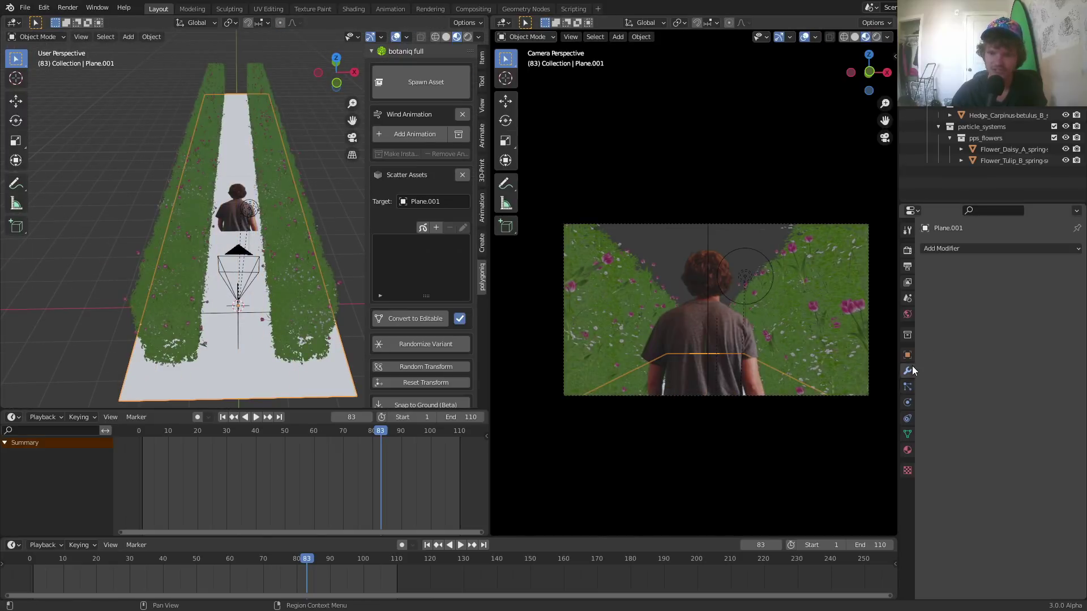
left_click(955, 251)
left_click(953, 320)
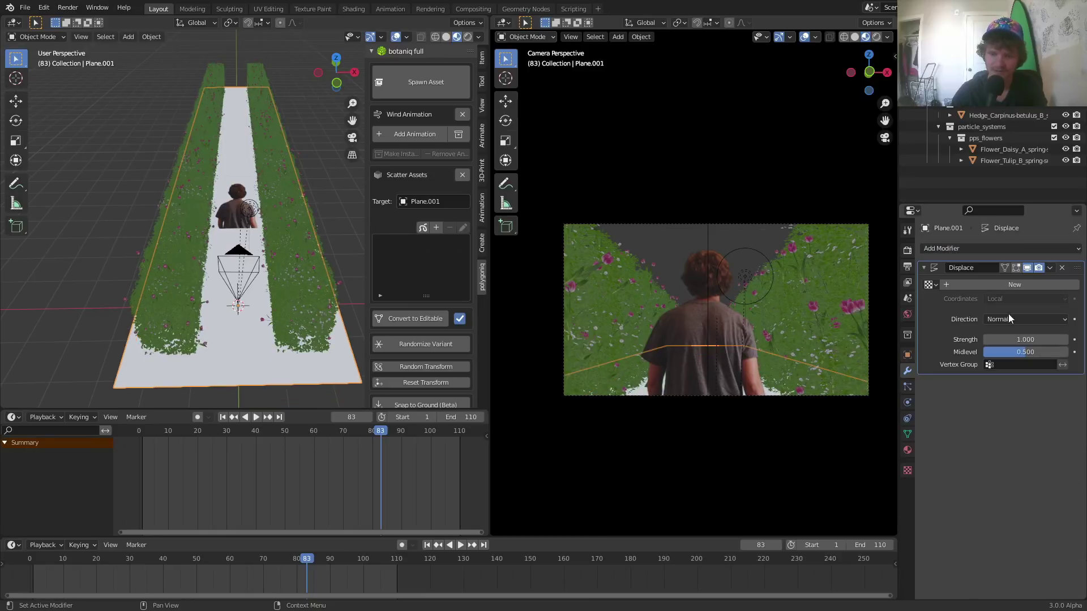
left_click(1000, 284)
left_click(908, 470)
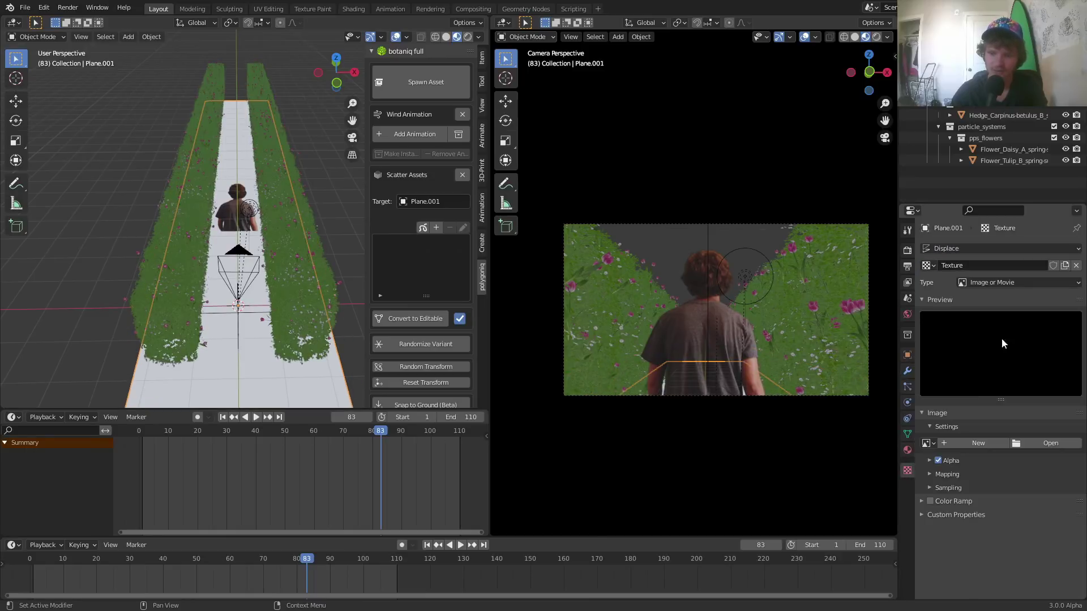
left_click(997, 282)
left_click(997, 321)
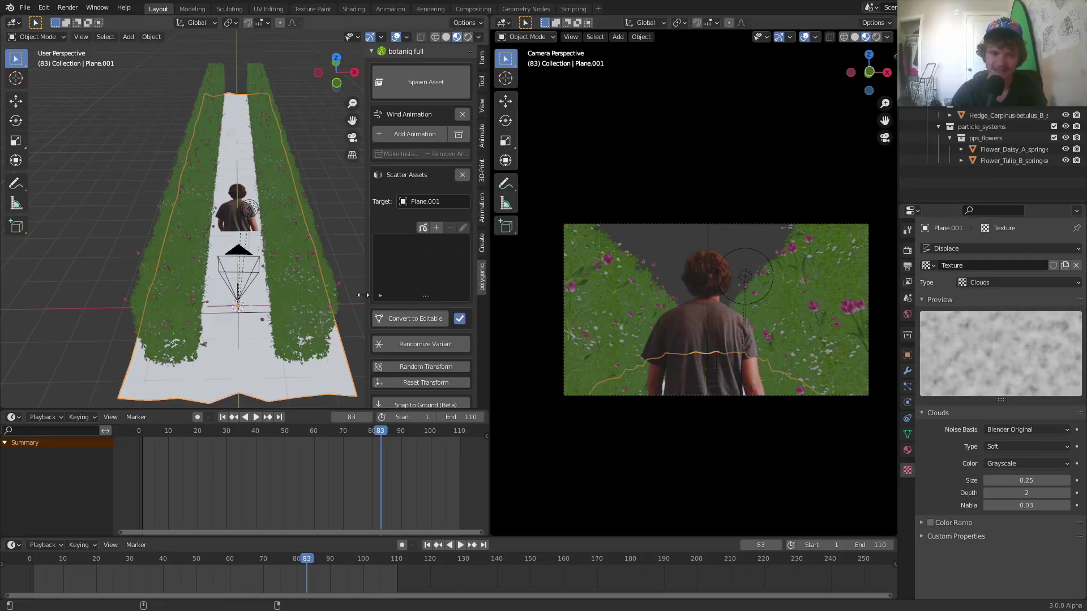
Step: Set the Clouds texture's size to 1.98 and shade the ground plane smooth, viewing the scene in solid shading
left_click(446, 37)
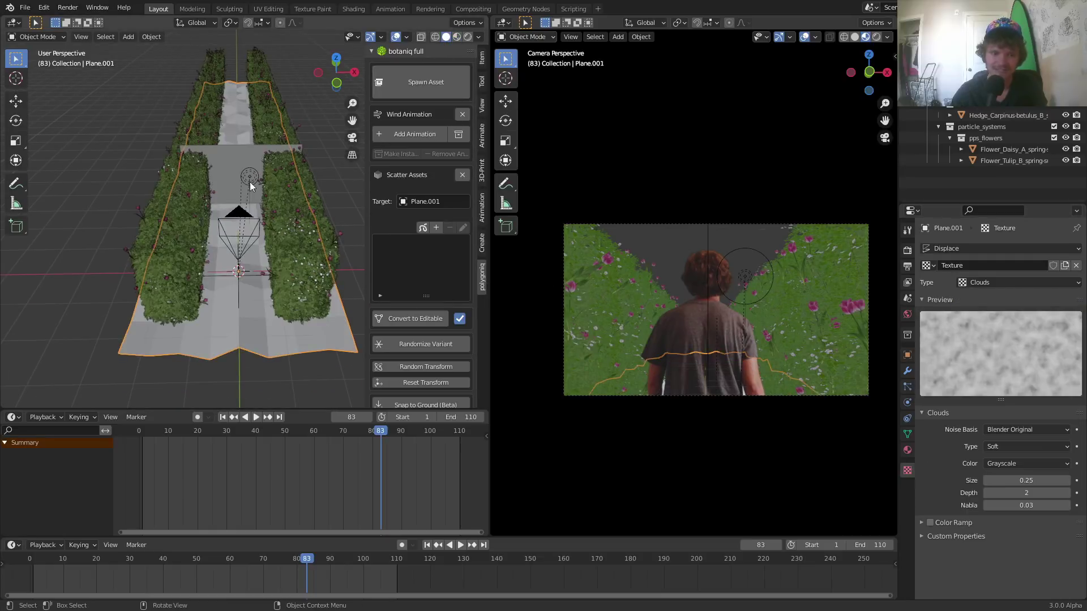
mouse_move(250, 182)
middle_mouse_down()
mouse_move(230, 171)
mouse_move(246, 160)
middle_mouse_up()
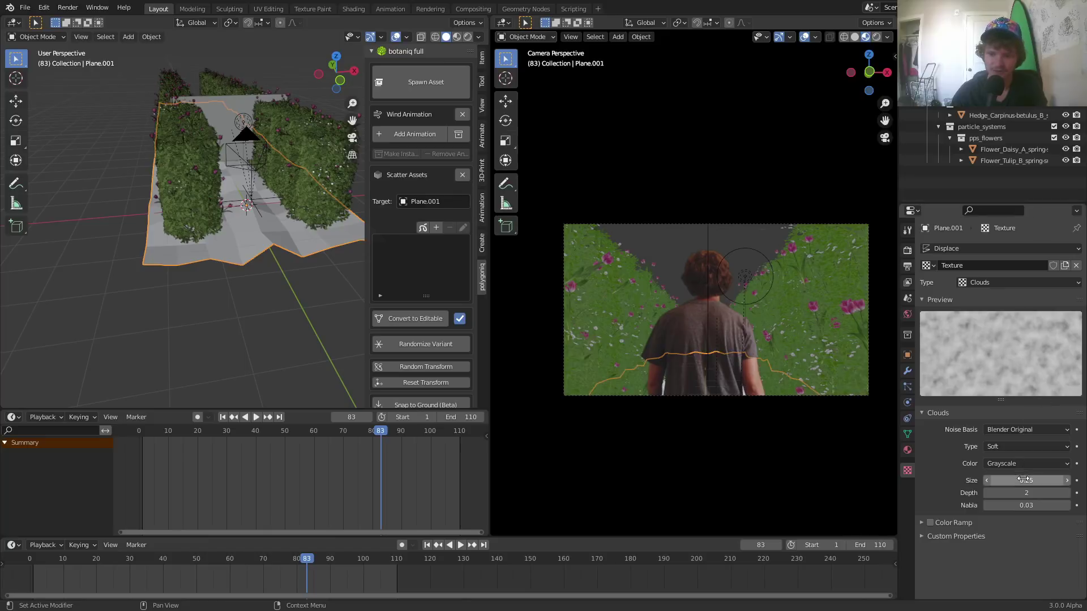
left_click_drag(1024, 480, 1062, 480)
right_click(264, 234)
left_click(264, 234)
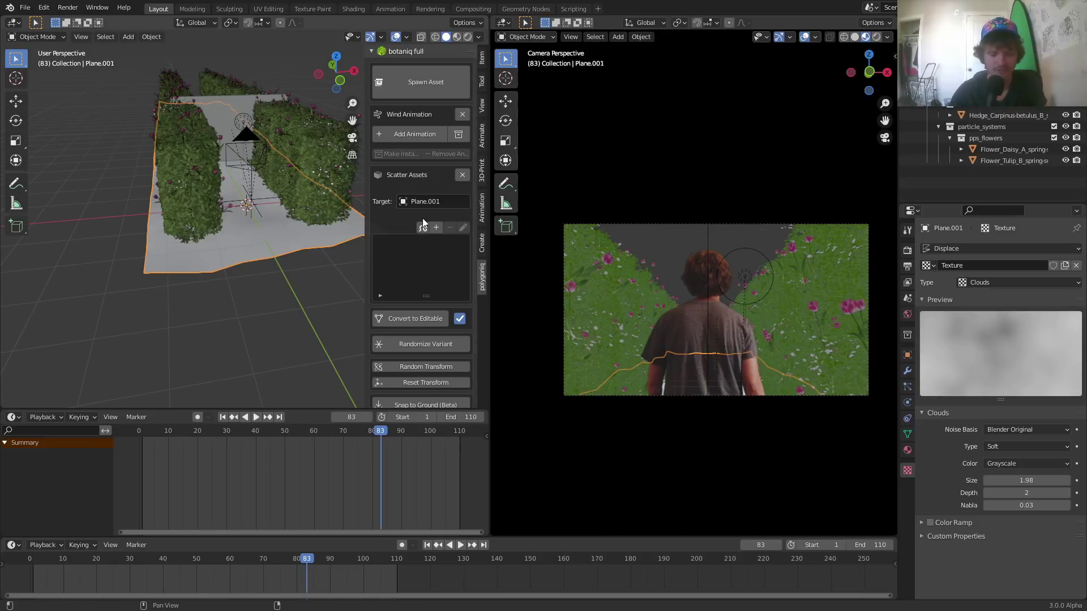
Step: Subdivide the entire ground plane mesh once
key("Tab")
scroll(238, 214, "up", 2)
key("a")
right_click(254, 210)
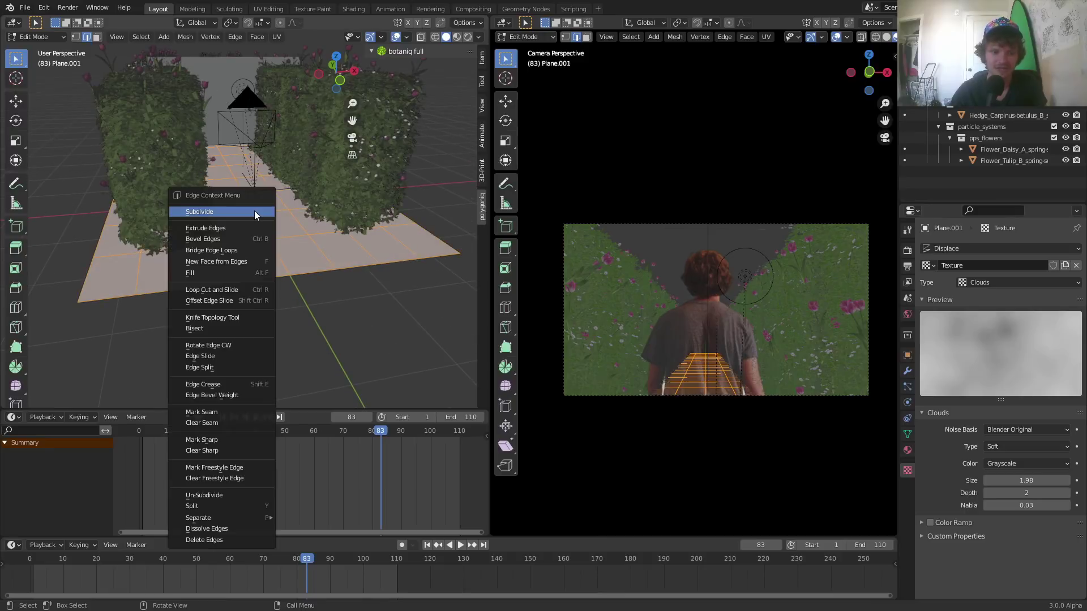
left_click(254, 211)
key("Tab")
Step: Set the ground plane's Displace modifier strength to 0.38
middle_click_drag(247, 211, 254, 182)
left_click(908, 372)
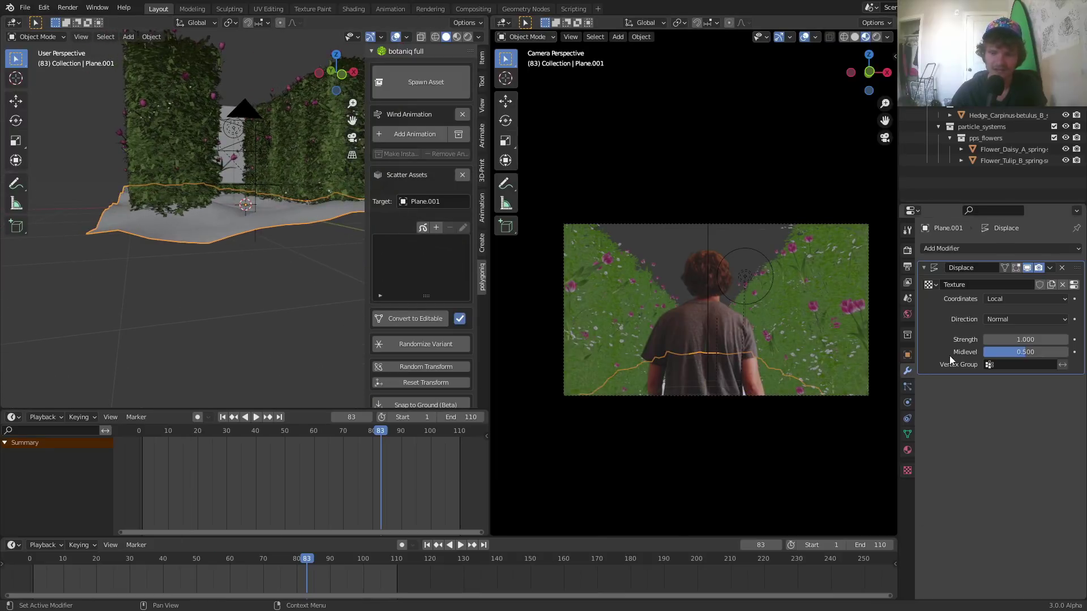
left_click_drag(1025, 340, 1022, 339)
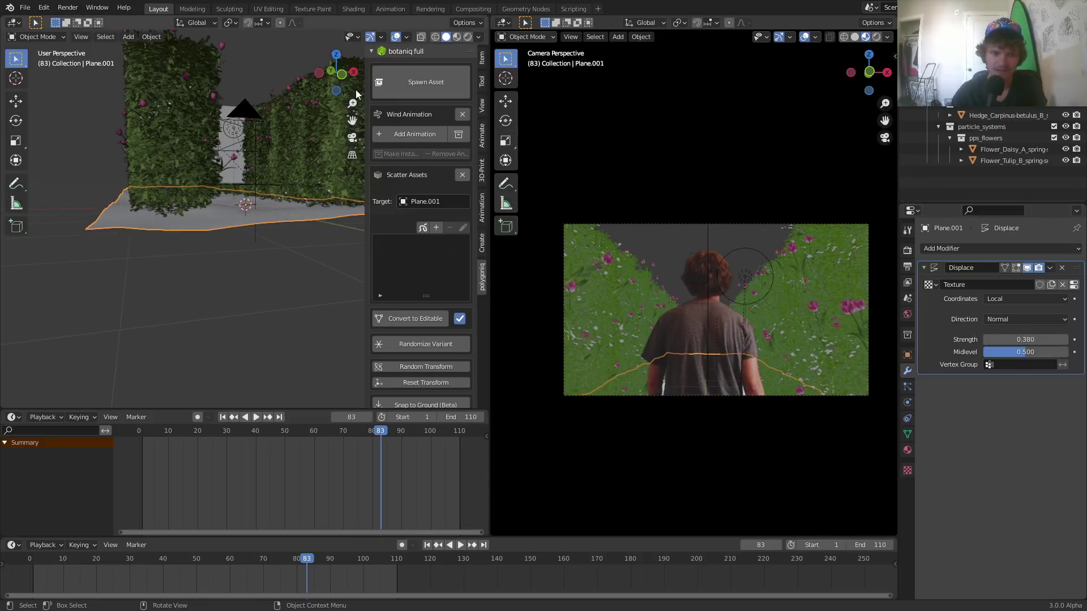
Step: Raise the ground plane about 0.09 m along Z to meet the hedge bases and play the animation to preview it
left_click(341, 74)
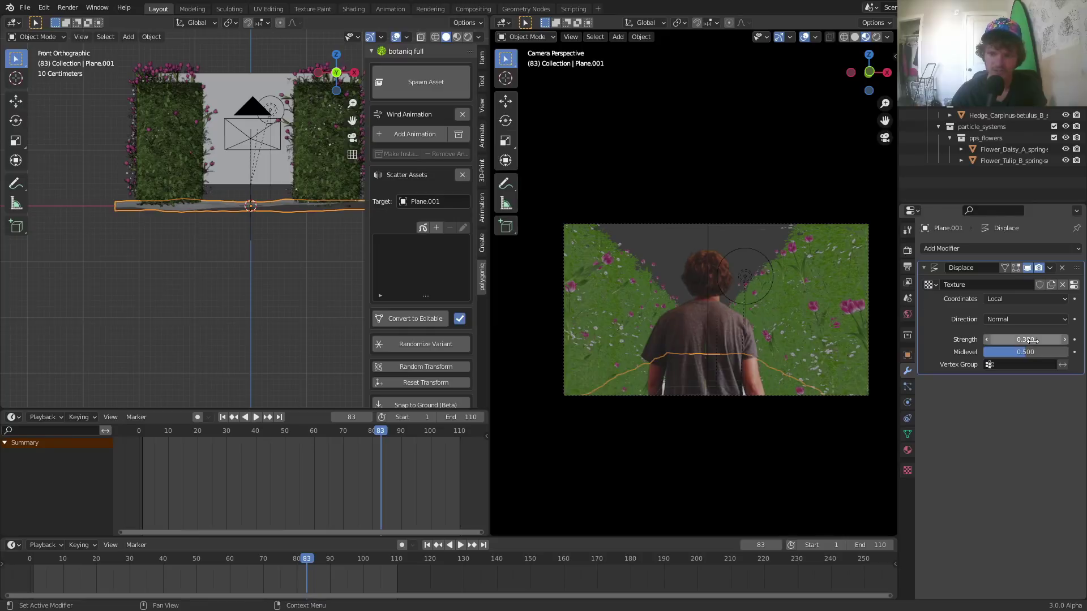
middle_click_drag(276, 236, 243, 259, "shift")
key("g")
key("z")
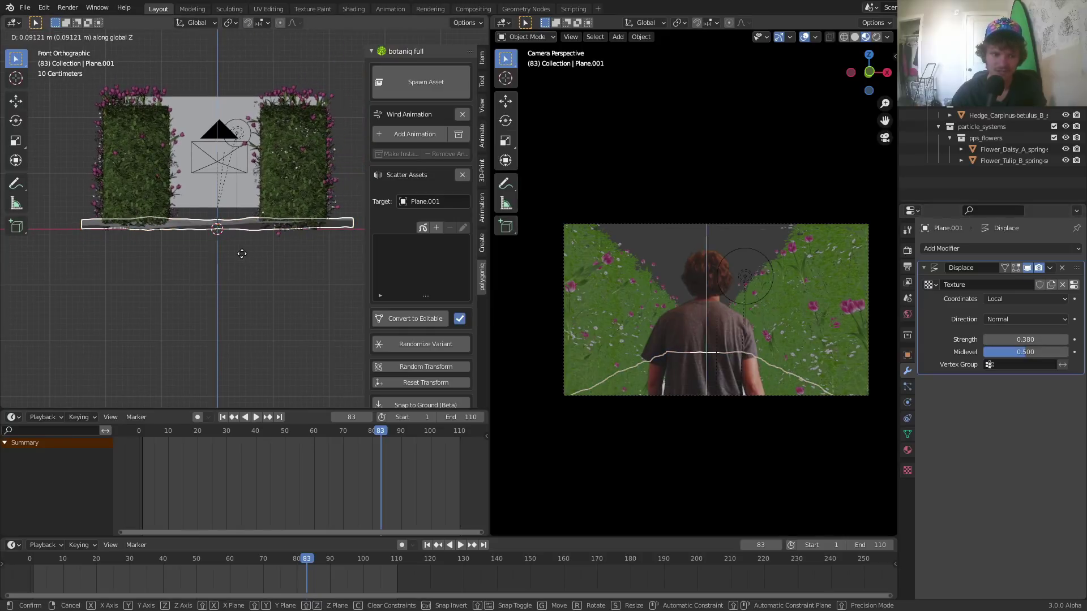
left_click(265, 270)
key("g")
key("z")
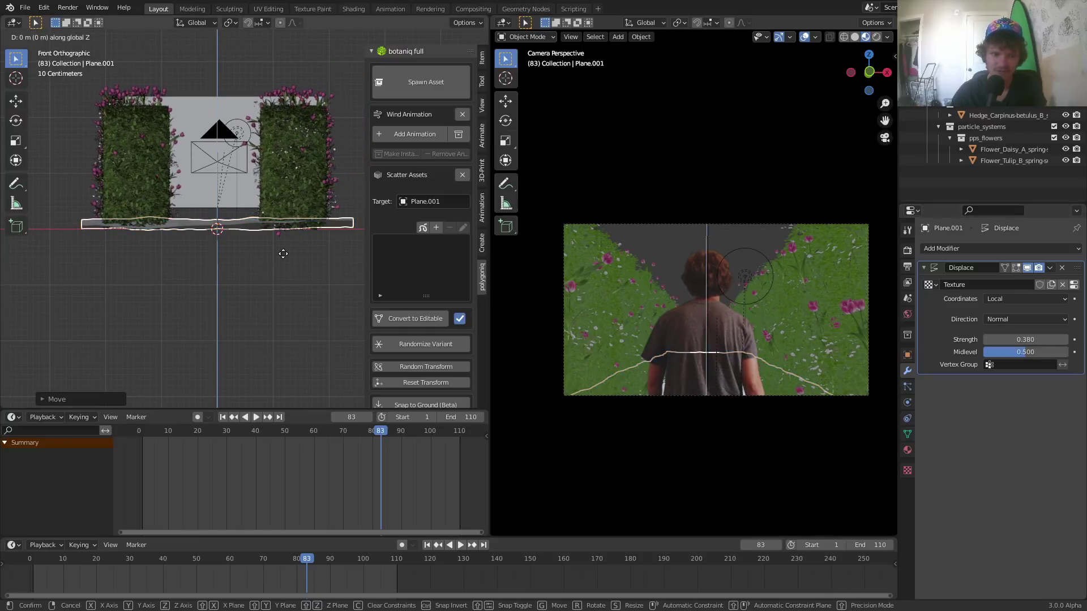
right_click(284, 252)
middle_click_drag(211, 222, 216, 242)
key("space")
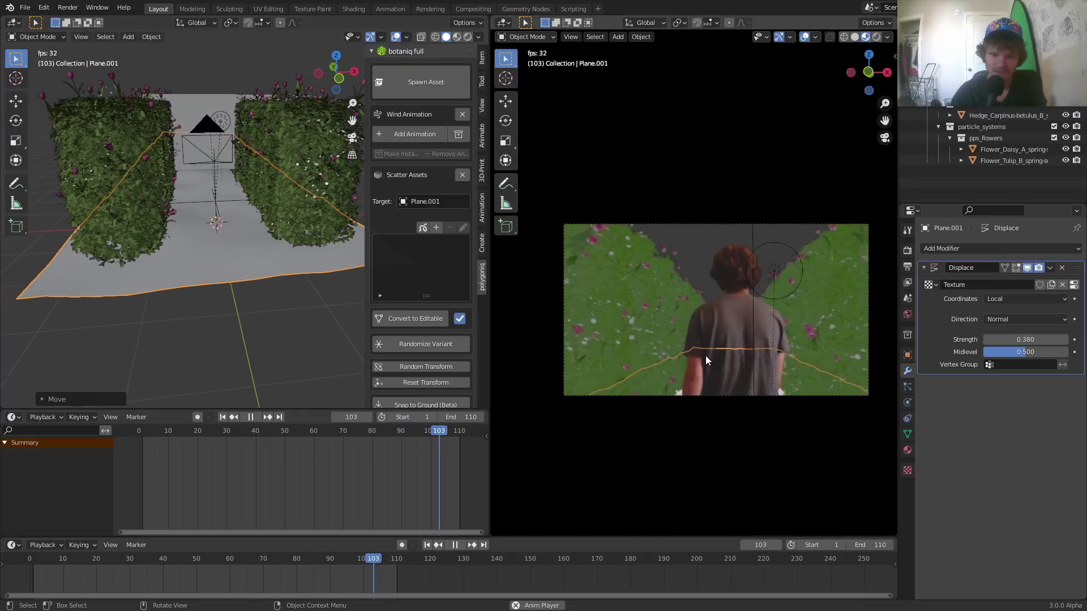
Step: Play the animation to check the raised ground plane against the hedges and return to the first frame
key("space")
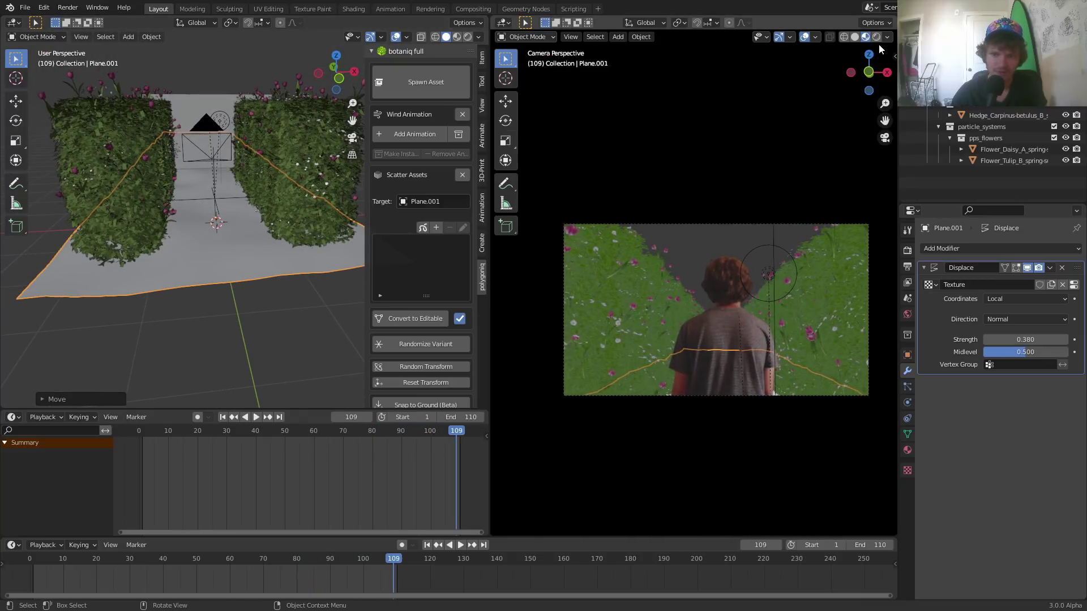
middle_click_drag(196, 158, 208, 188)
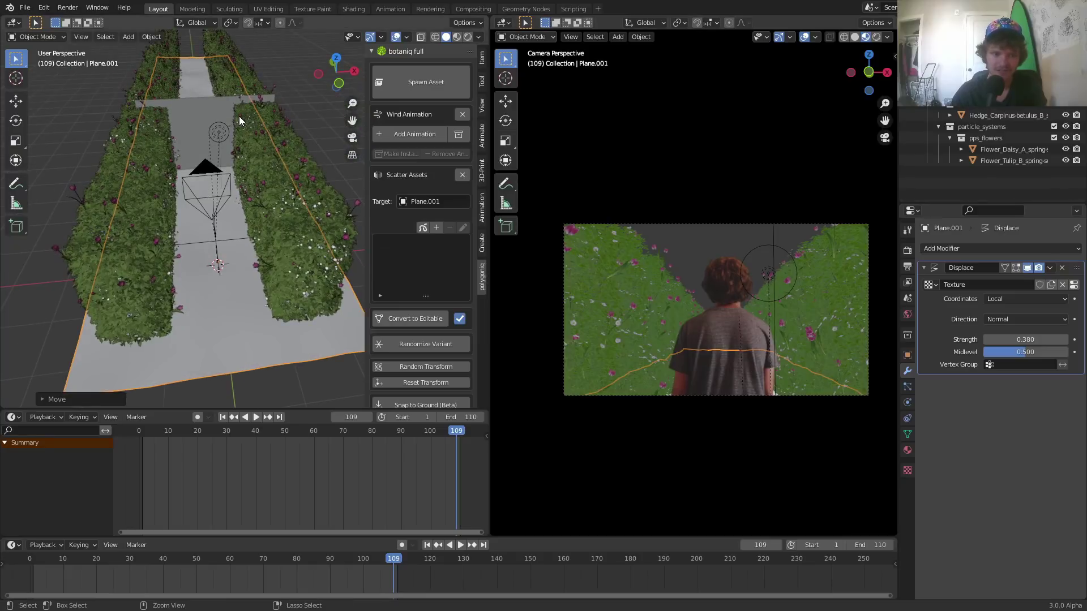
key("space")
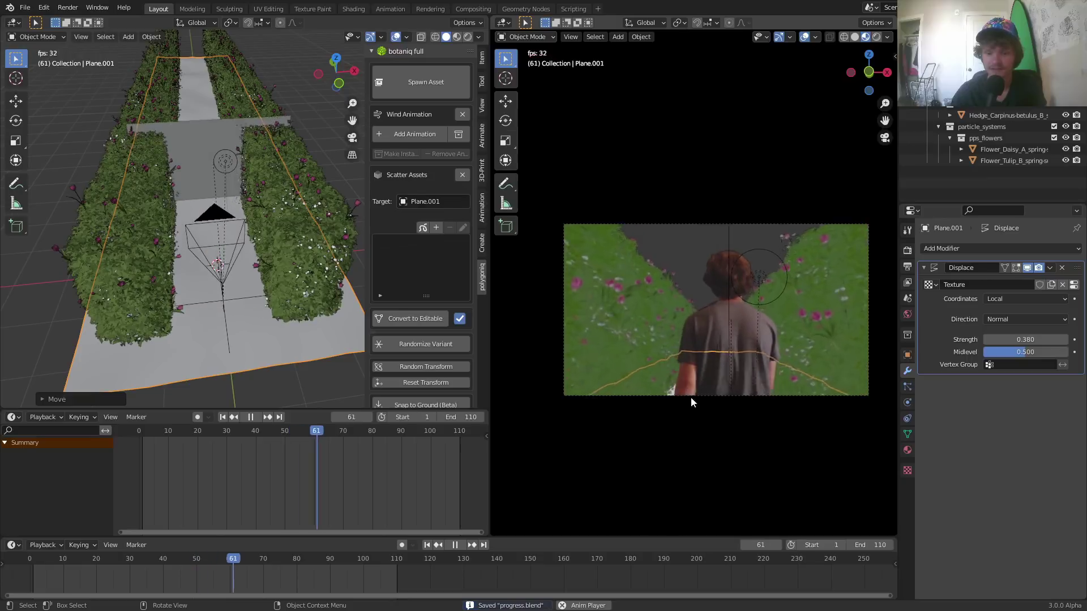
key("space")
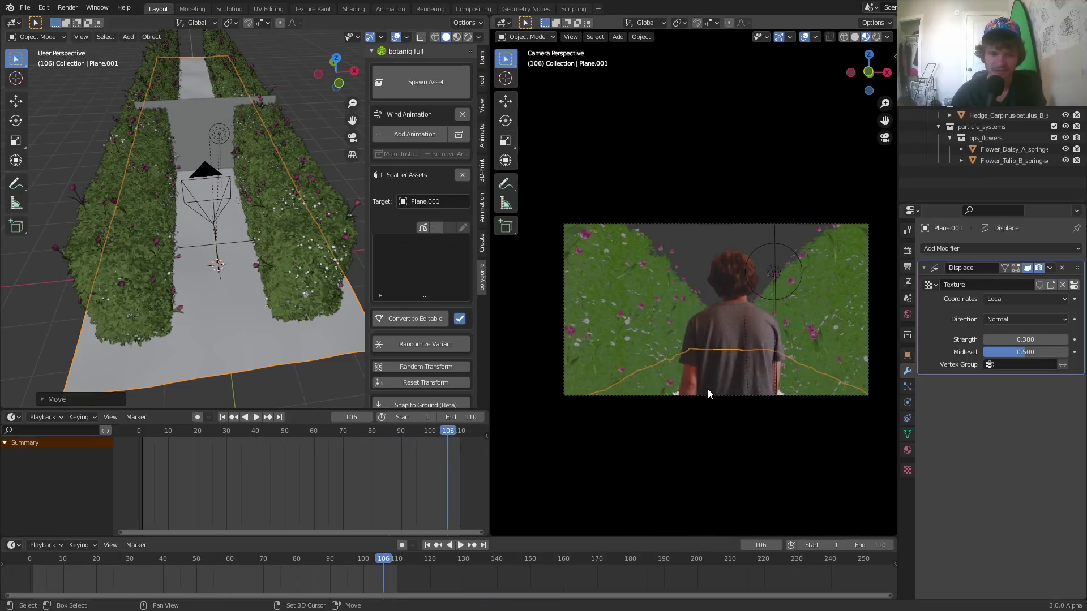
key("shift+Left")
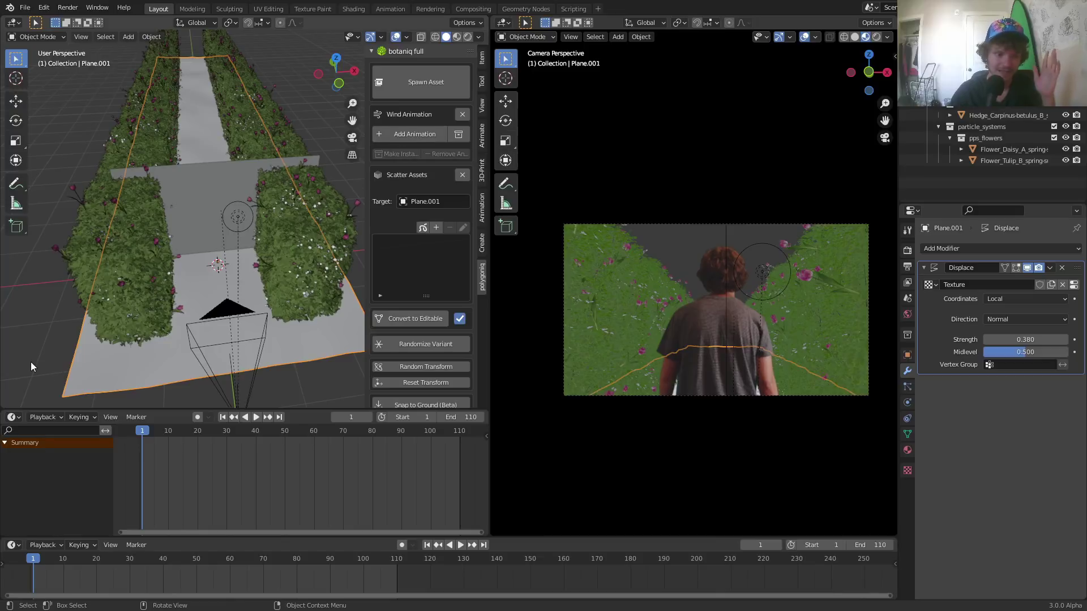
Step: Scatter the botaniq grass asset With flowers (B) over the ground plane, preserving density, and reselect the plane
scroll(226, 368, "down", 6)
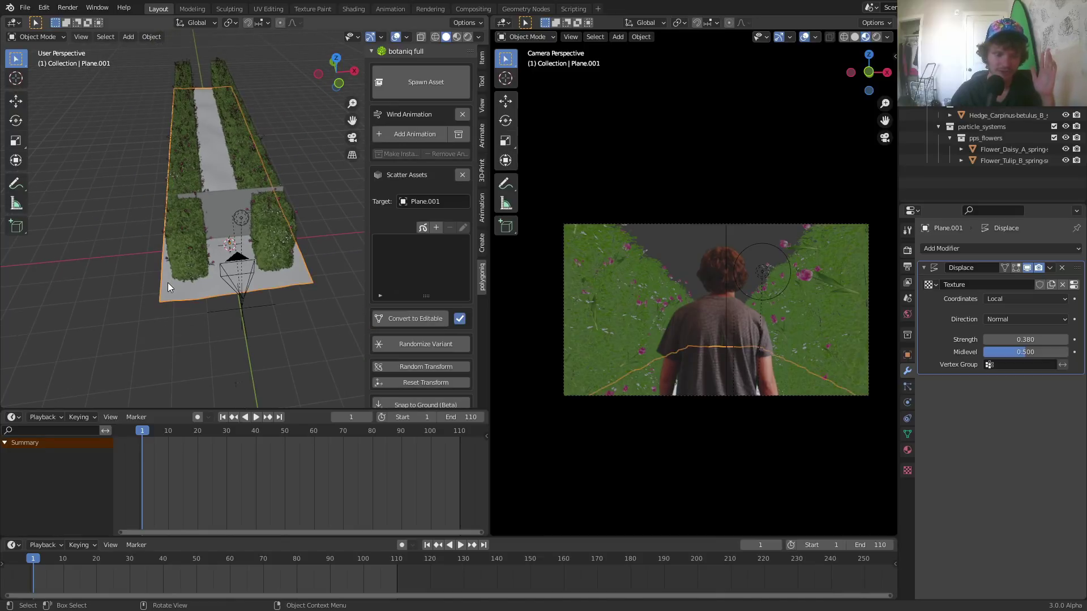
scroll(167, 283, "up", 3)
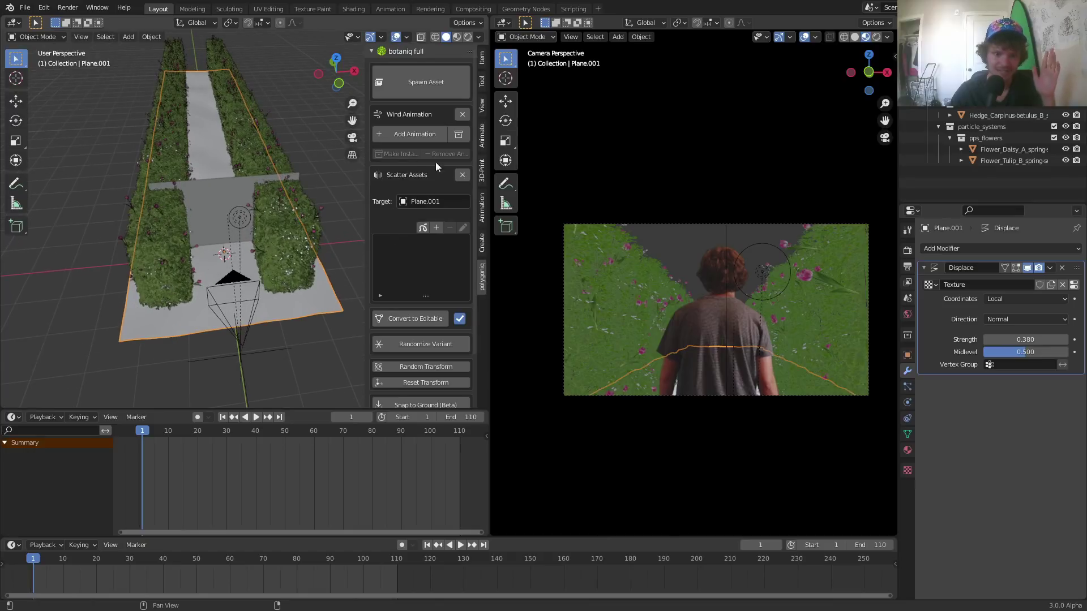
left_click(461, 174)
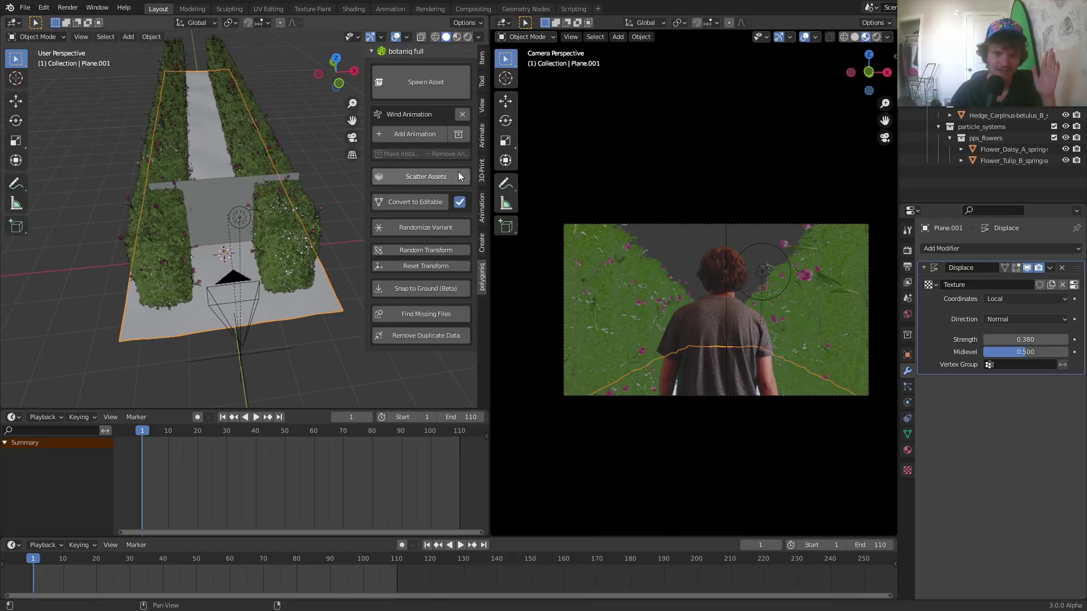
left_click(412, 175)
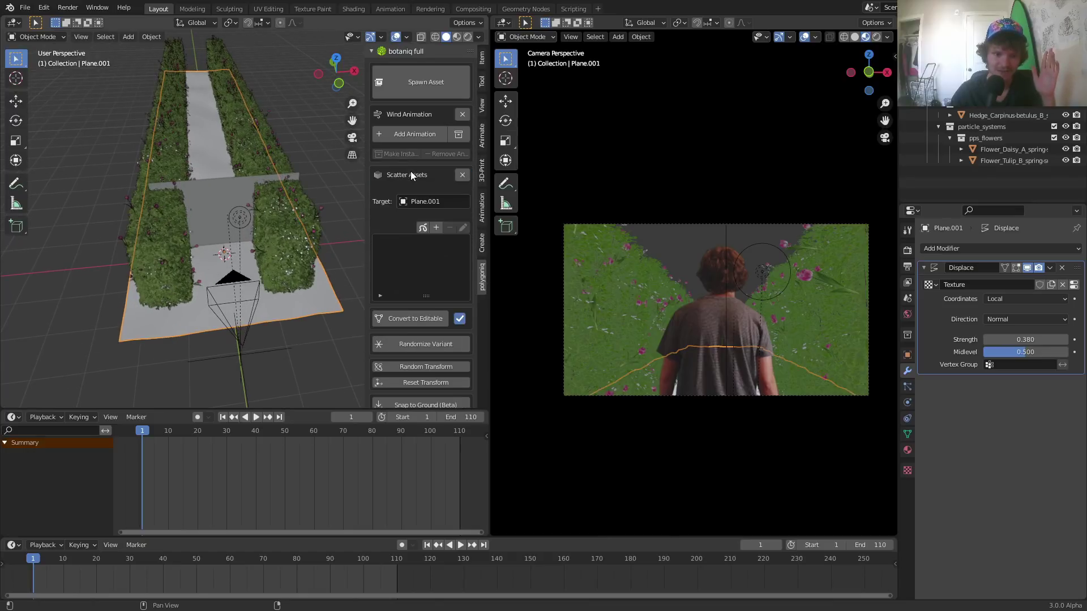
left_click(436, 227)
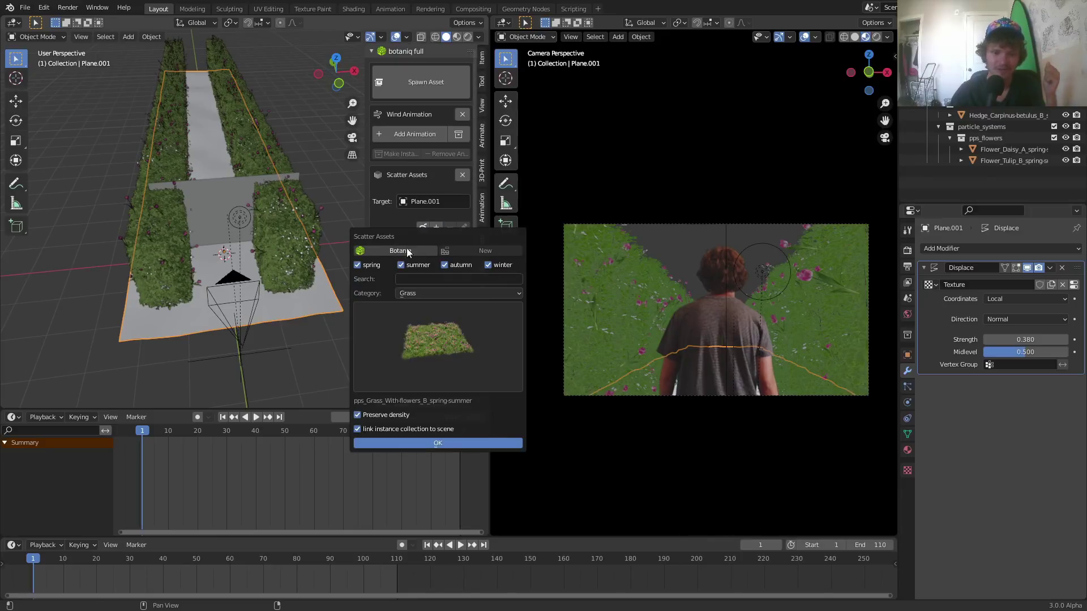
left_click(430, 331)
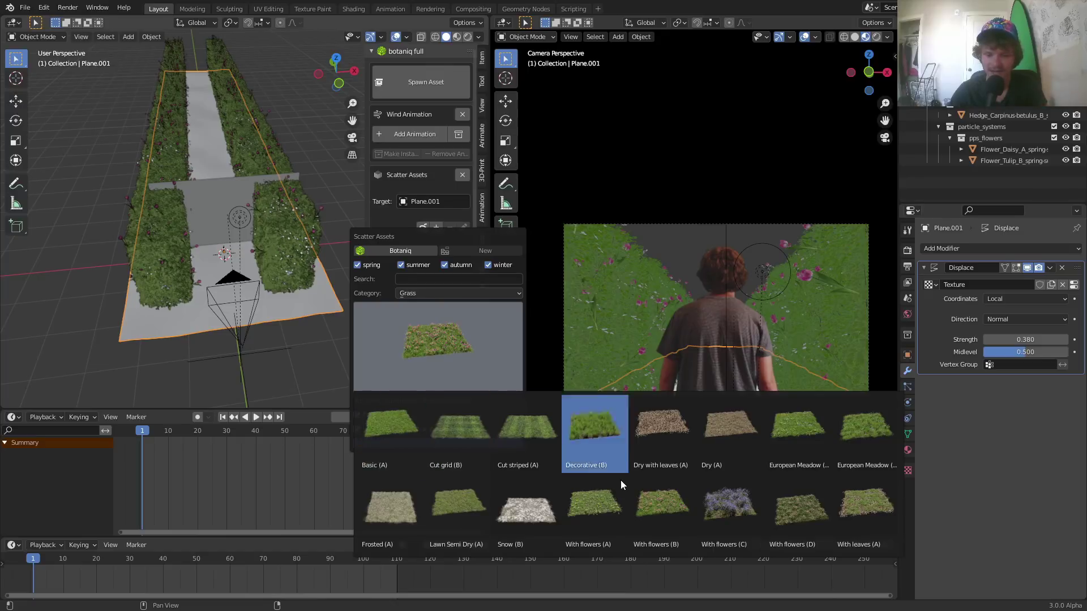
left_click(658, 517)
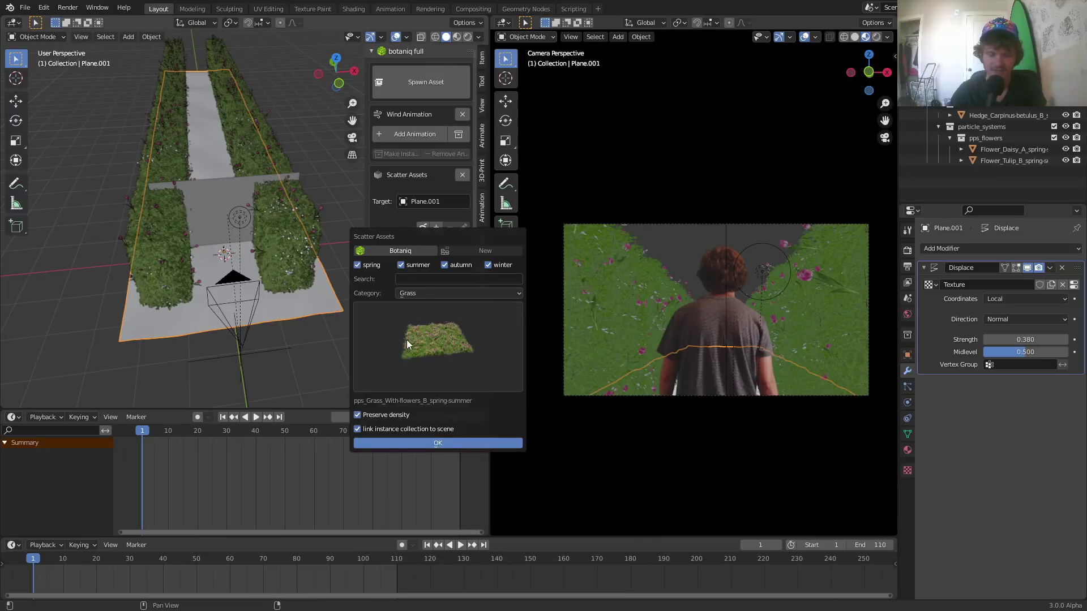
left_click(291, 345)
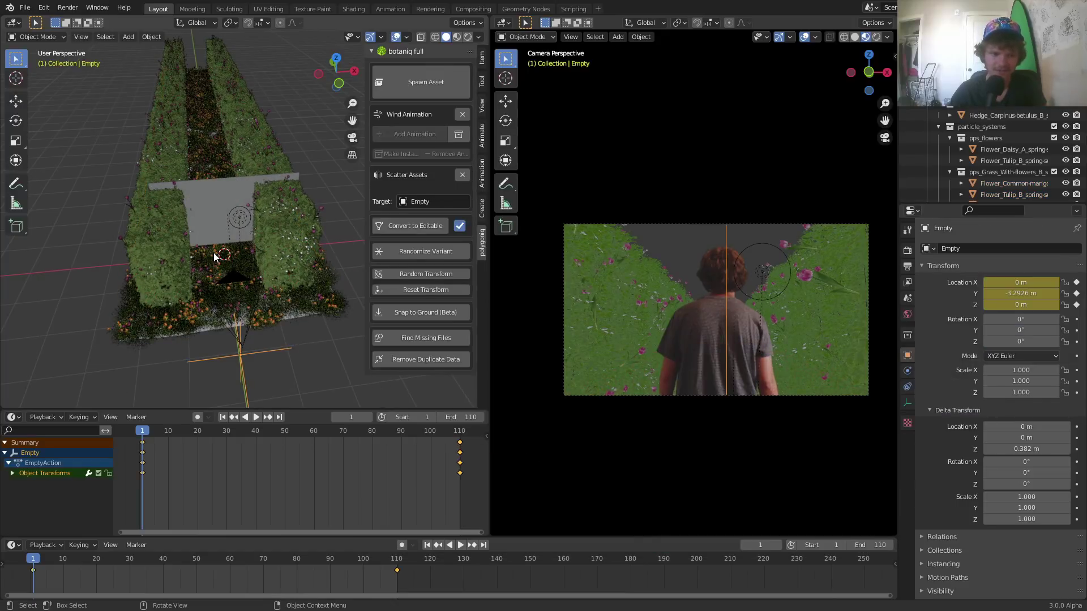
left_click(196, 288)
Step: Review the grass scatter's particle settings and object list, and play the animation with the grass in place
scroll(400, 274, "down", 5)
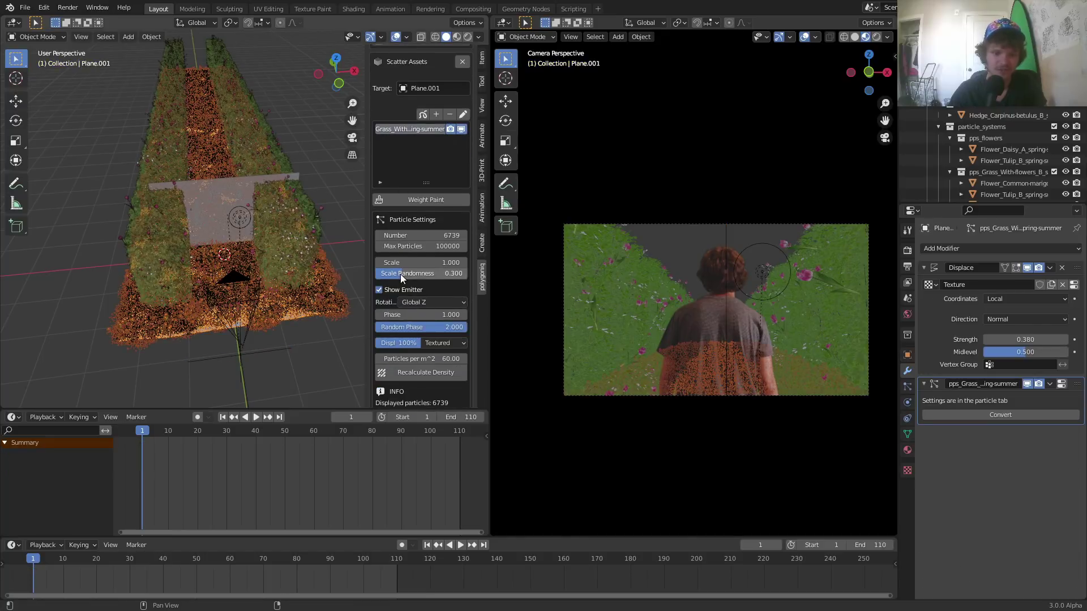
scroll(400, 274, "down", 5)
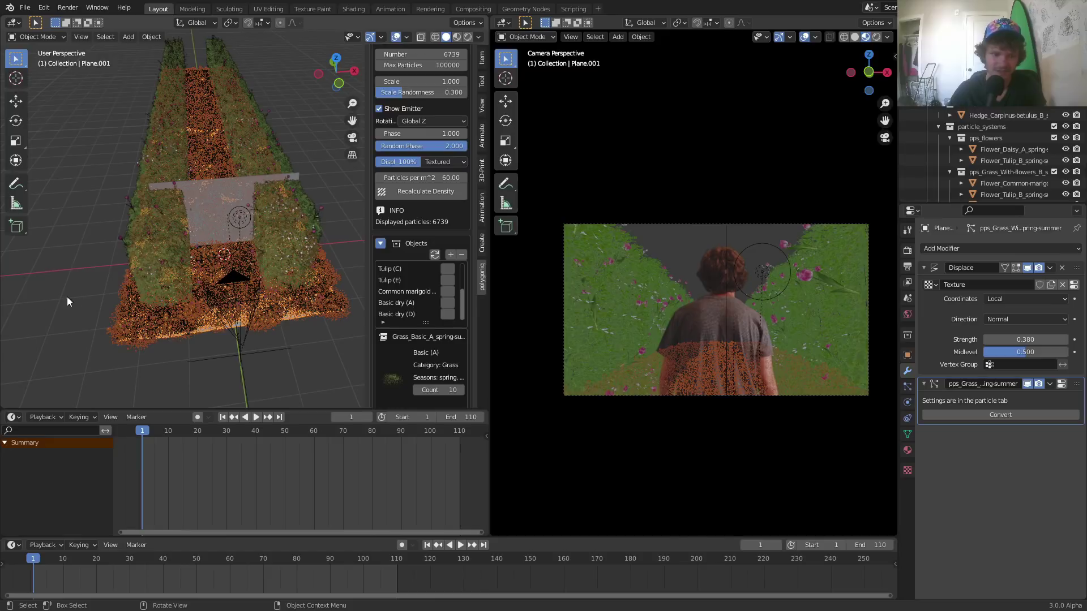
key("space")
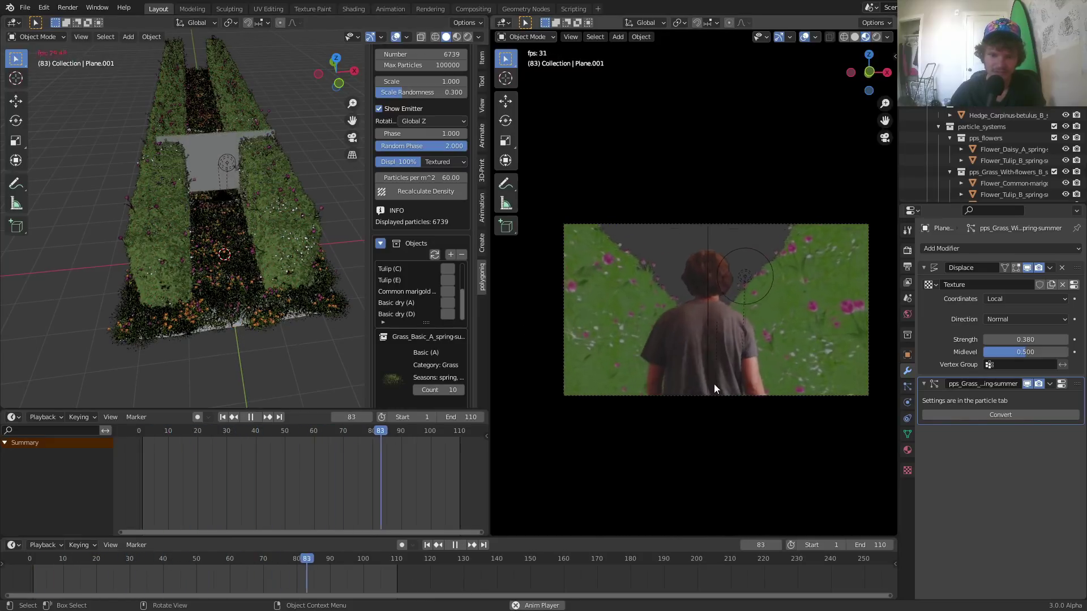
key("space")
Step: Create a new material named "ground" on the ground plane in the Shading workspace
scroll(245, 307, "up", 6)
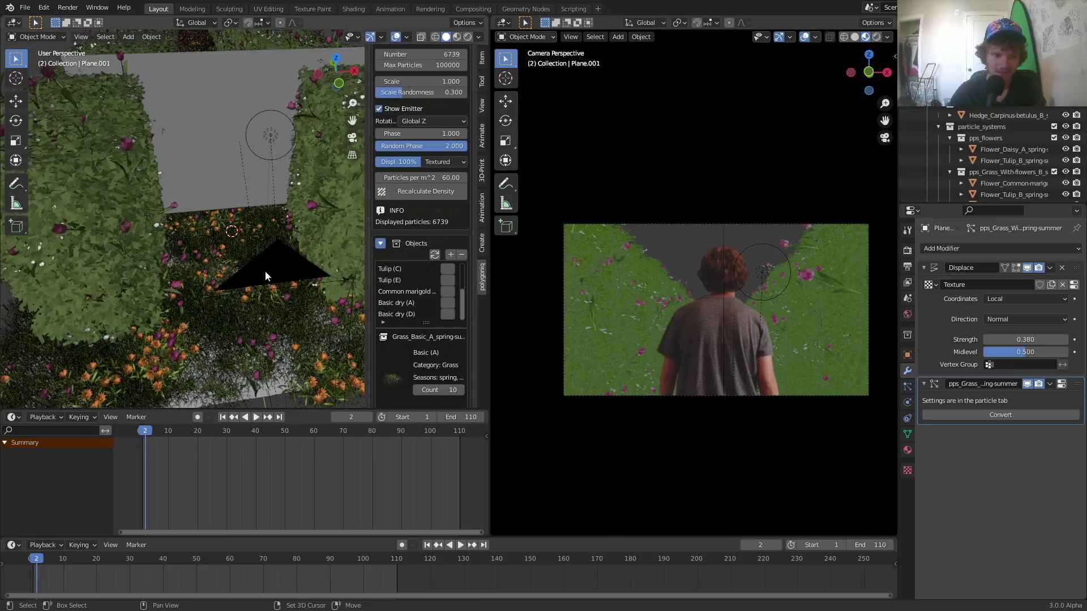
left_click(189, 359)
middle_click_drag(189, 359, 270, 300)
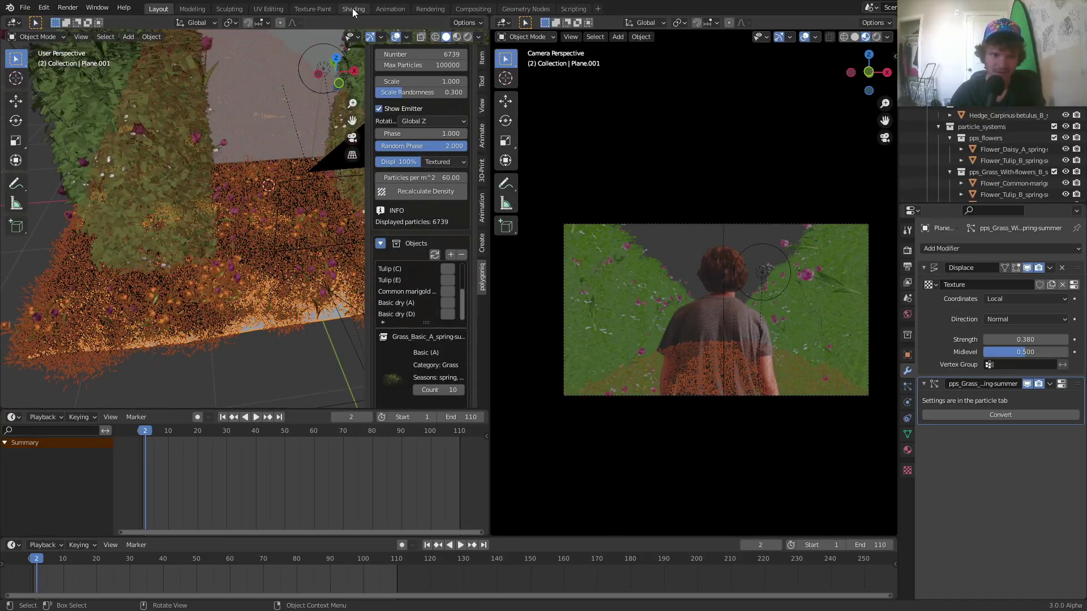
left_click(354, 9)
mouse_move(474, 195)
middle_mouse_down()
mouse_move(455, 141)
mouse_move(440, 272)
middle_mouse_up()
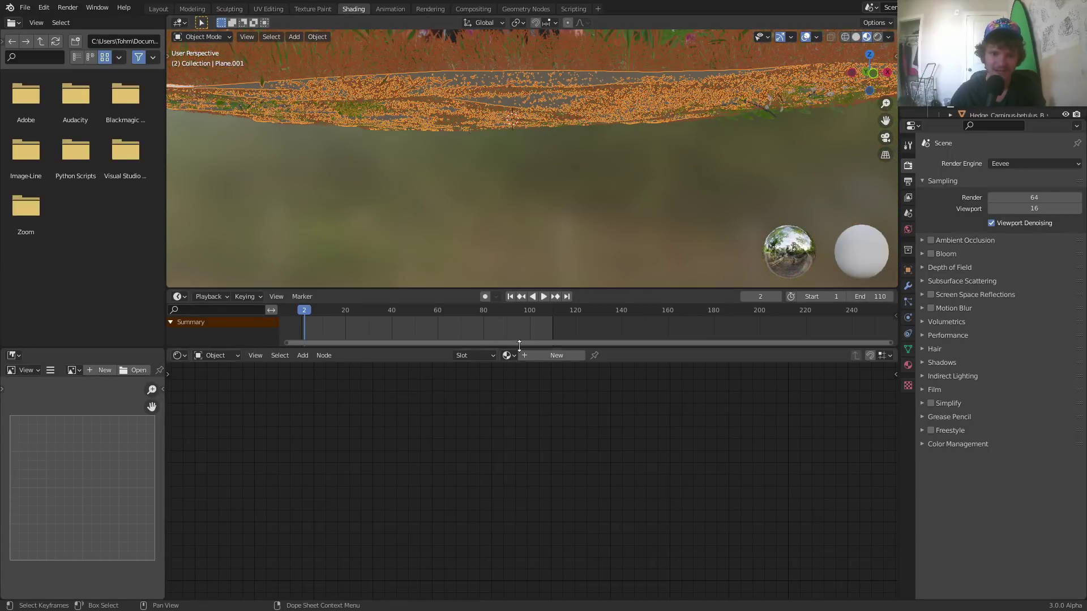
left_click(557, 355)
double_click(546, 355)
type("ground")
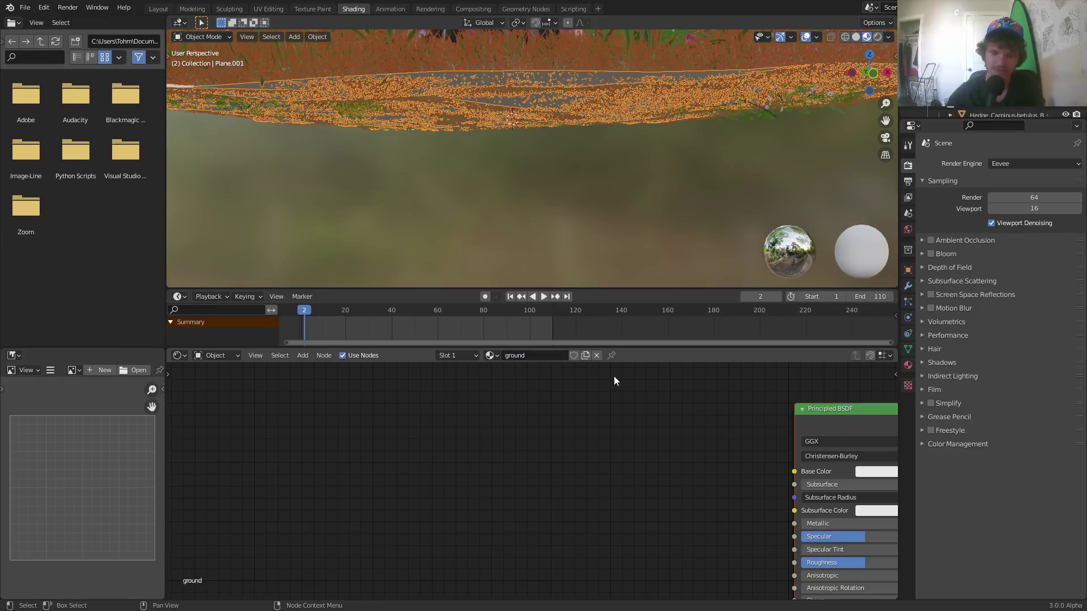
key("Home")
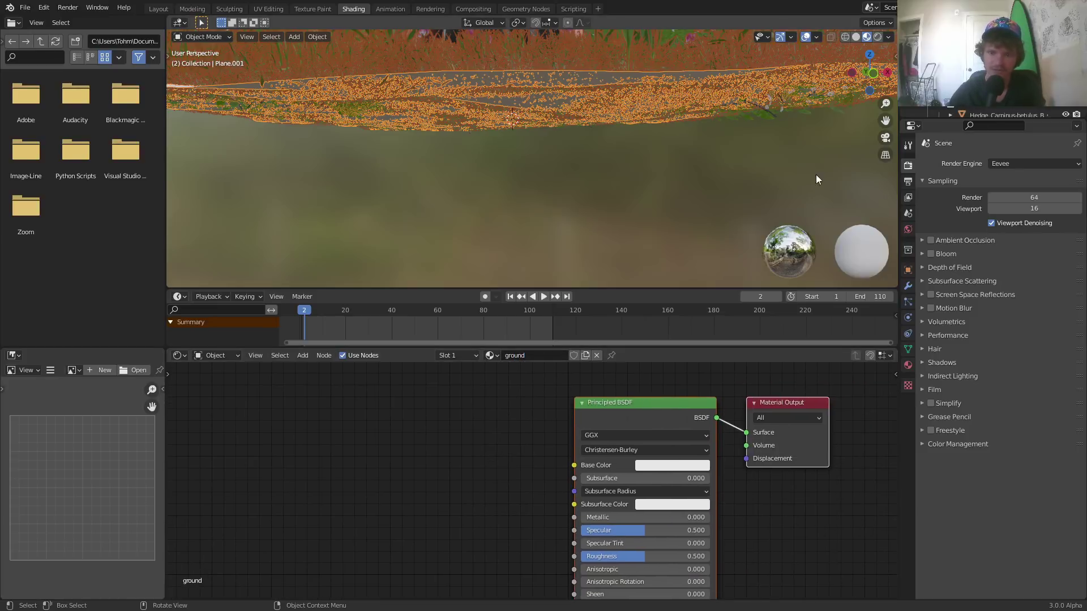
Step: Hide the viewport overlays and set the ground material's Base Color to dark brown, HSV 0.084, 0.597, 0.064
left_click(805, 36)
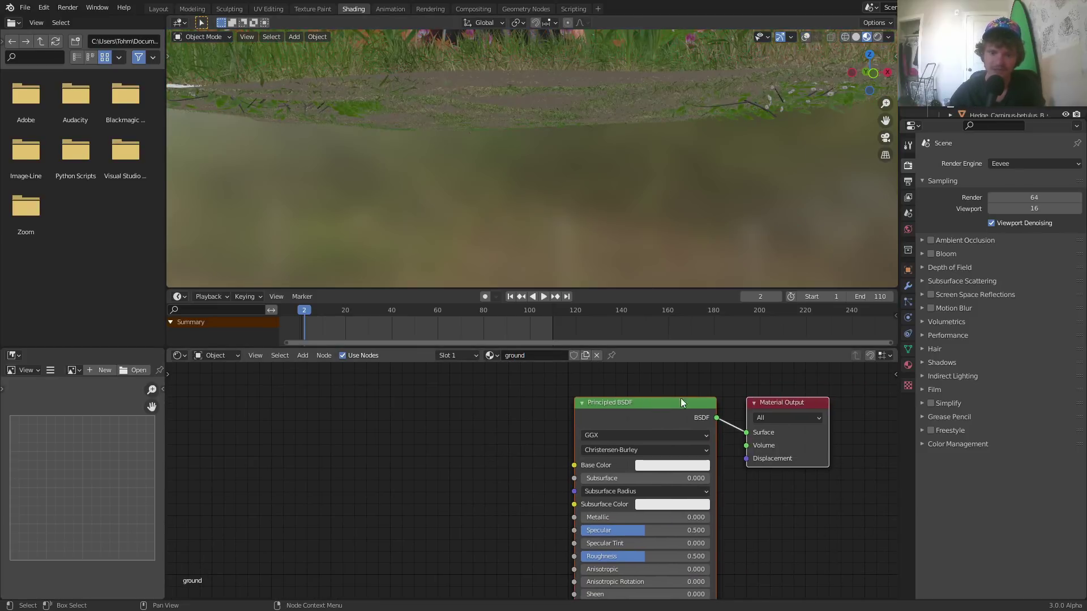
left_click(680, 465)
left_click(738, 348)
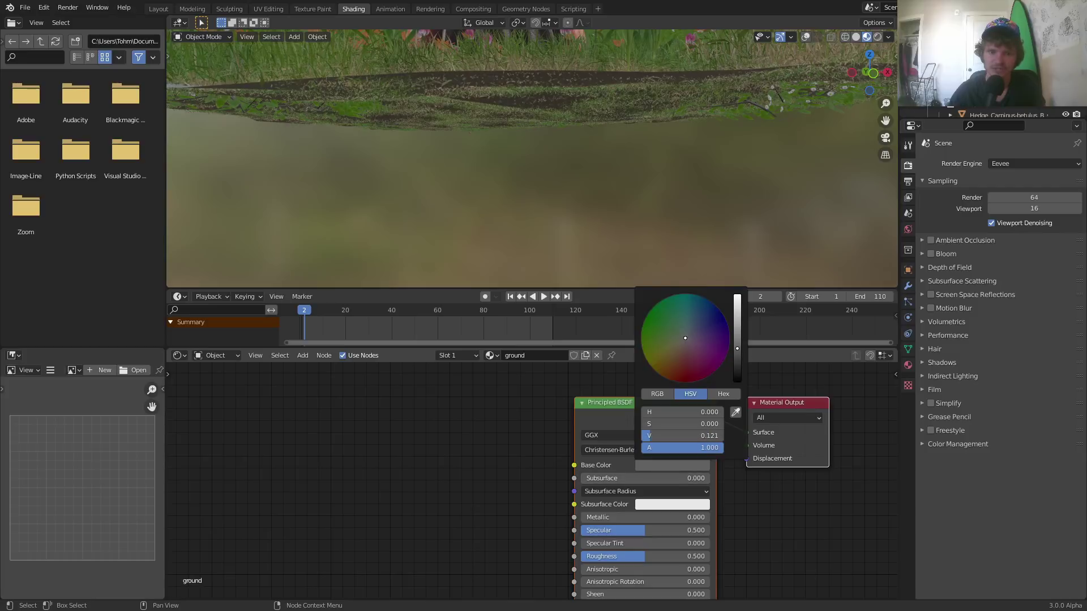
left_click_drag(688, 361, 683, 349)
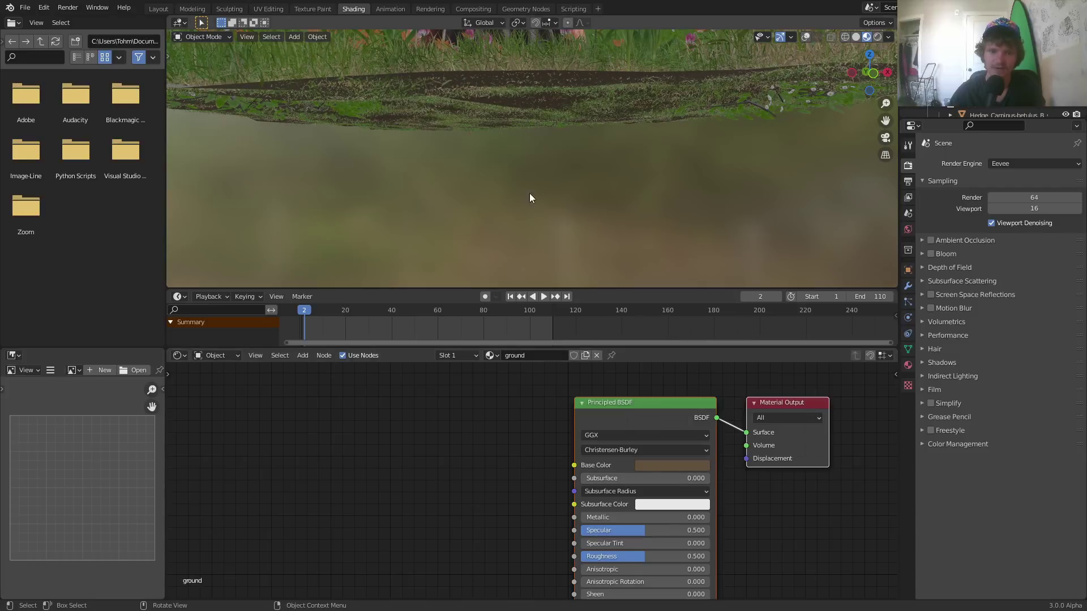
middle_click_drag(528, 193, 478, 179)
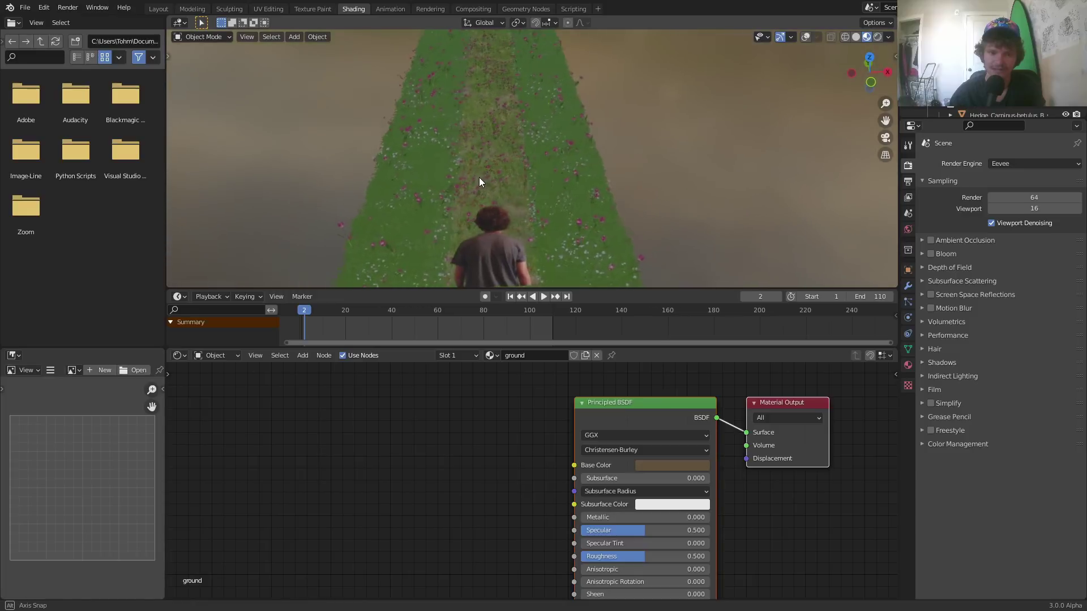
left_click(674, 465)
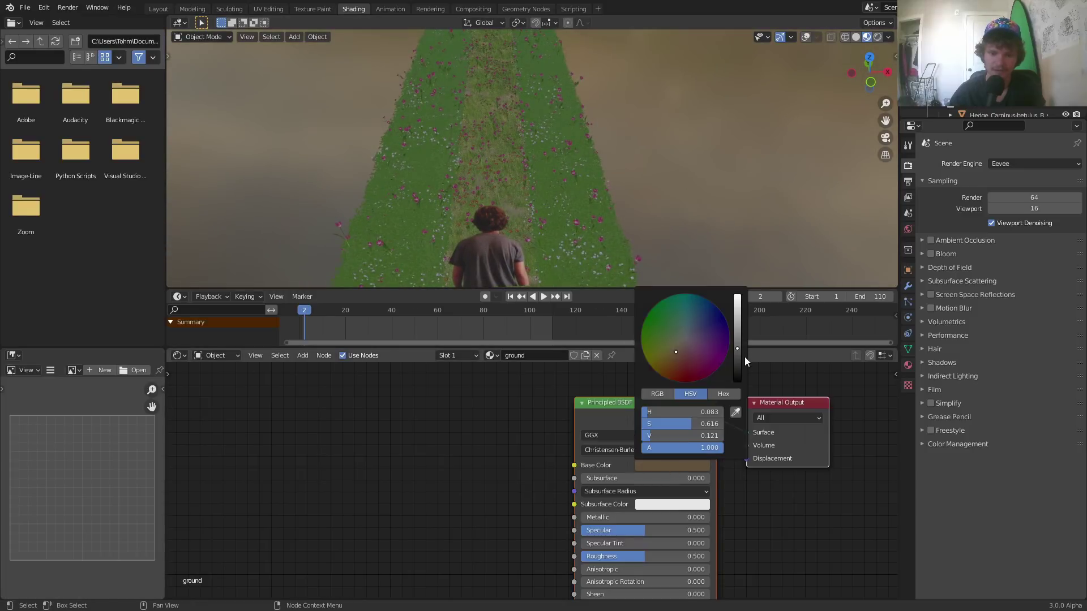
left_click_drag(737, 350, 737, 354)
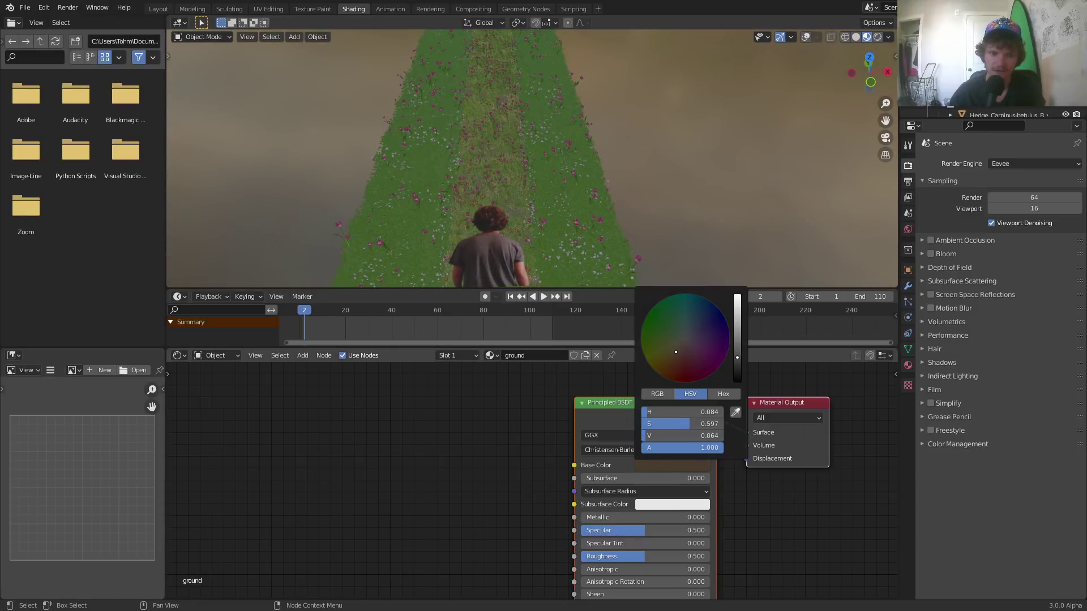
Step: Preview the animation in the Layout workspace and save the project file
left_click(159, 8)
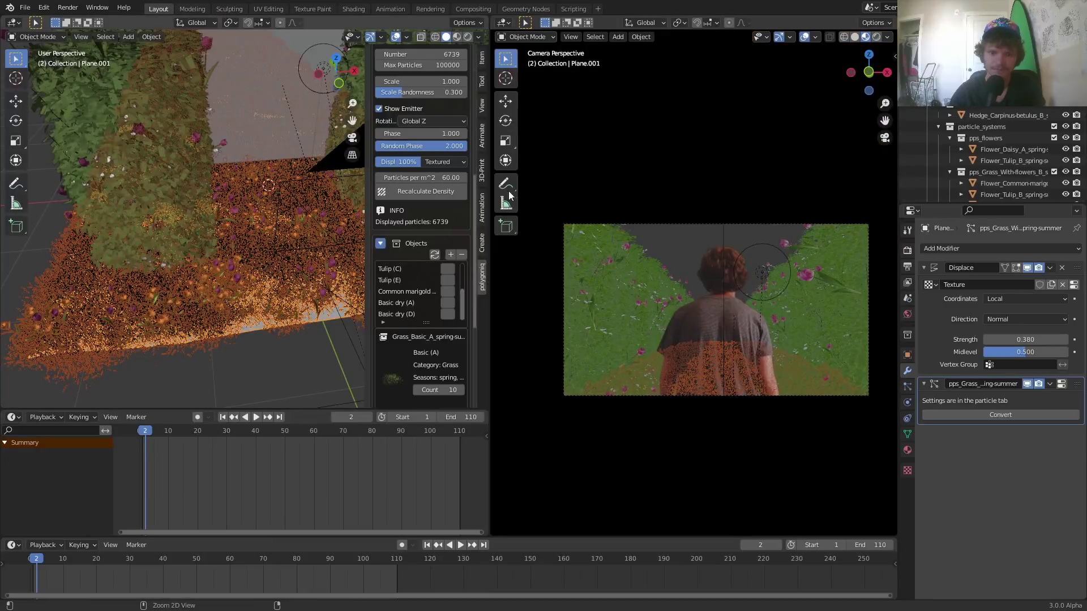
key("ctrl+s")
key("space")
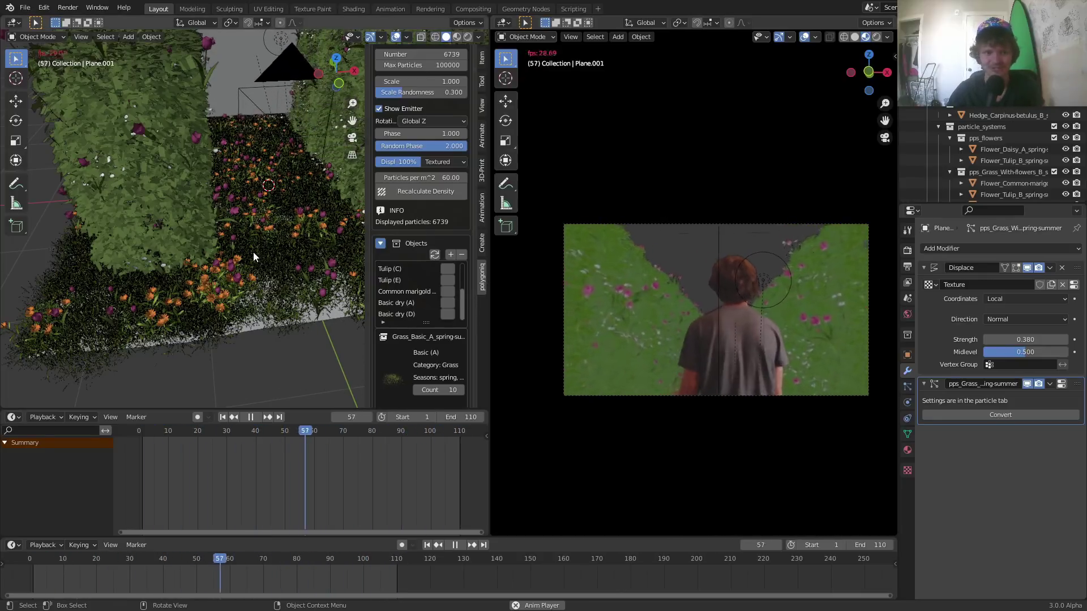
key("Escape")
key("ctrl+s")
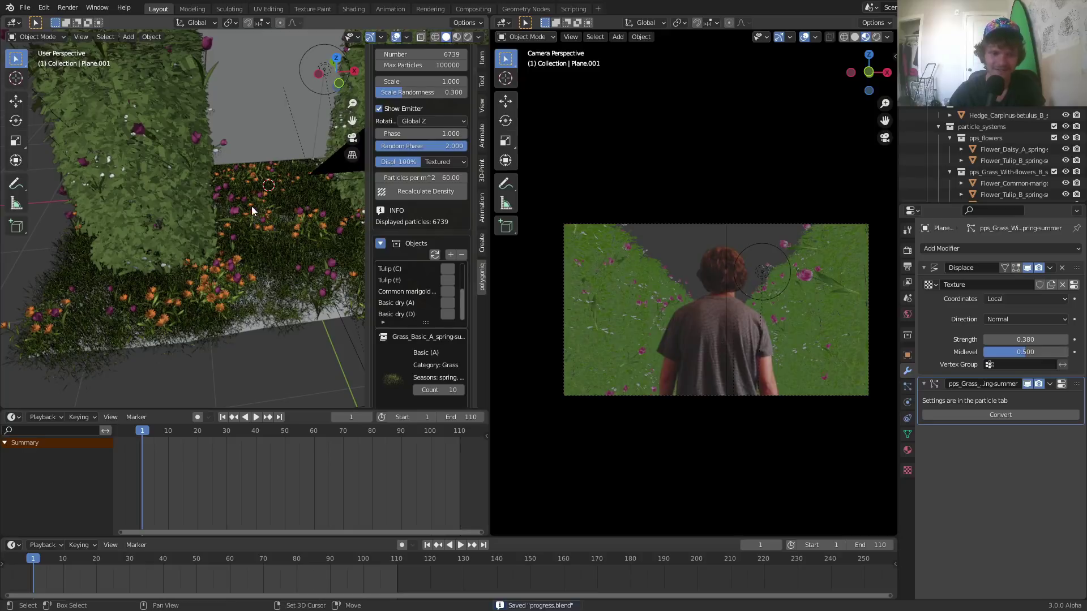
Step: Switch the render engine to Cycles, enable Adaptive Sampling, and show the camera view in rendered shading
middle_click_drag(252, 206, 226, 307)
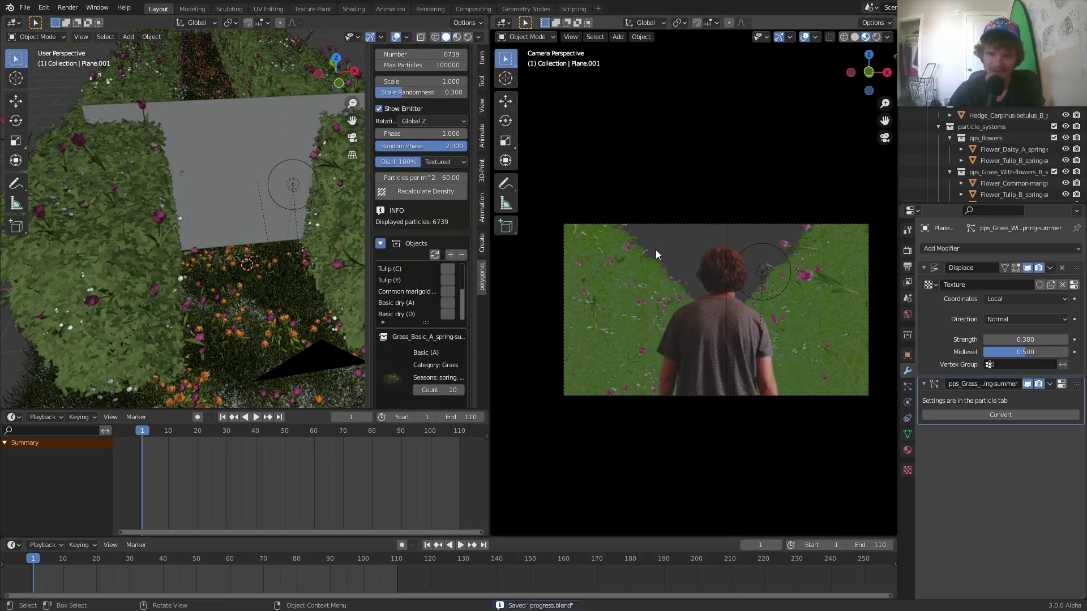
scroll(656, 254, "up", 1)
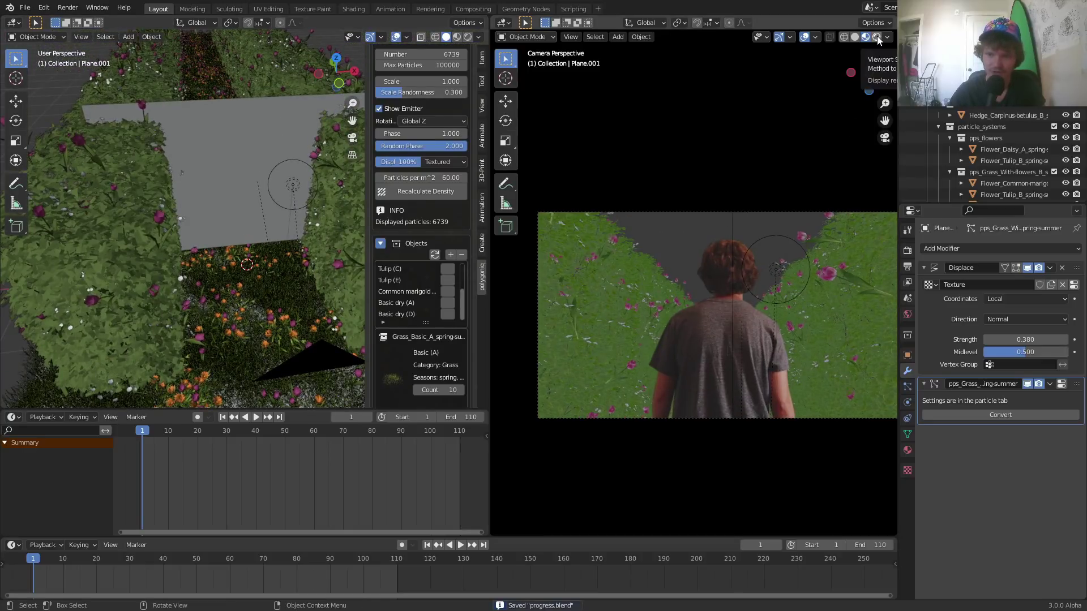
left_click(908, 251)
left_click(998, 249)
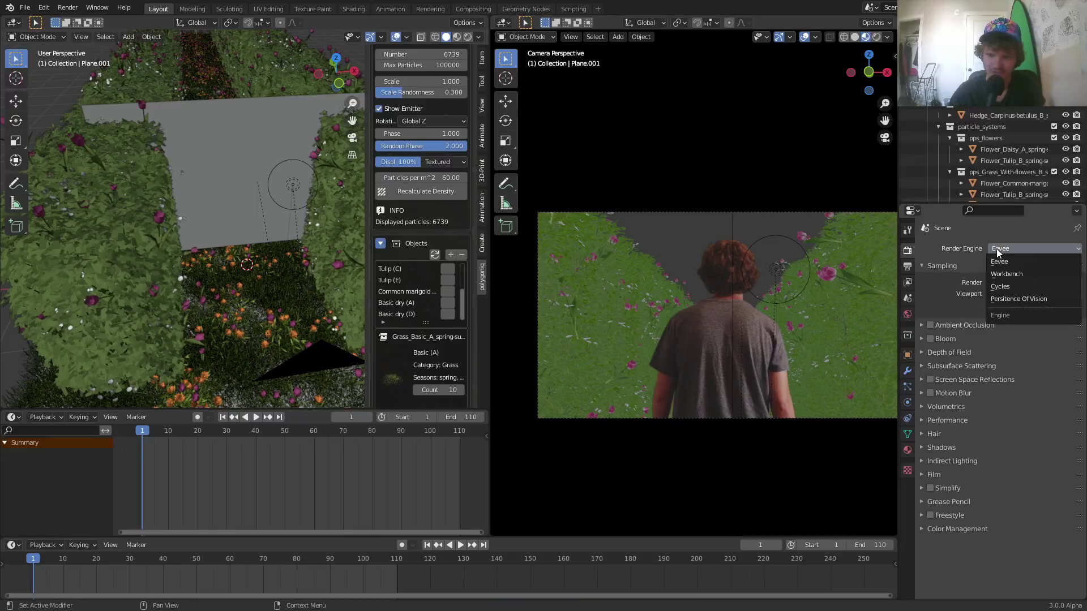
left_click(1002, 286)
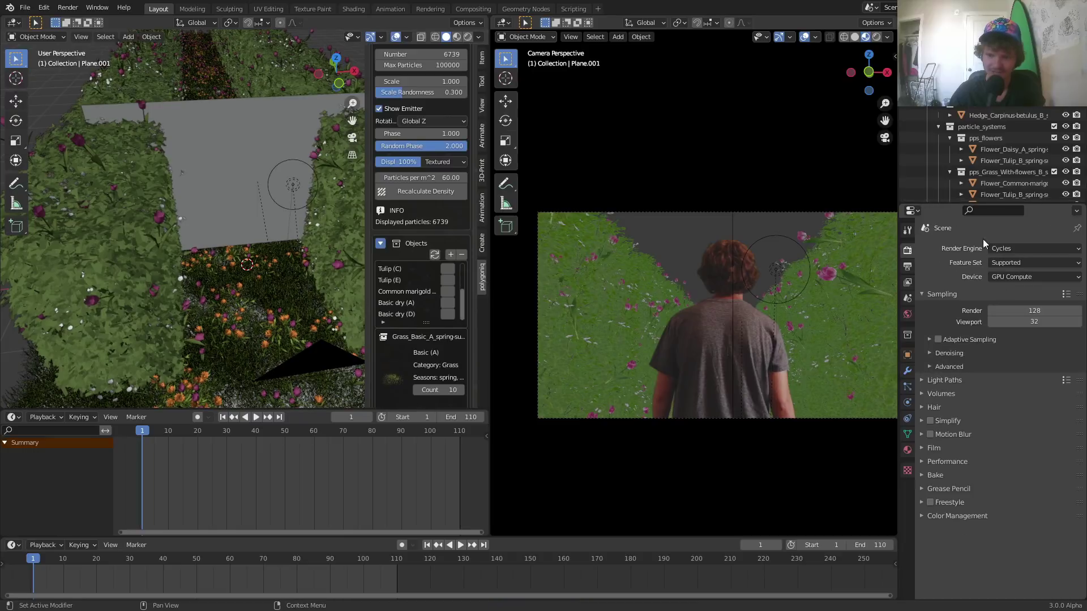
left_click(939, 340)
left_click(876, 37)
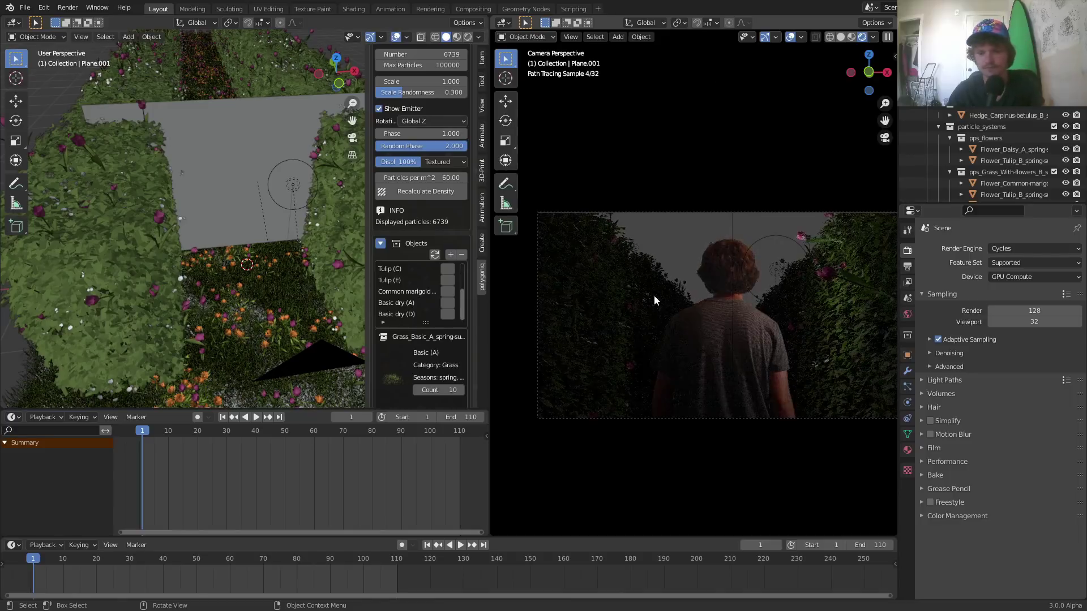
Step: Delete the point light beside the person's head and play the animation up to frame 17
scroll(661, 300, "down", 1)
middle_click_drag(716, 312, 692, 311, "shift")
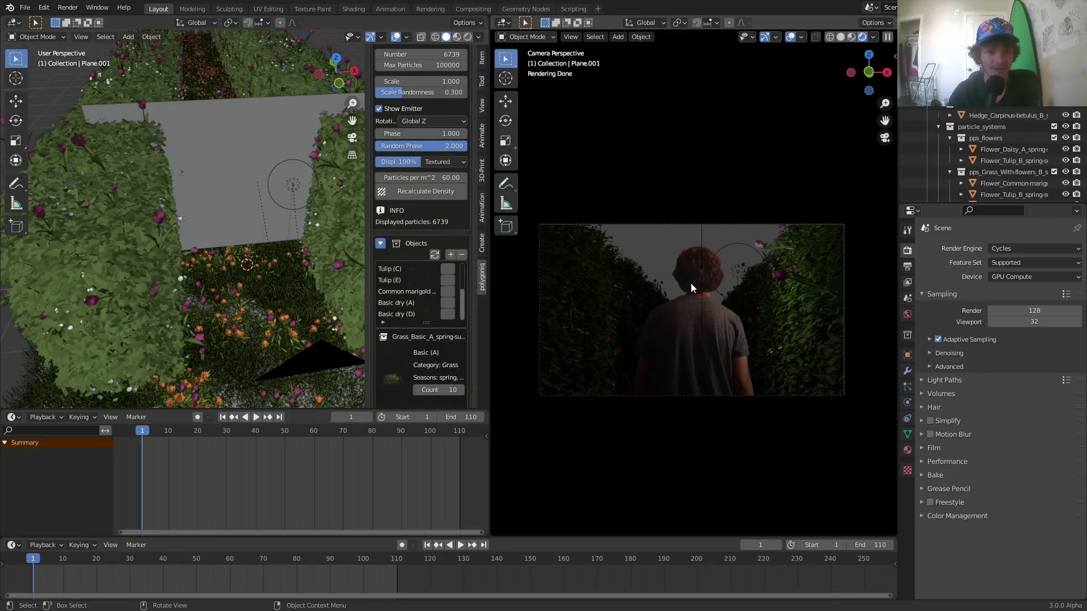
left_click(743, 247)
key("x")
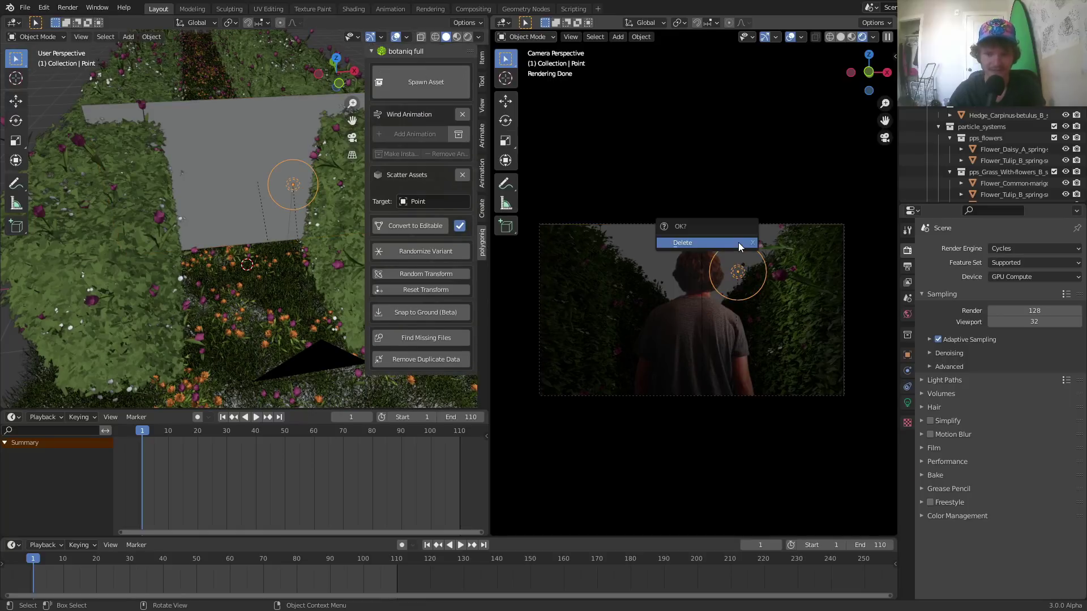
left_click(738, 244)
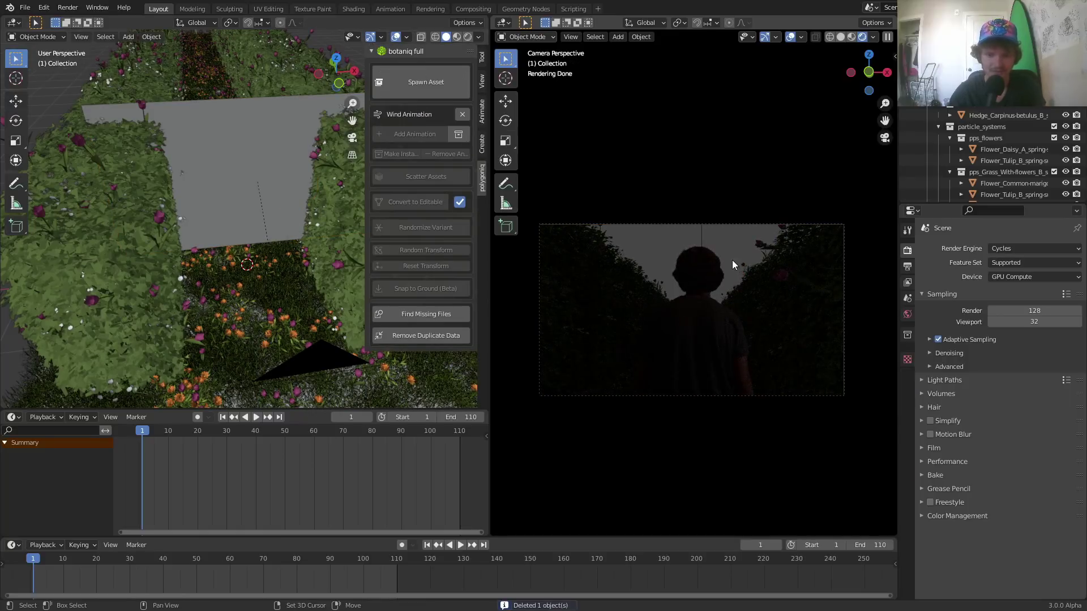
key("space")
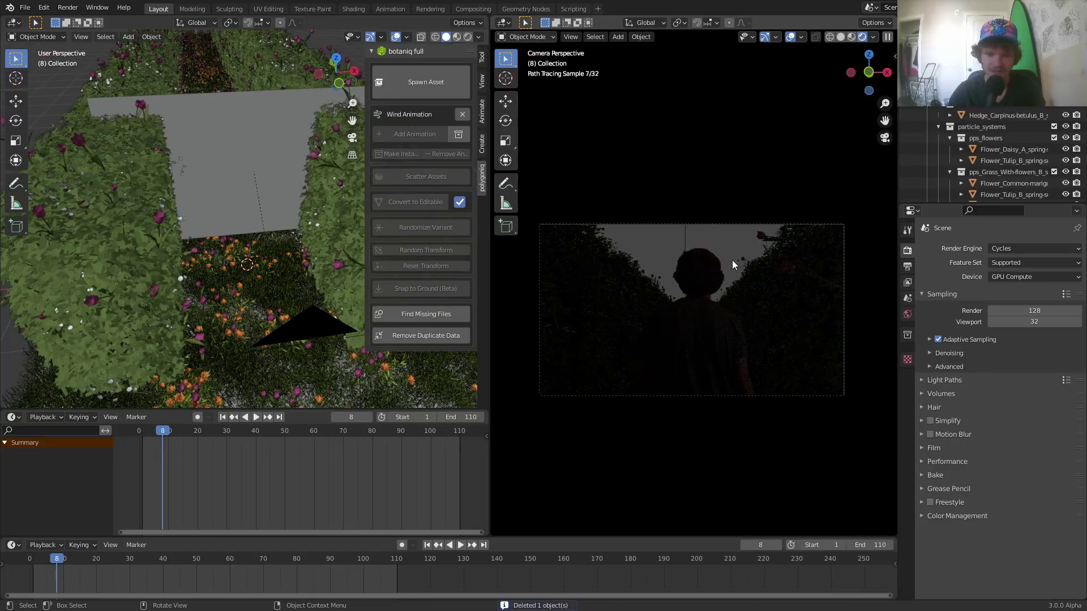
key("space")
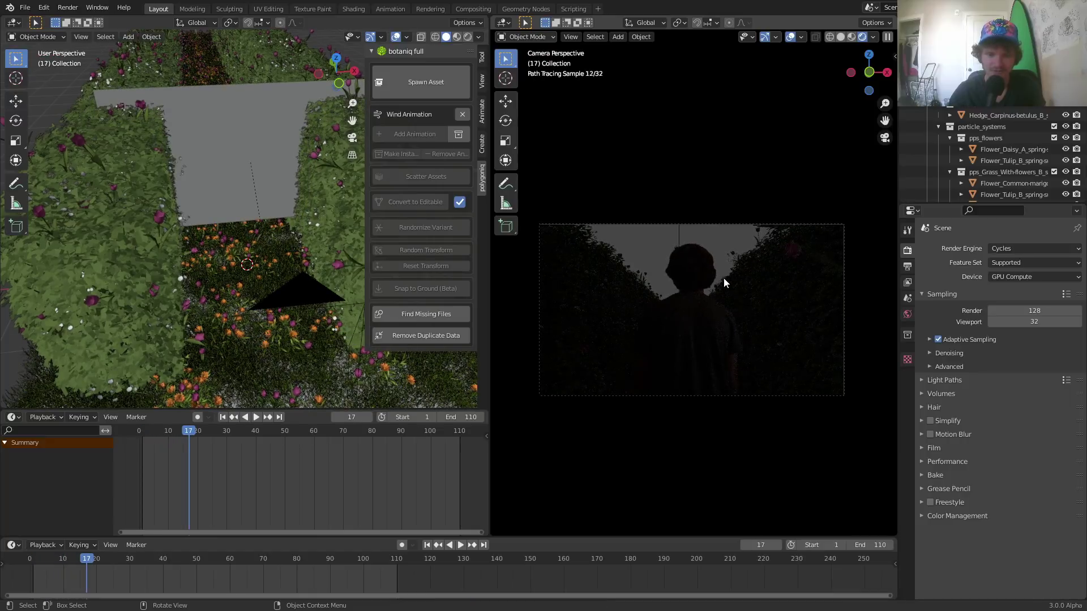
Step: Show the World surface settings and examine the texture choices for the background Color
scroll(226, 198, "down", 6)
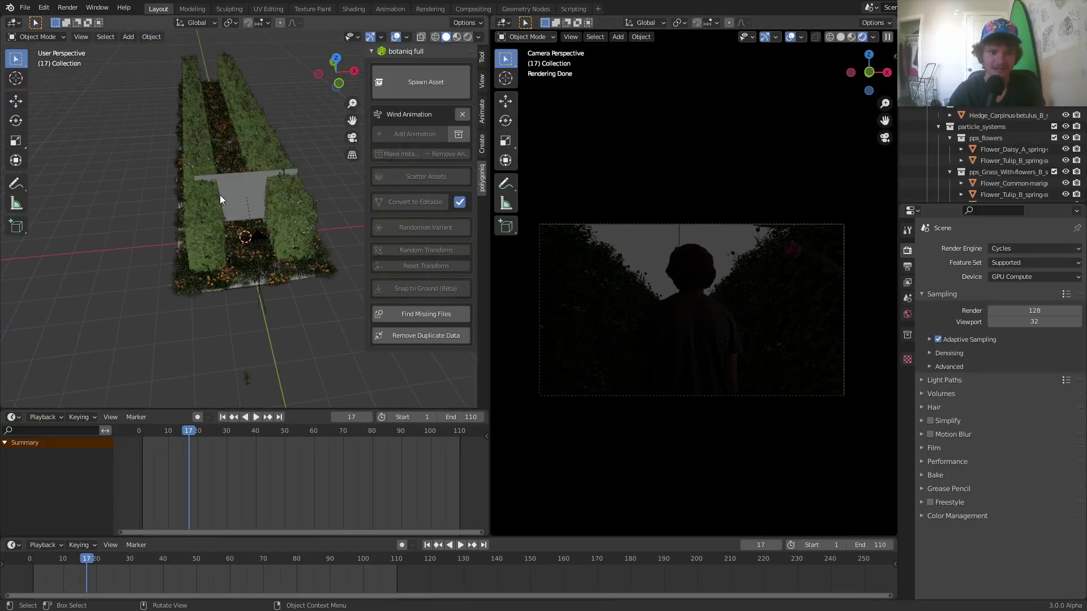
middle_click_drag(219, 195, 226, 170)
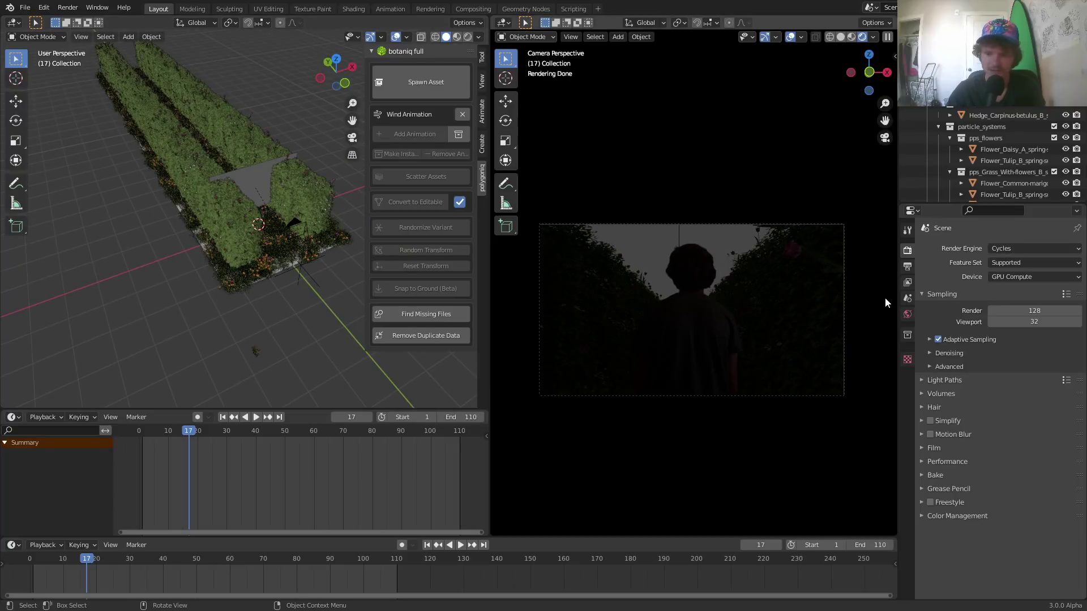
left_click(908, 314)
left_click(989, 317)
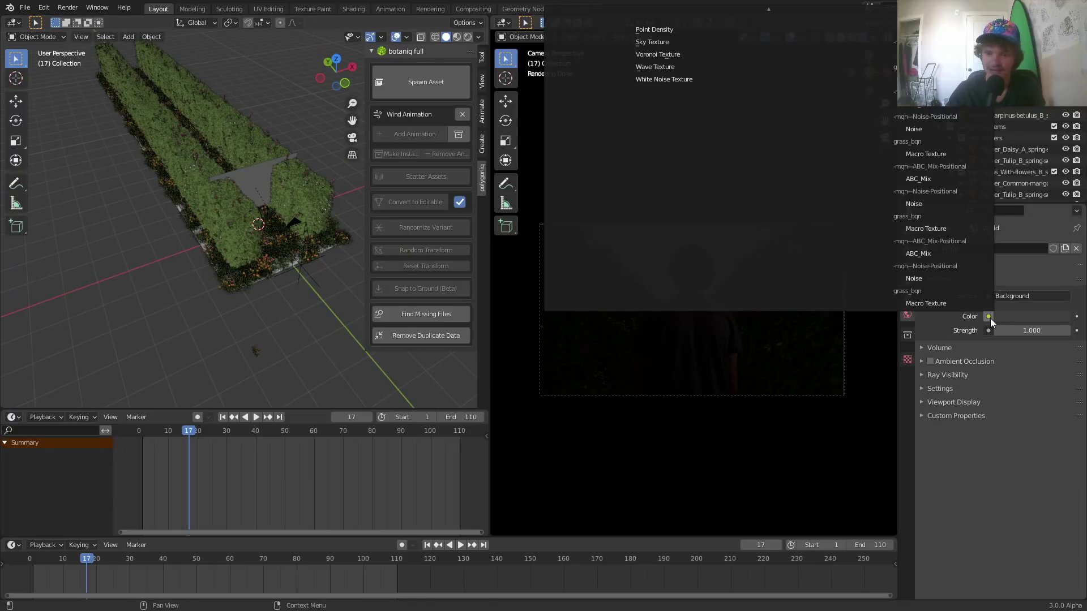
key("Escape")
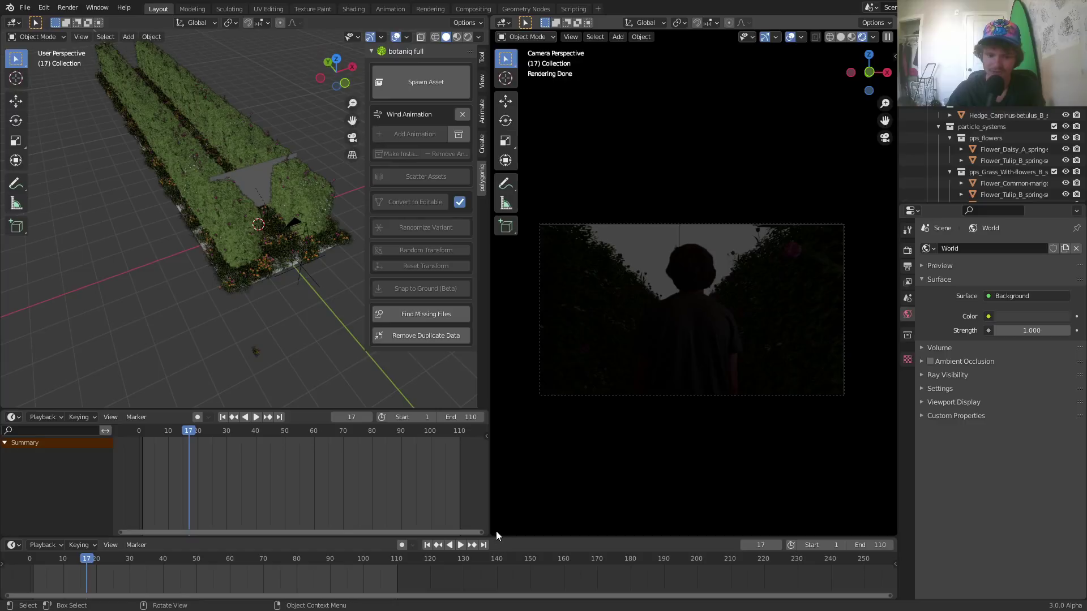
Step: Split the rendered camera viewport horizontally into two stacked 3D views
left_click_drag(495, 533, 498, 420)
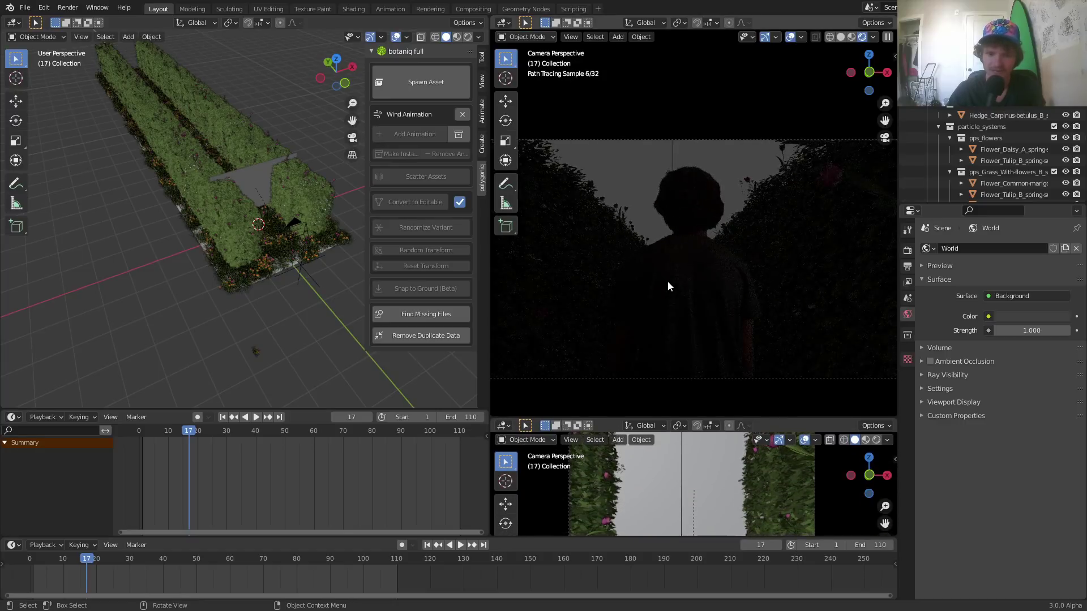
scroll(668, 282, "down", 1)
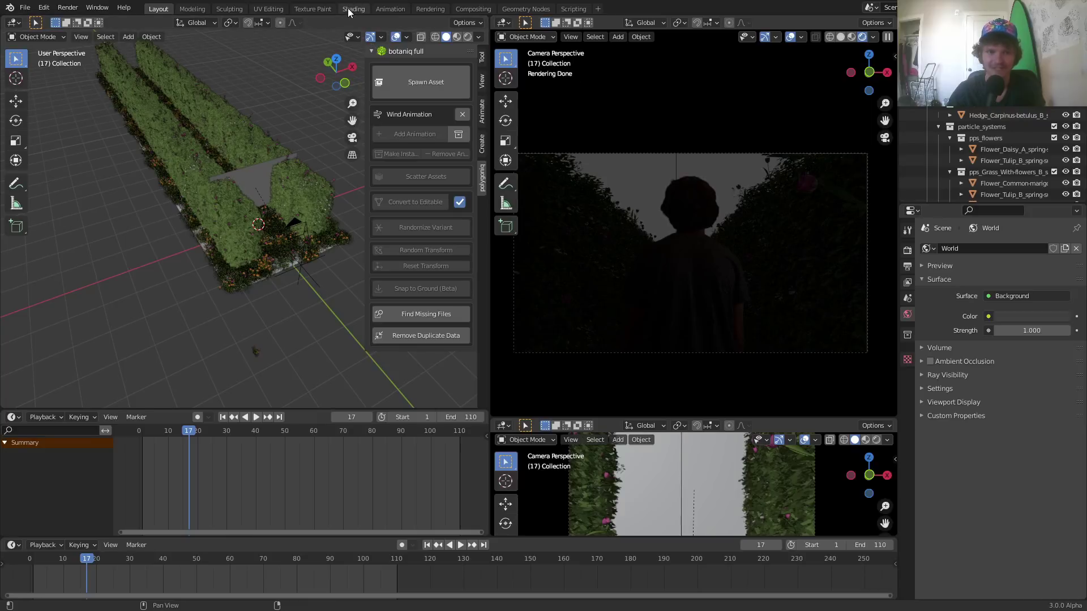
Step: Turn the small lower viewport into a Shader Editor and display the World node tree
left_click(508, 427)
left_click(533, 530)
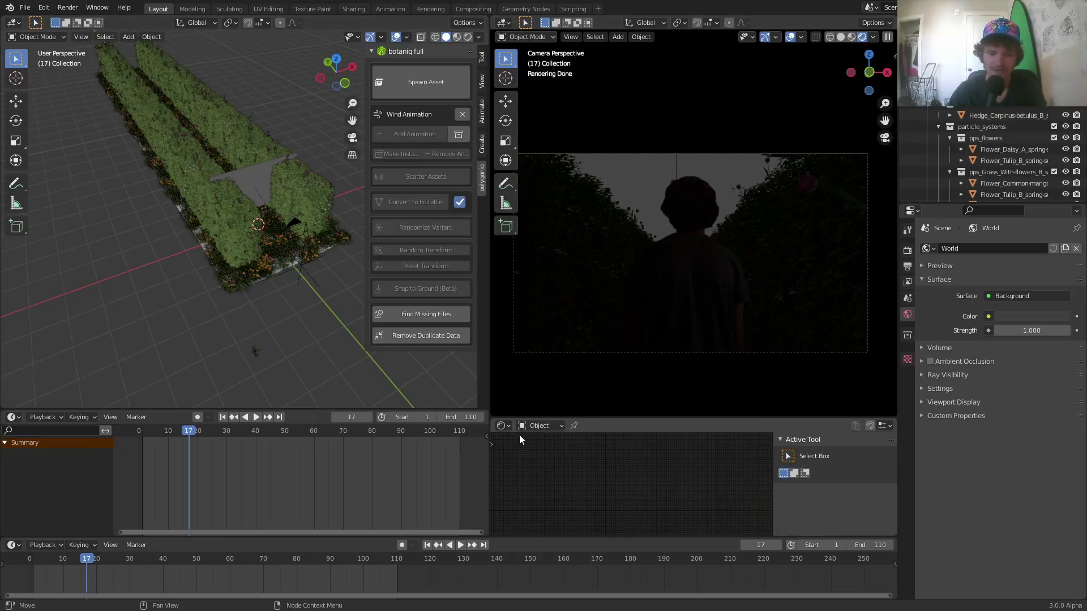
left_click(538, 426)
left_click(532, 452)
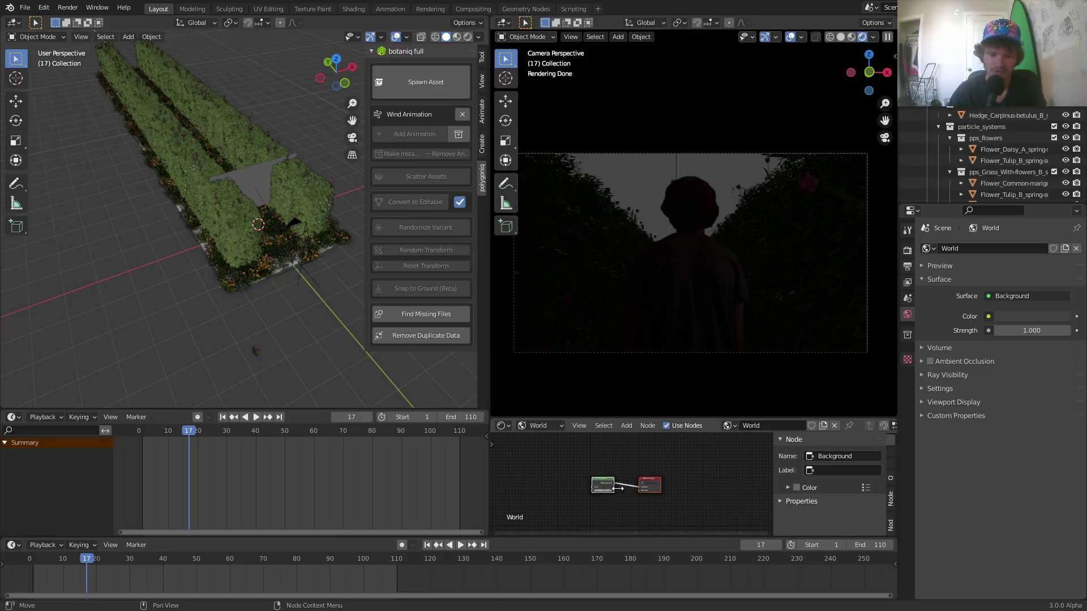
Step: Add an Environment Texture with its Mapping and Texture Coordinate nodes to the world's Background node
scroll(618, 488, "up", 5)
middle_click_drag(613, 460, 707, 465)
left_click(708, 465)
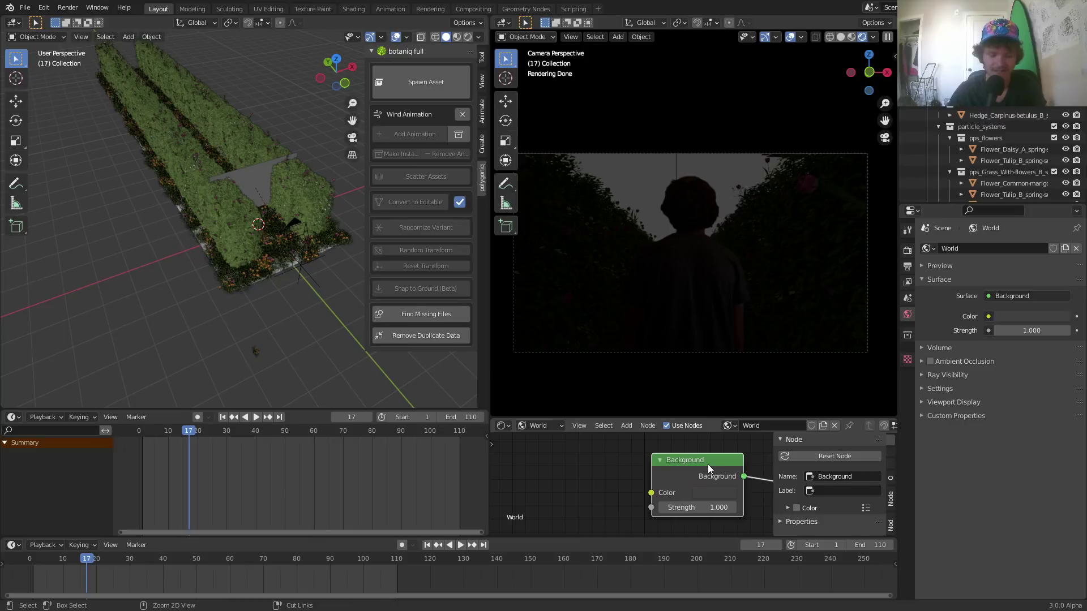
key("ctrl+t")
scroll(647, 472, "down", 4)
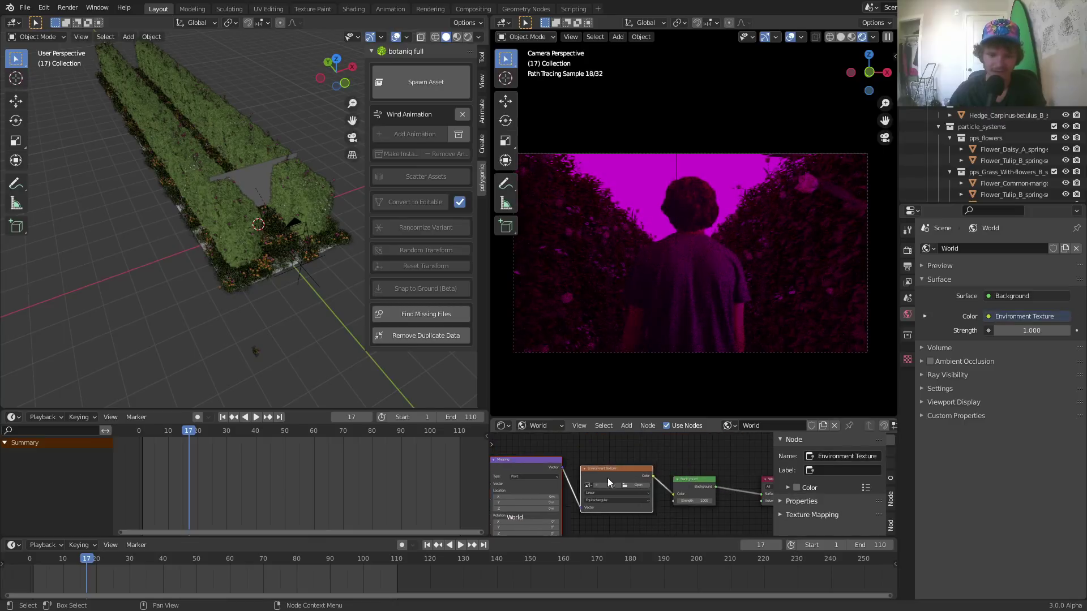
Step: Load cloud_layers_2k.hdr from the HDRIs folder into the Environment Texture and check the sky around the scene
scroll(607, 478, "up", 5)
left_click(637, 490)
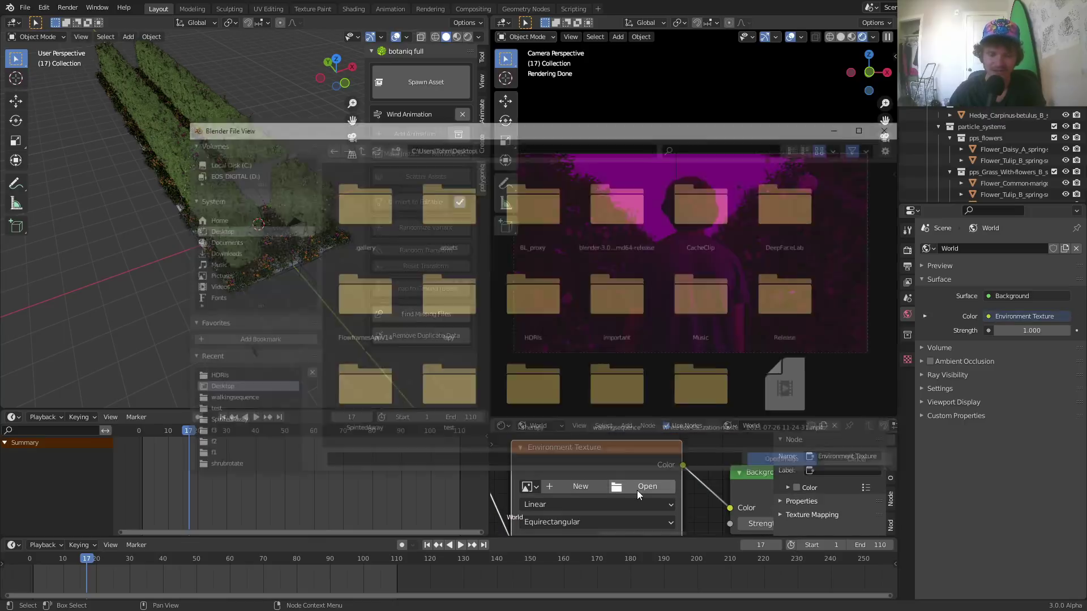
scroll(214, 446, "down", 1)
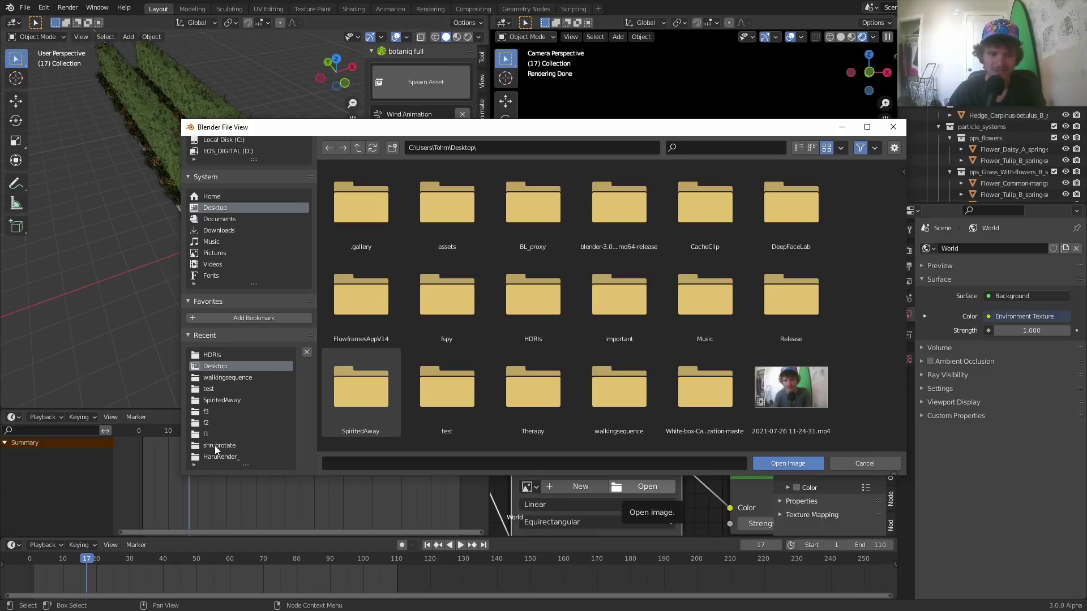
left_click(212, 354)
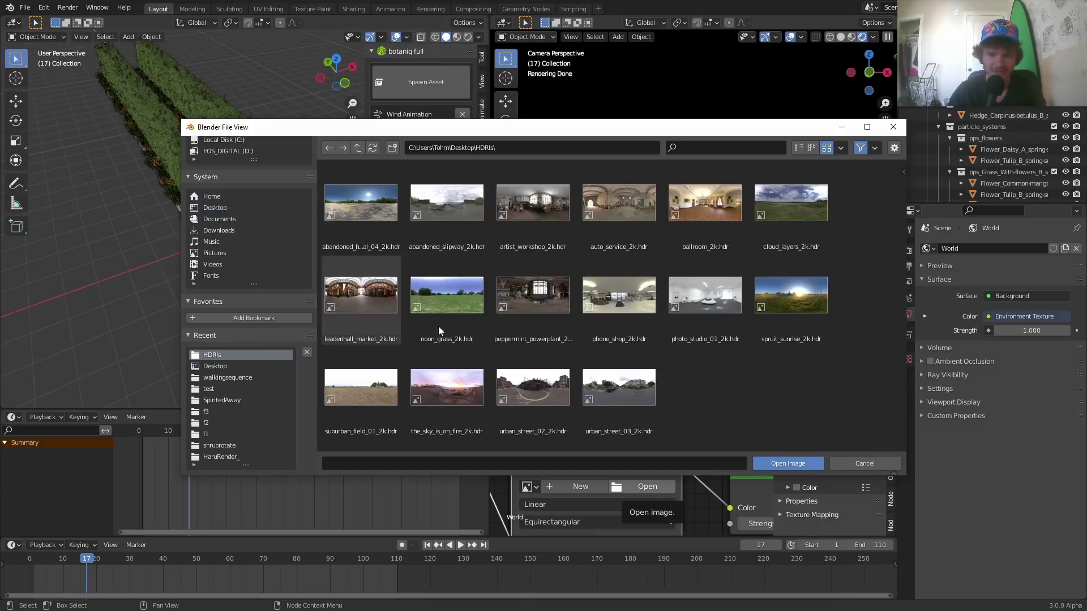
double_click(800, 198)
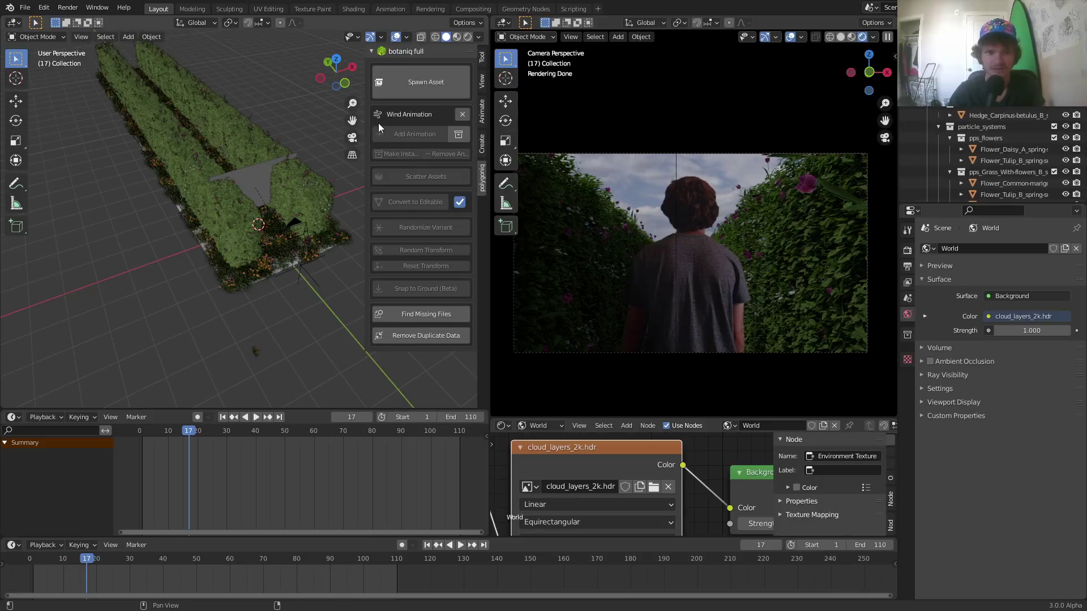
mouse_move(675, 195)
middle_mouse_down()
mouse_move(700, 197)
mouse_move(735, 159)
mouse_move(858, 152)
mouse_move(728, 186)
middle_mouse_up()
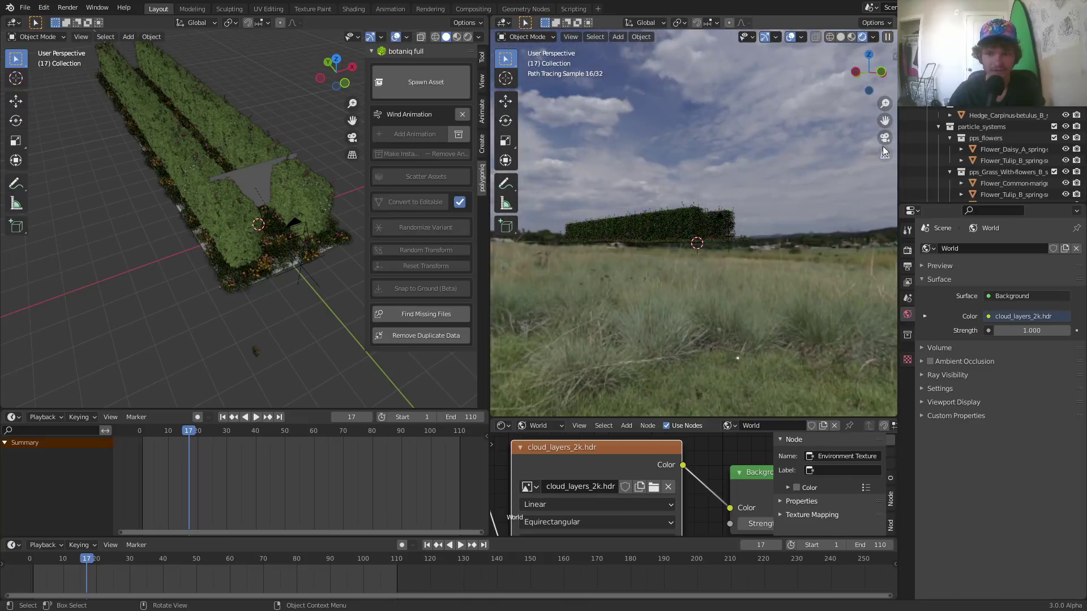
left_click(885, 137)
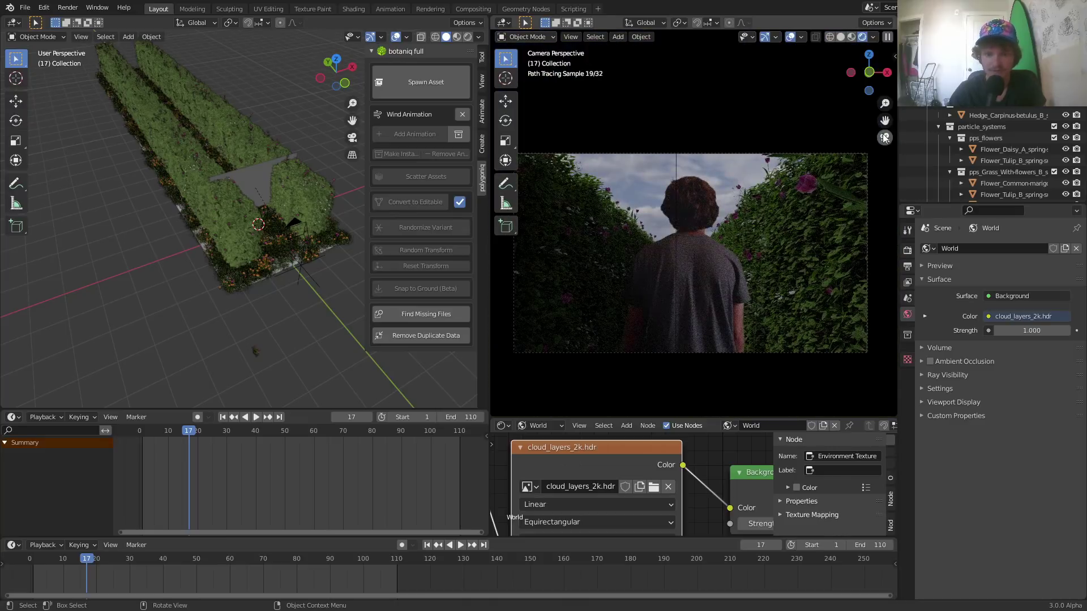
Step: Try a 180° Z rotation in the environment's Mapping node, and undo it
middle_click_drag(588, 488, 493, 525)
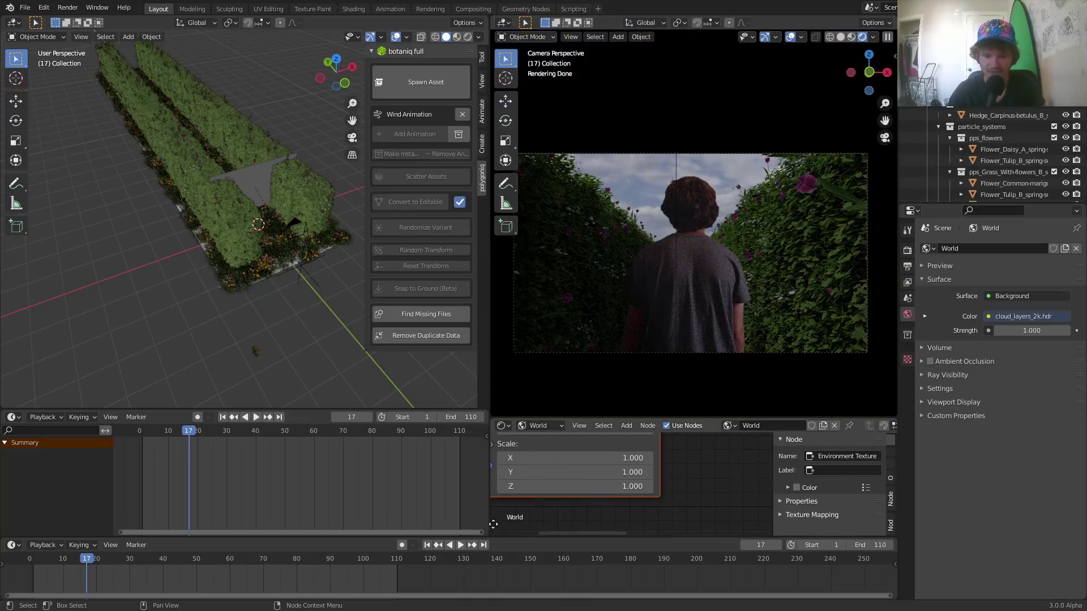
scroll(559, 489, "down", 5)
middle_click_drag(568, 469, 612, 506)
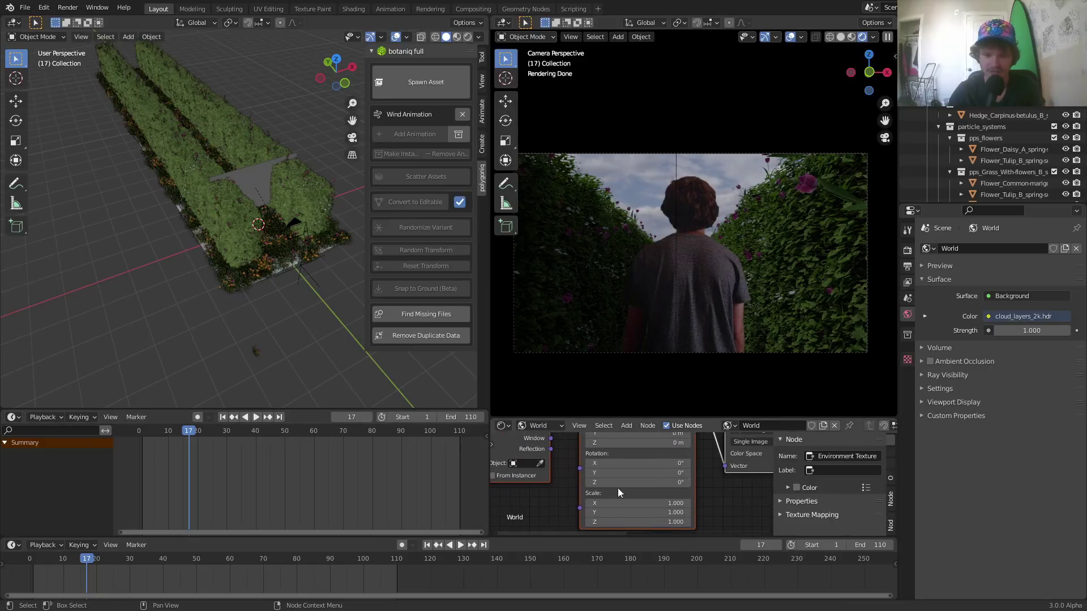
left_click(619, 483)
type("180")
key("Return")
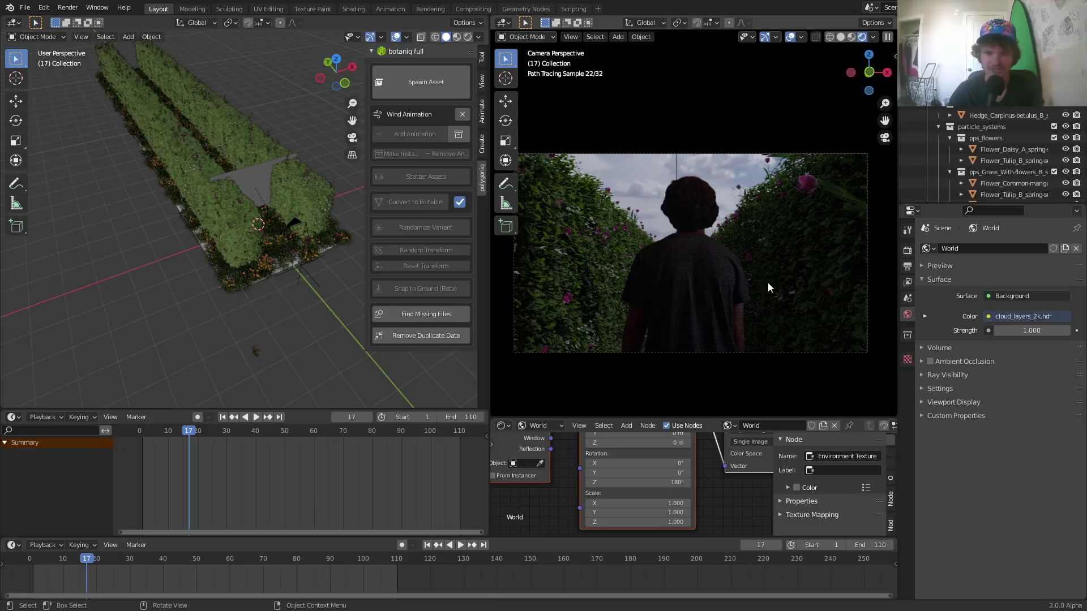
key("ctrl+z")
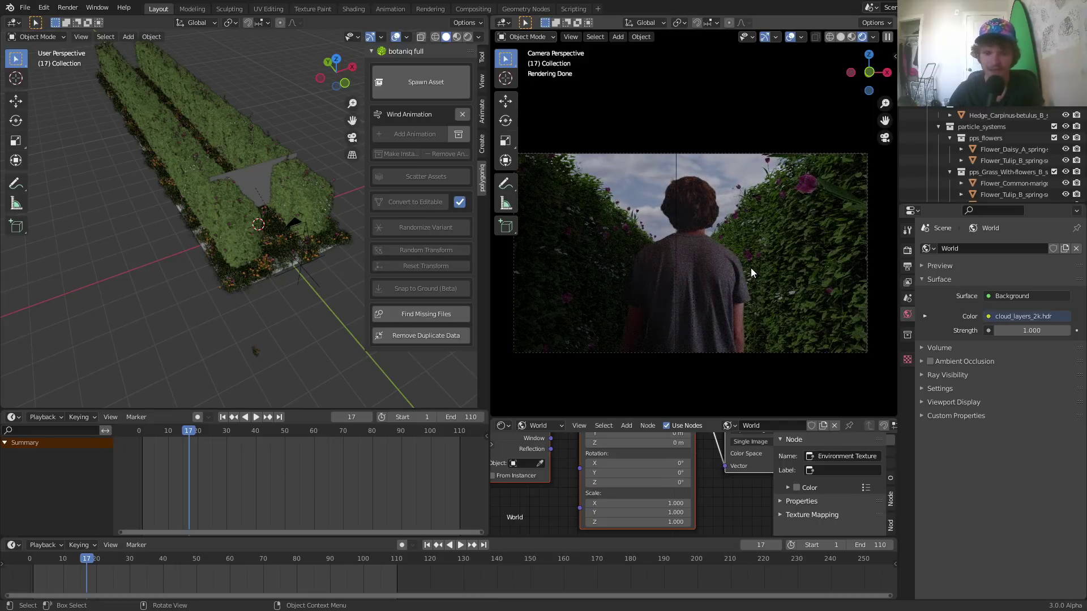
Step: Preview the animation playback, return to frame 1 and save the project
key("space")
key("space")
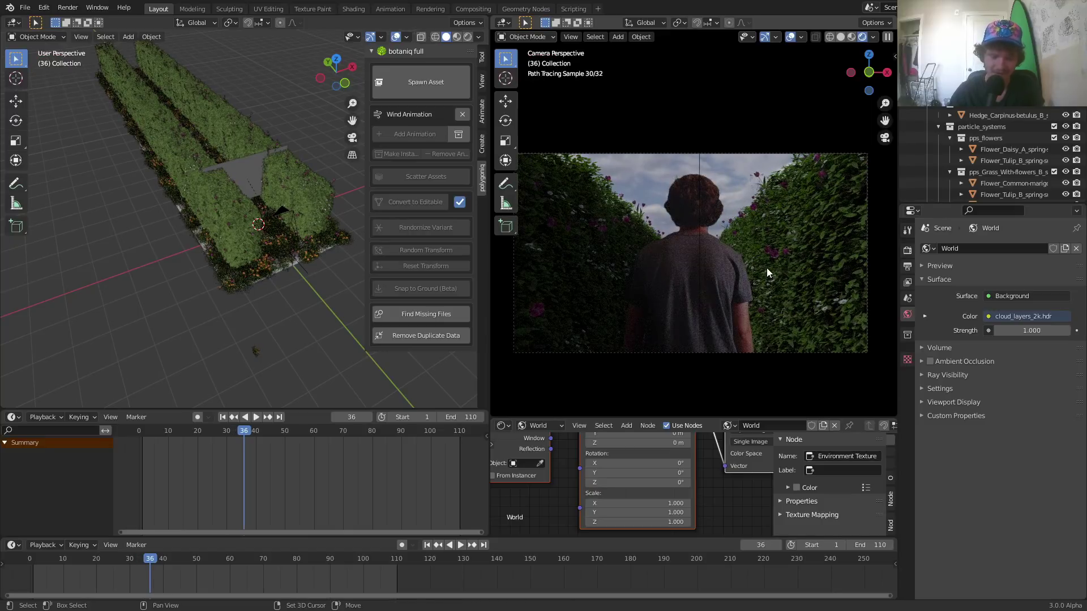
key("shift+Left")
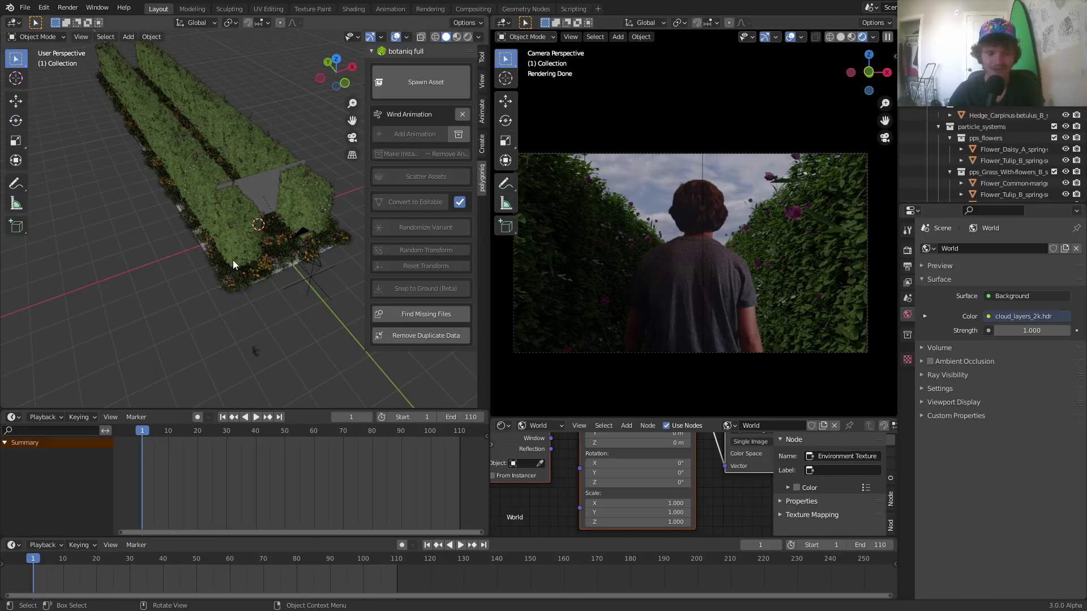
key("ctrl+s")
Step: Add a mesh cube at the origin, between the two hedges
middle_click_drag(237, 237, 219, 222)
key("shift+a")
mouse_move(172, 147)
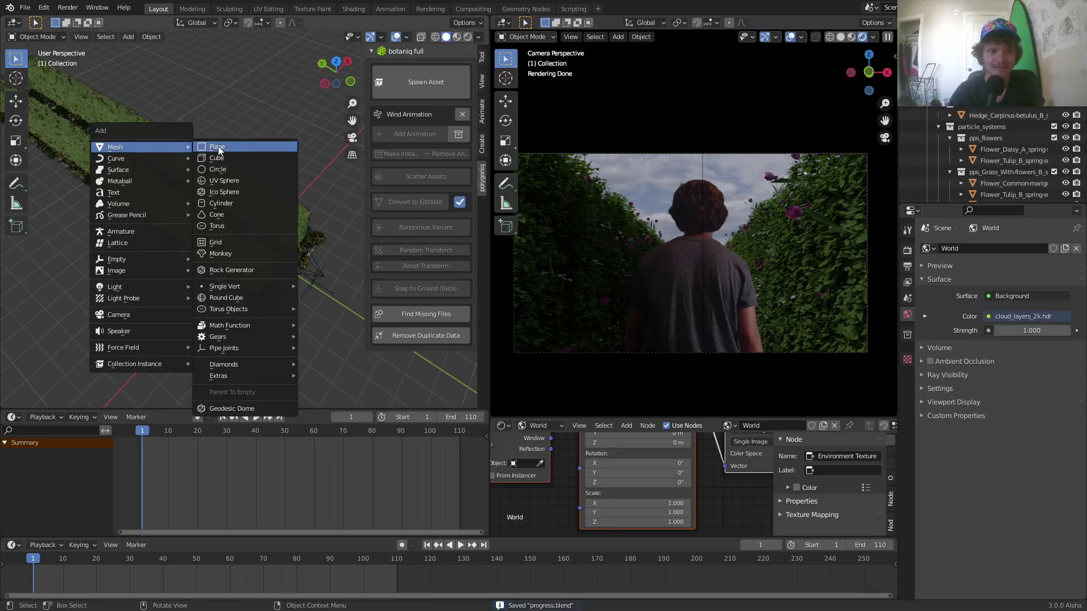
left_click(222, 158)
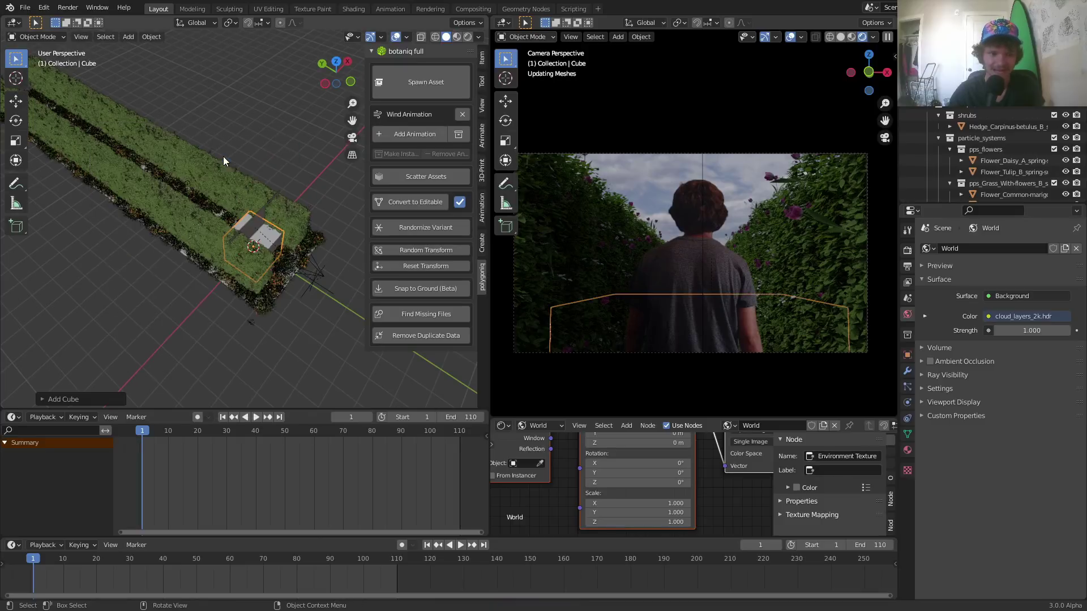
Step: In front view, scale the cube's mesh up uniformly in Edit Mode until it is wider than both hedges
left_click(337, 61)
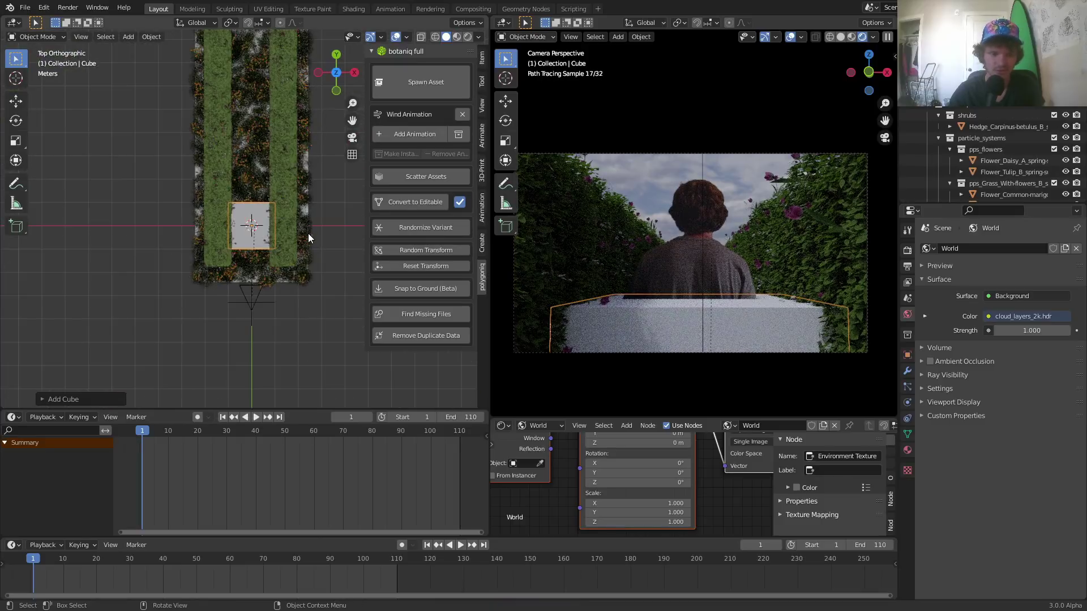
left_click(337, 90)
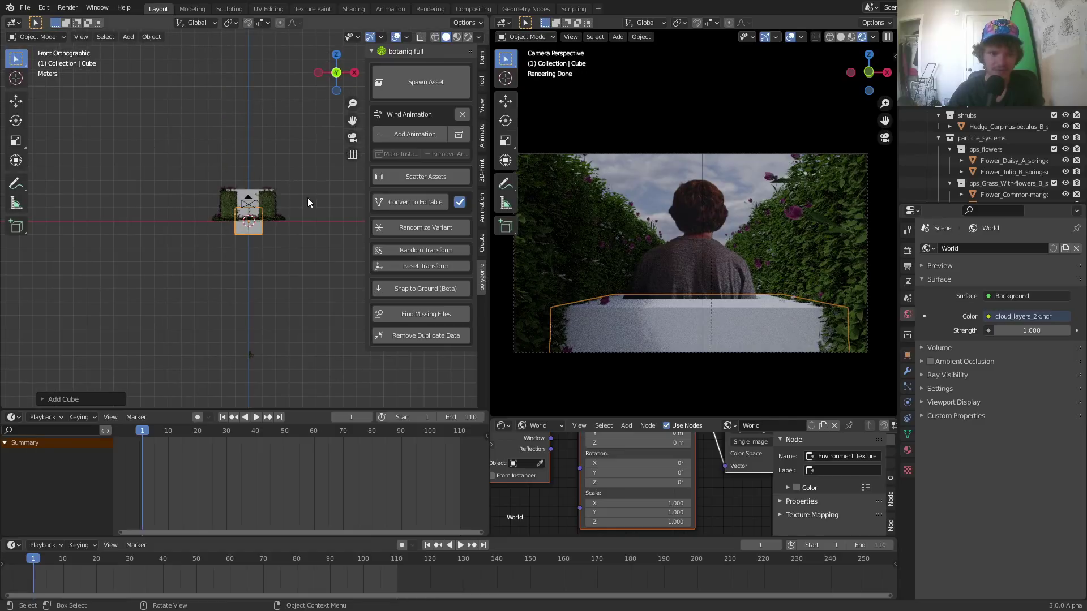
key("Tab")
key("s")
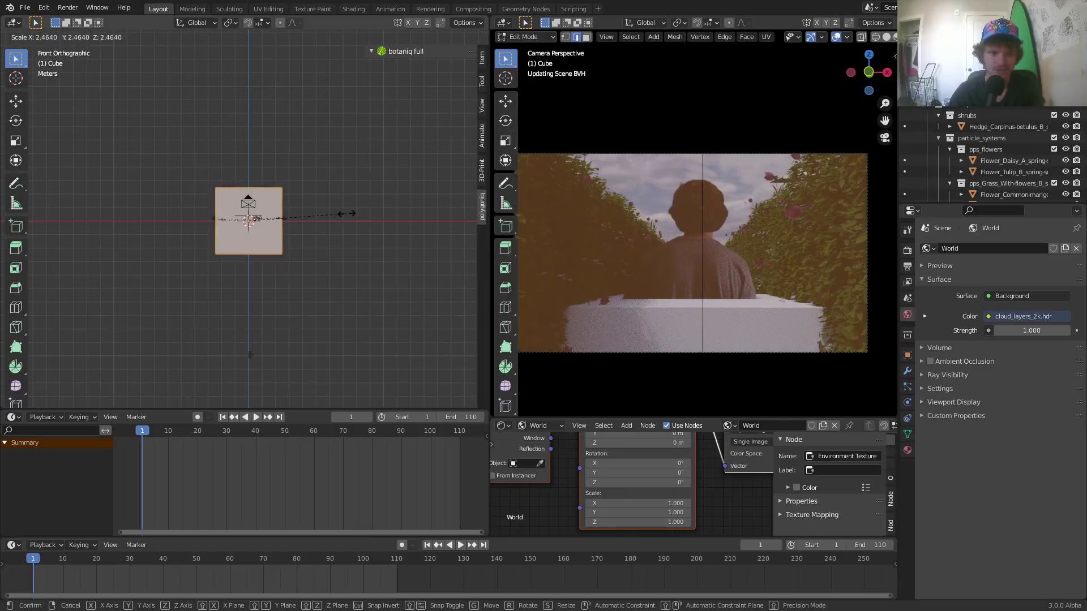
left_click(353, 212)
key("Tab")
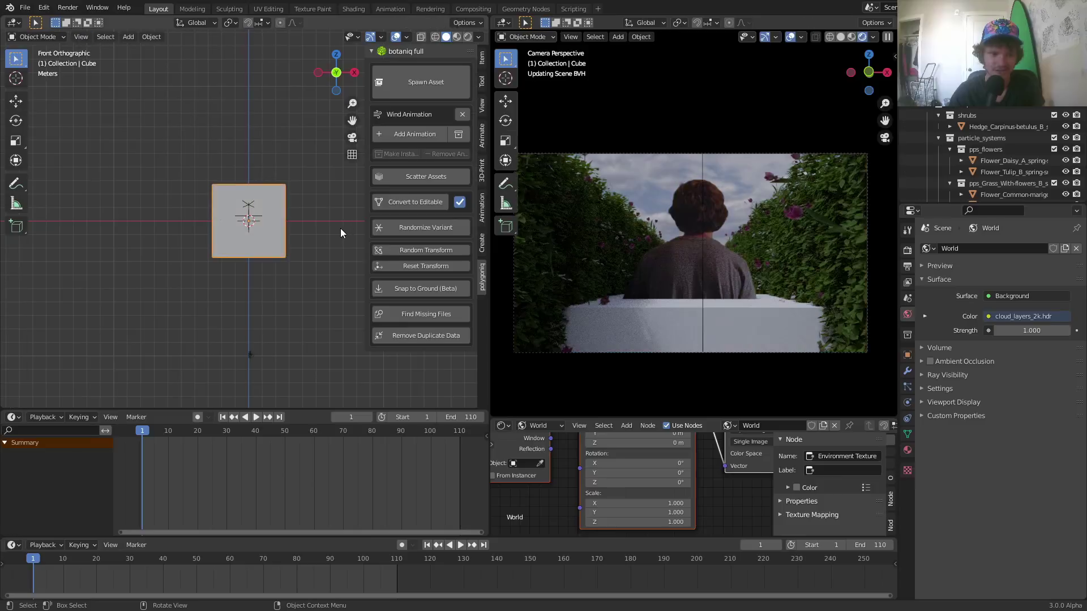
Step: Move the enlarged cube up along Z so it encloses the hedges and the camera's height
key("g")
key("z")
left_click(332, 220)
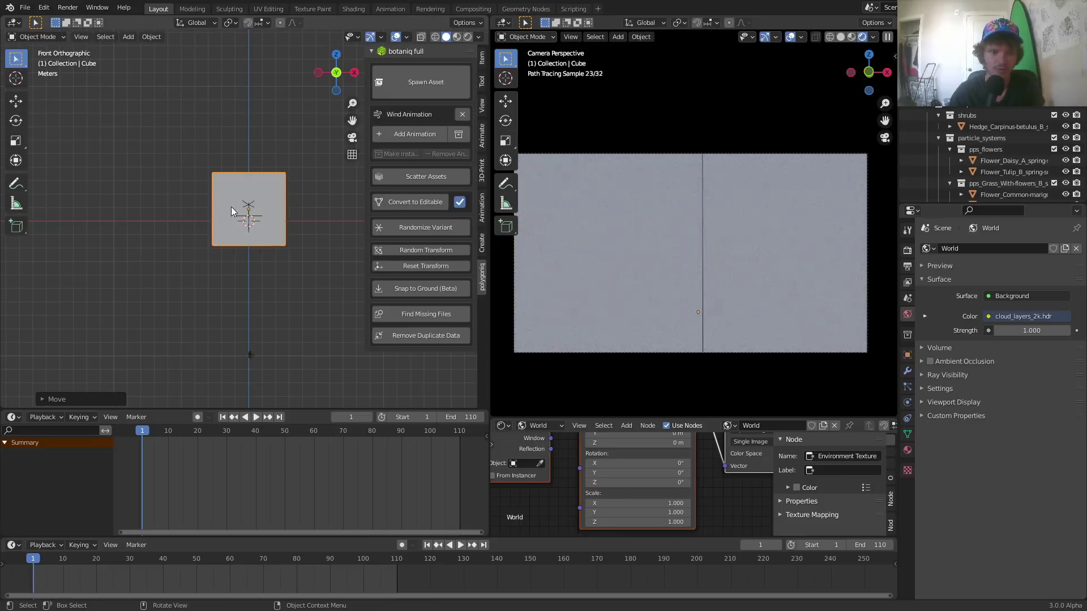
Step: Extend the cube along Y by moving its far face past the distant end of the hedges
middle_click_drag(231, 206, 320, 229)
key("Tab")
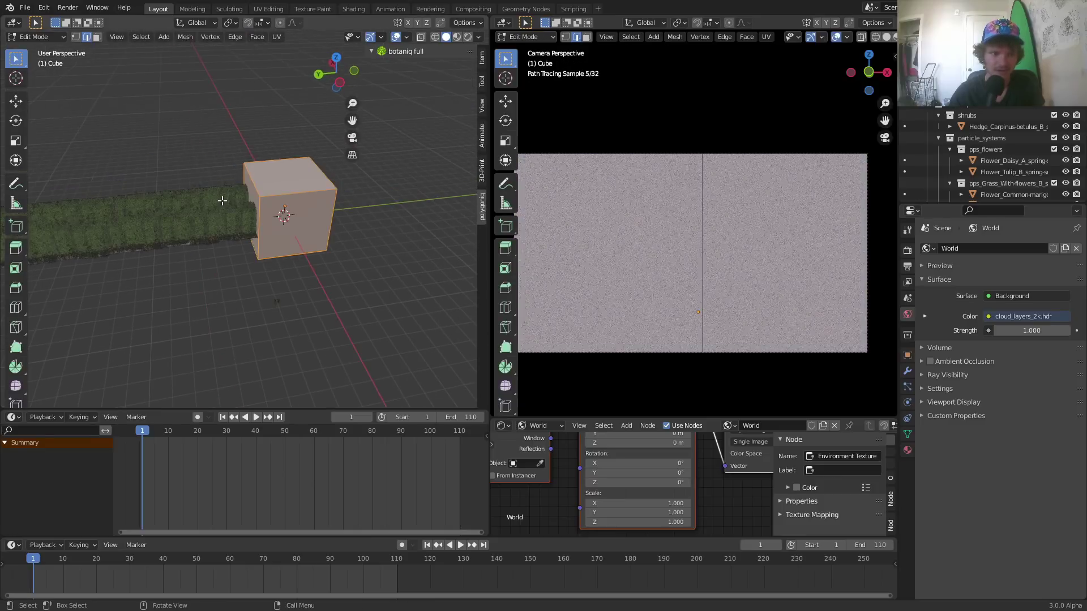
key("3")
left_click(253, 191)
key("g")
key("y")
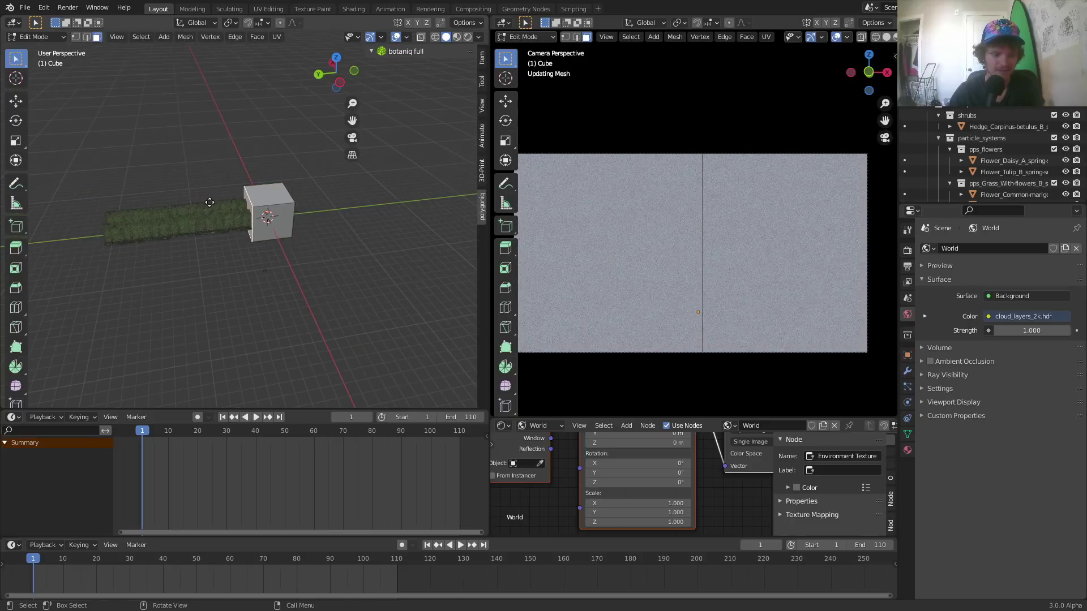
left_click(61, 212)
key("Tab")
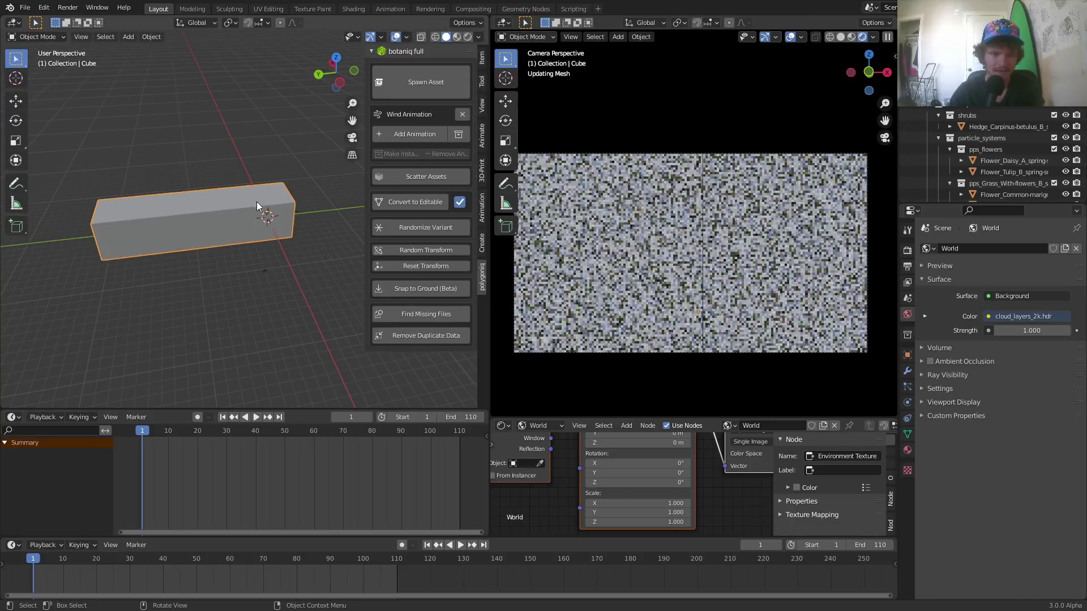
Step: Move the box's near face outward along Y beyond the camera so that the camera sits inside the box
key("Tab")
middle_click_drag(291, 226, 326, 226)
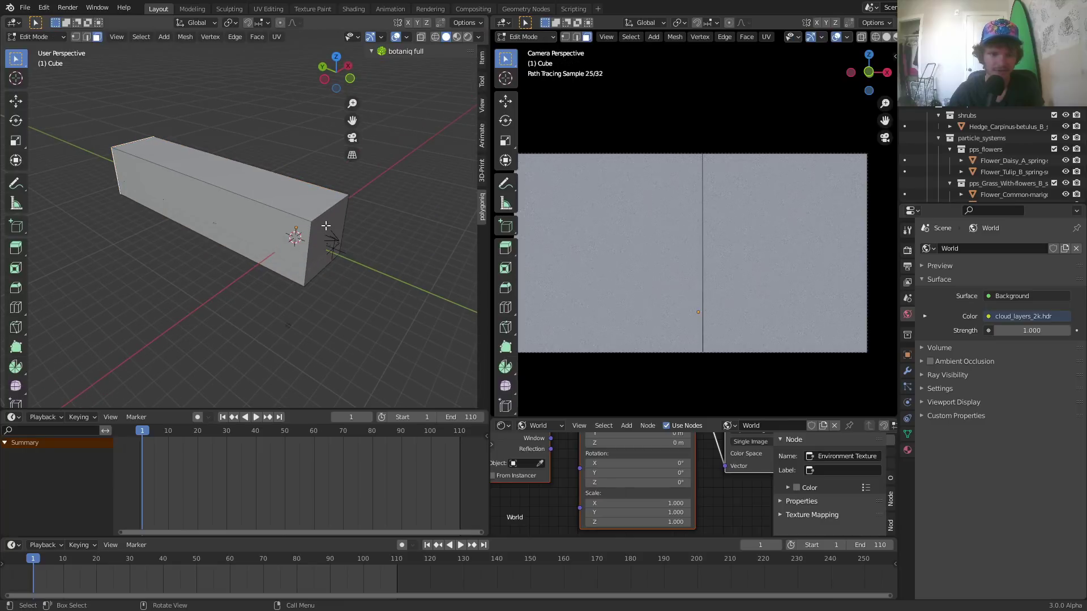
left_click(326, 226)
key("g")
key("y")
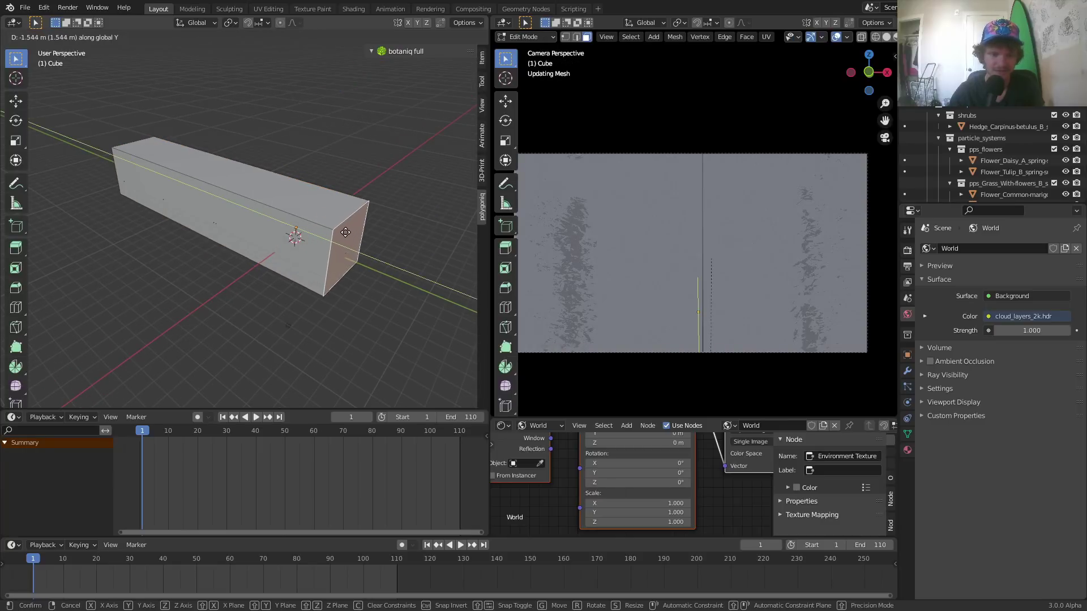
left_click(352, 232)
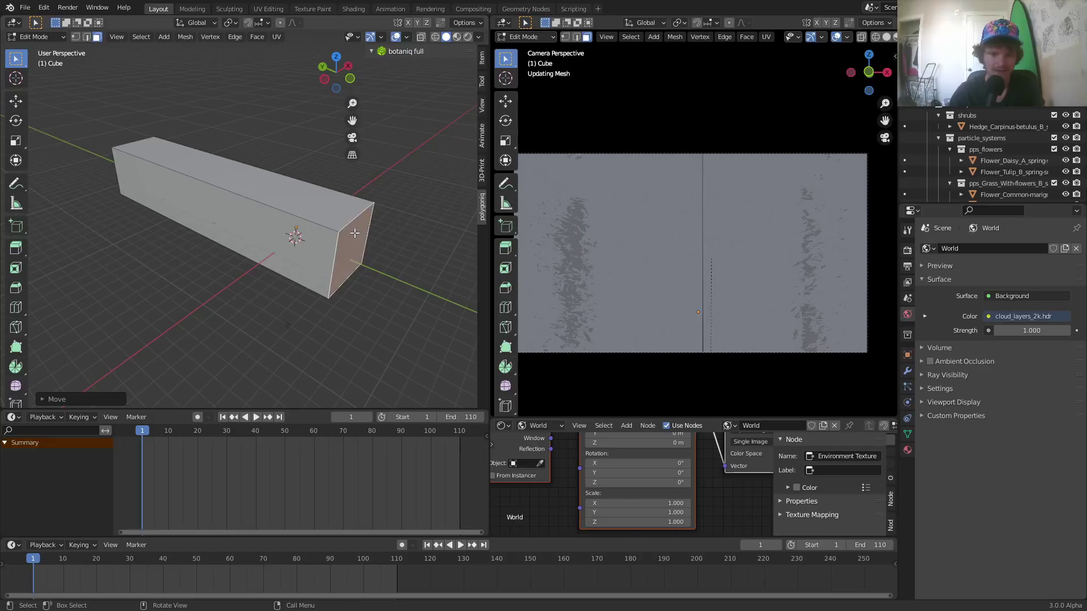
scroll(355, 232, "up", 3)
key("Tab")
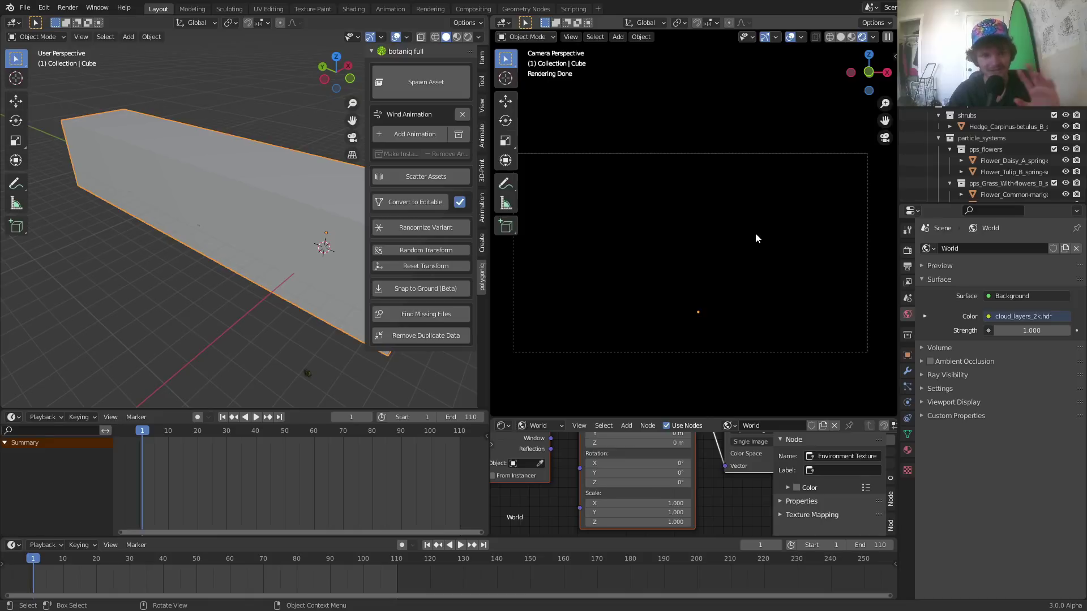
Step: Switch the Shader Editor to object materials, enlarge its area and hide its sidebar
left_click(540, 426)
left_click(542, 440)
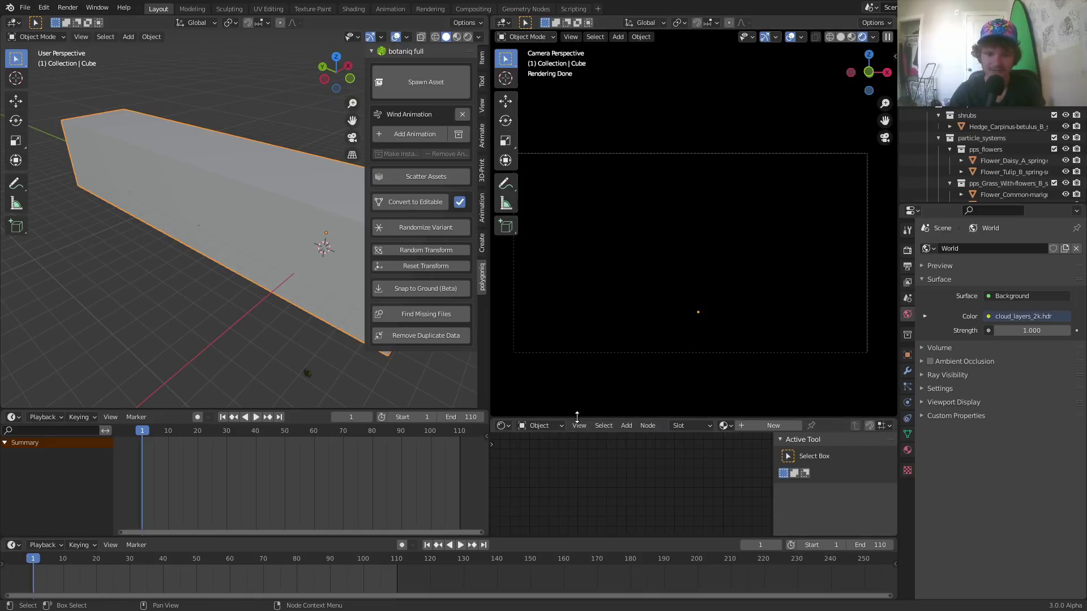
left_click_drag(577, 418, 573, 389)
key("n")
Step: Create a new material for the box and name it fog
left_click(774, 397)
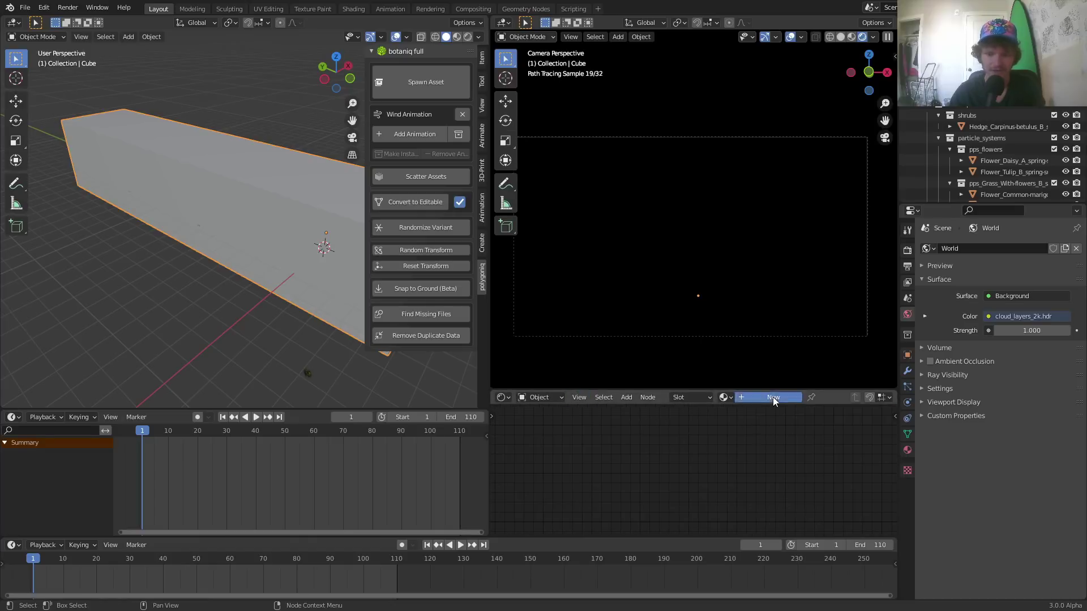
double_click(799, 399)
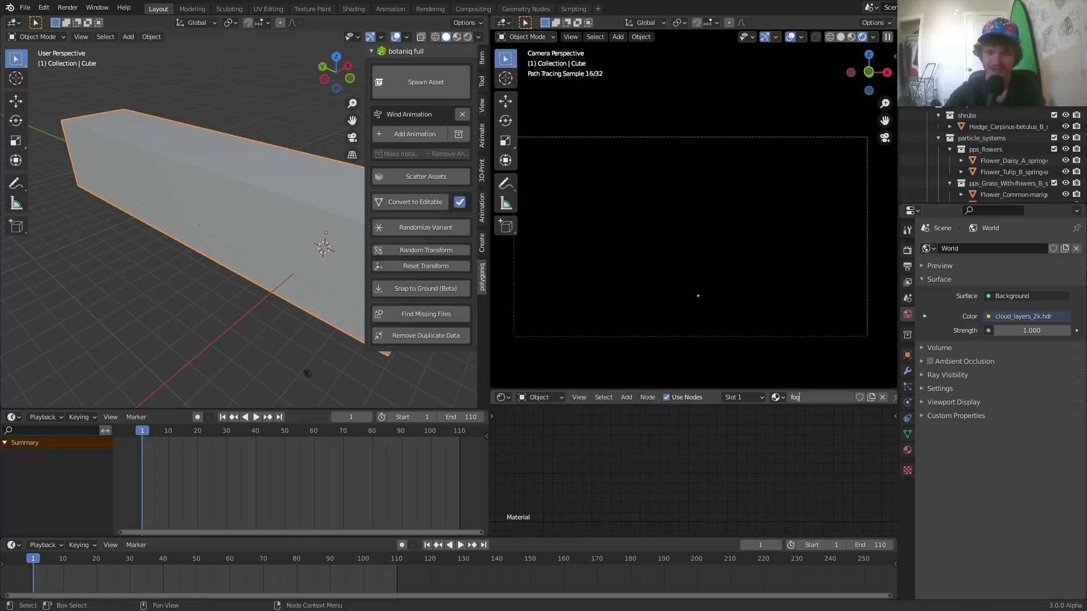
type("fog")
key("Return")
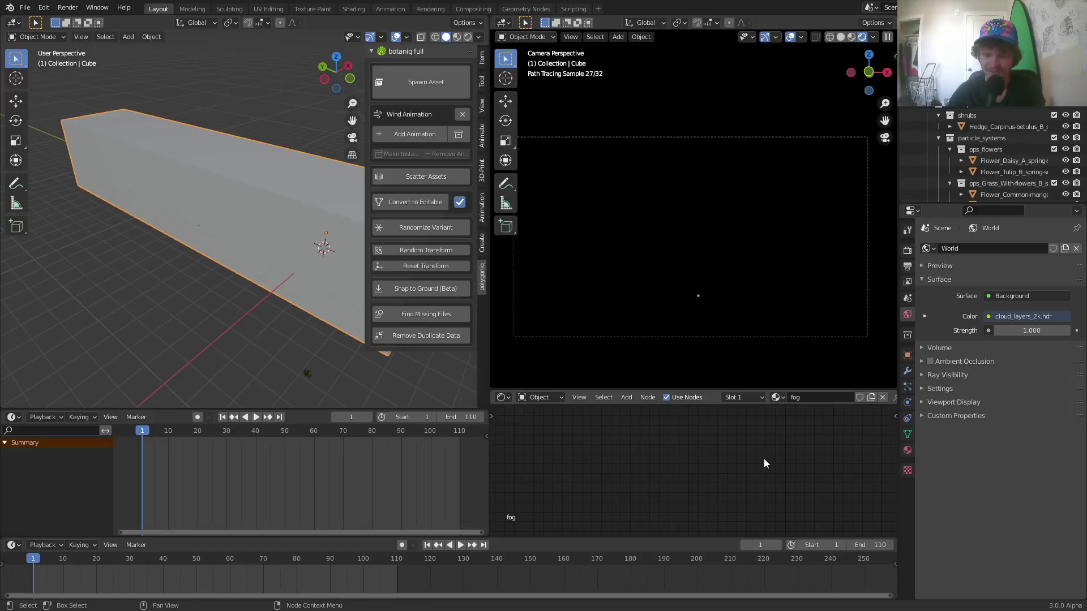
Step: Bring the fog material's Principled BSDF and Material Output nodes into close view
key("Home")
scroll(757, 470, "up", 8)
middle_click_drag(736, 454, 799, 517)
scroll(760, 488, "up", 4)
middle_click_drag(729, 454, 698, 471)
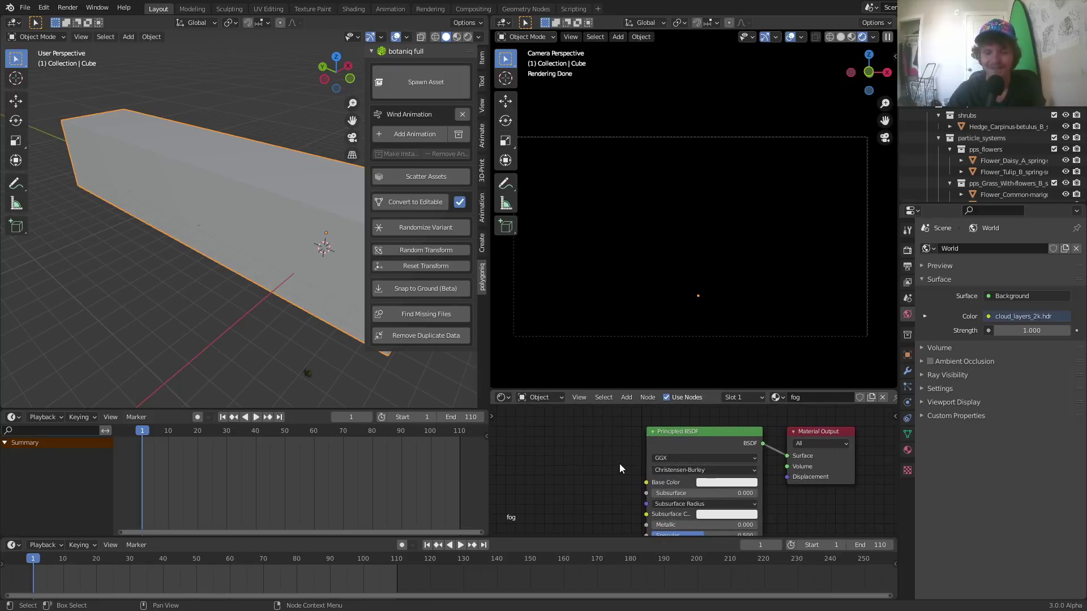
Step: Replace the fog material's Principled BSDF with a Principled Volume node and connect it to the Material Output's Volume input
key("x")
key("shift+a")
type("v")
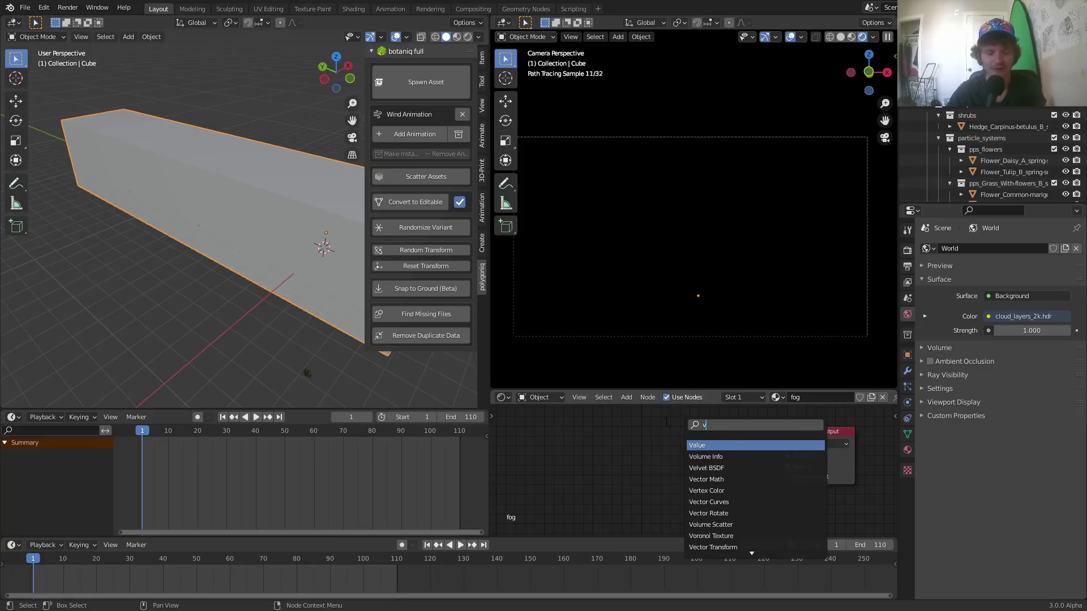
type("ol")
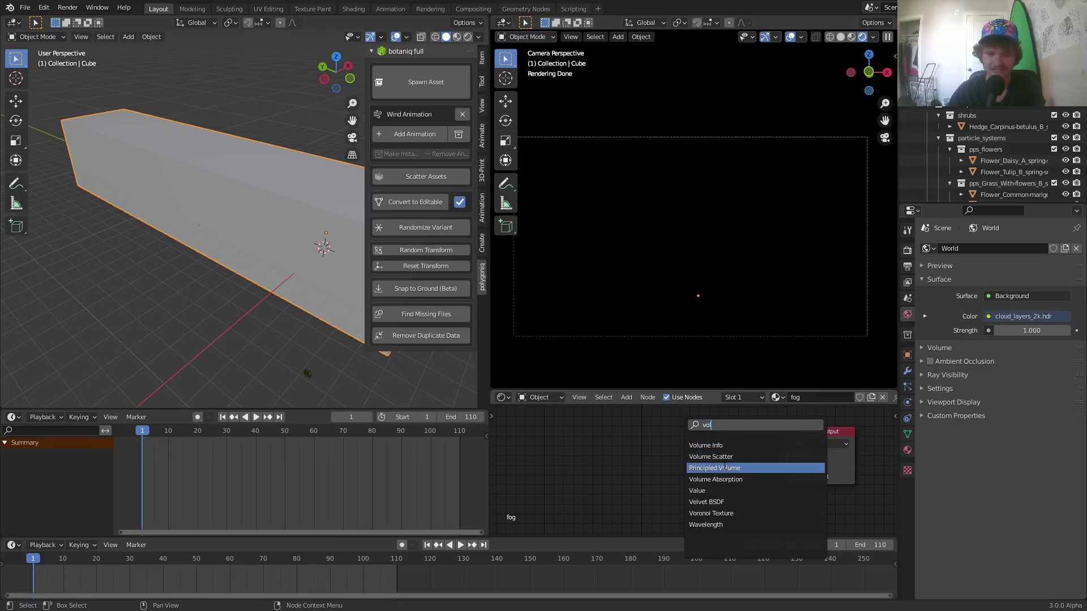
left_click(725, 468)
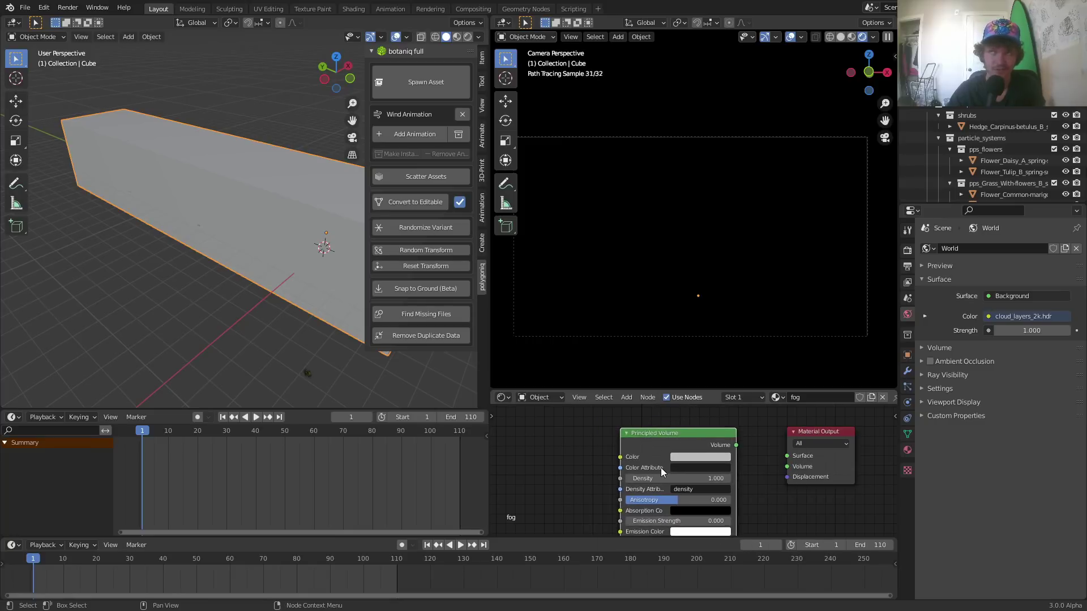
scroll(674, 471, "up", 2)
middle_click_drag(712, 451, 650, 458)
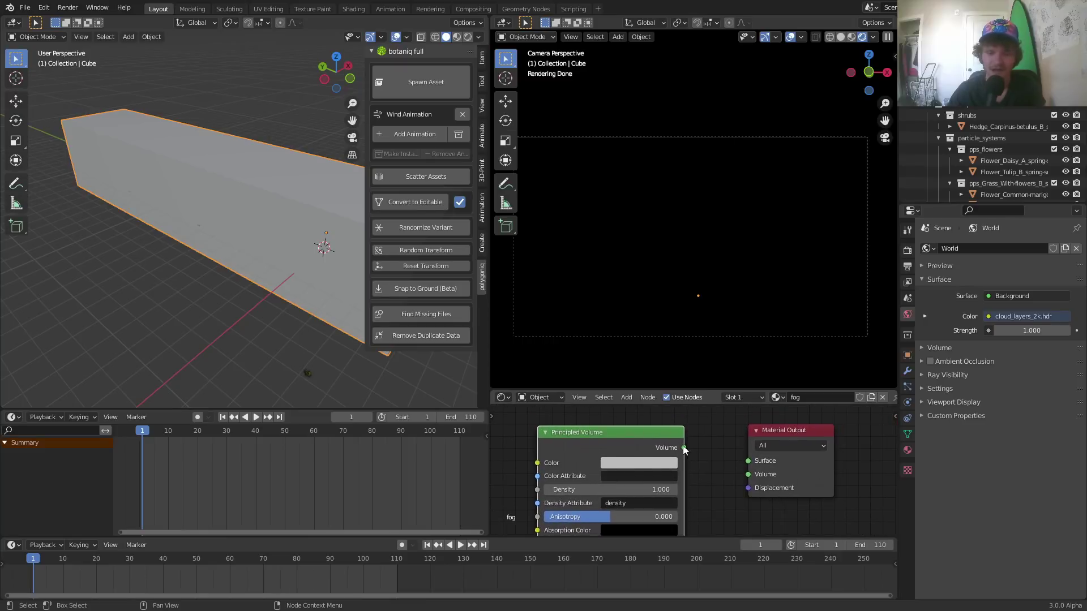
left_click_drag(684, 451, 754, 477)
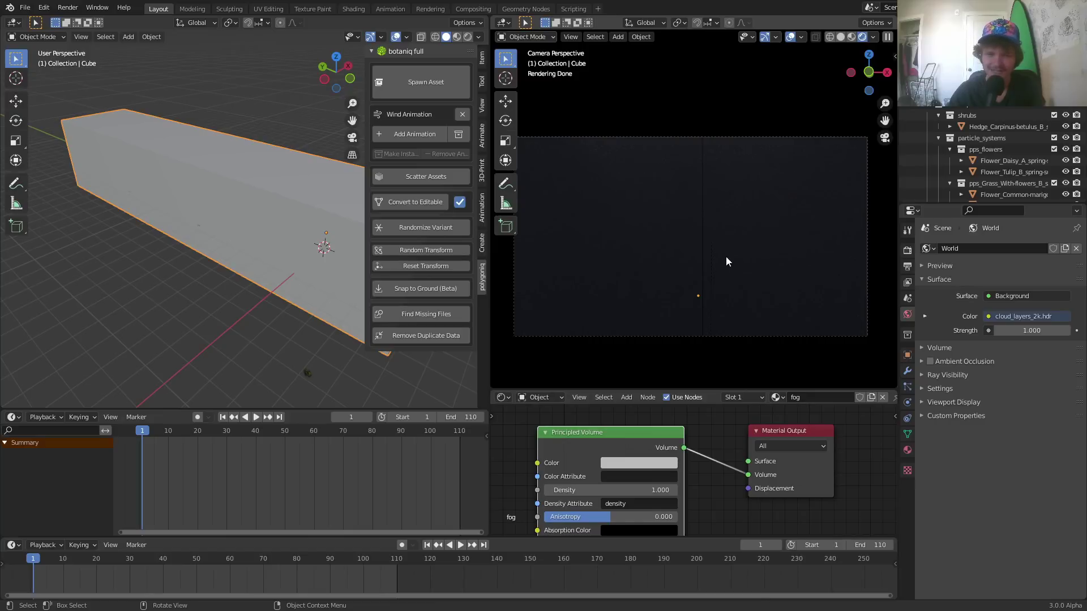
Step: Set the Principled Volume's density to 0.1
middle_click_drag(631, 532, 685, 483)
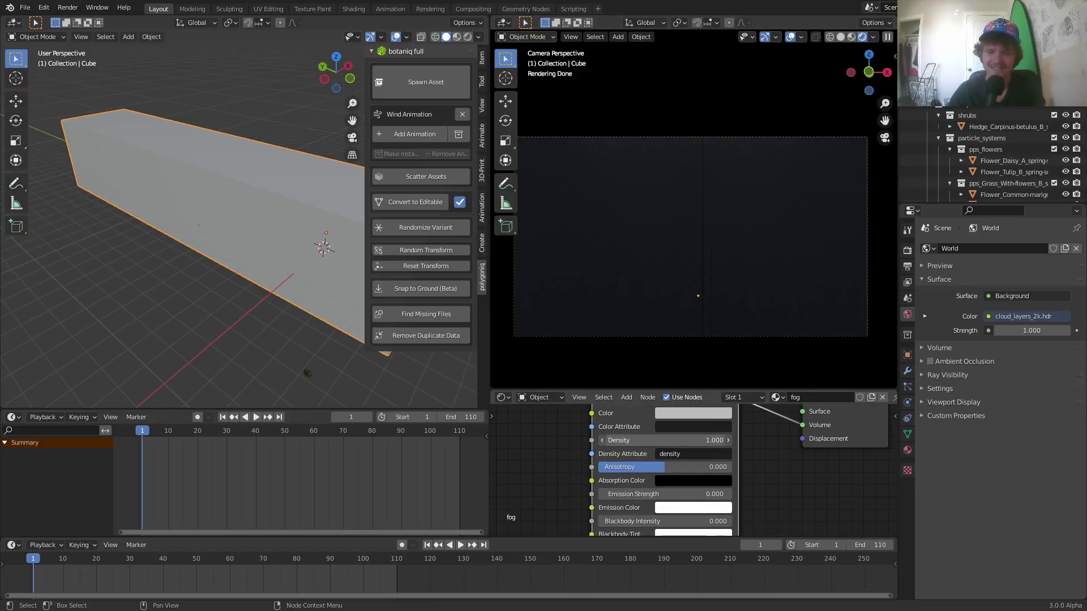
left_click(680, 441)
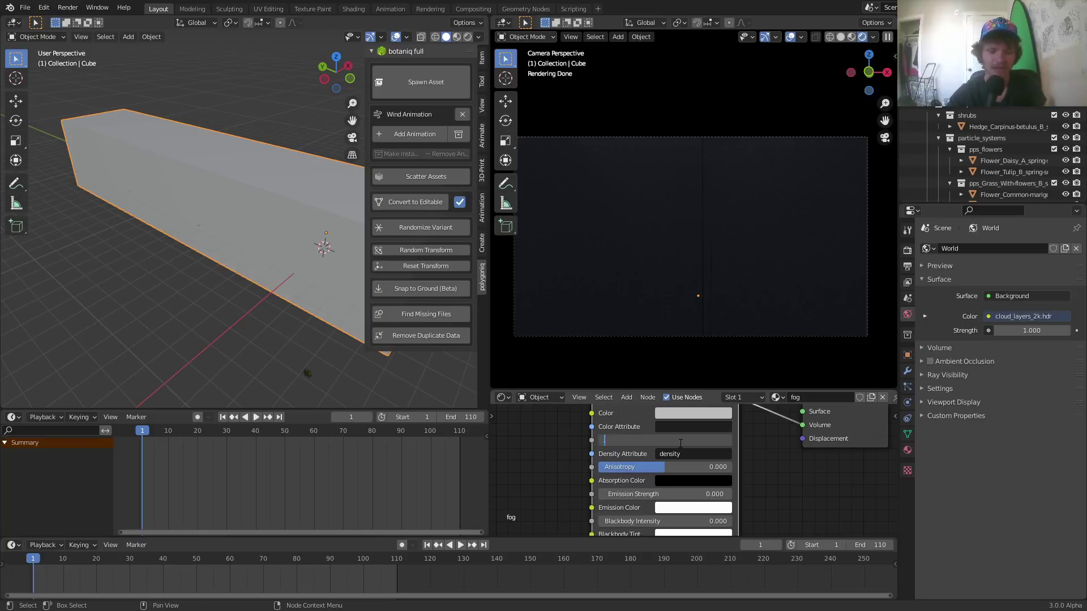
type("0.1")
key("Return")
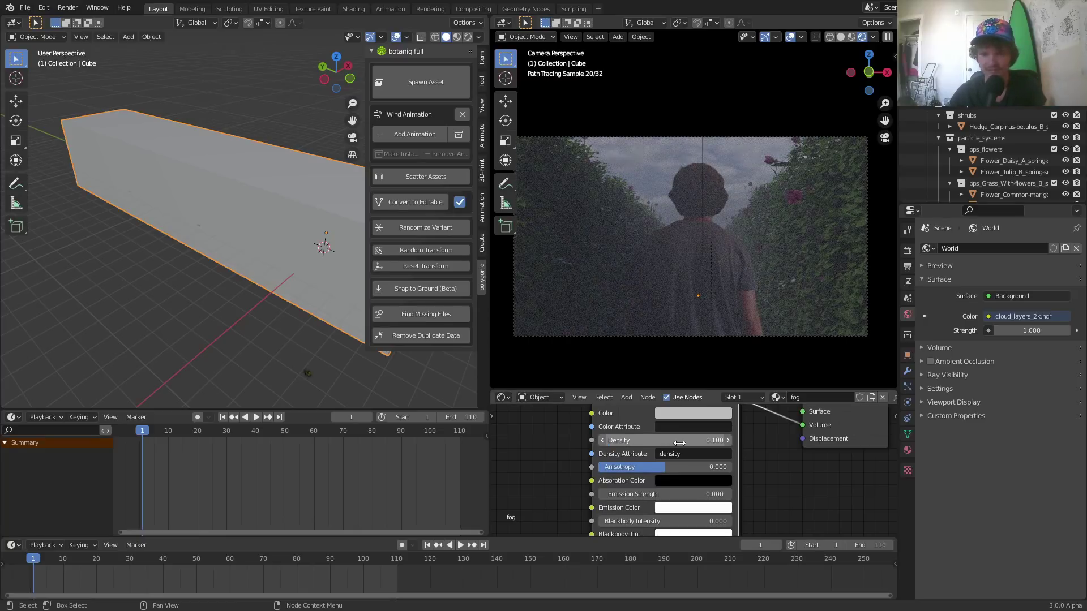
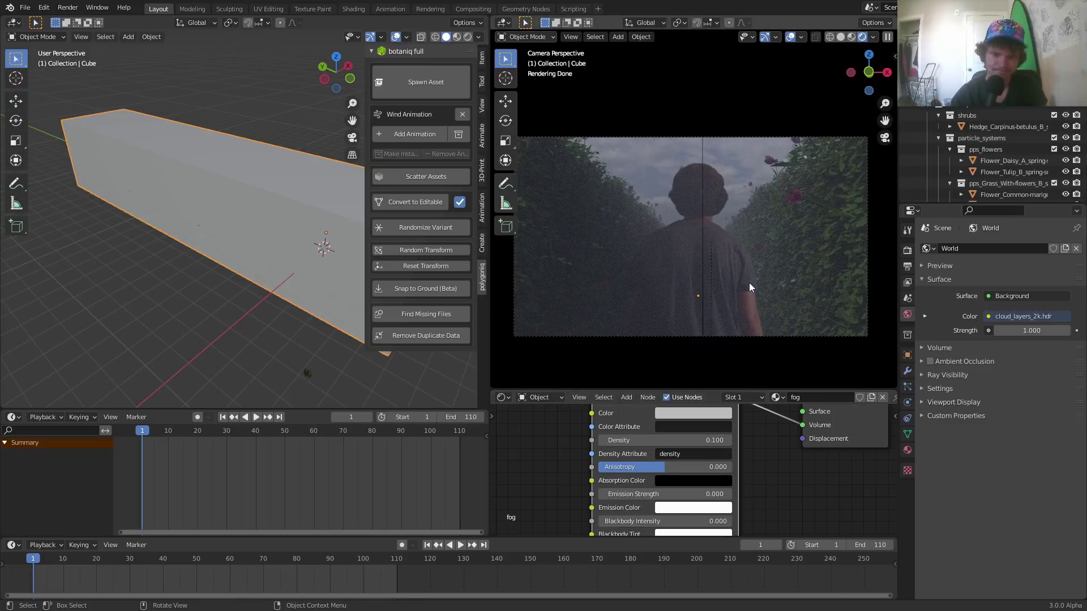
Step: Set the Principled Volume's density to 0.125
left_click(645, 443)
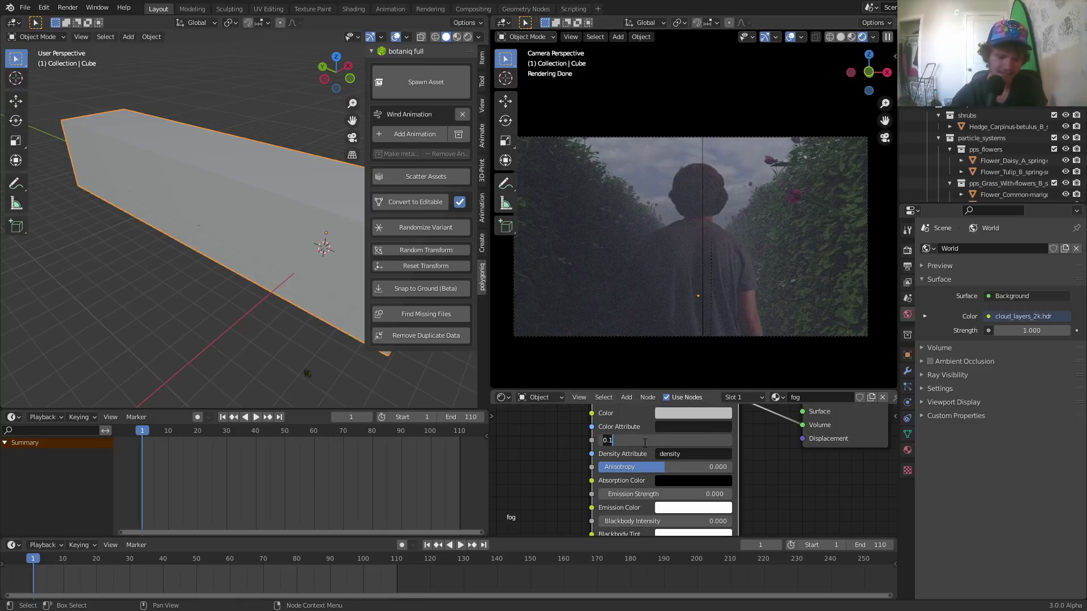
type(".125")
key("Return")
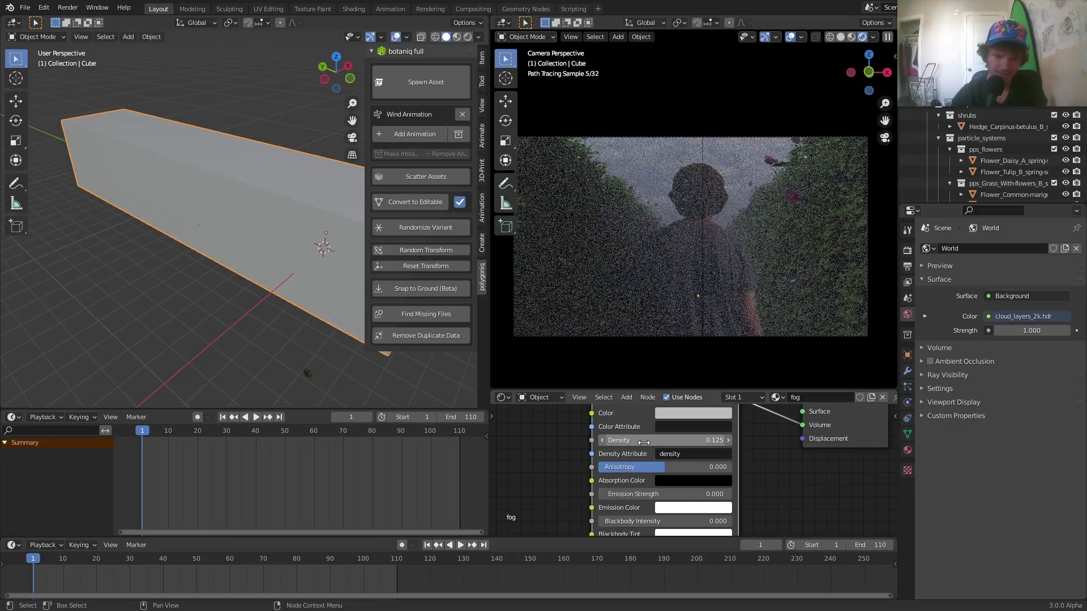
Step: Tint the Principled Volume's color a light warm tan and save the file
left_click(704, 414)
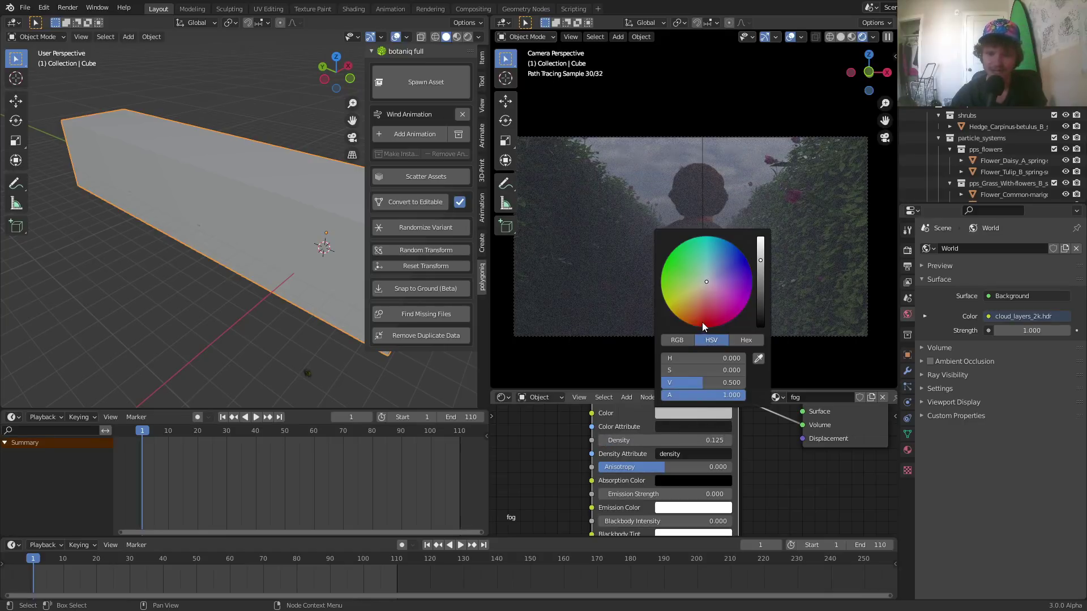
left_click(698, 295)
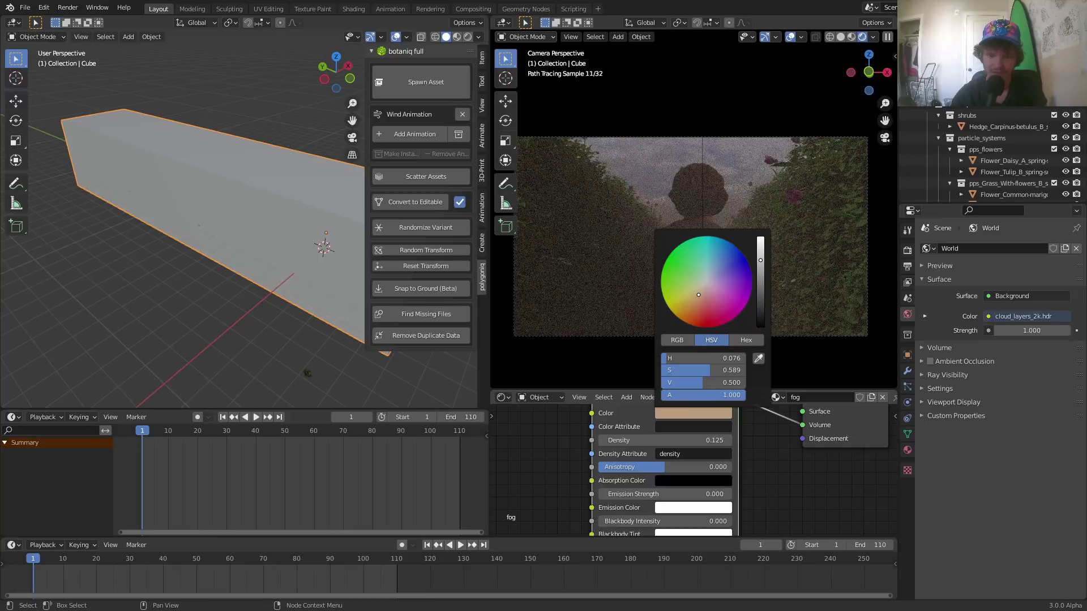
left_click_drag(699, 295, 700, 293)
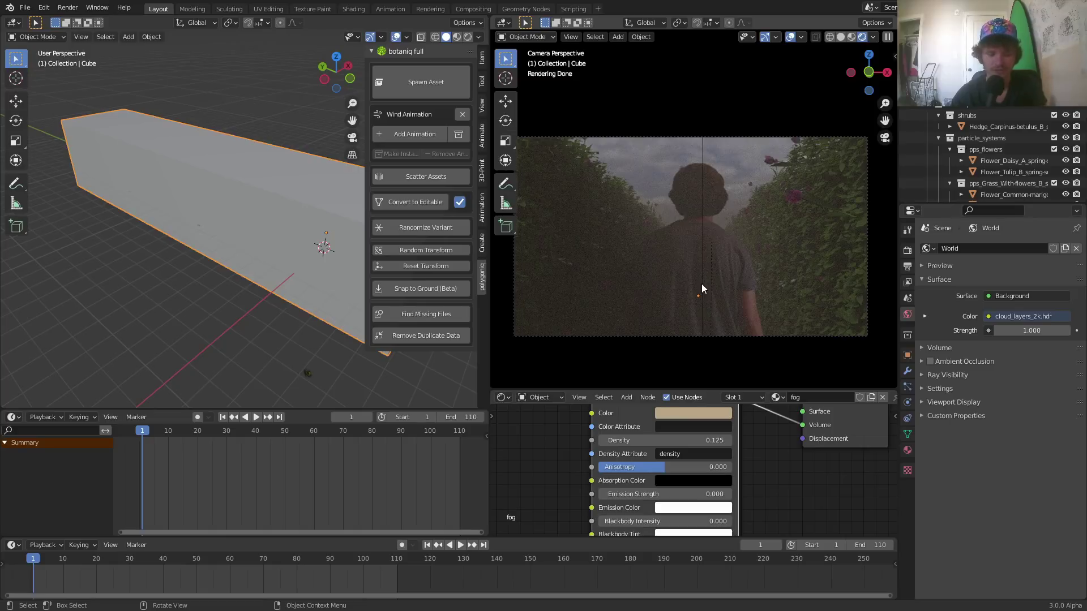
key("ctrl+s")
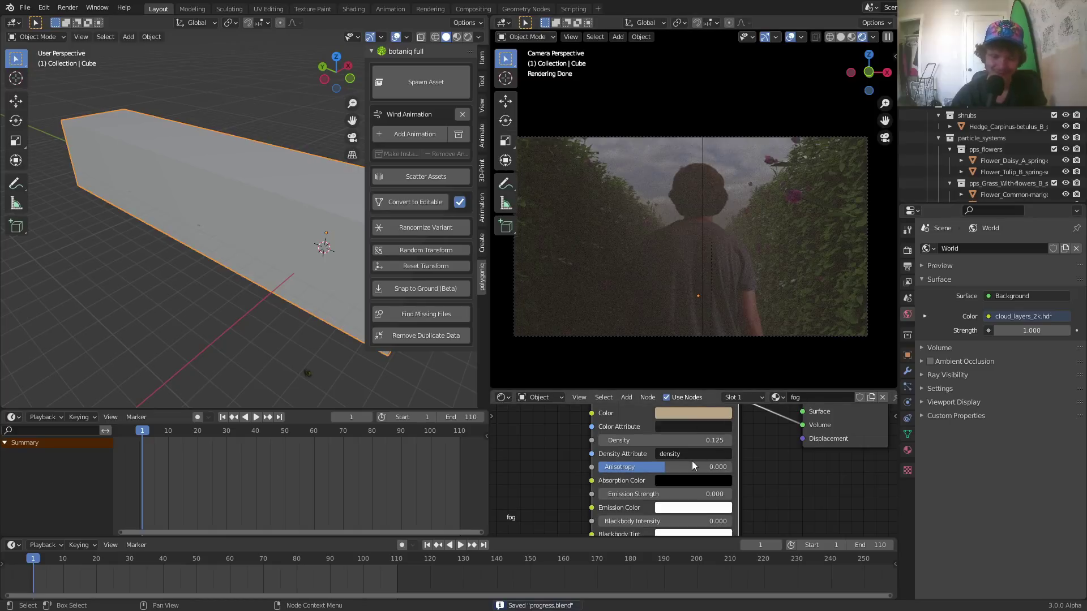
scroll(688, 461, "down", 4)
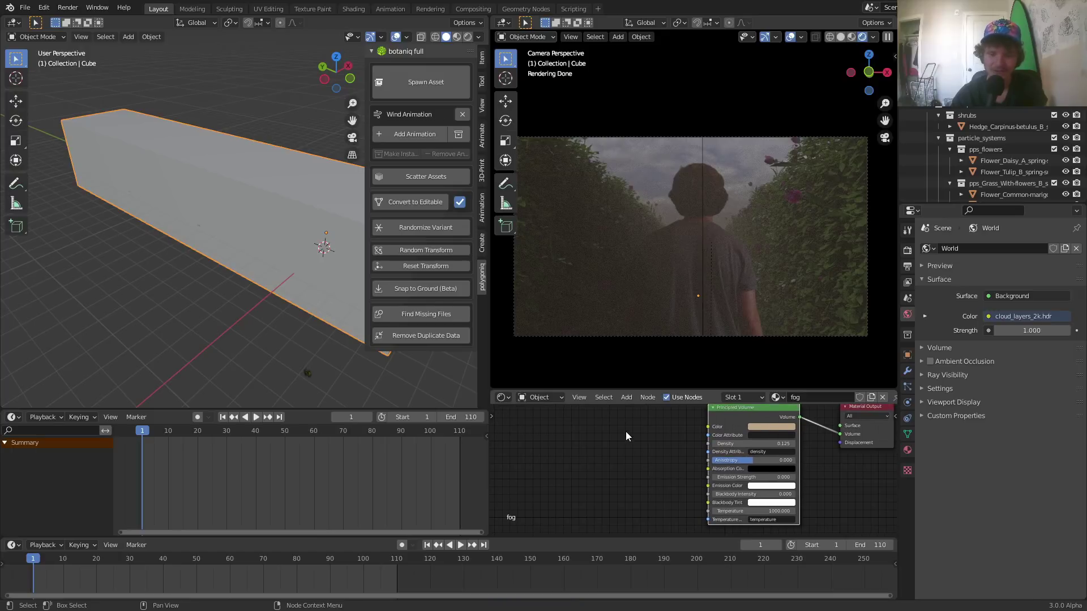
key("ctrl+s")
scroll(626, 431, "up", 2)
key("shift+a")
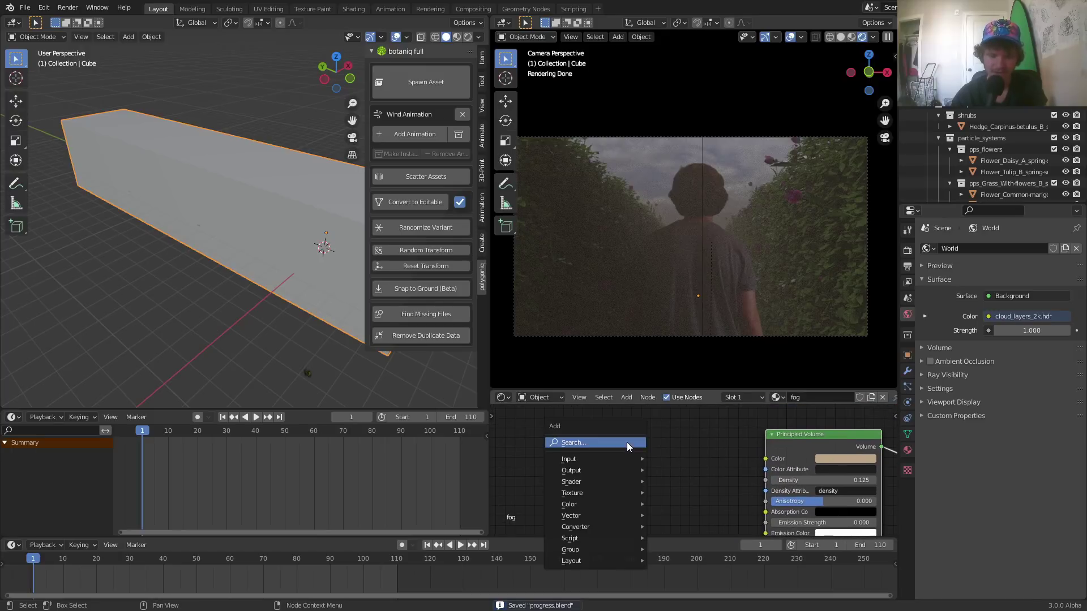
left_click(626, 442)
type("noi")
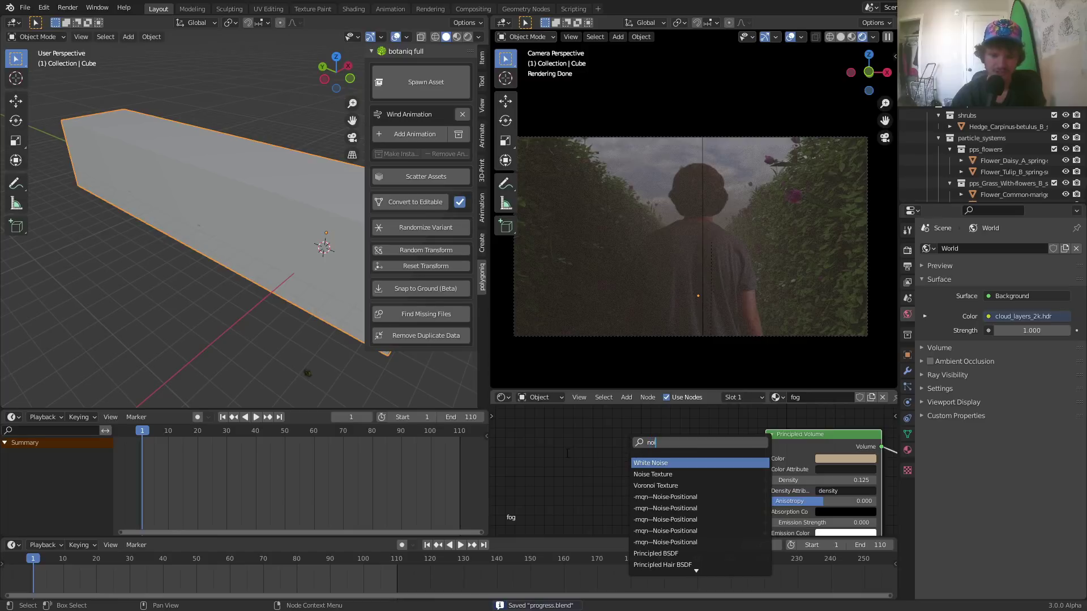
key("Escape")
Step: View the fog box from outside, add a Noise Texture node and connect its Fac output to the Principled Volume's Density
middle_click_drag(654, 324, 745, 239)
scroll(745, 240, "down", 3)
scroll(745, 240, "down", 4)
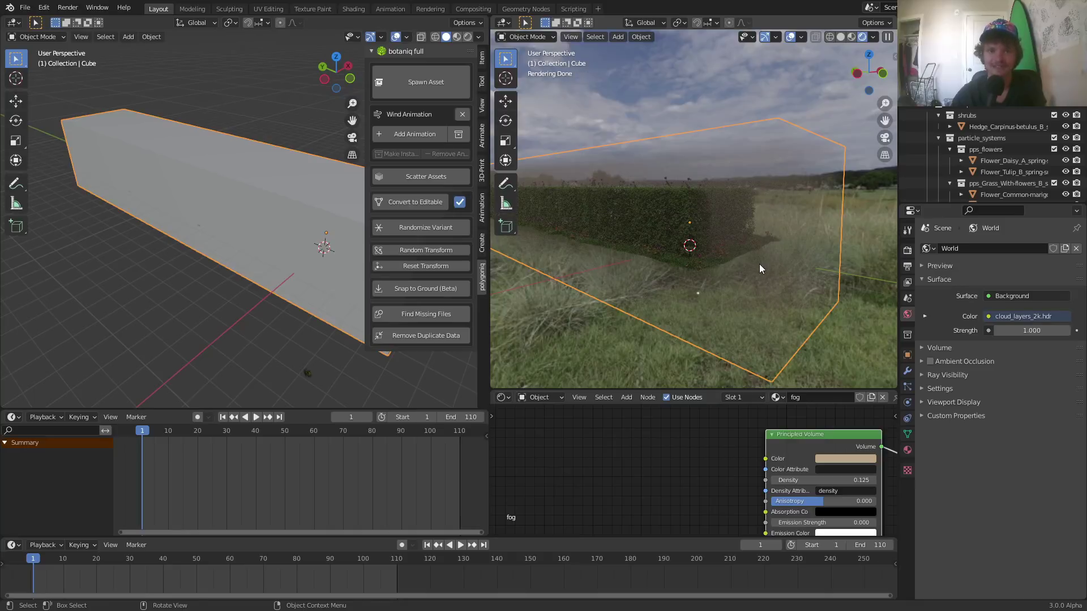
key("shift+a")
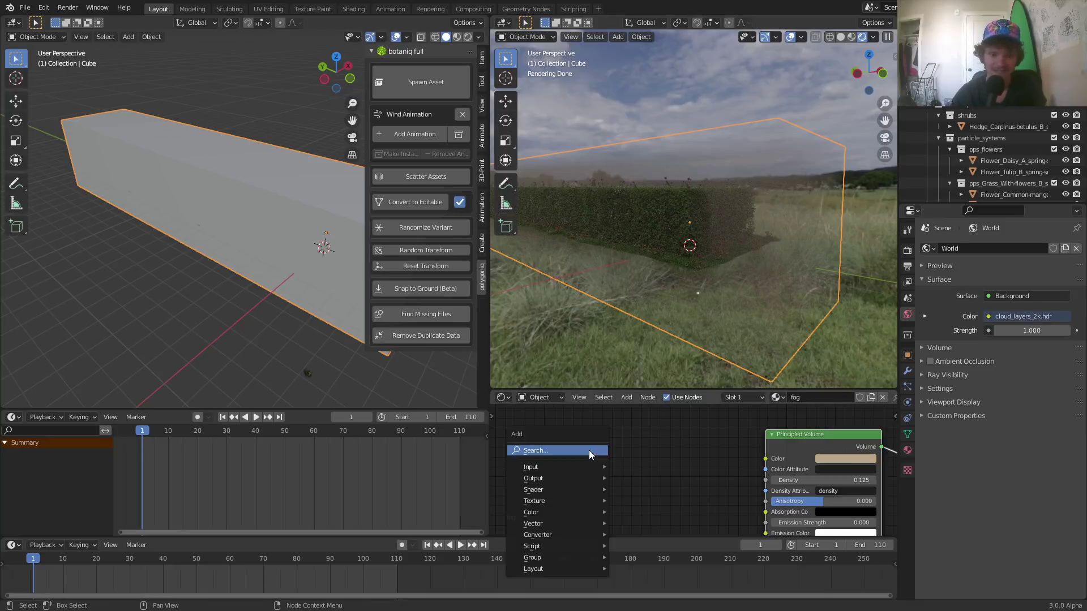
type("noise")
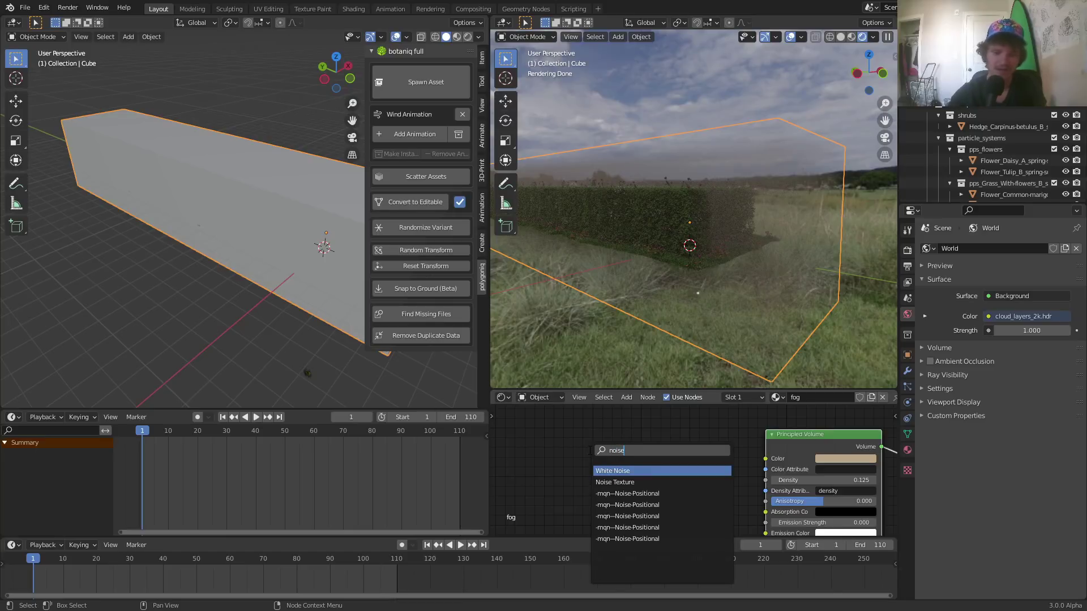
left_click(611, 483)
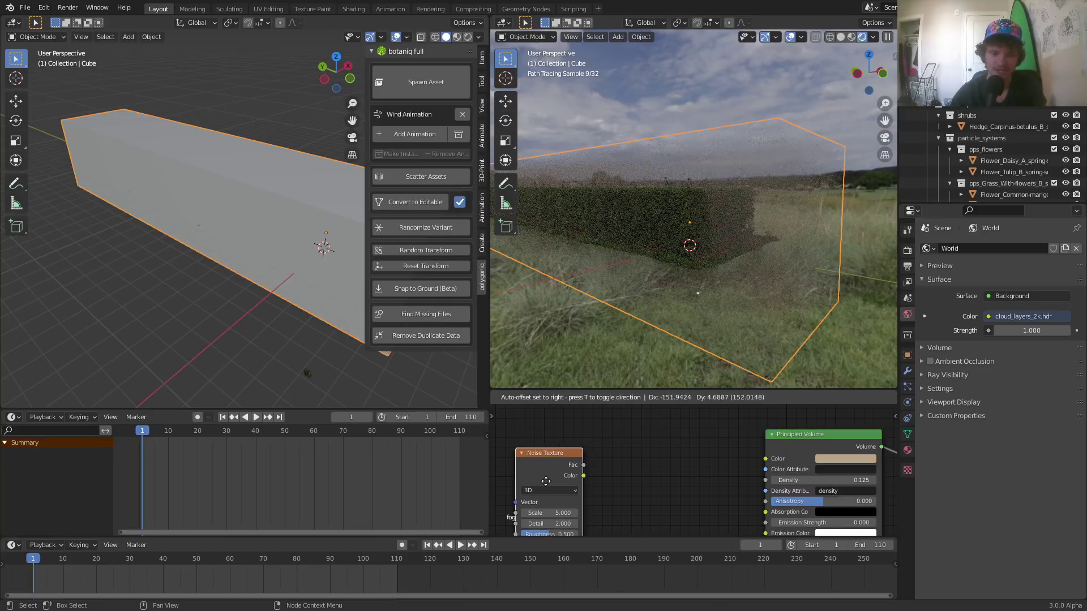
left_click(543, 479)
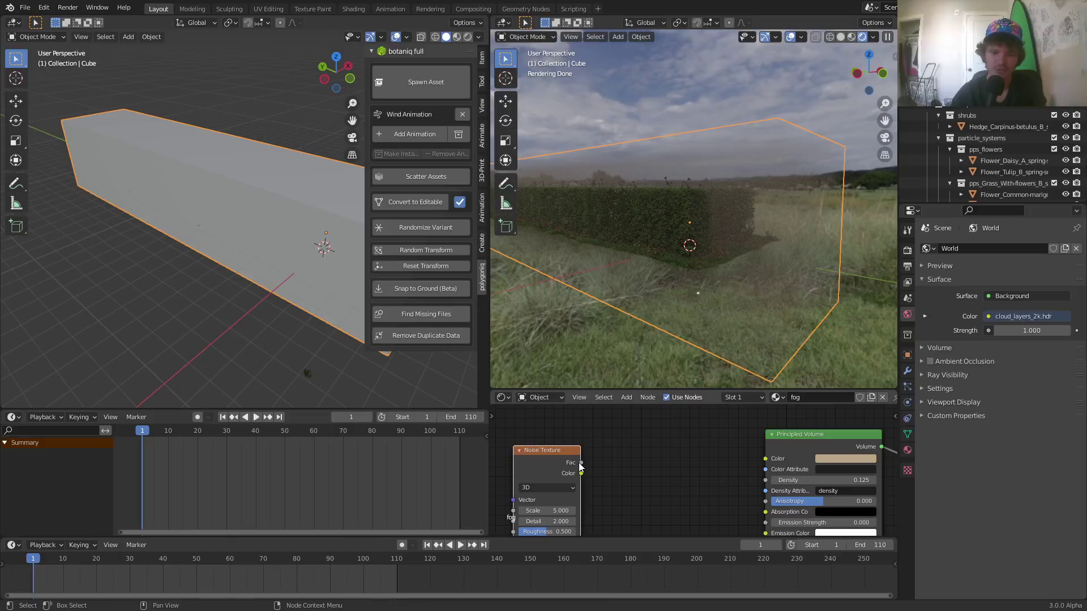
left_click_drag(581, 463, 766, 481)
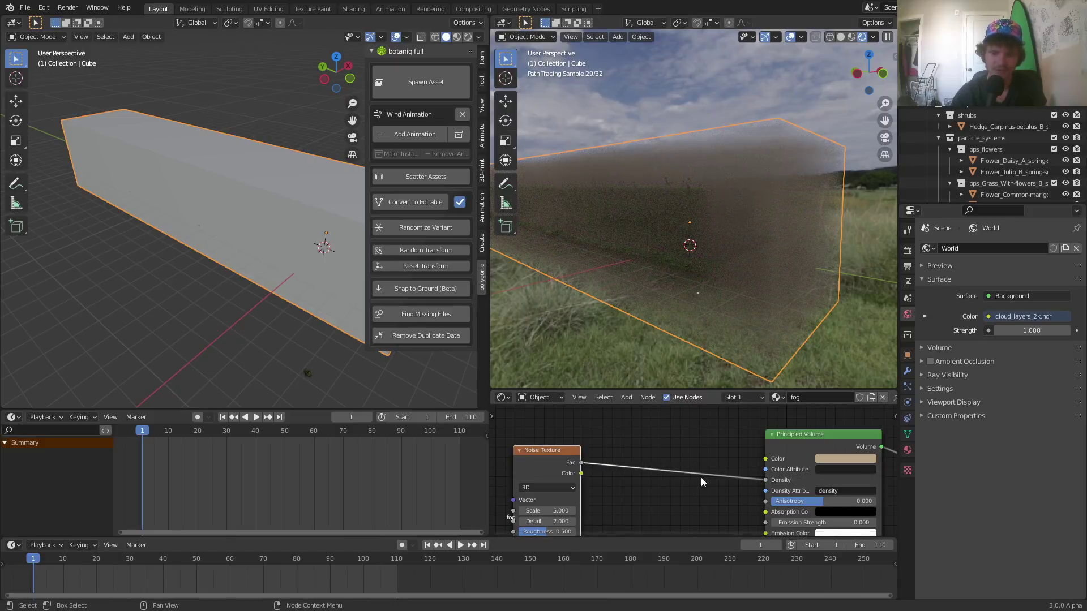
Step: Insert a ColorRamp node on the link between the Noise Texture and the Principled Volume's Density
scroll(642, 433, "up", 1)
key("shift+a")
type("c")
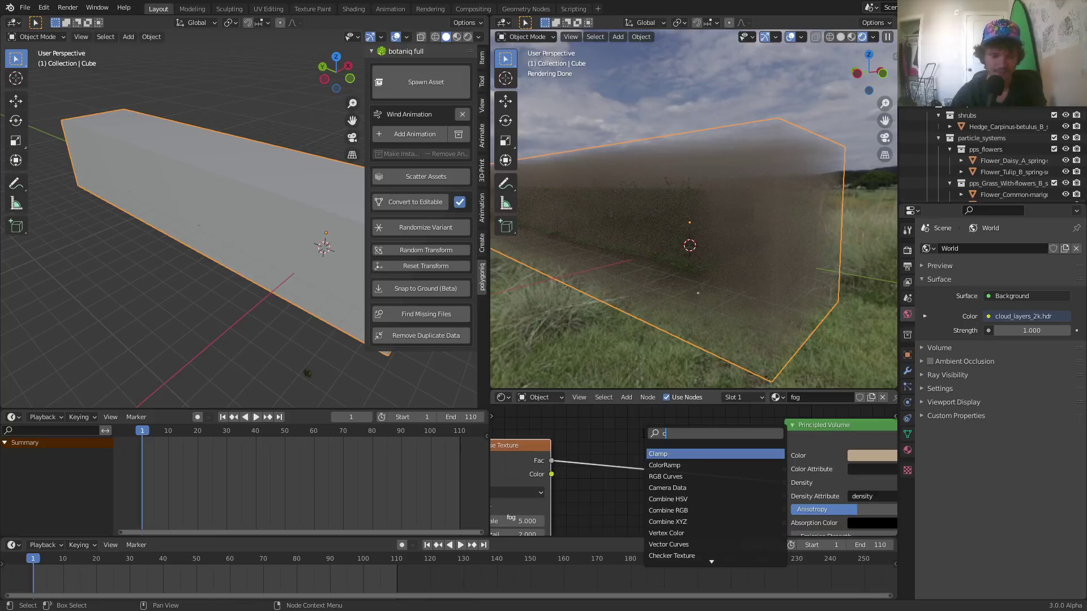
type("olor")
key("Return")
left_click(614, 444)
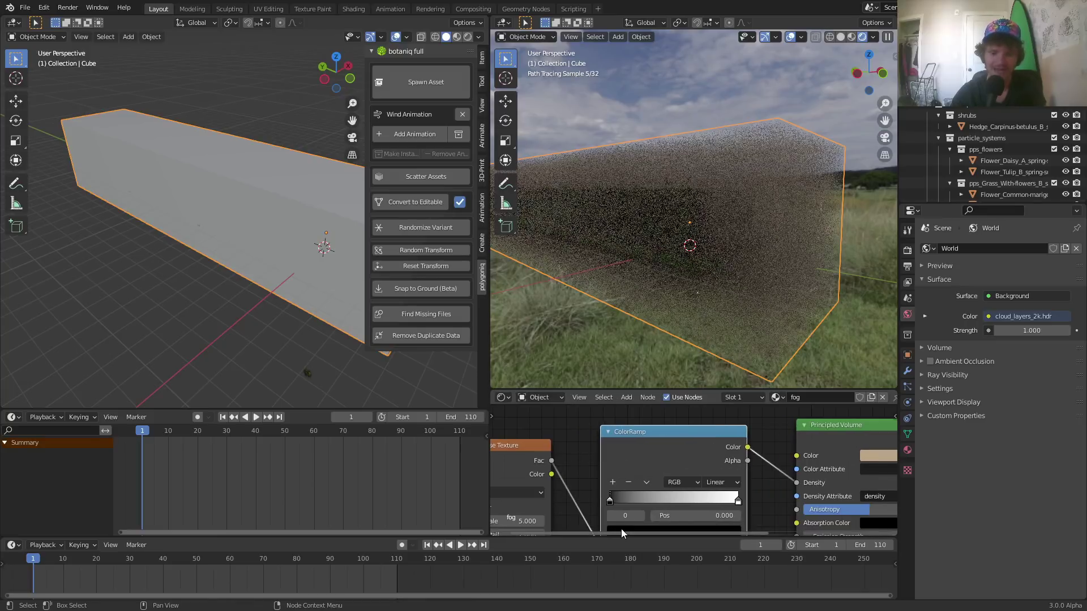
Step: Darken the ColorRamp's white stop by setting its HSV value to 0.125
left_click(640, 516)
middle_click_drag(640, 515, 626, 475)
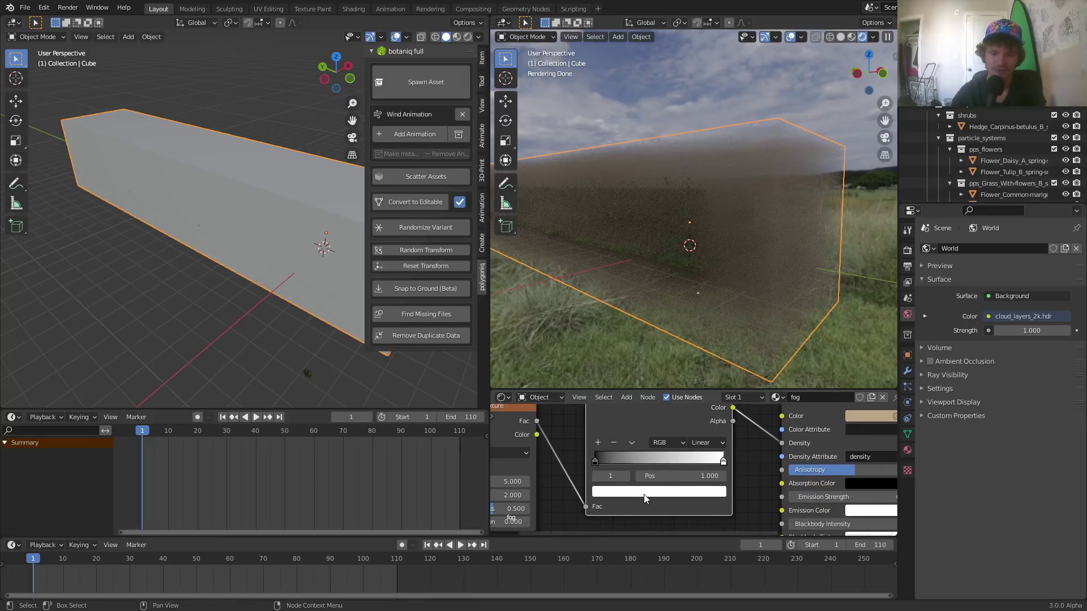
left_click(645, 494)
left_click(650, 460)
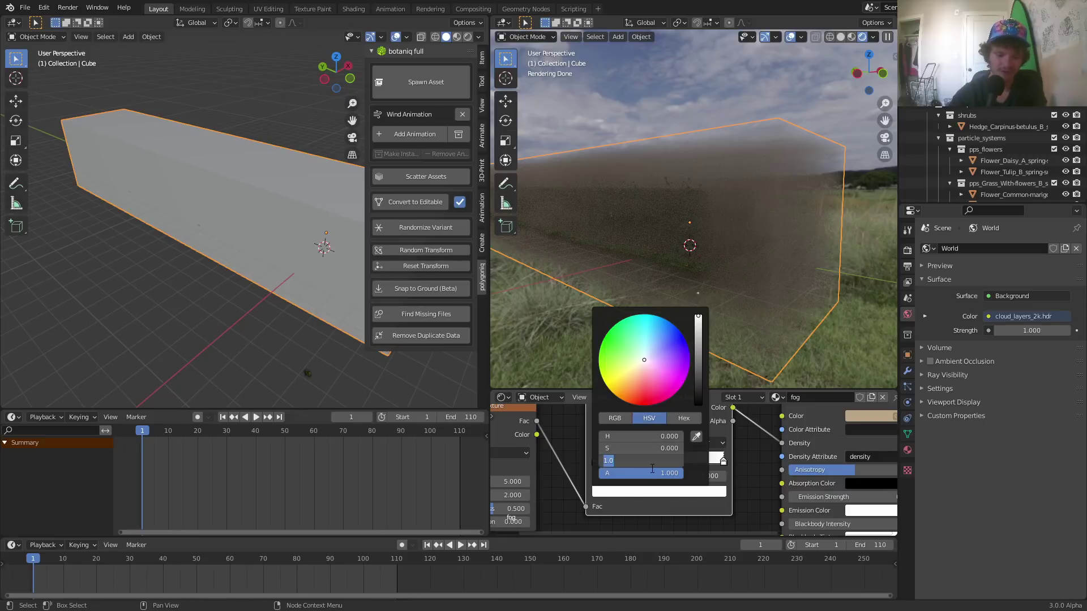
type(".12")
key("Return")
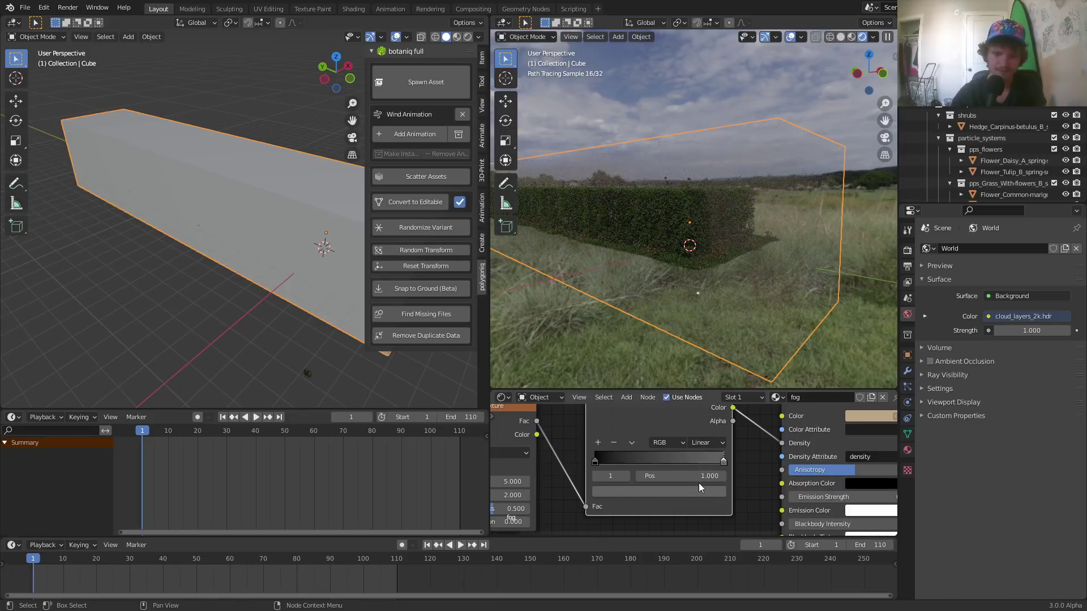
Step: Move the ColorRamp's gray stop to about position 0.501 and its black stop to about 0.382
left_click_drag(682, 477, 541, 476)
left_click(596, 478)
left_click_drag(658, 477, 768, 477)
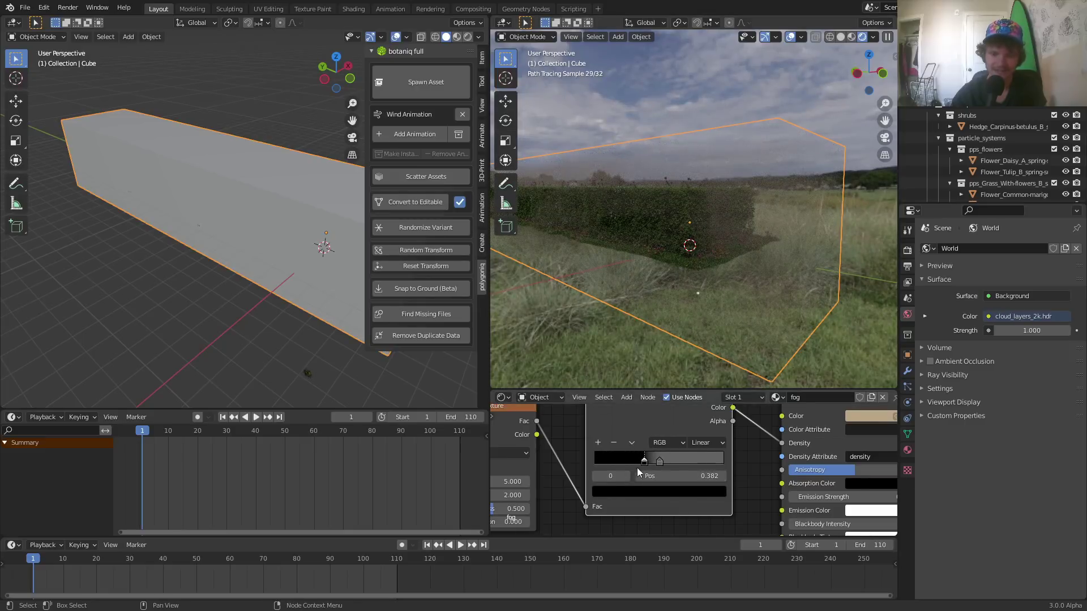
Step: Raise the ColorRamp's gray stop back to full white and inspect the fog box from its long side
left_click(629, 491)
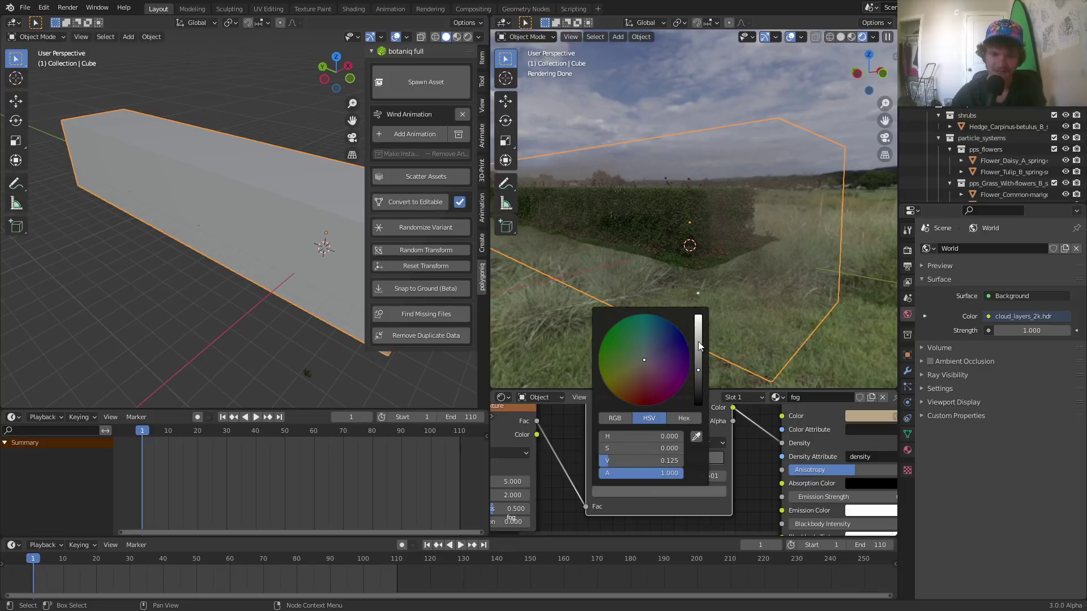
left_click_drag(698, 342, 699, 317)
mouse_move(776, 216)
middle_mouse_down()
mouse_move(756, 220)
mouse_move(813, 237)
mouse_move(684, 230)
mouse_move(672, 250)
middle_mouse_up()
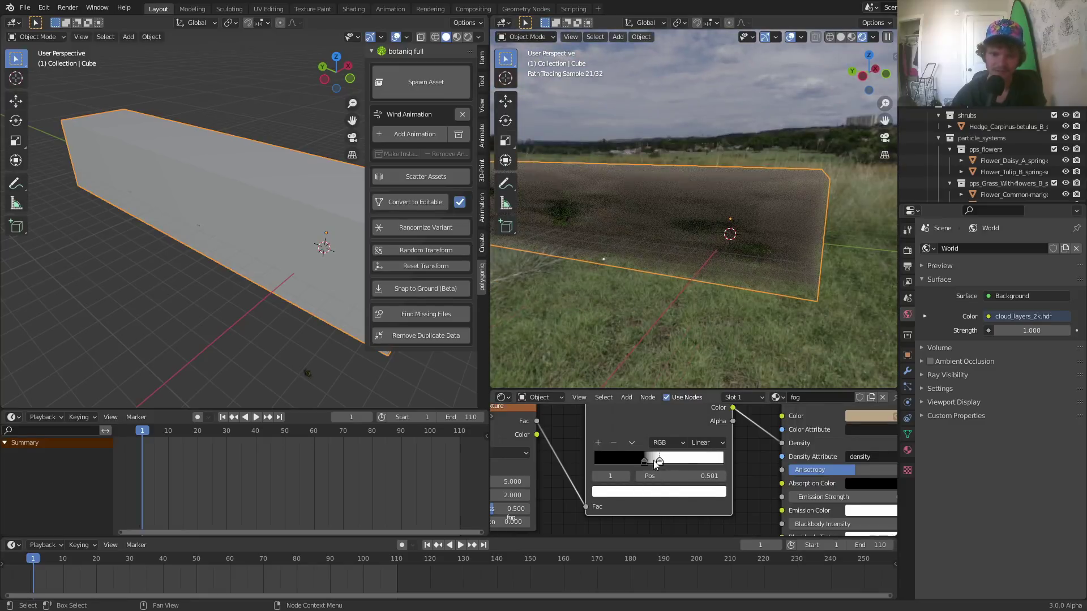
Step: Delete the Noise Texture and ColorRamp nodes from the fog material
scroll(653, 461, "down", 2)
left_click_drag(504, 420, 645, 459)
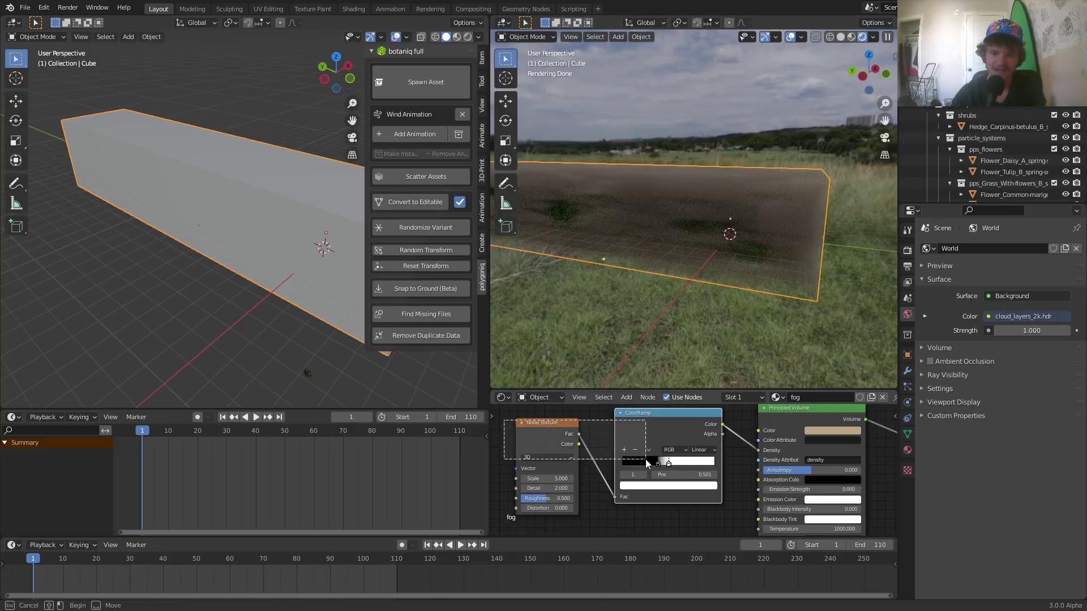
key("x")
Step: Return the rendered viewport to a close camera view and save the file
left_click(885, 137)
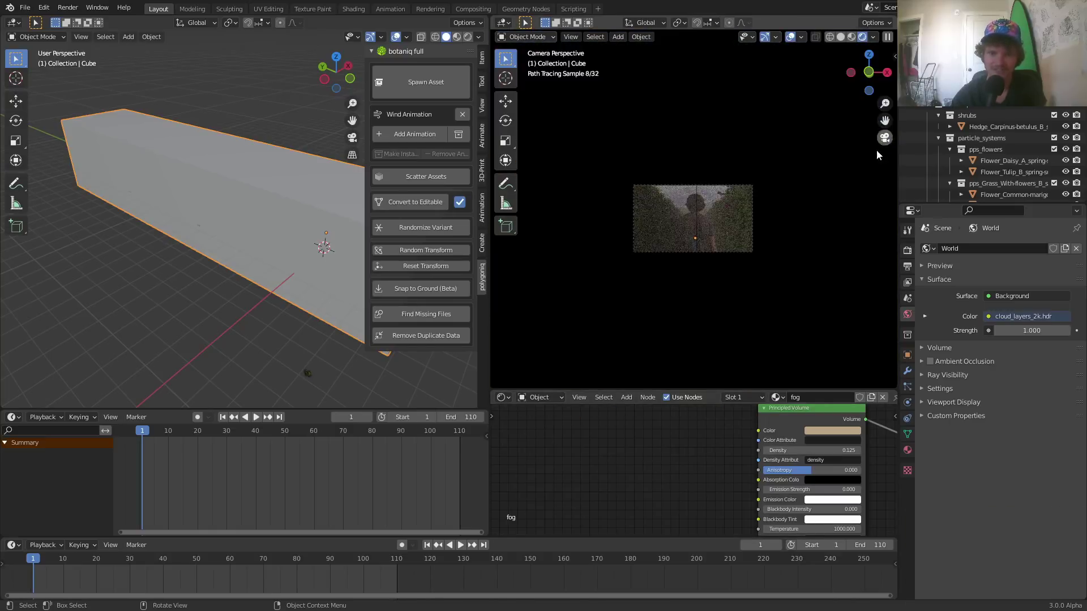
scroll(718, 220, "up", 5)
key("ctrl+s")
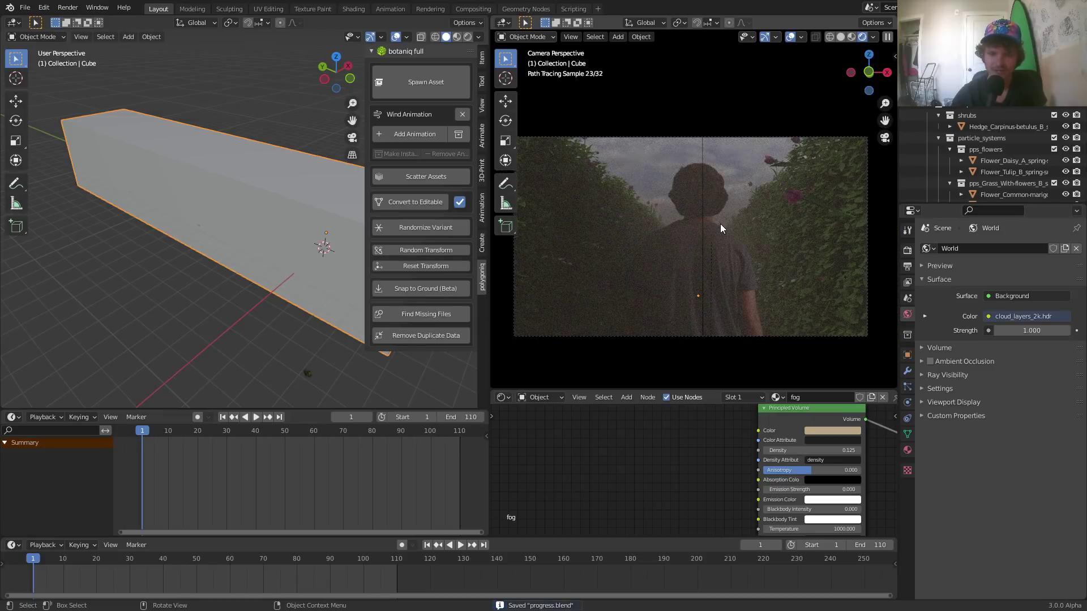
Step: Switch the node editor from the fog material to the World nodes, deselect them, and save the file
left_click(542, 396)
left_click(534, 424)
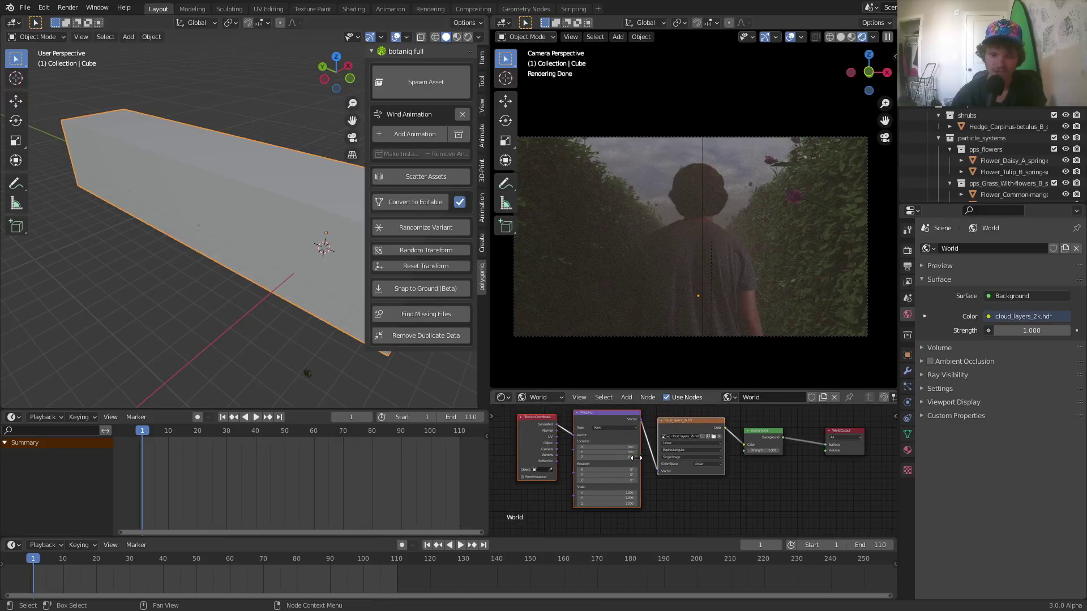
left_click(671, 495)
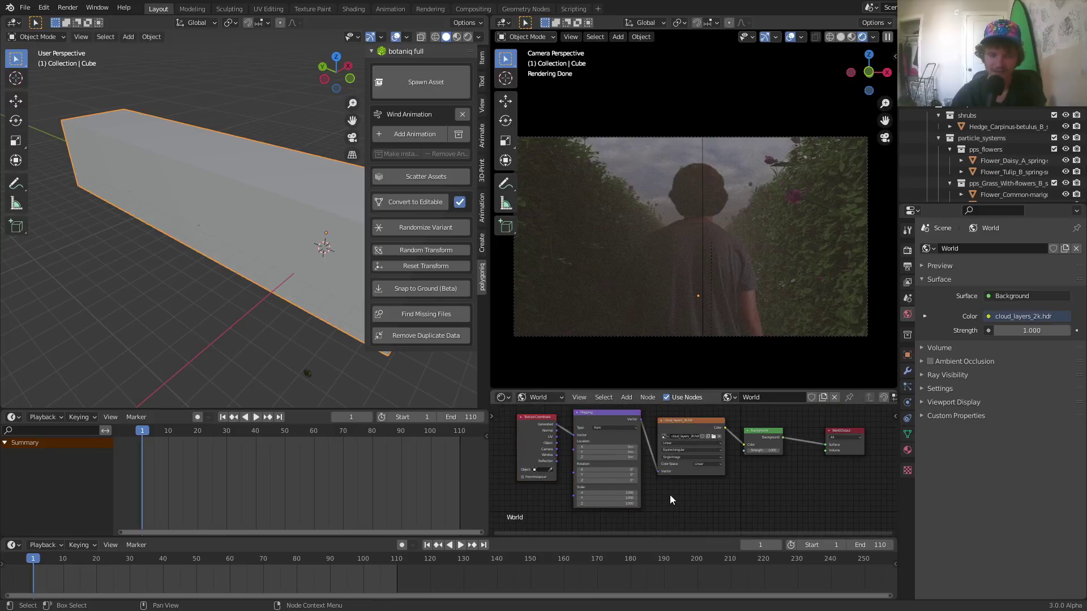
key("ctrl+s")
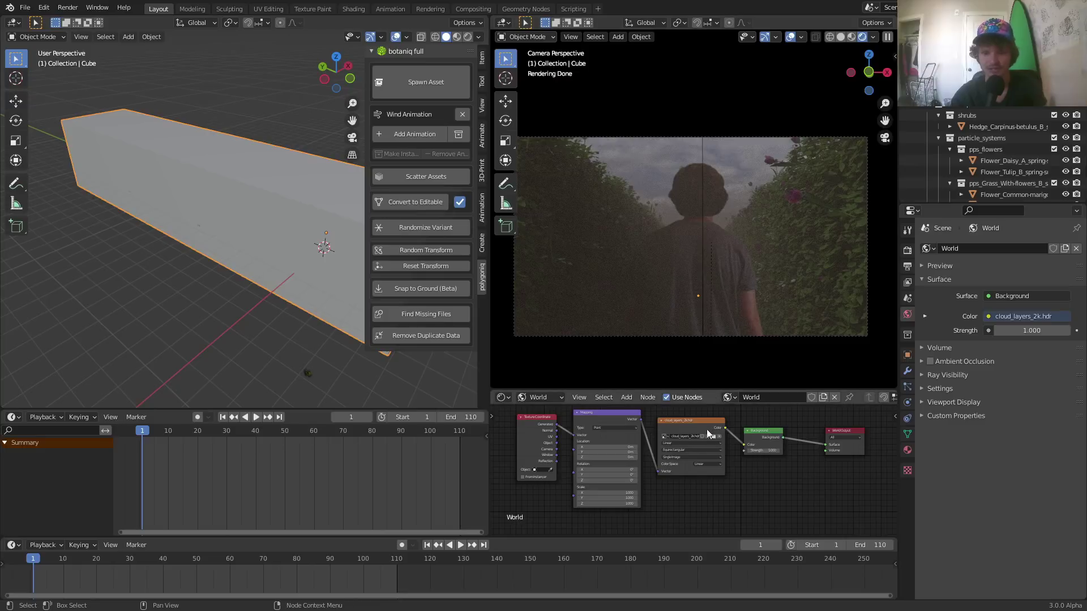
Step: Duplicate the cloud_layers_2k.hdr Environment Texture node and place the copy directly below the original
scroll(692, 480, "down", 1)
left_click_drag(694, 494, 571, 447)
middle_click_drag(671, 494, 667, 469)
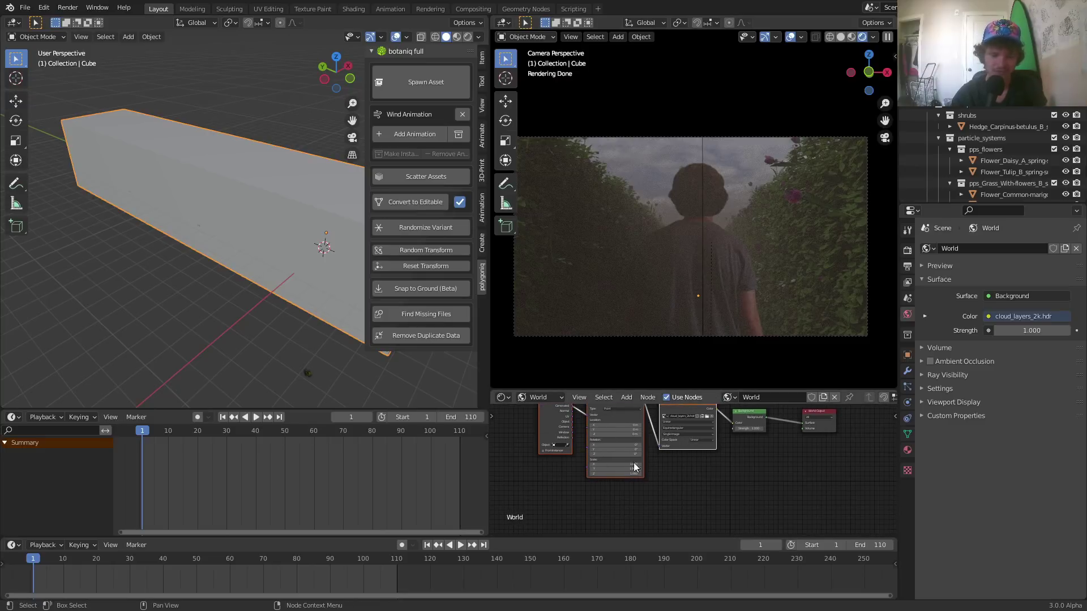
left_click_drag(667, 470, 676, 422)
key("shift+d")
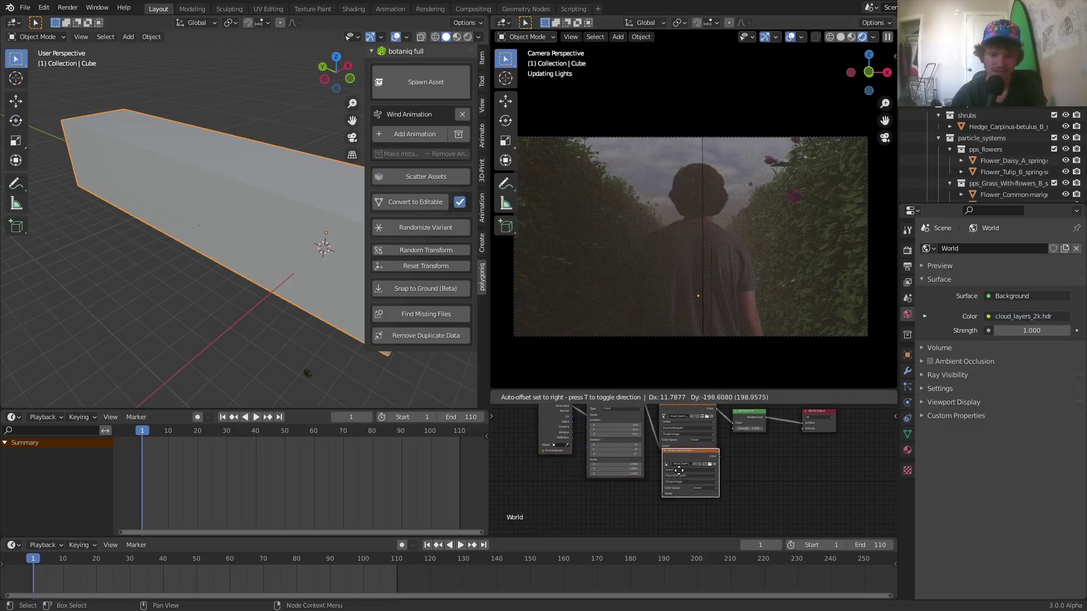
left_click(673, 485)
Step: Add a Hue Saturation Value node fed by the duplicated sky texture's color and set its Value to 5
scroll(694, 469, "up", 7)
middle_click_drag(757, 447, 673, 445)
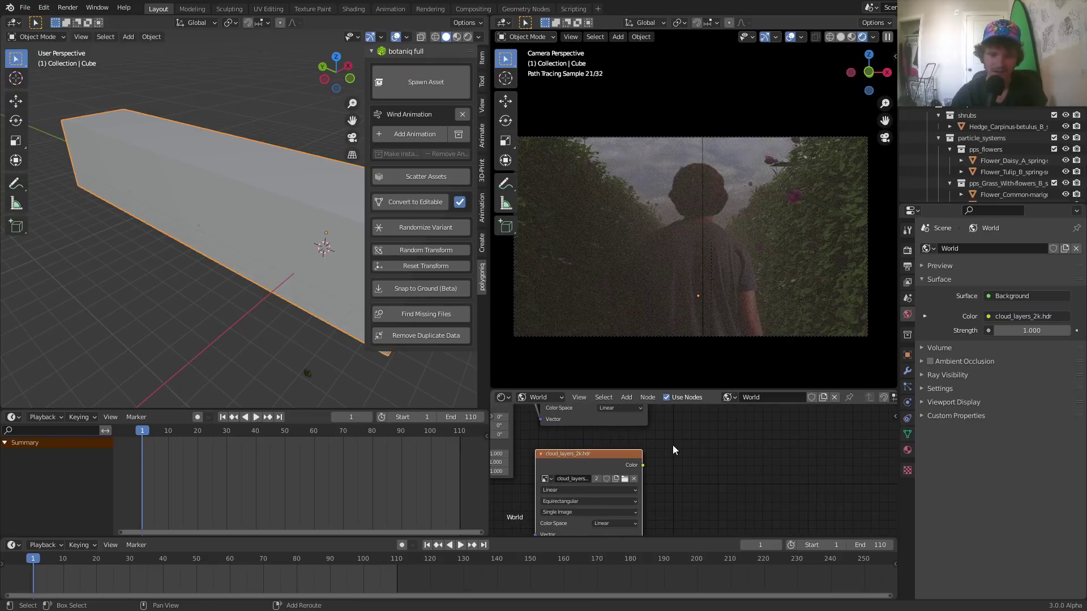
key("shift+a")
left_click(674, 445)
type("hu")
key("Return")
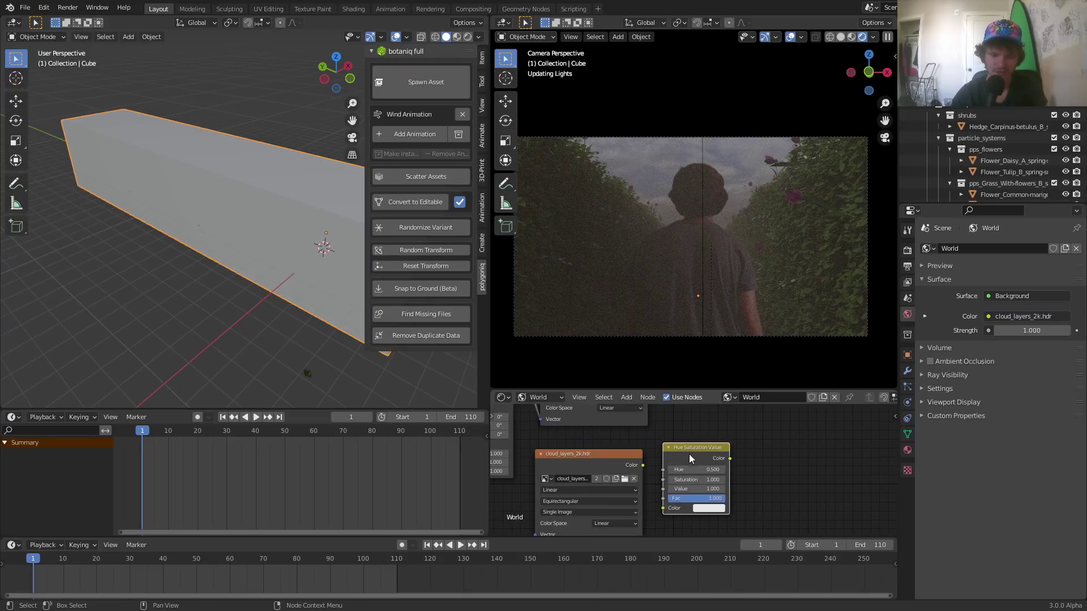
left_click(676, 472)
scroll(697, 487, "up", 3)
left_click(702, 498)
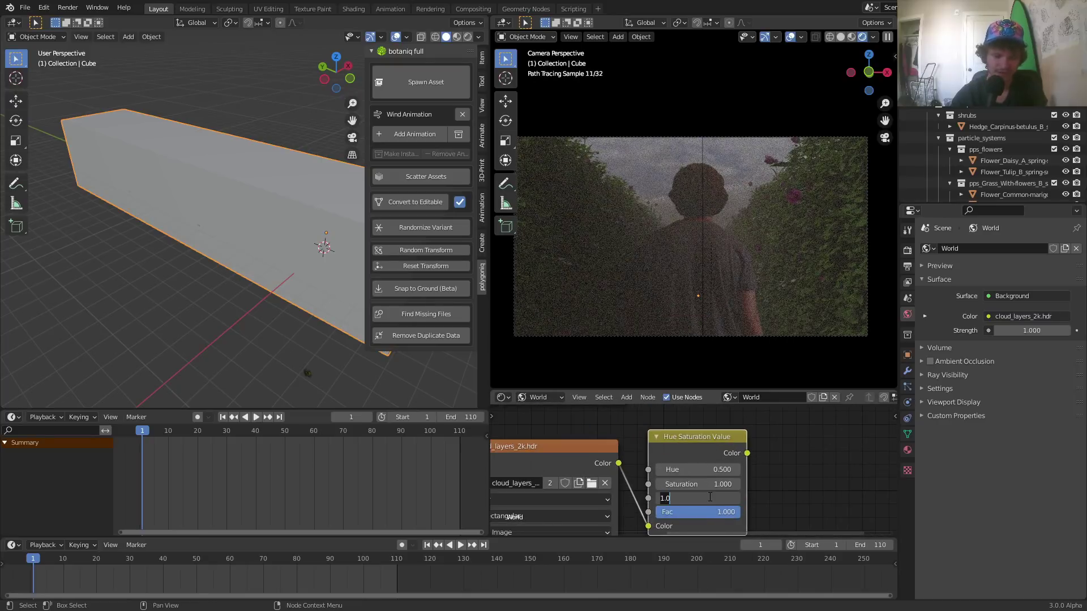
type("5")
key("Return")
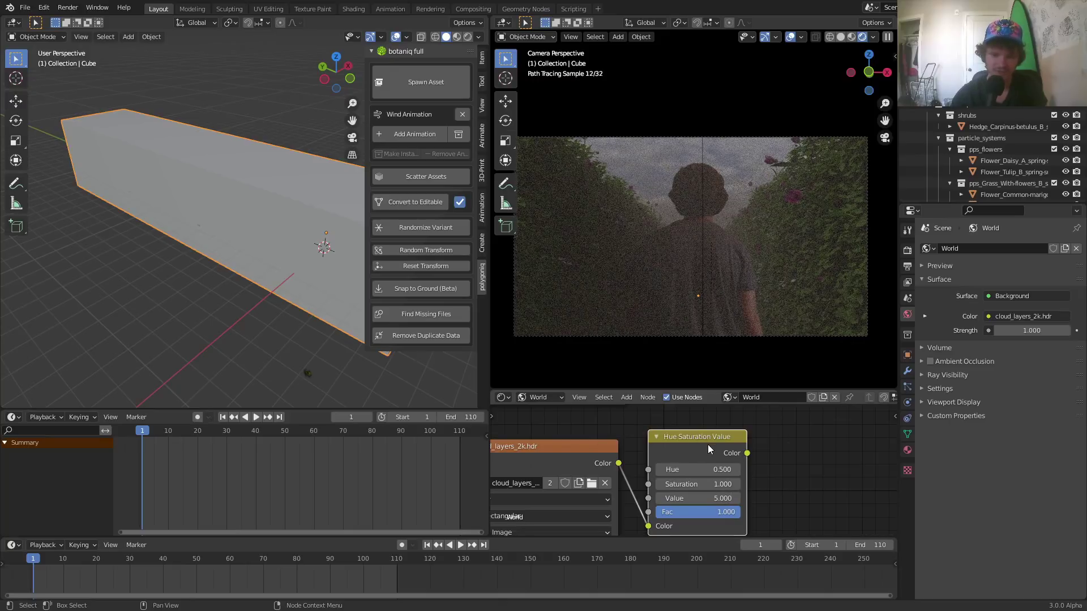
Step: Move the duplicated sky texture and Hue Saturation Value nodes aside, then mix their output with the original sky texture
scroll(707, 444, "down", 5)
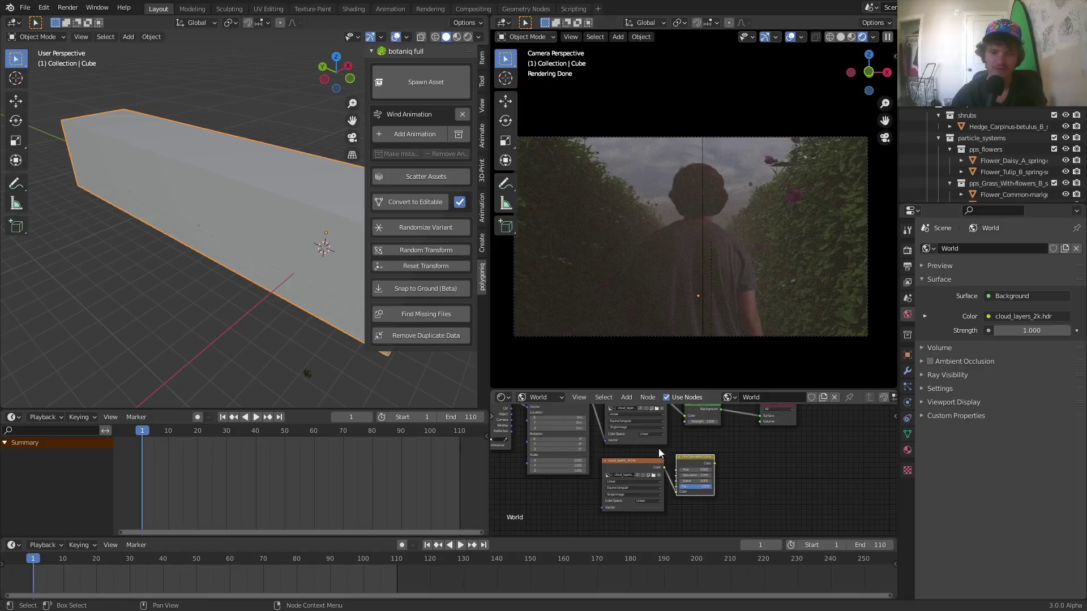
middle_click_drag(659, 449, 703, 506)
middle_click_drag(702, 446, 721, 397)
left_click_drag(642, 521, 779, 485)
key("g")
left_click(715, 506)
right_click_drag(715, 505, 712, 444, "ctrl+shift")
Step: Shift the Background and World Output nodes farther along to make room for the Mix node, and save the file
middle_click_drag(718, 444, 579, 477)
left_click_drag(745, 472, 638, 436)
key("g")
left_click(715, 438)
middle_click_drag(648, 464, 752, 529)
scroll(703, 471, "up", 1)
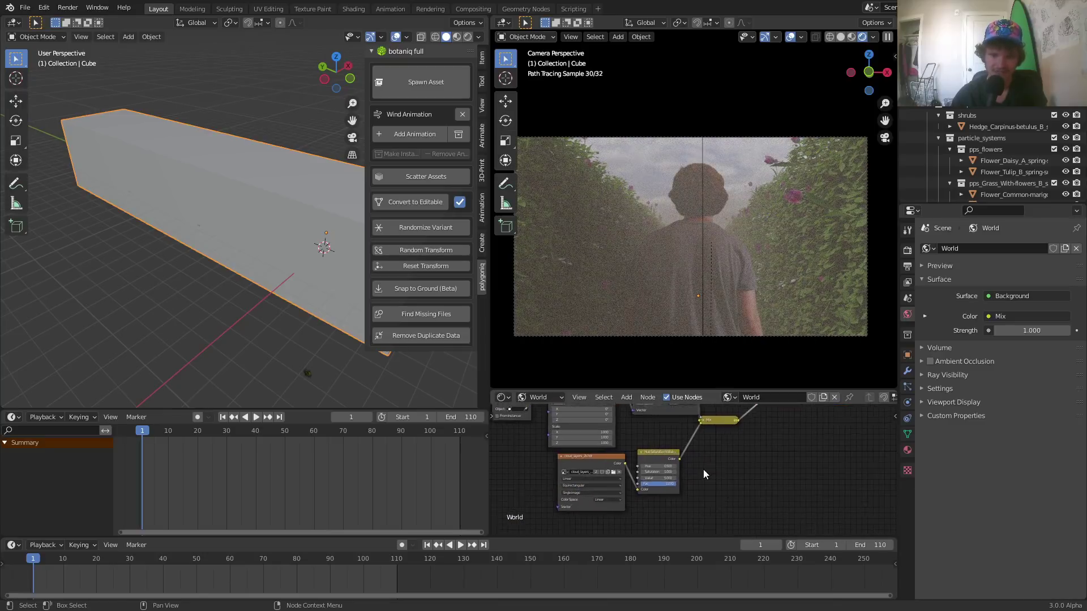
scroll(704, 471, "up", 1)
key("ctrl+s")
scroll(638, 482, "up", 1)
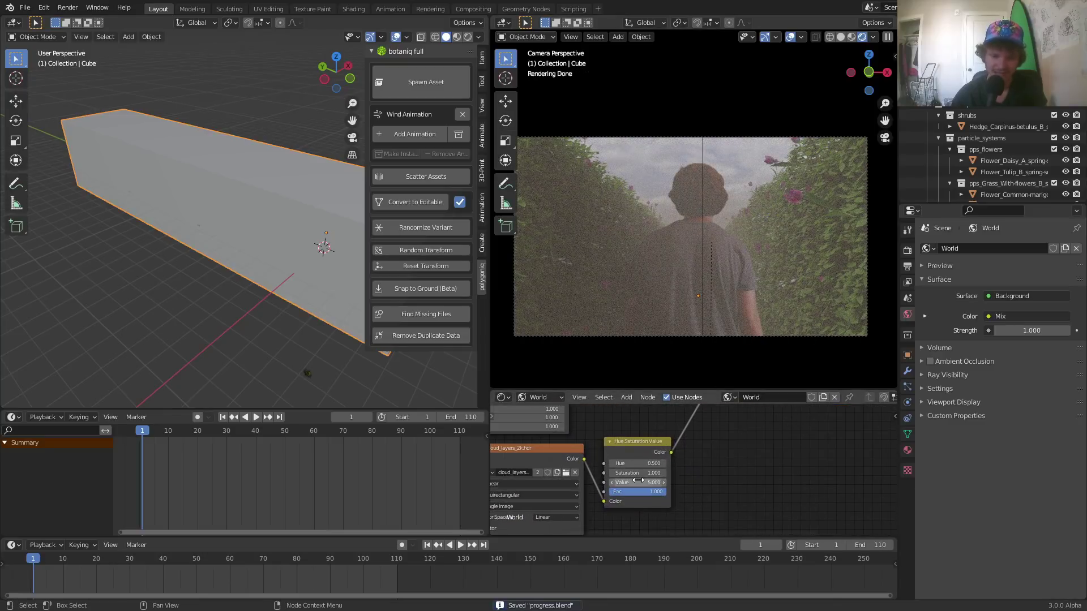
Step: Try a Value of 10 on the Hue Saturation Value node
left_click(640, 480)
type("10")
key("Return")
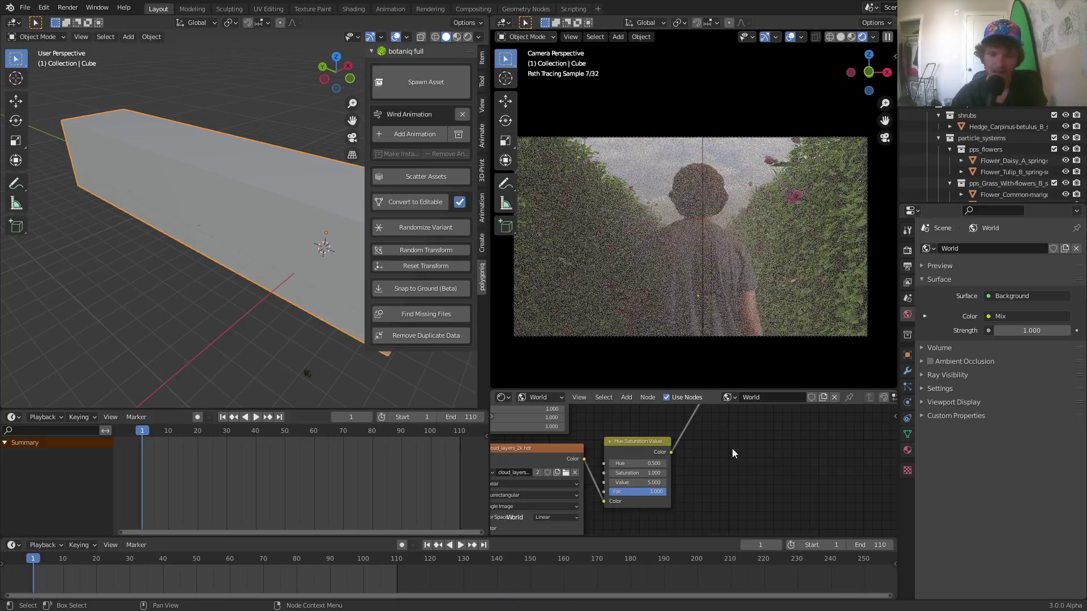
Step: Expand the Mix node, add a Light Path node, and connect its Is Camera Ray output to the Mix factor
middle_click_drag(730, 451, 669, 411)
left_click_drag(666, 480, 674, 467)
left_click(658, 463)
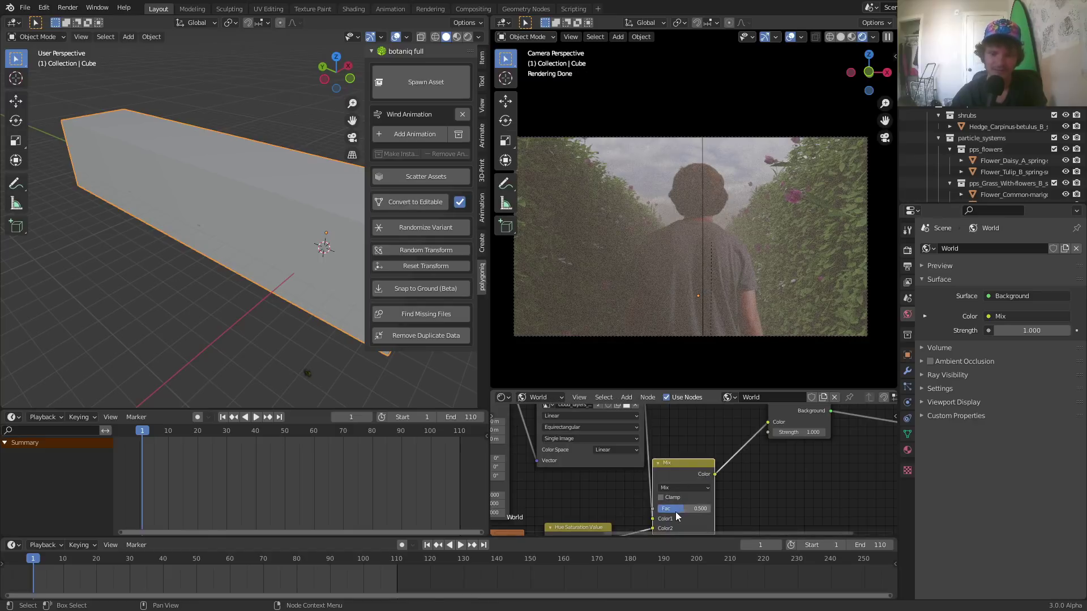
middle_click_drag(676, 506, 641, 454)
key("shift+a")
type("li")
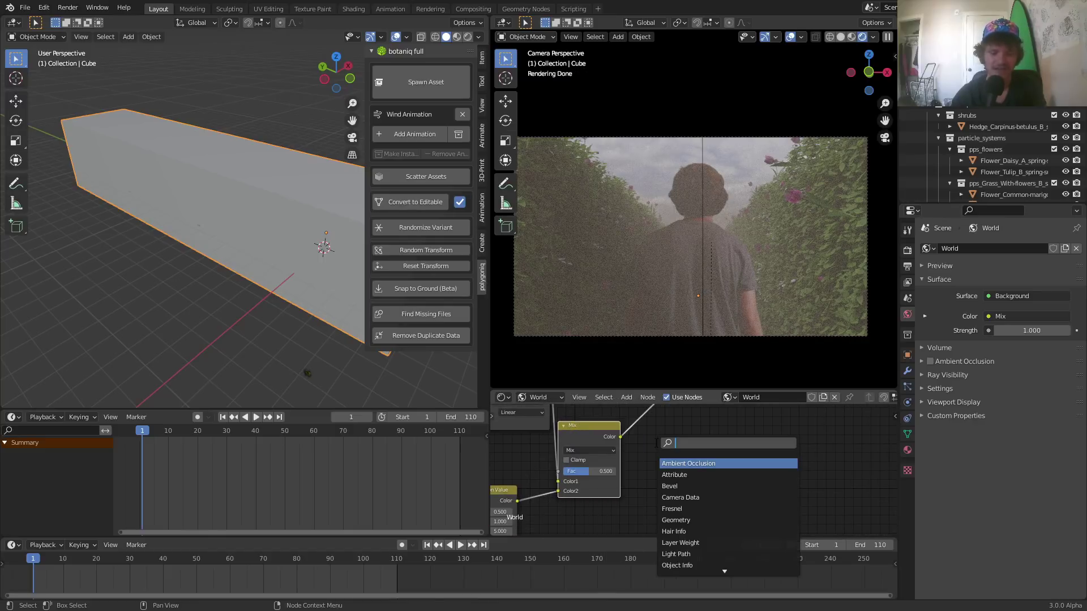
left_click(691, 460)
left_click(697, 459)
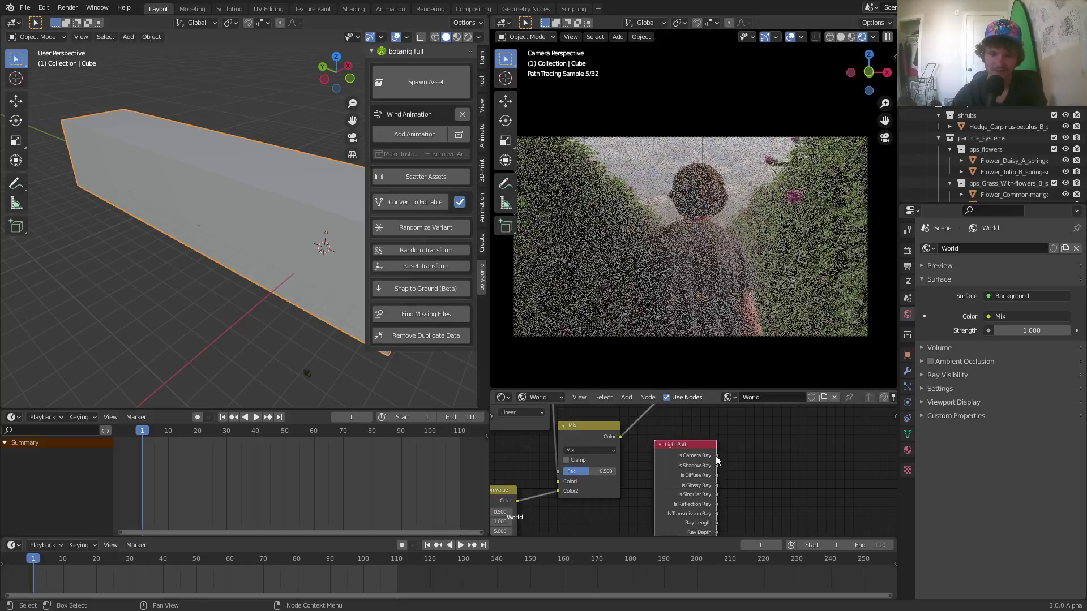
left_click_drag(717, 456, 553, 474)
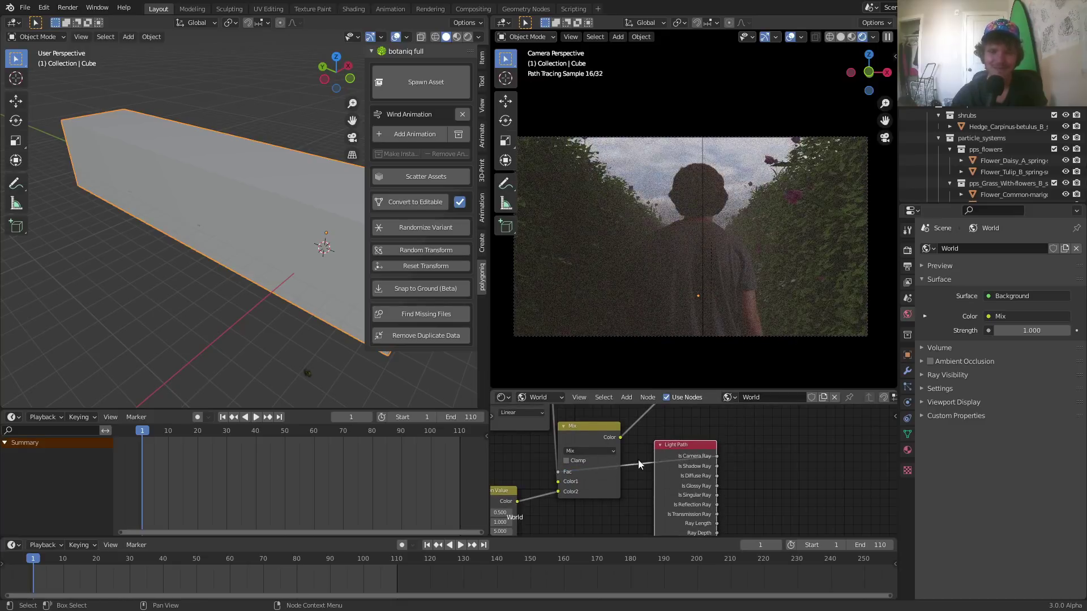
Step: Preview the Light Path node's Is Camera Ray output in the render, and return the output to the Background node
left_click(699, 447, "ctrl+shift")
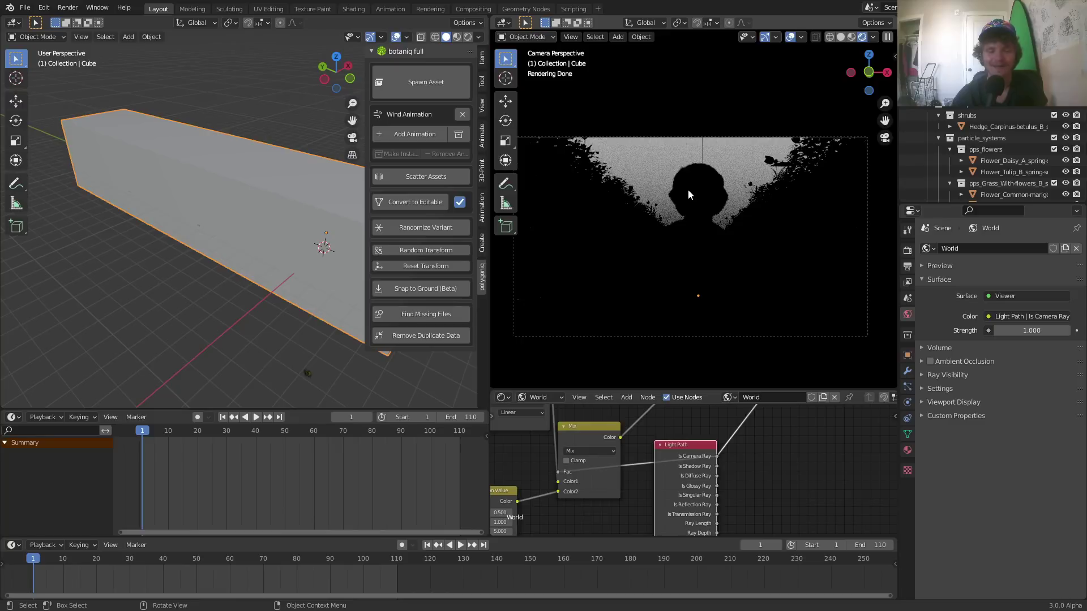
scroll(655, 447, "down", 3)
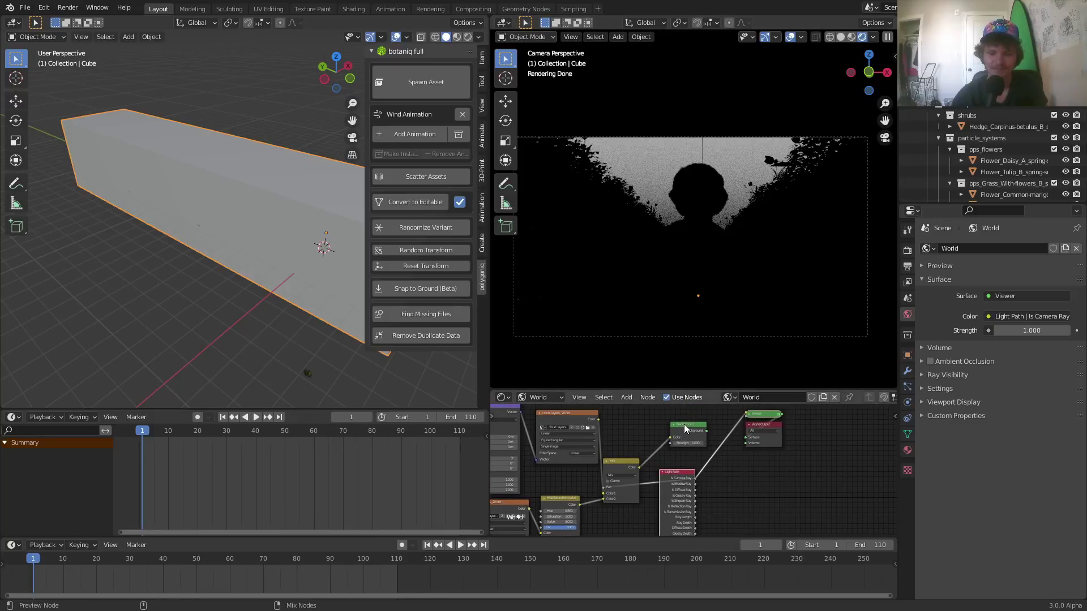
left_click(684, 423, "ctrl+shift")
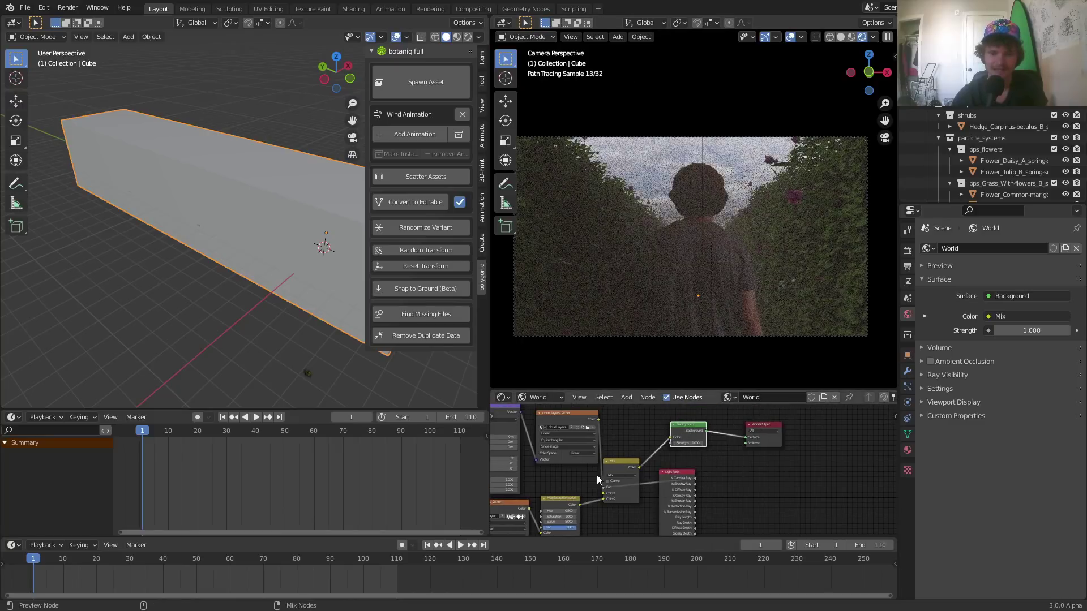
Step: Move the Mix node up beside the Background node and try a Value of 50 on the Hue Saturation Value node
left_click_drag(606, 477, 654, 445)
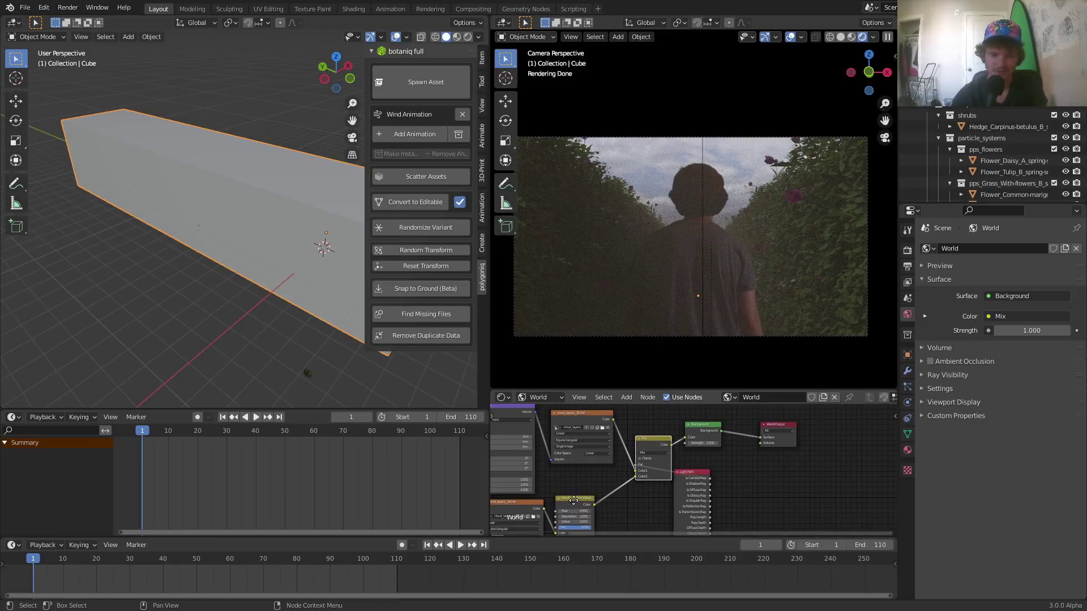
scroll(552, 488, "up", 3)
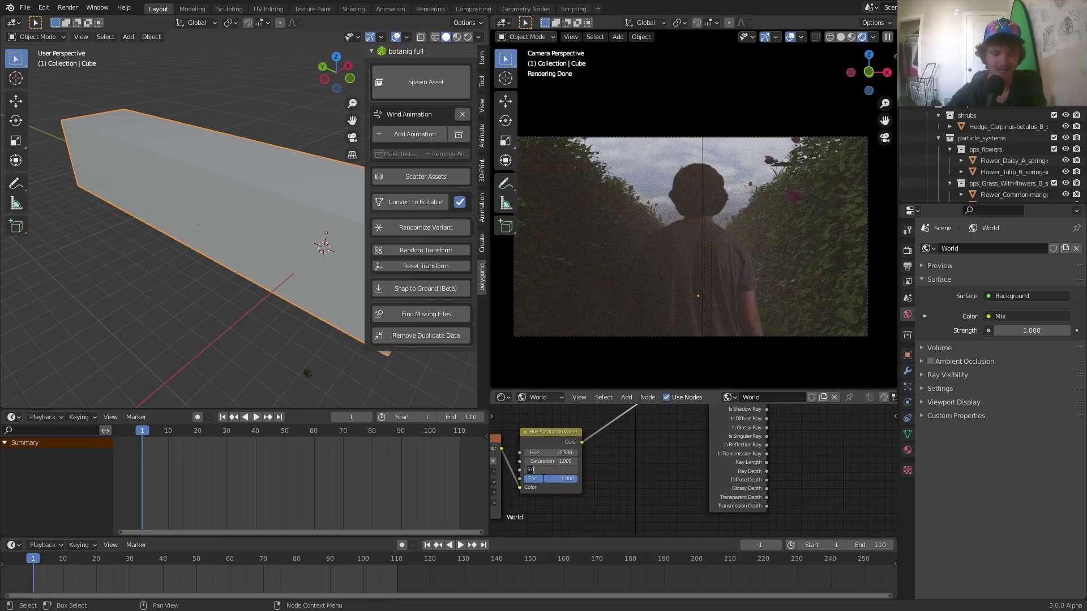
type("50")
key("Return")
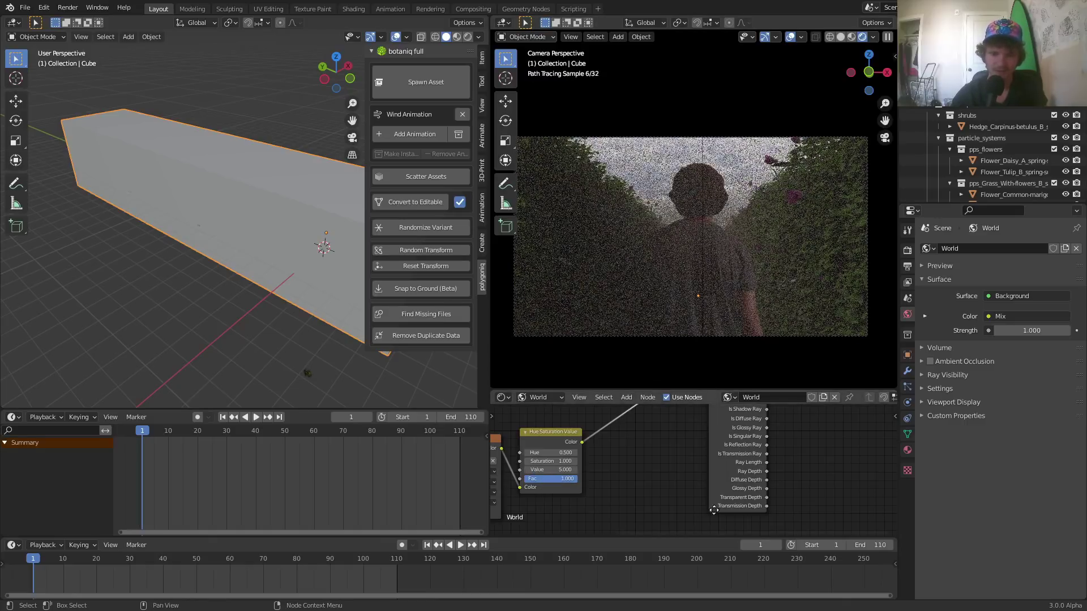
Step: Reposition the Light Path node just below the Mix node and save the file
middle_click_drag(783, 474, 724, 535)
left_click_drag(687, 454, 618, 495)
middle_click_drag(602, 473, 744, 435)
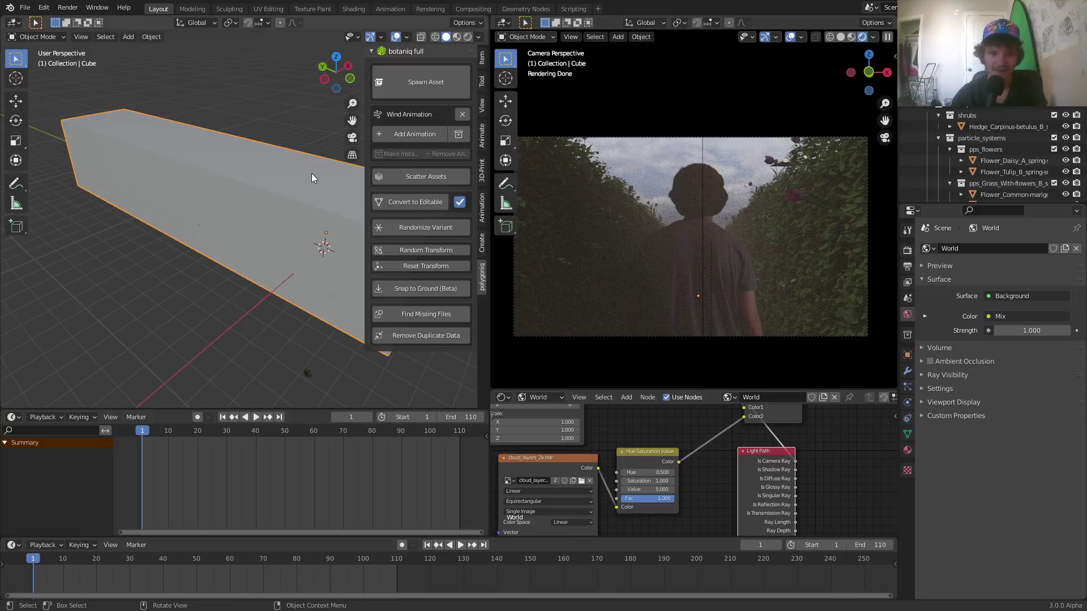
middle_click_drag(312, 178, 270, 205, "shift")
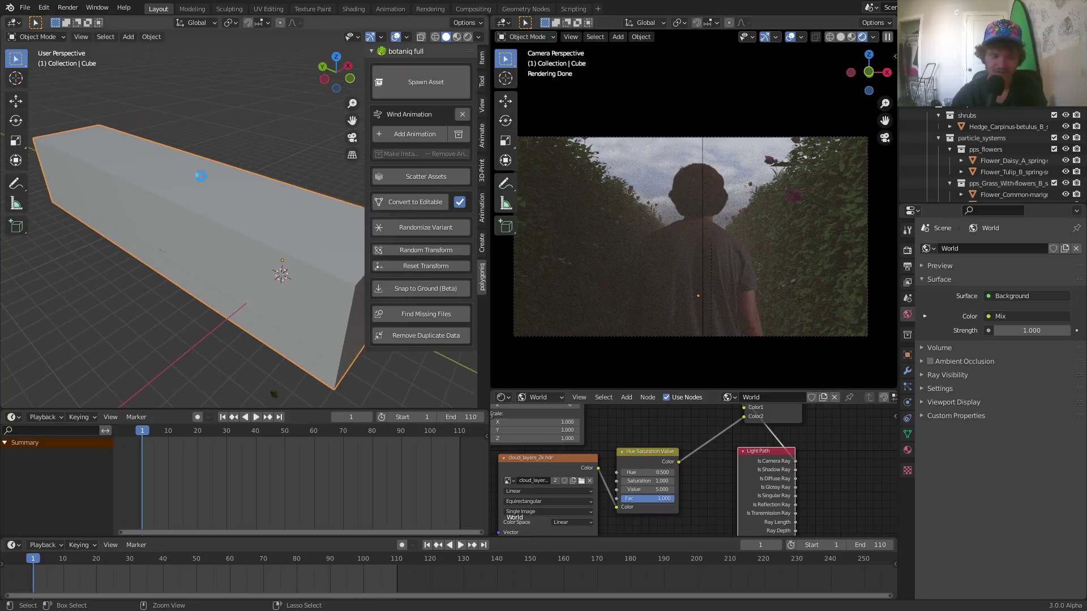
key("ctrl+s")
Step: Rename the Cube object as fog and the Plane.001 object as ground
left_click(908, 356)
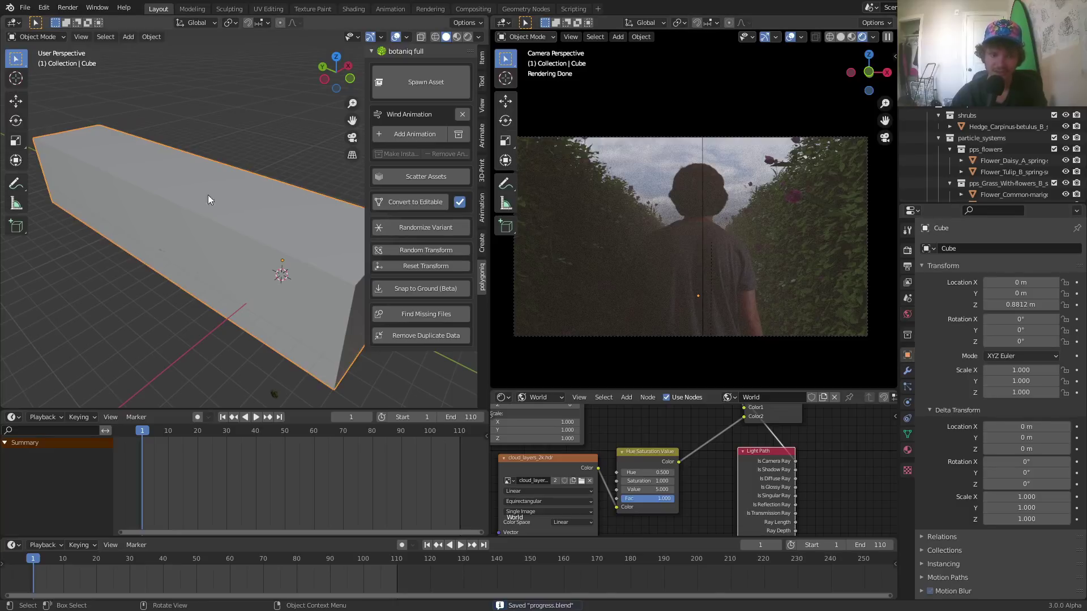
double_click(975, 71)
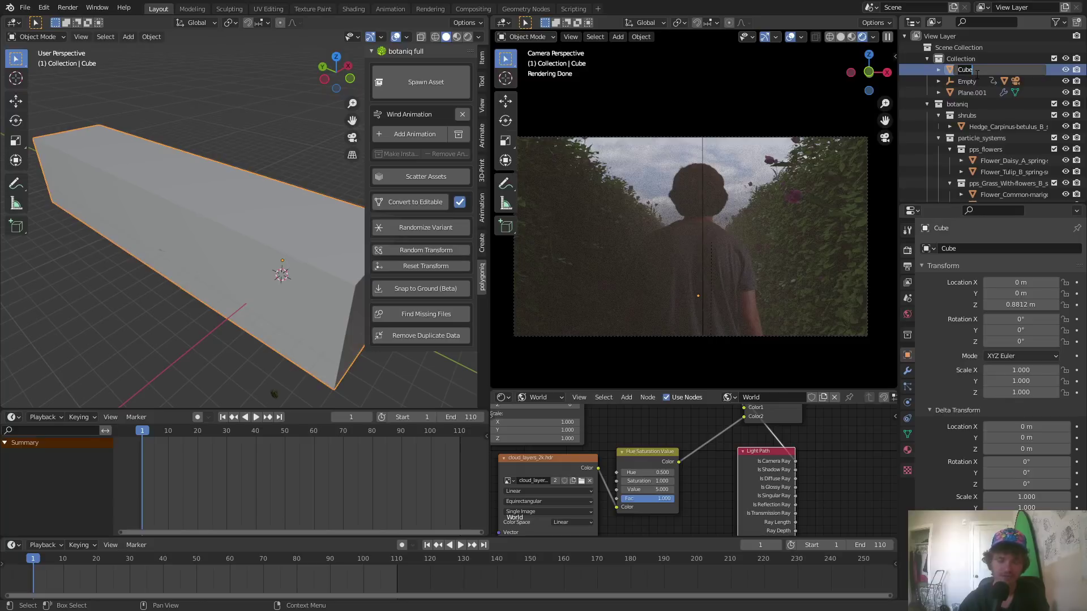
type("fog")
key("Return")
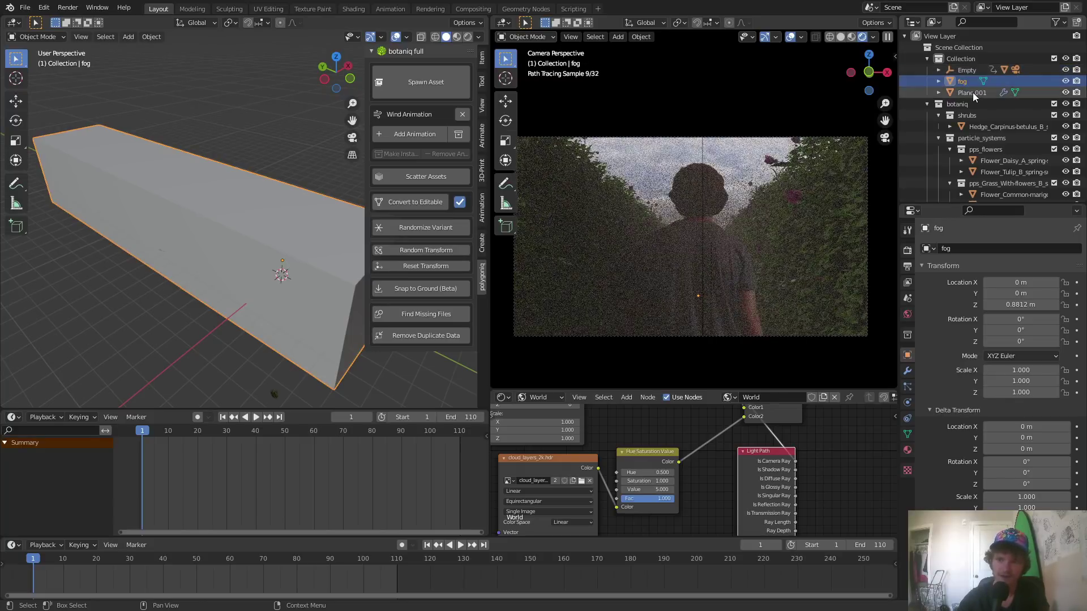
double_click(986, 93)
type("ground")
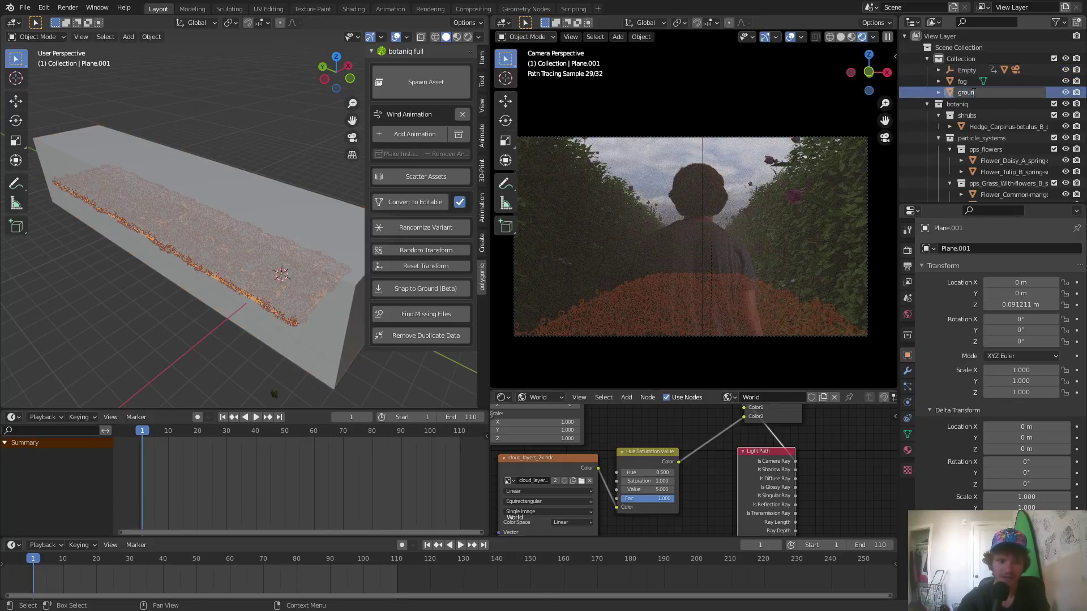
key("Return")
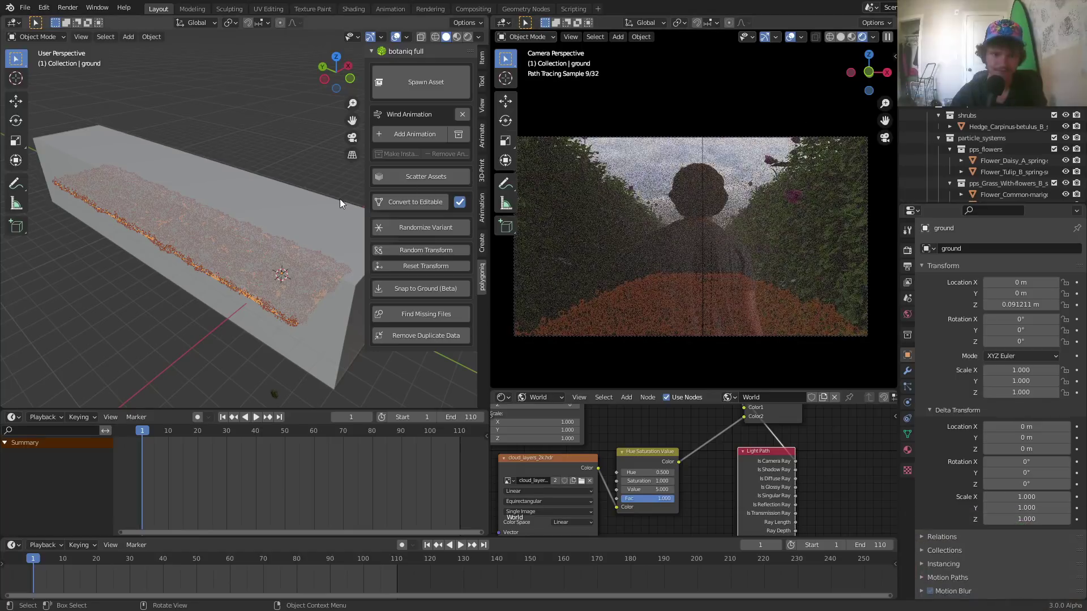
Step: Raise the fog box along Z to a height of 2.2708 m, using a wireframe side view
left_click(338, 210)
left_click(347, 67)
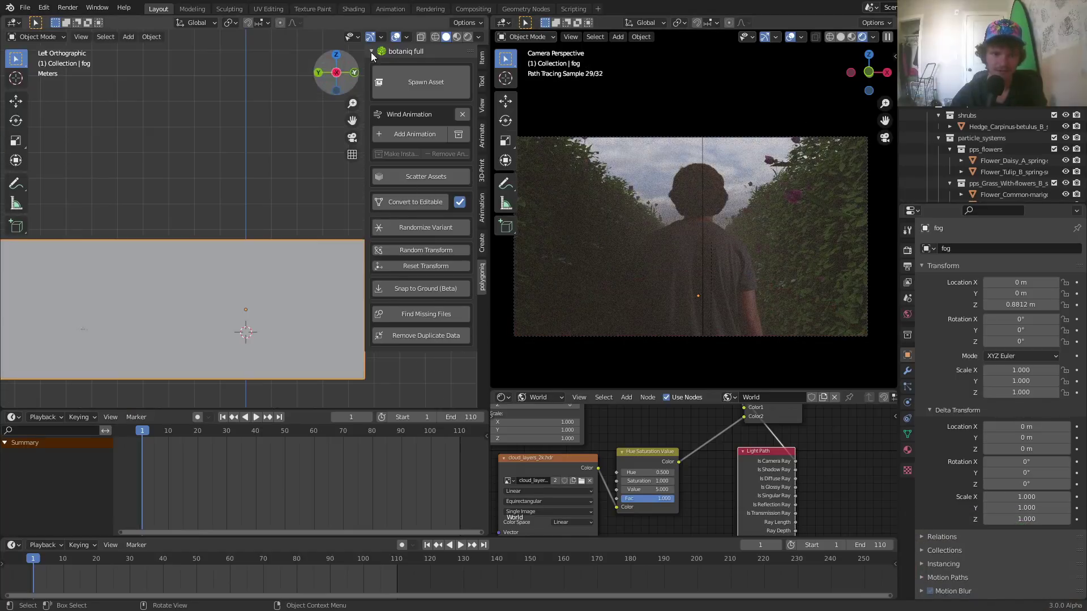
left_click(436, 36)
key("g")
key("z")
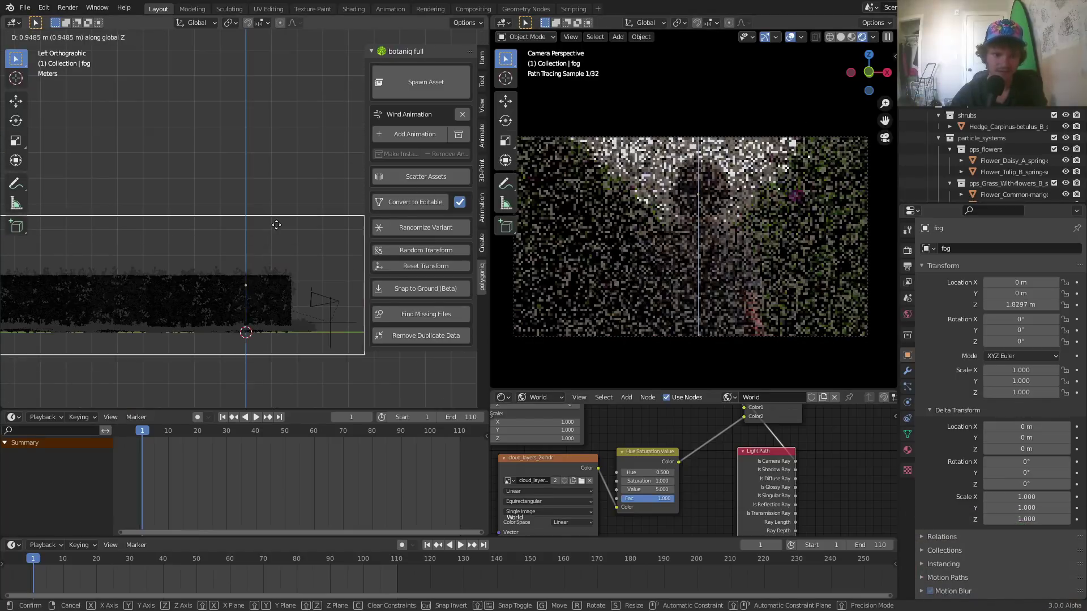
left_click(301, 131)
left_click(303, 136)
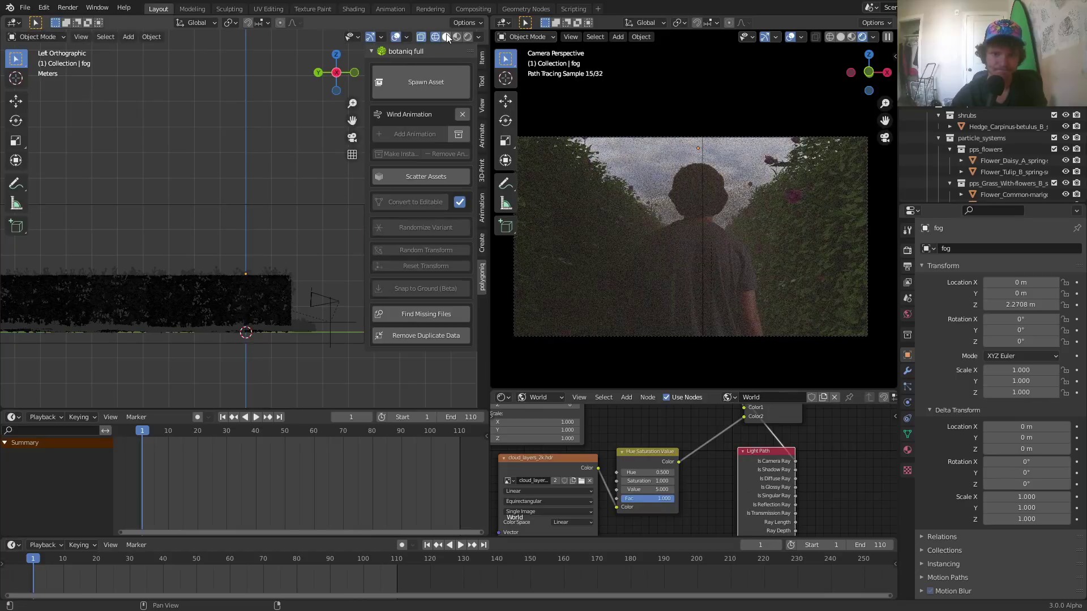
Step: Display the fog box as Wire in the solid-shaded viewport so the hedges inside can be seen, and save the file
left_click(447, 37)
mouse_move(266, 179)
middle_mouse_down()
mouse_move(229, 226)
mouse_move(231, 202)
middle_mouse_up()
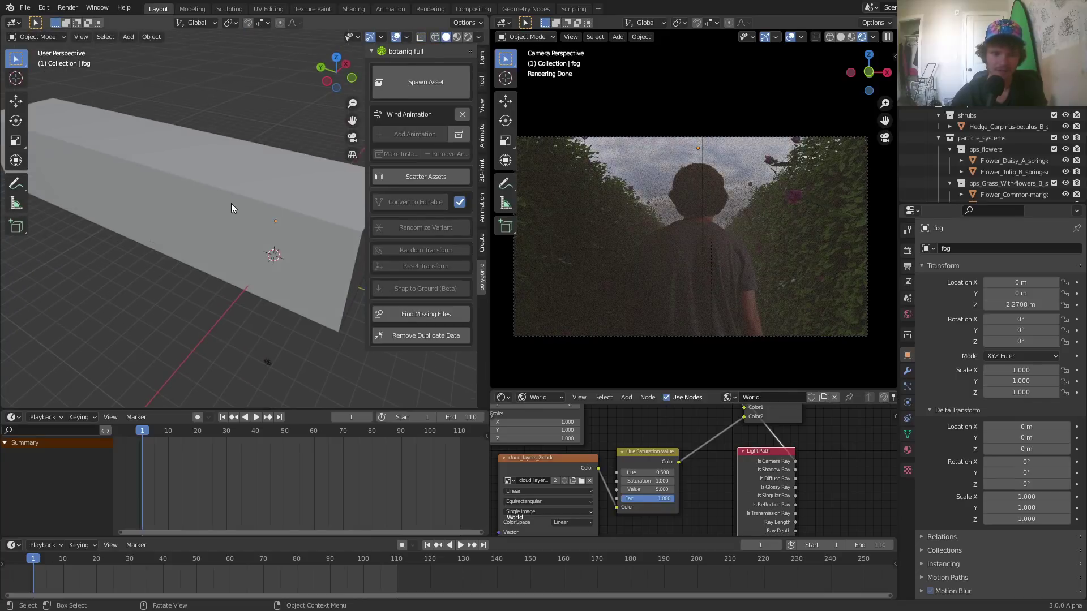
left_click(231, 202)
scroll(942, 548, "down", 3)
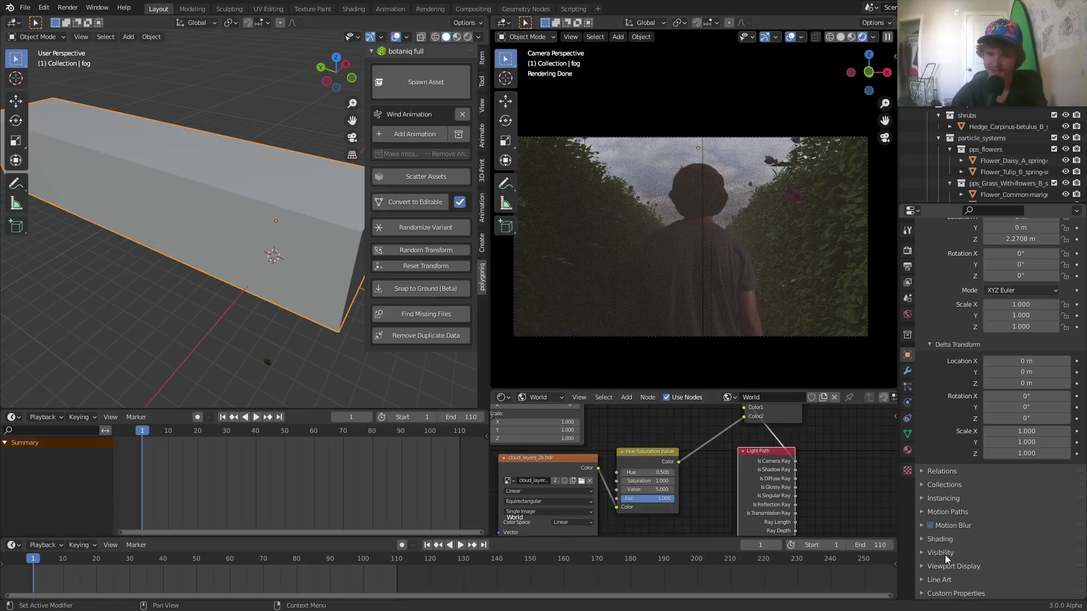
left_click(944, 554)
scroll(986, 552, "down", 10)
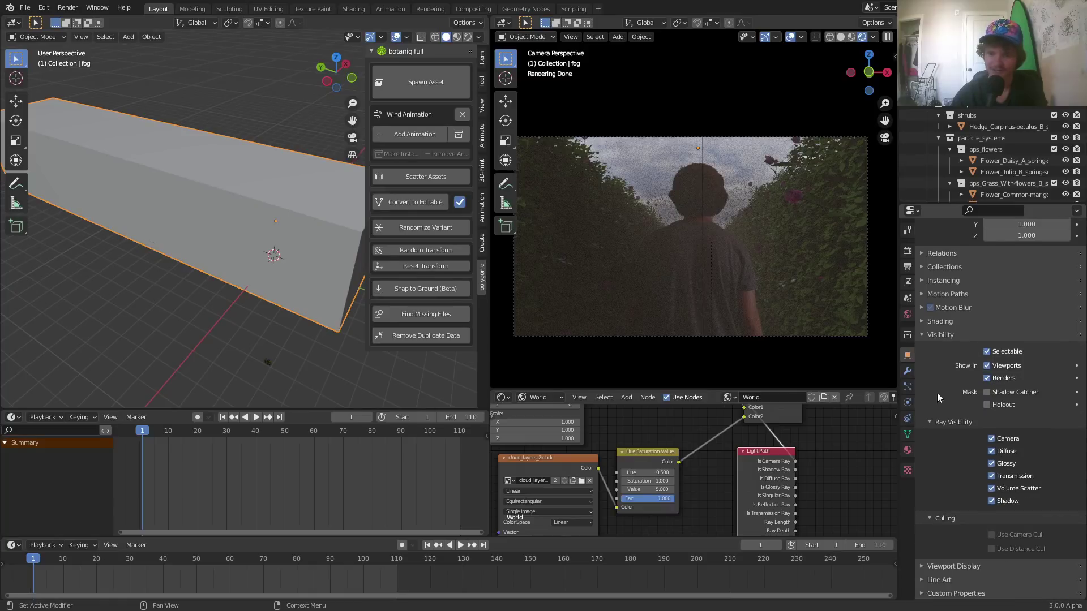
left_click(951, 562)
left_click(1016, 548)
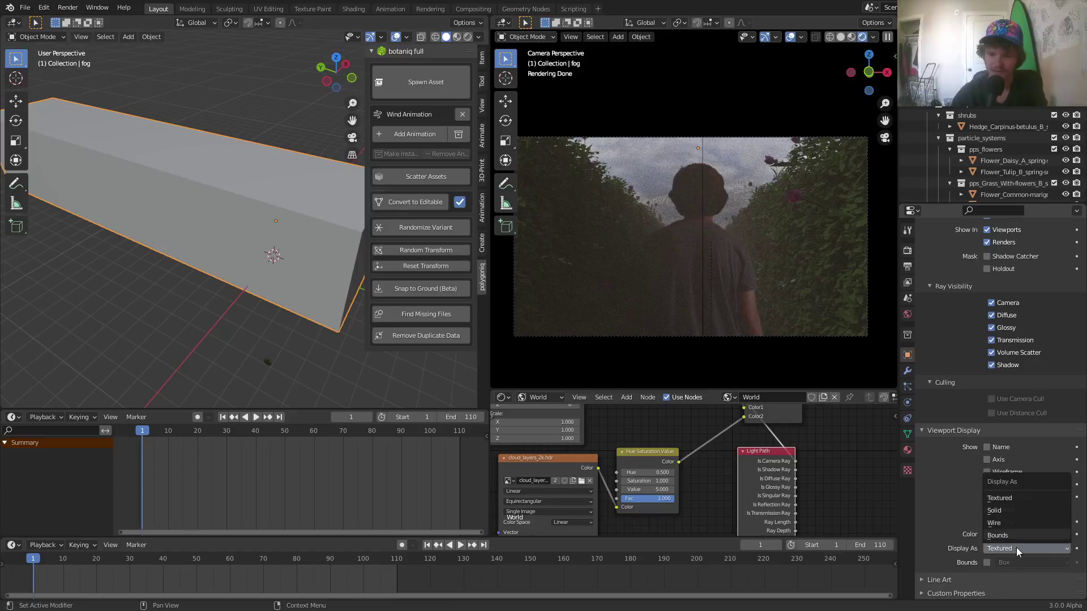
left_click(1000, 522)
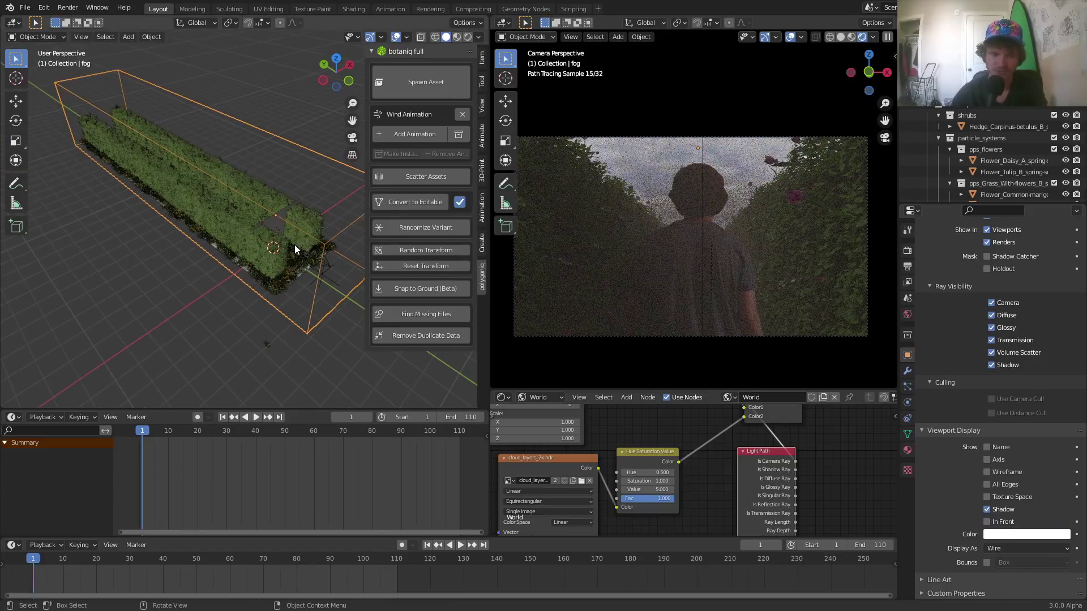
scroll(295, 246, "up", 2)
key("ctrl+s")
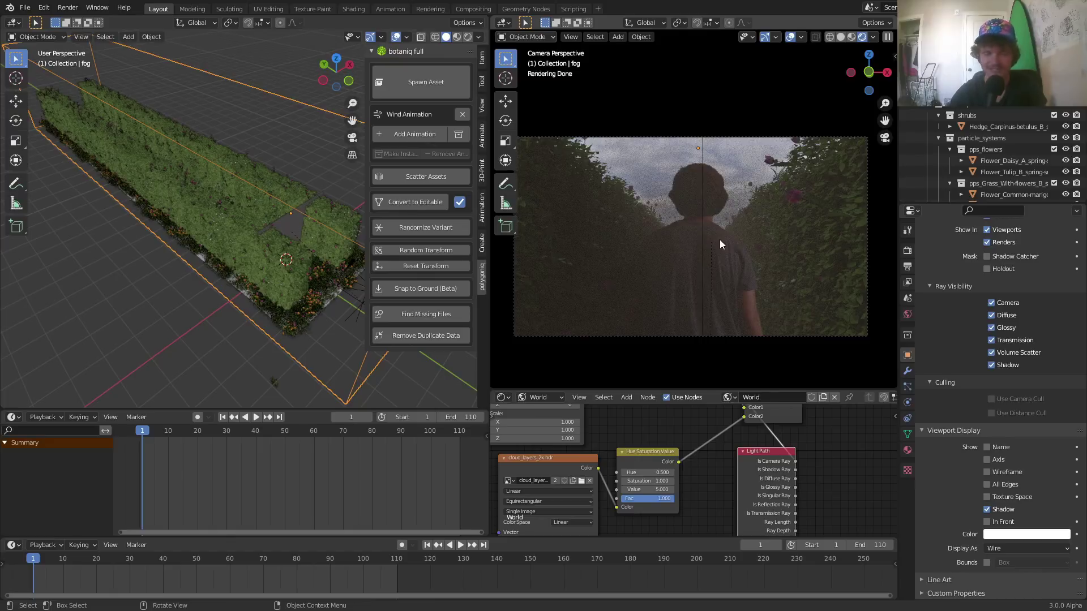
Step: Add a Sun light and move it in the side view to just above the hedge, away from the camera
middle_click_drag(185, 243, 216, 219)
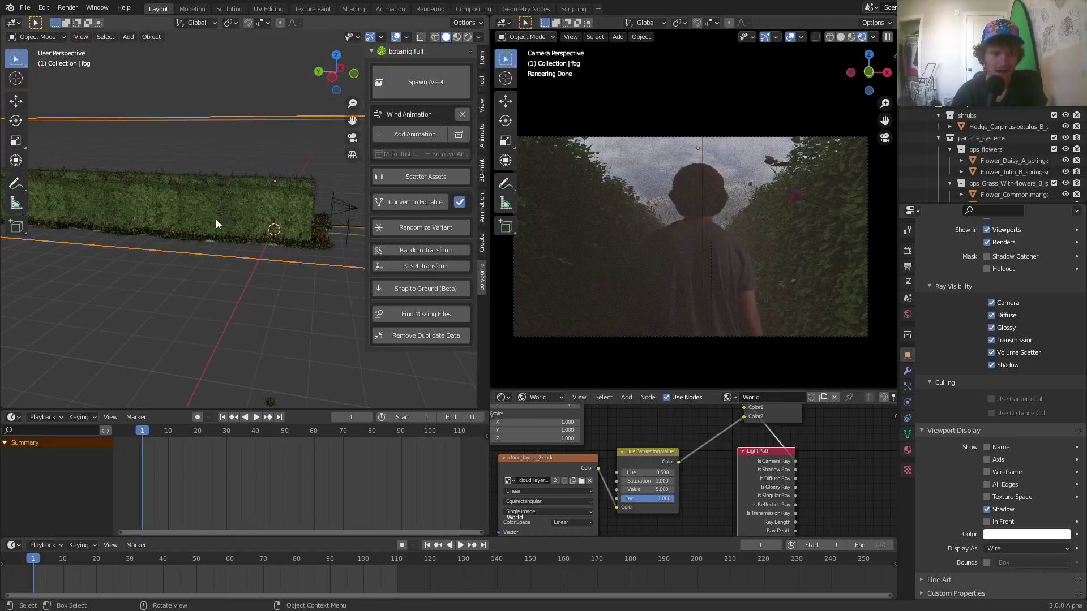
key("shift+a")
mouse_move(187, 367)
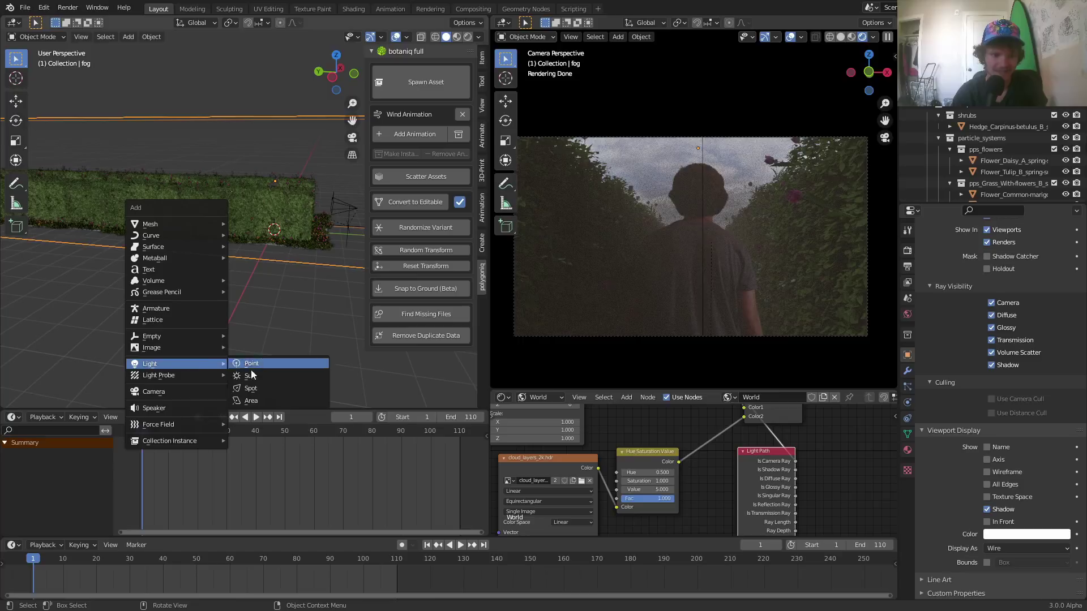
left_click(258, 377)
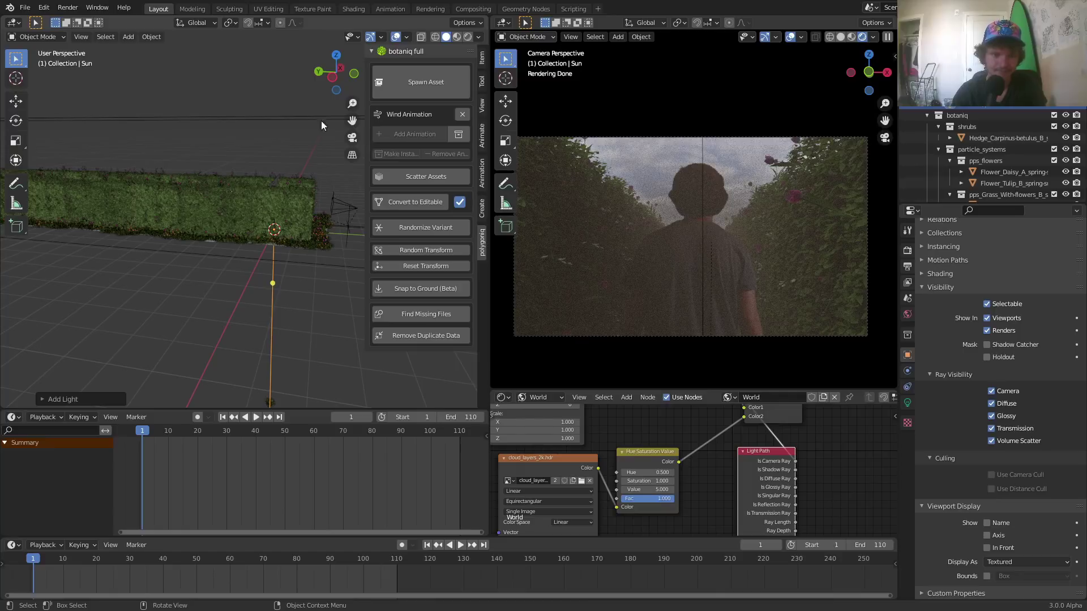
left_click(333, 78)
key("g")
left_click(106, 209)
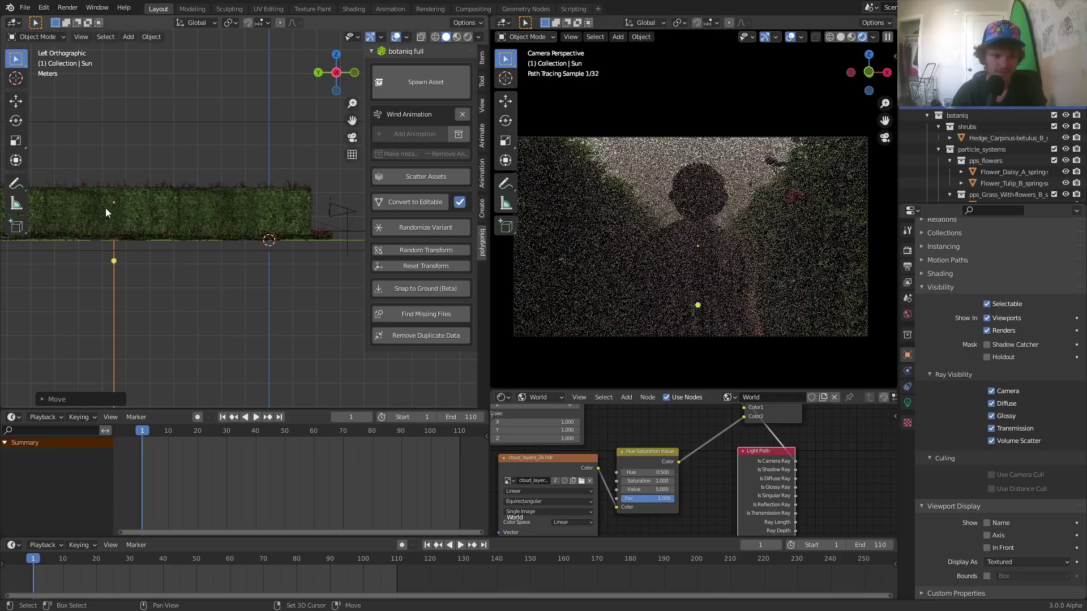
Step: Rotate the sun light about -68° in the side view so its beam slants down toward the camera
middle_click_drag(107, 207, 143, 220, "shift")
scroll(174, 245, "down", 1)
key("r")
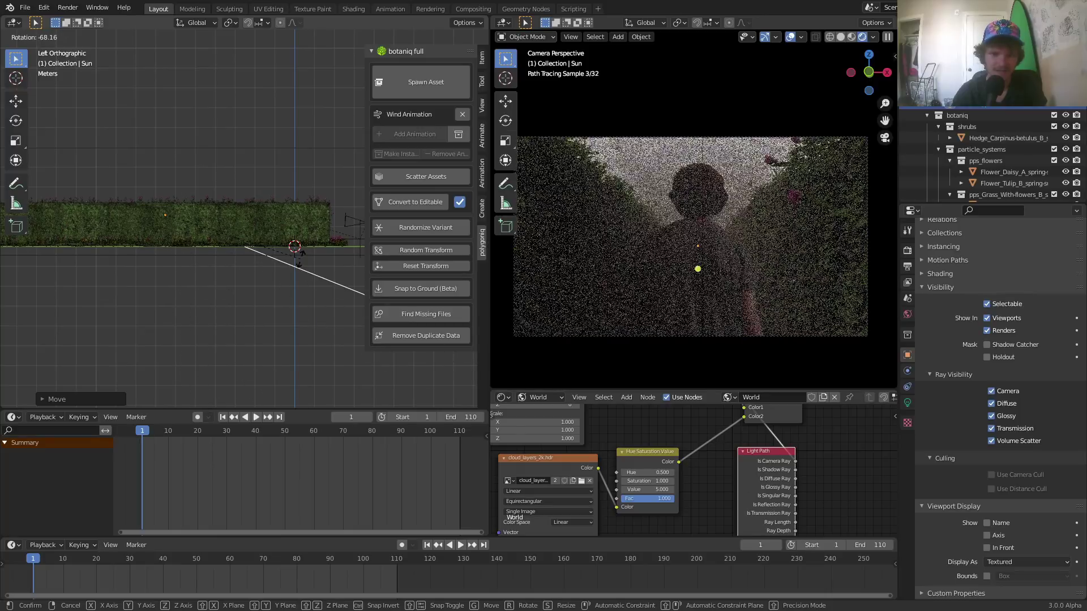
left_click(299, 256)
Step: Set the sun light's strength to 10
left_click(908, 402)
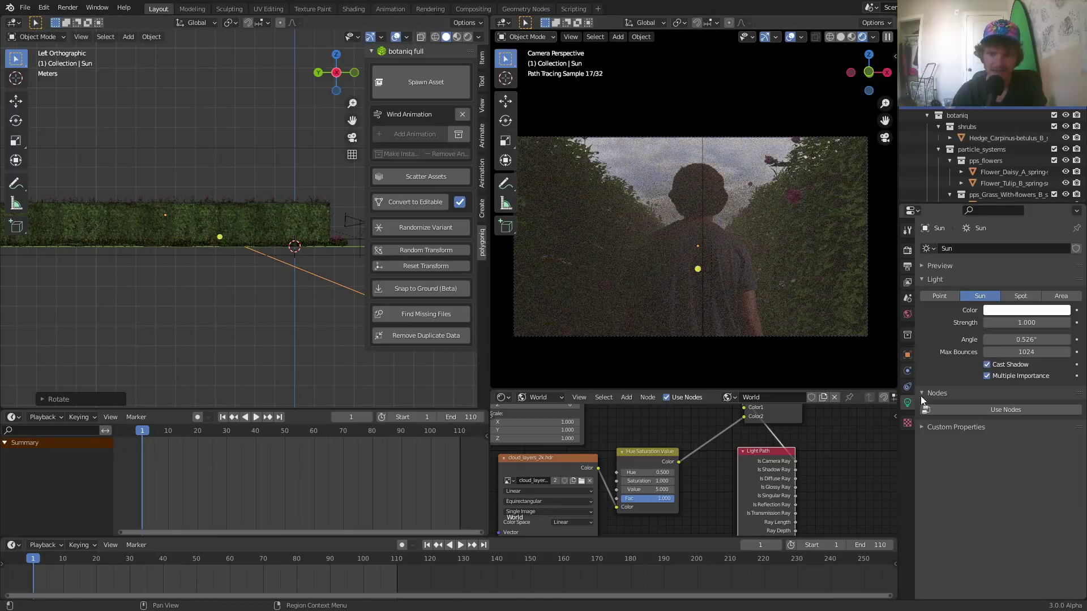
left_click(1027, 324)
type("10")
key("Return")
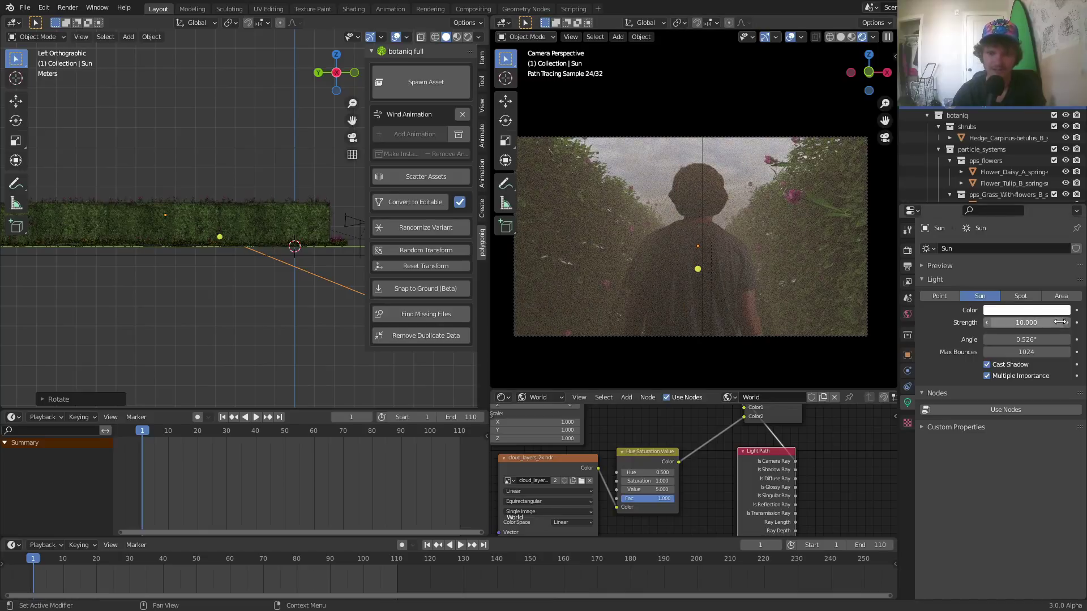
Step: Try a sun strength of 50 and a slightly different sun rotation in the side view
left_click(1028, 322)
type("50")
key("Return")
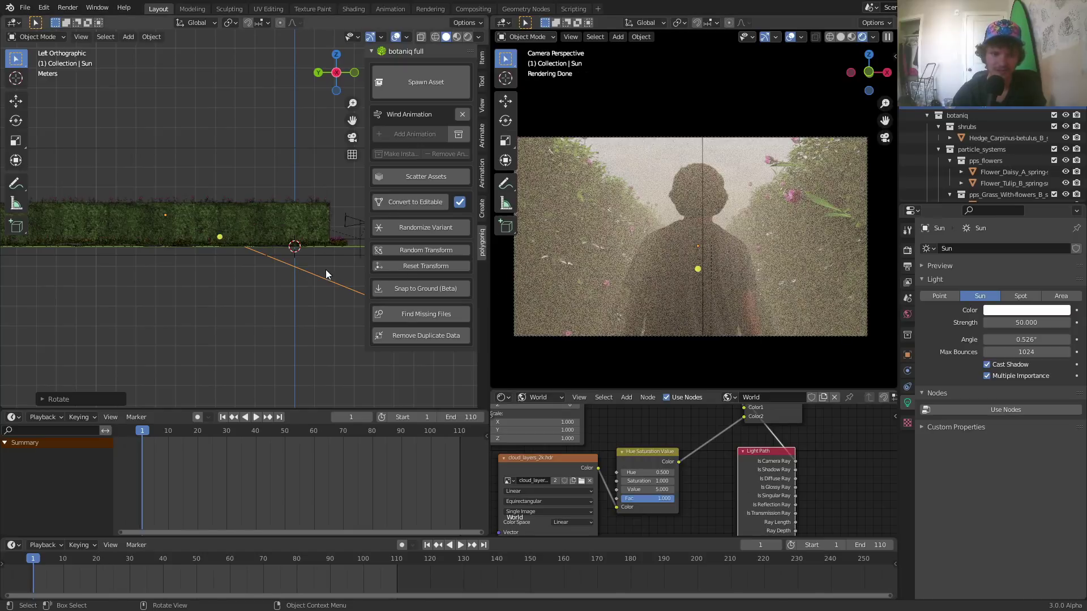
key("r")
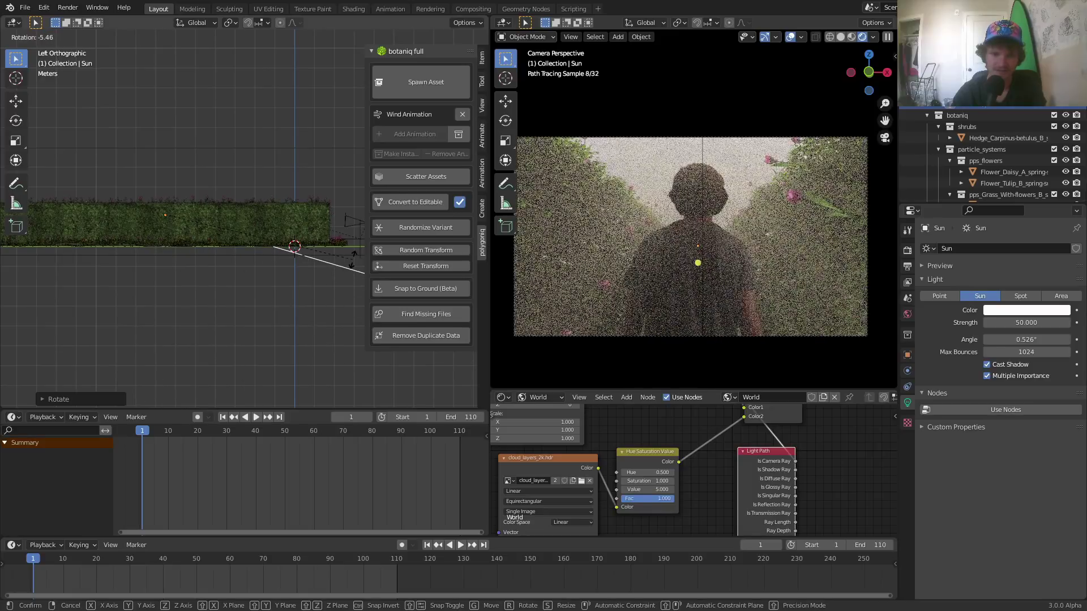
left_click(336, 272)
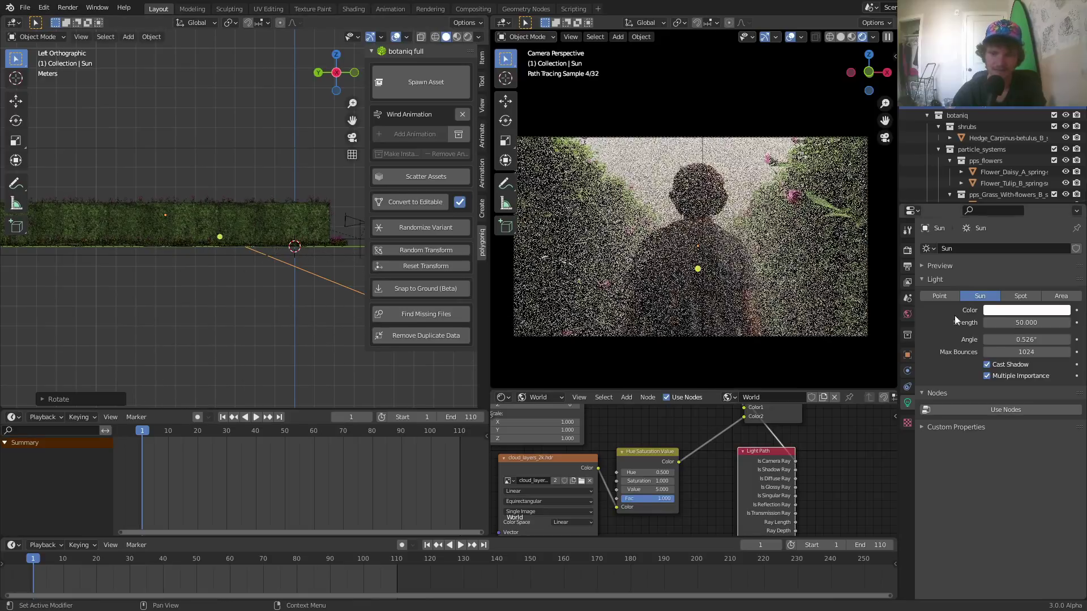
Step: Return the sun light's strength to 10 and give it a pale warm color with hue 0.103 and saturation 0.345
left_click(1012, 323)
type("1")
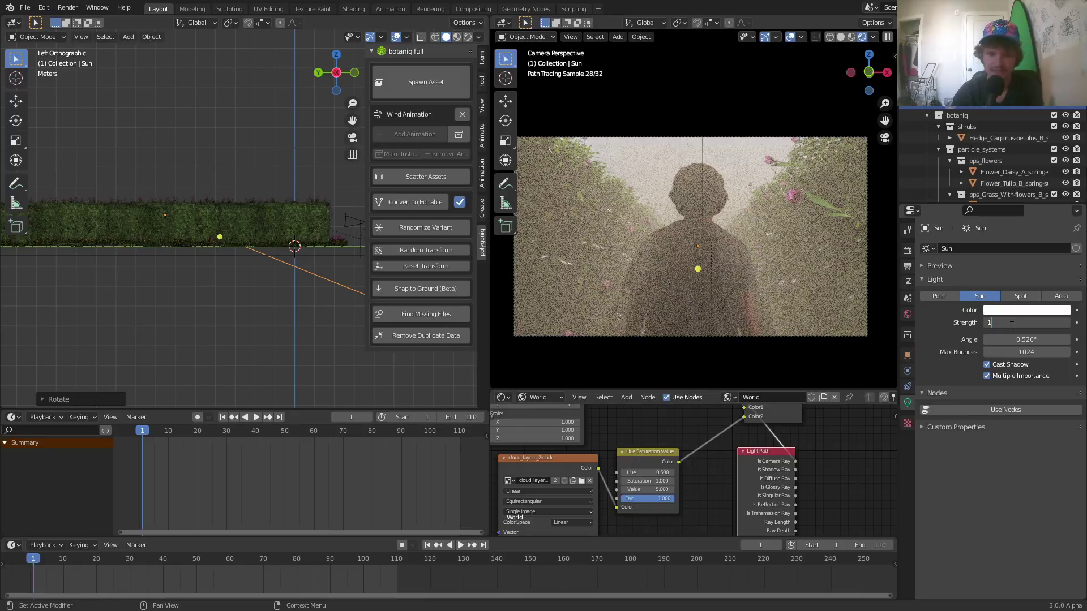
type("0")
key("Return")
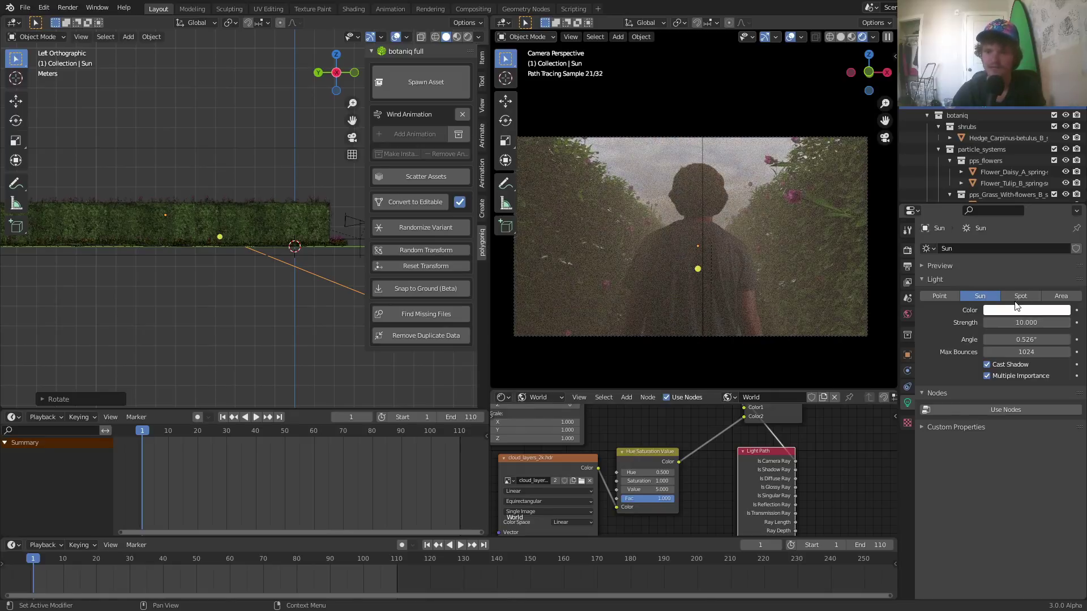
left_click(1017, 310)
left_click(1007, 205)
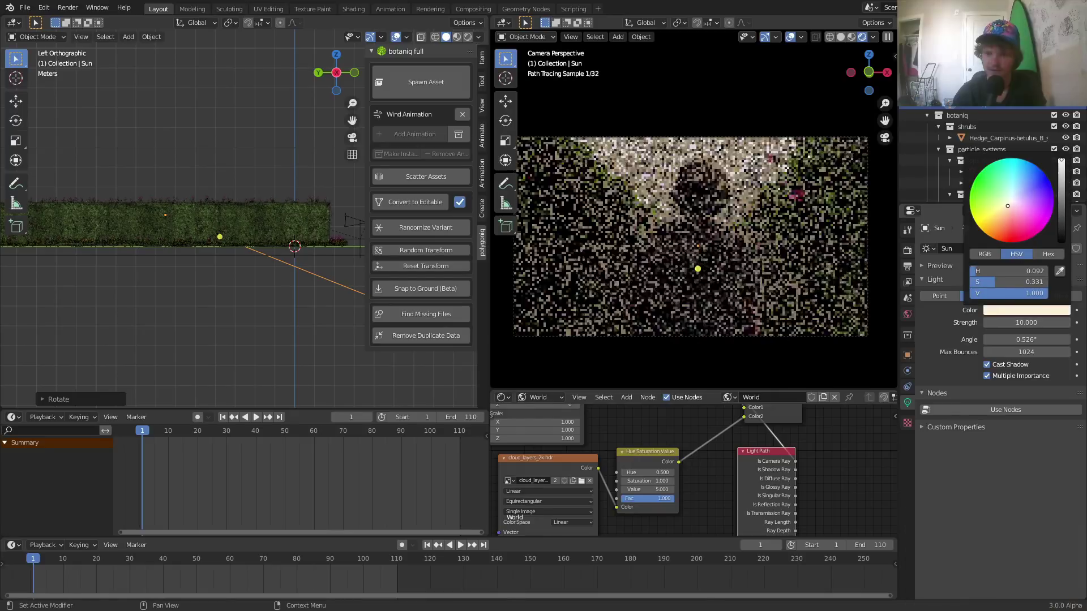
left_click(1007, 206)
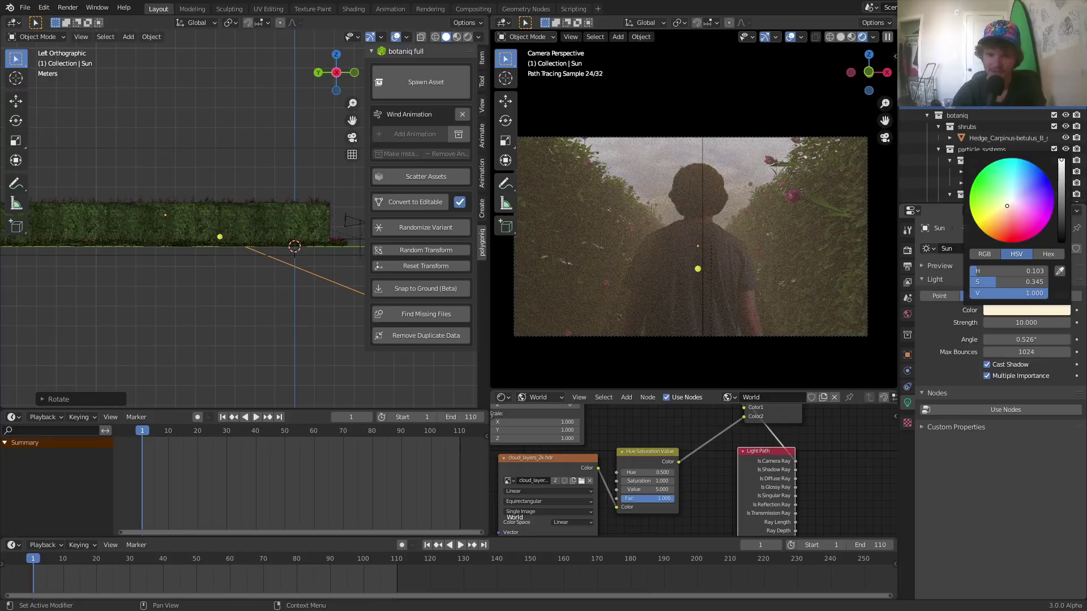
Step: Hide the overlays in the rendered camera view and save the file
left_click(791, 37)
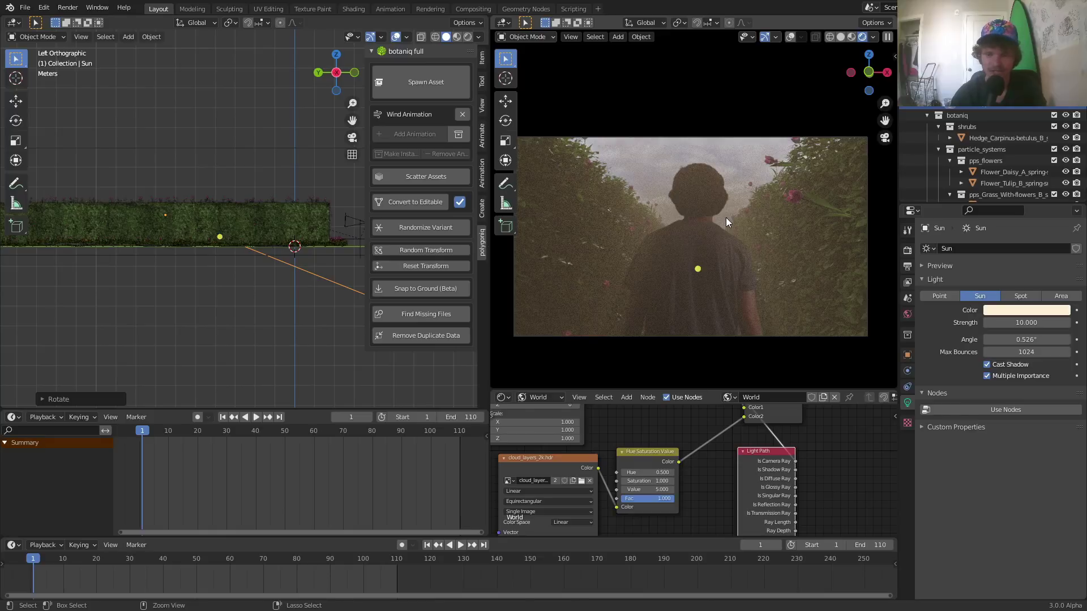
key("ctrl+s")
Step: Set the render's color management to gamma 0.882, exposure 0.542 and the Medium Contrast look
left_click(907, 250)
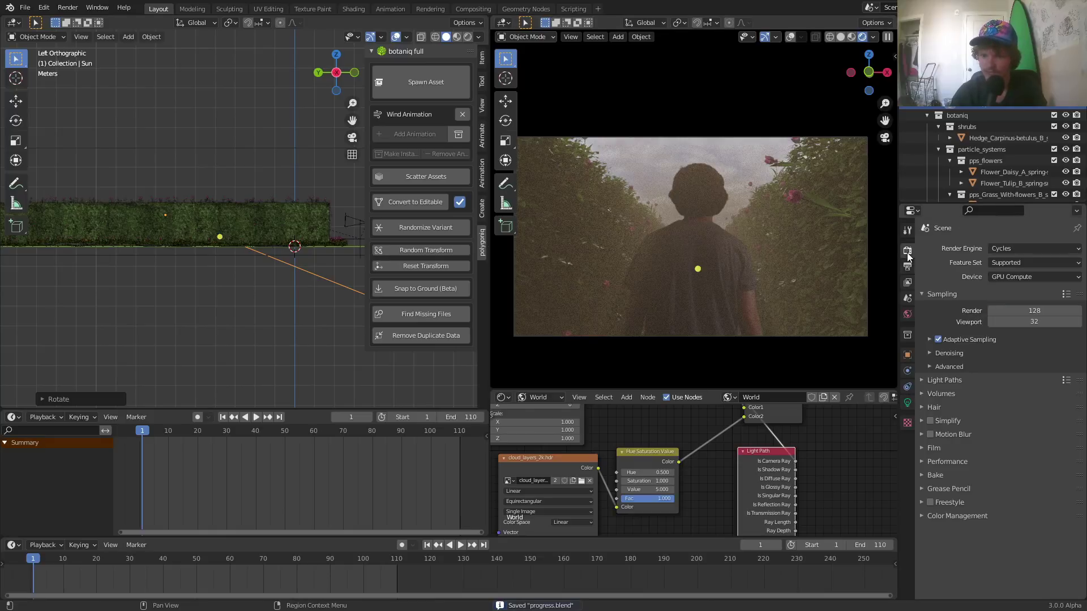
left_click(956, 516)
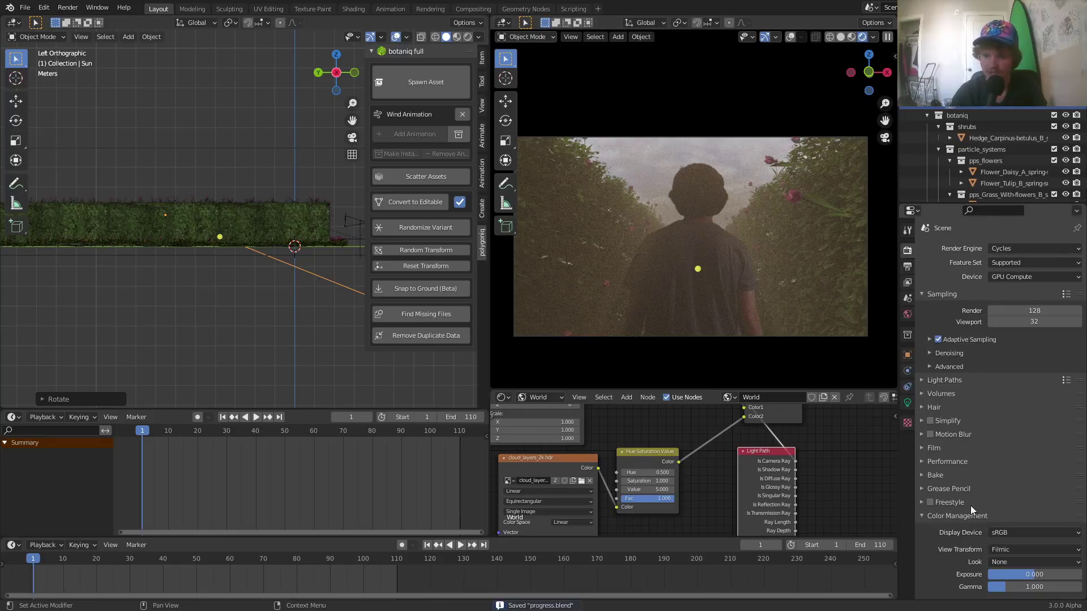
scroll(971, 505, "down", 1)
mouse_move(1034, 560)
left_mouse_down()
mouse_move(1037, 568)
mouse_move(1013, 559)
left_mouse_up()
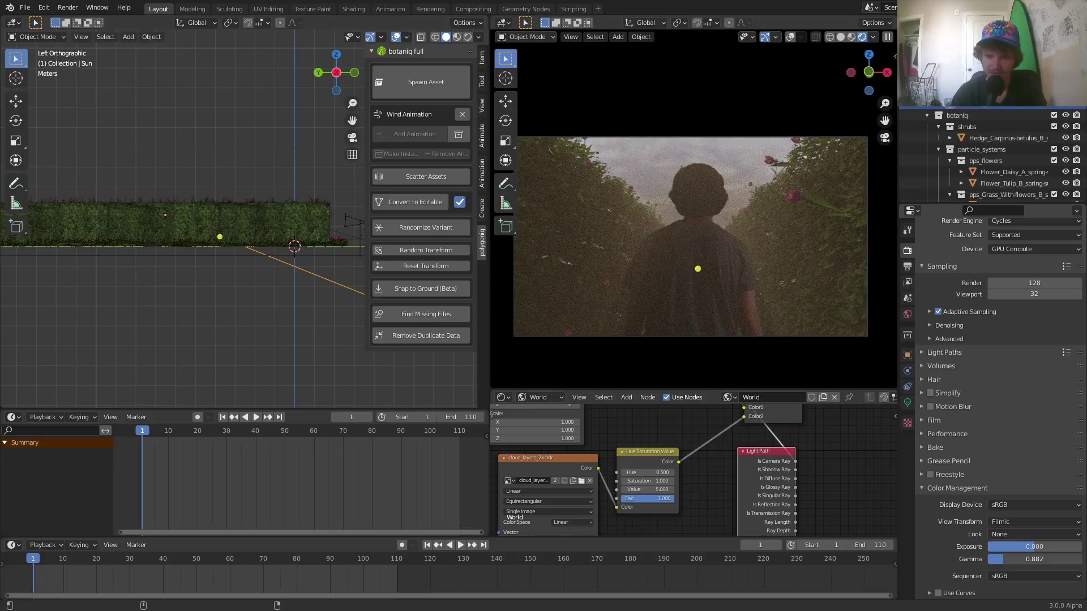
left_click_drag(1041, 547, 1063, 547)
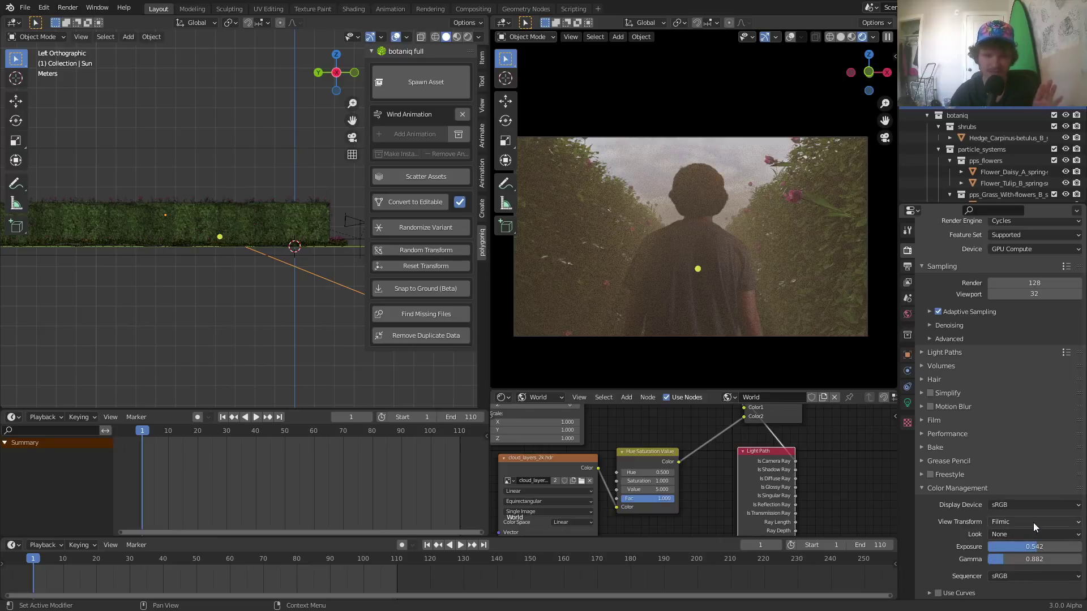
left_click(1025, 534)
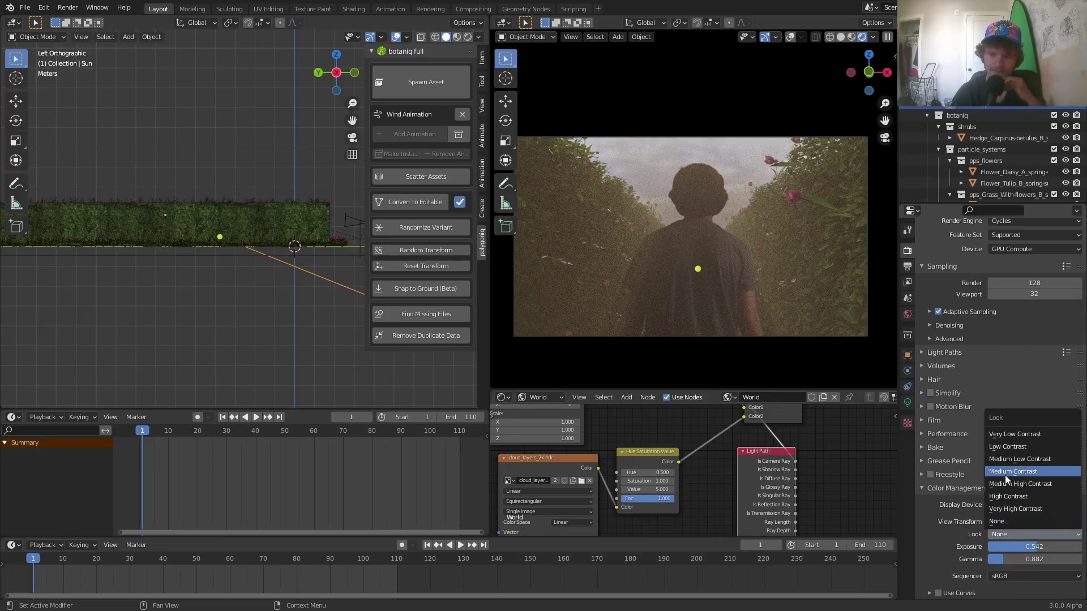
left_click(1004, 474)
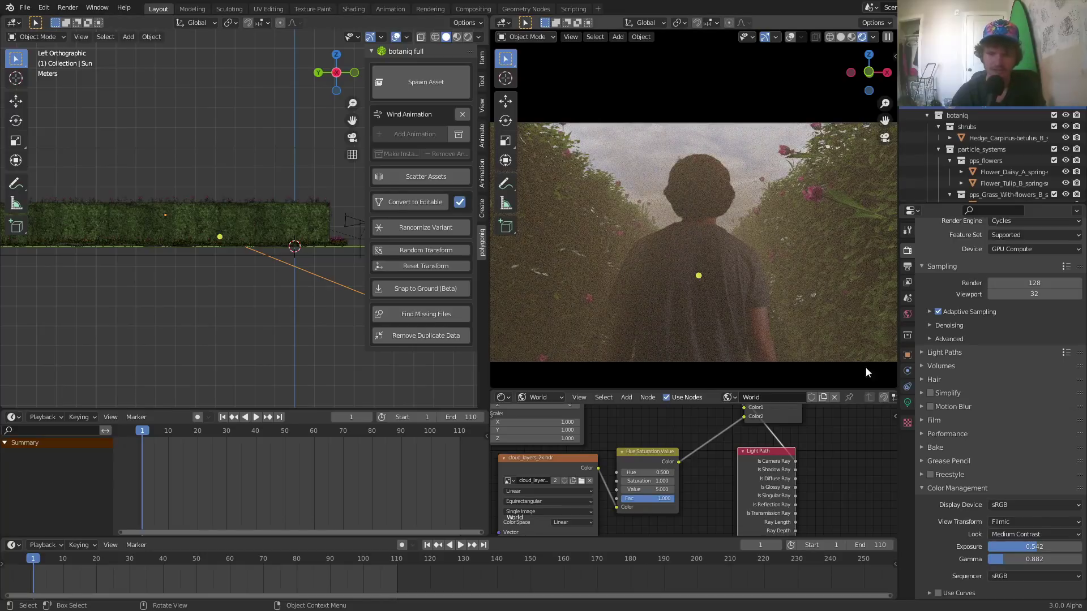
Step: Raise the sun light's strength to 12 and save the file
left_click(908, 403)
left_click(1020, 323)
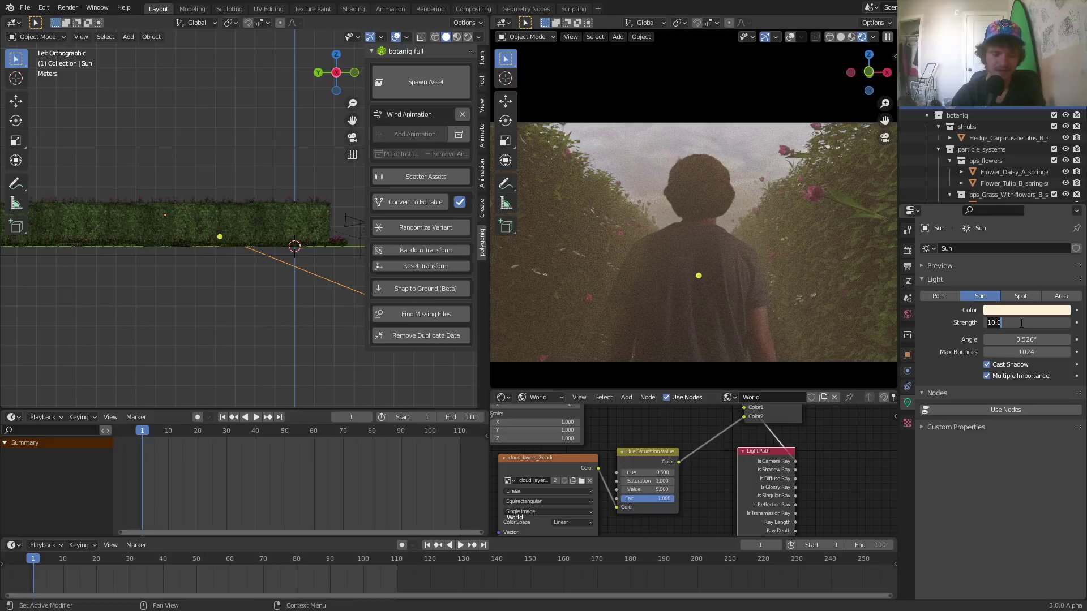
key("Return")
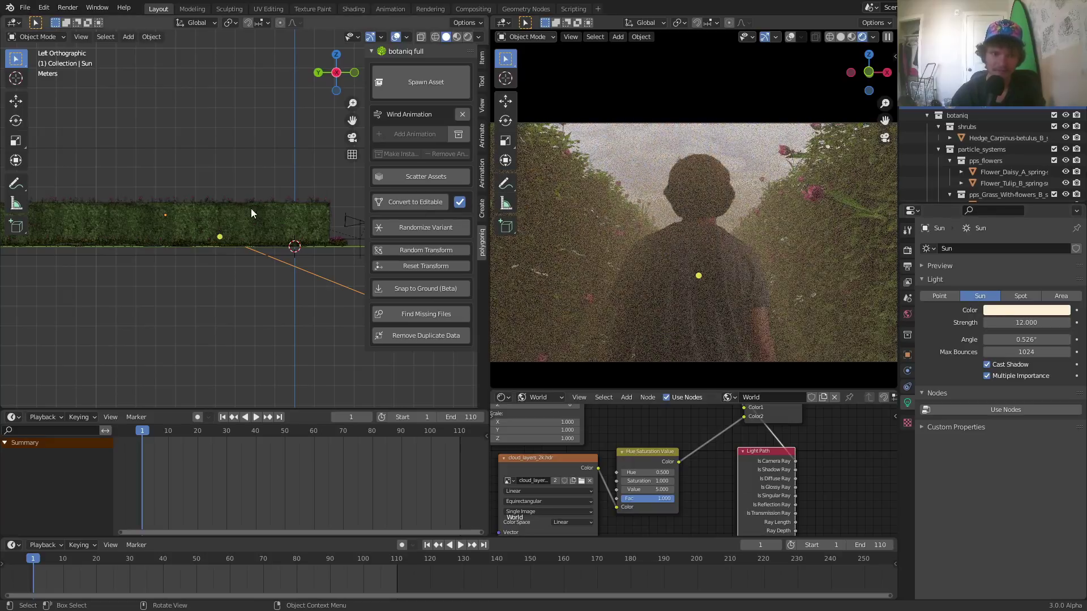
scroll(288, 204, "up", 3)
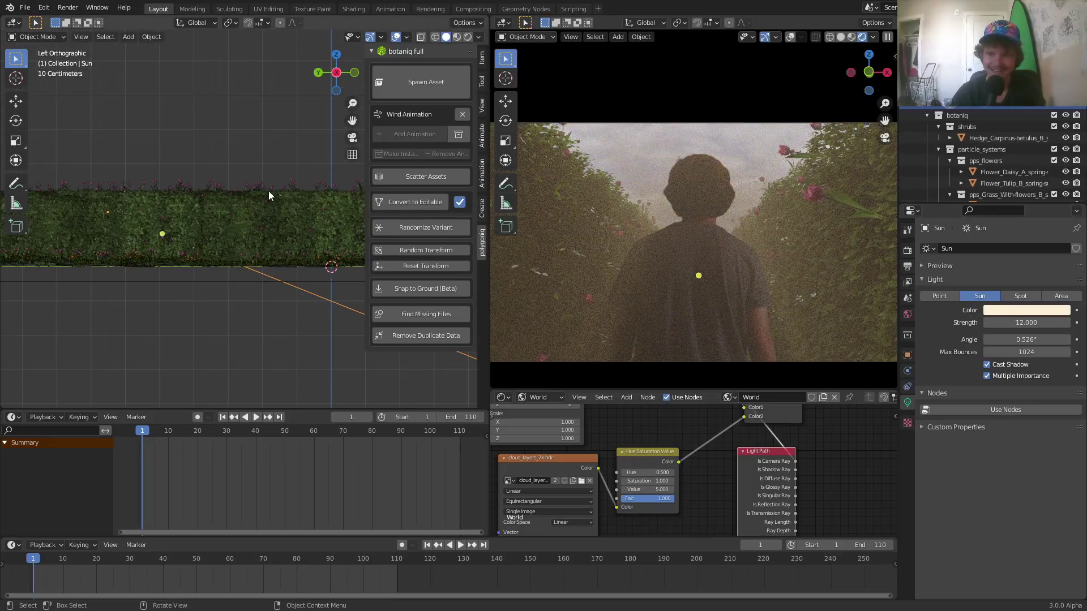
middle_click_drag(266, 192, 236, 252)
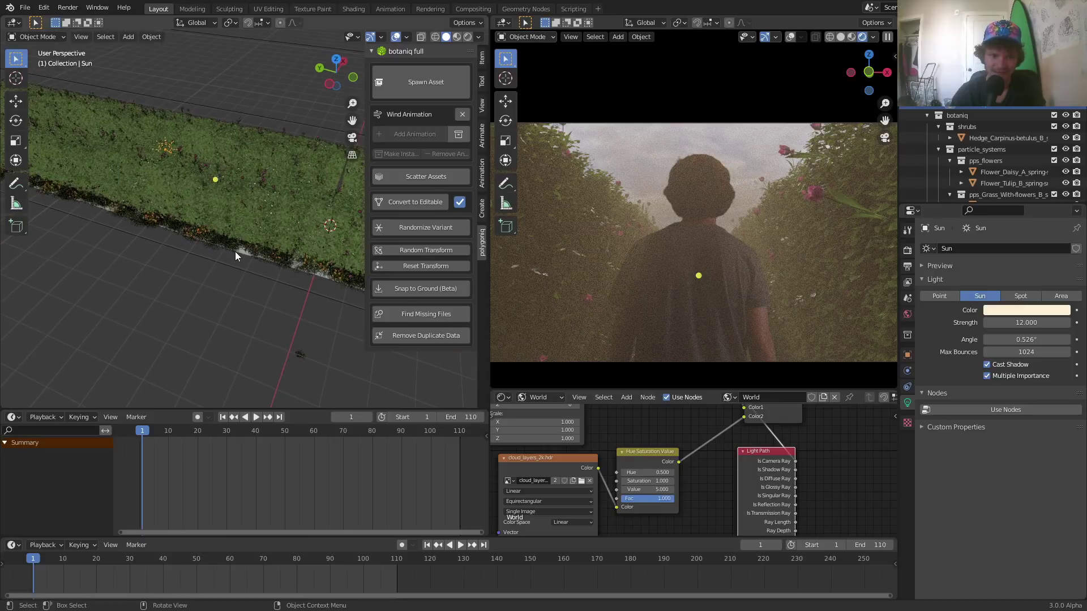
key("ctrl+s")
Step: Add a point light at the 3D cursor, raise it along Z above the hedge corridor and shift it along Y towards the camera
middle_click_drag(307, 197, 298, 206)
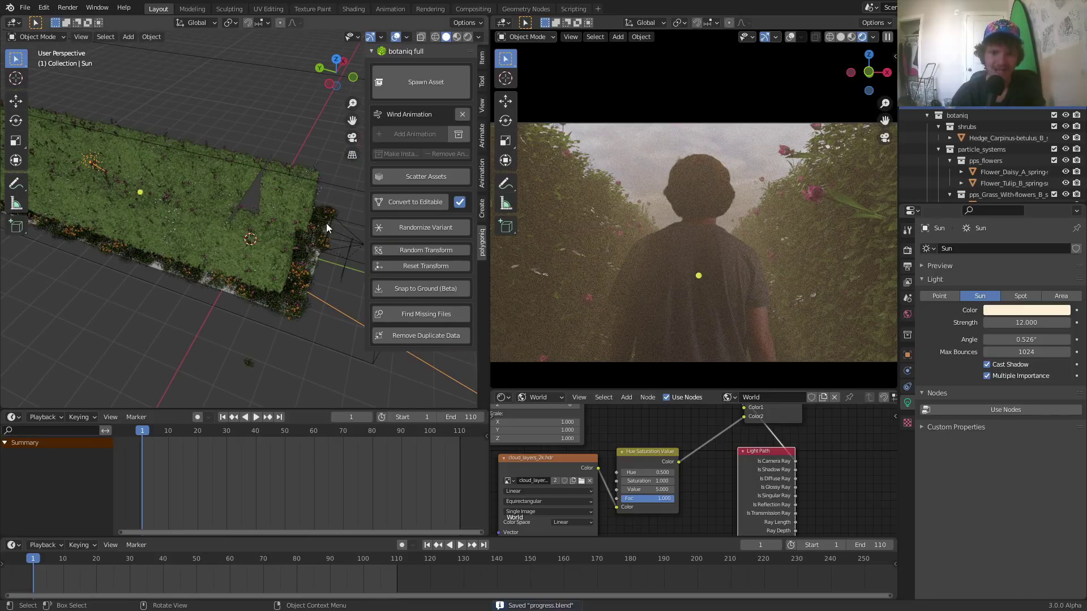
scroll(281, 198, "up", 3)
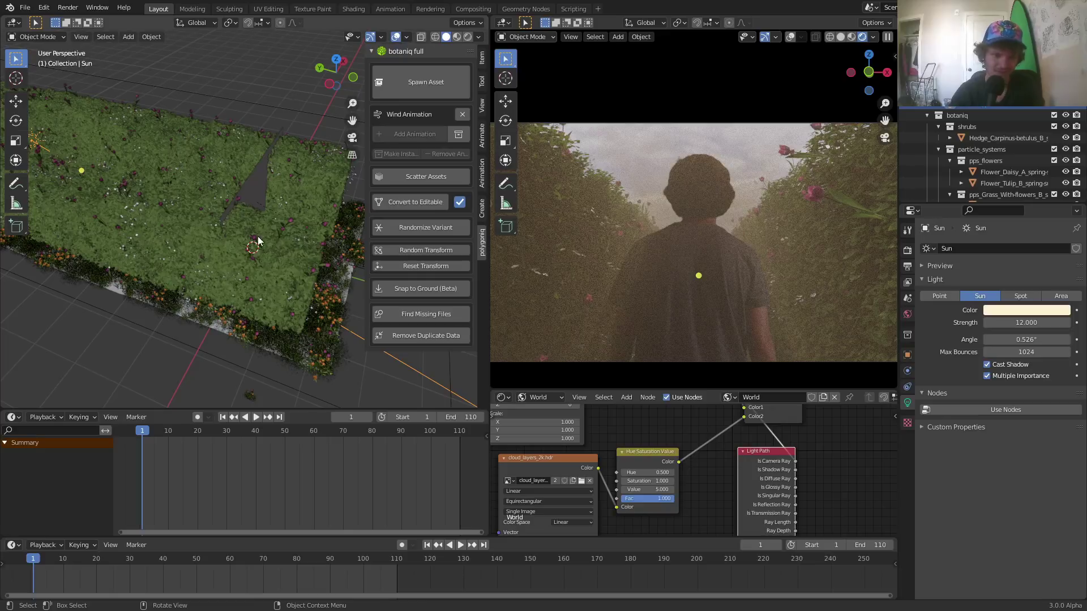
key("shift+a")
mouse_move(255, 243)
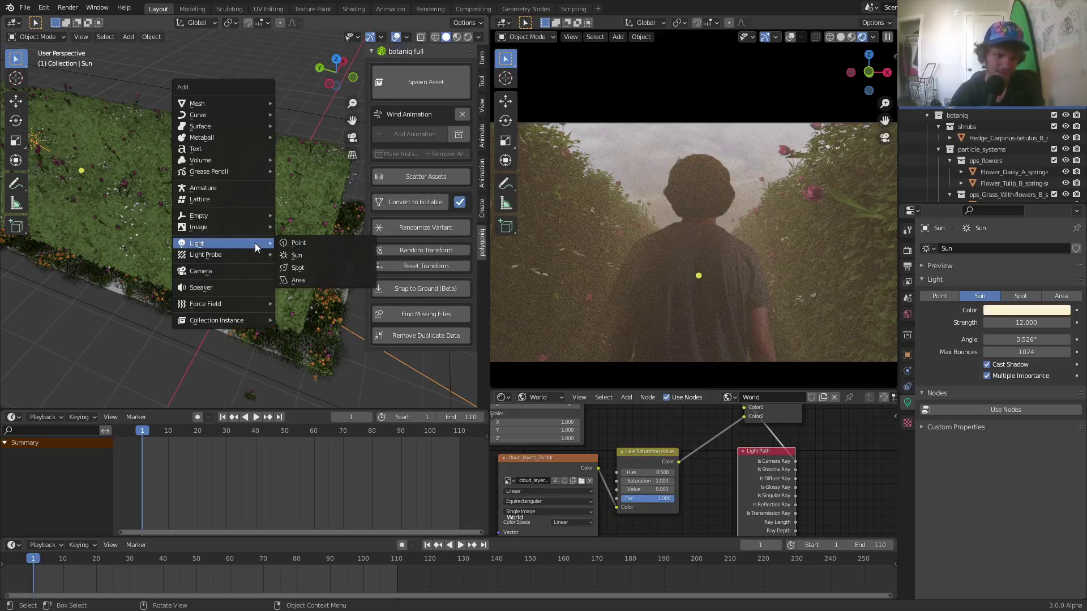
left_click(292, 242)
key("g")
key("z")
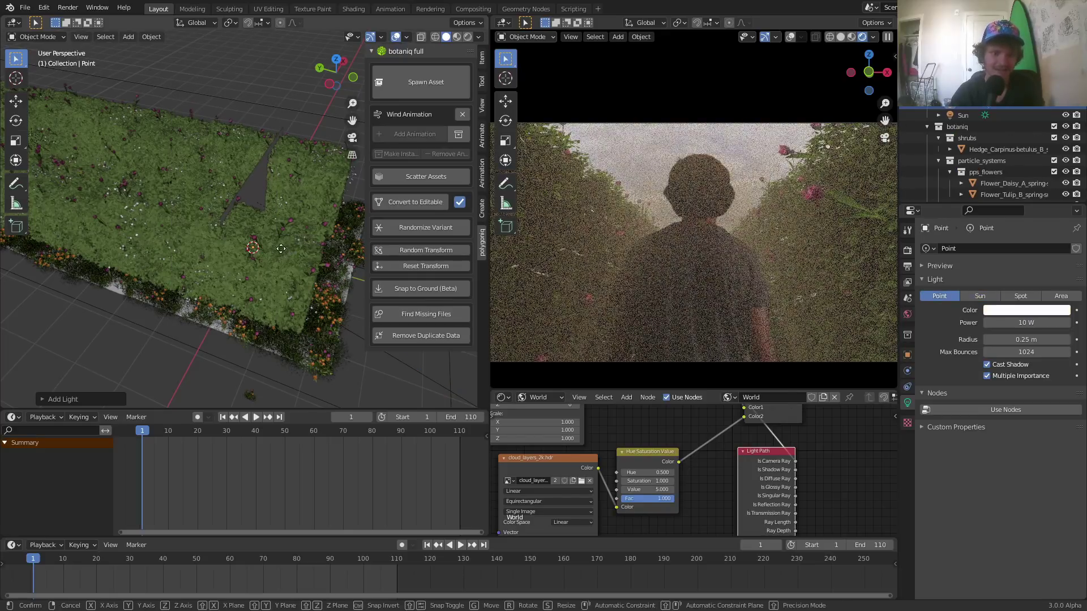
left_click(271, 183)
key("g")
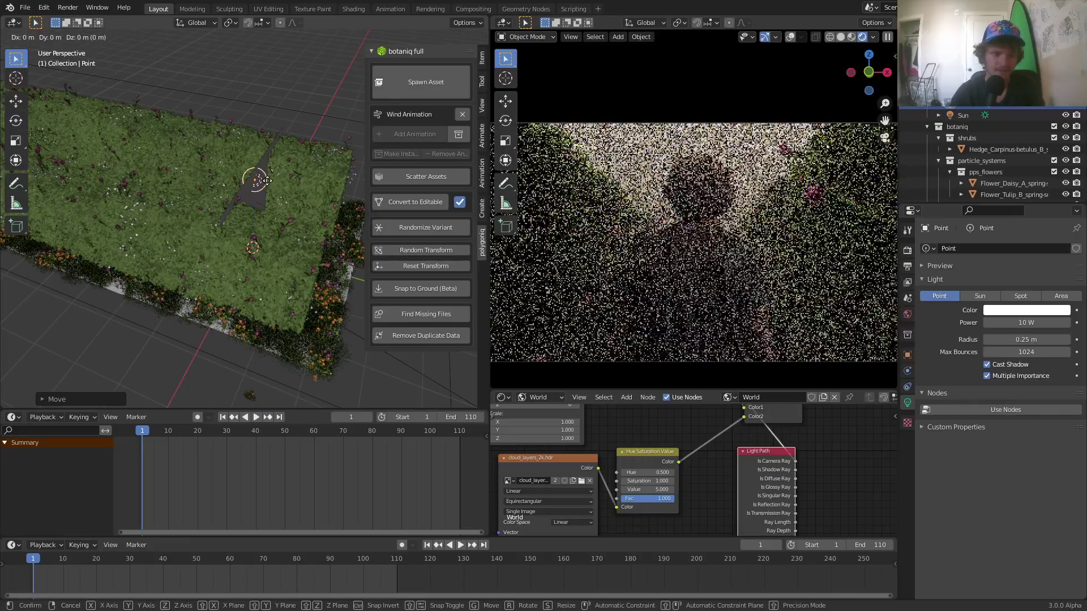
key("y")
left_click(313, 213)
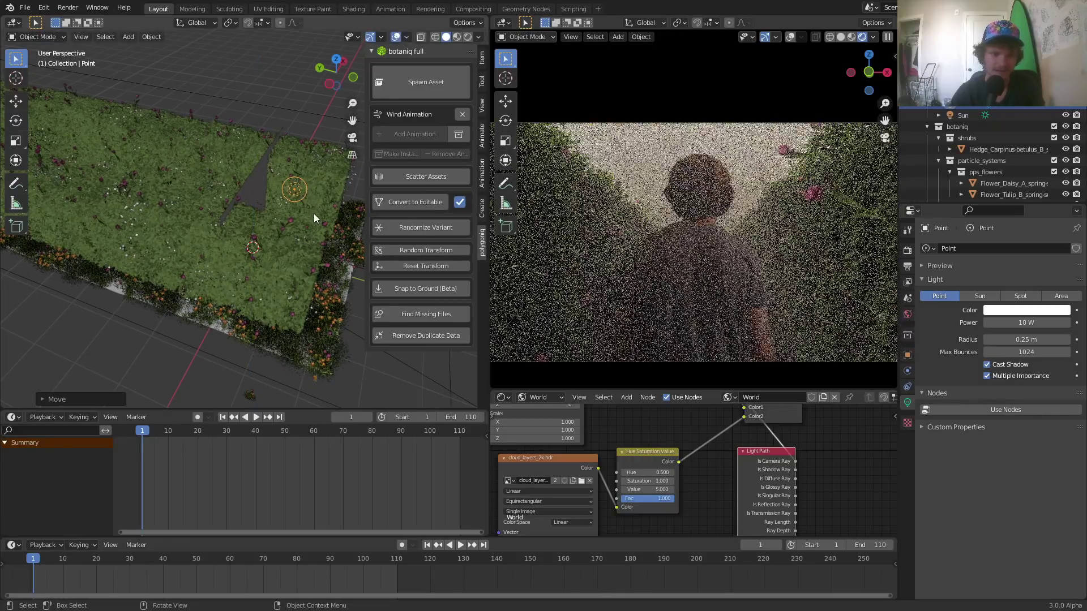
Step: Preview the animation, return to frame 1 and parent the point light to the animated empty
middle_click_drag(313, 213, 248, 212)
key("space")
key("space")
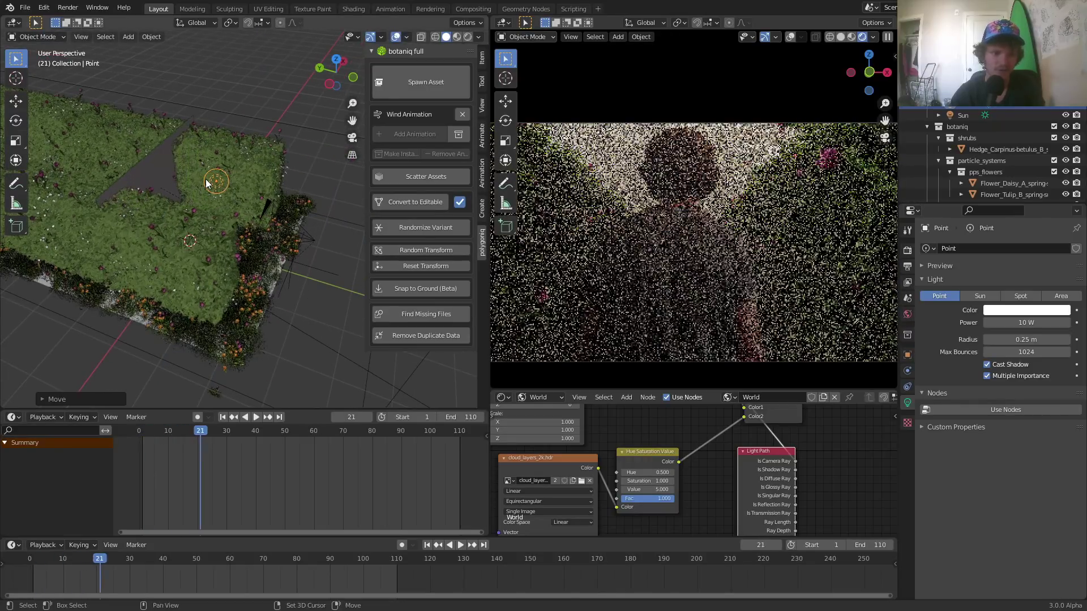
key("shift+Left")
left_click(315, 294)
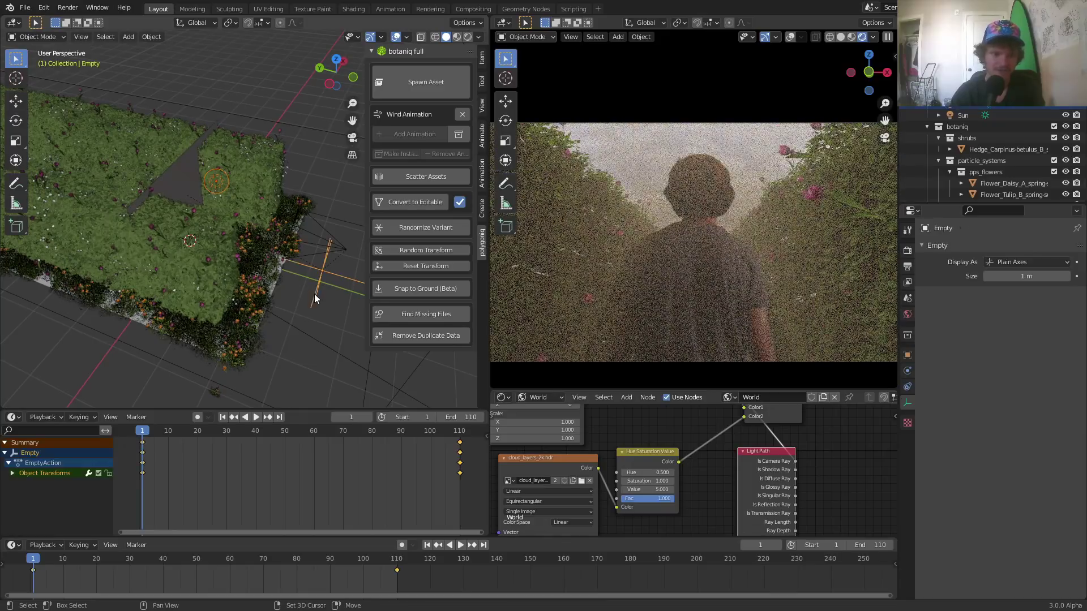
key("ctrl+p")
left_click(316, 297)
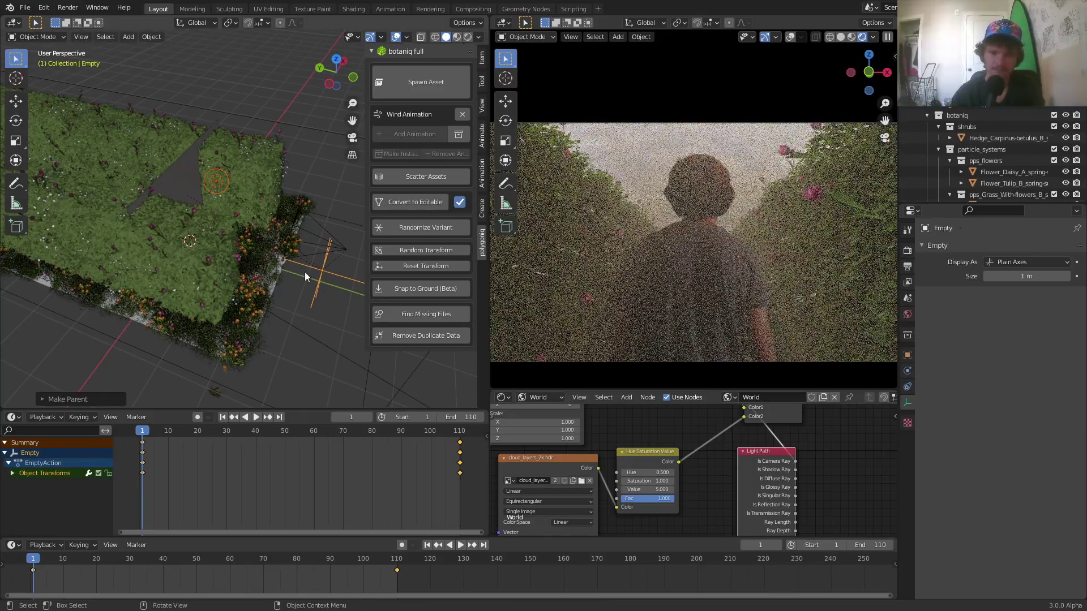
Step: Set the point light's power to 50 W
left_click(214, 184)
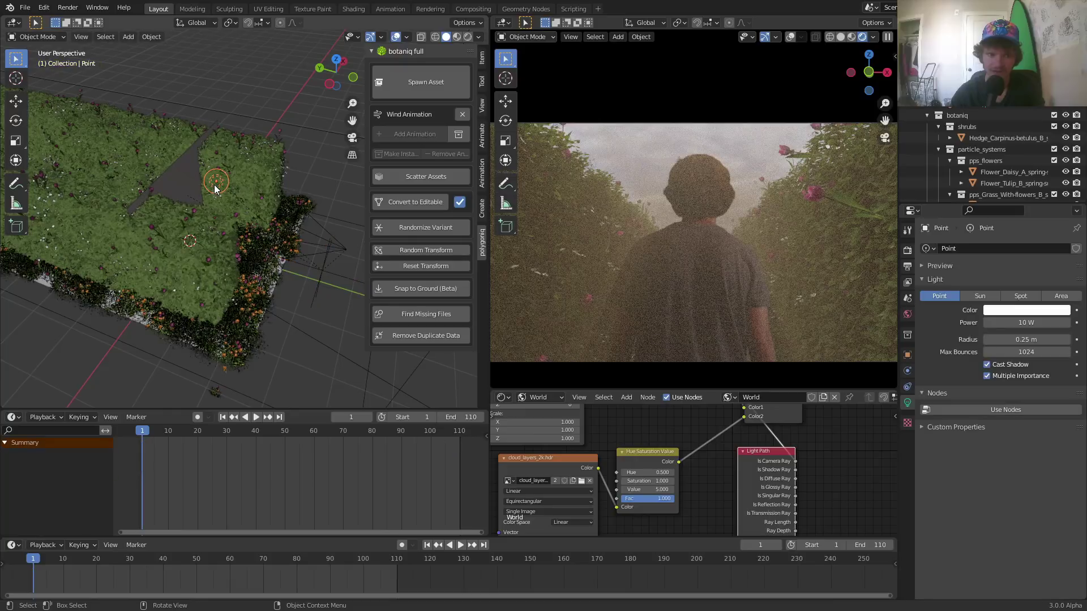
left_click(1050, 324)
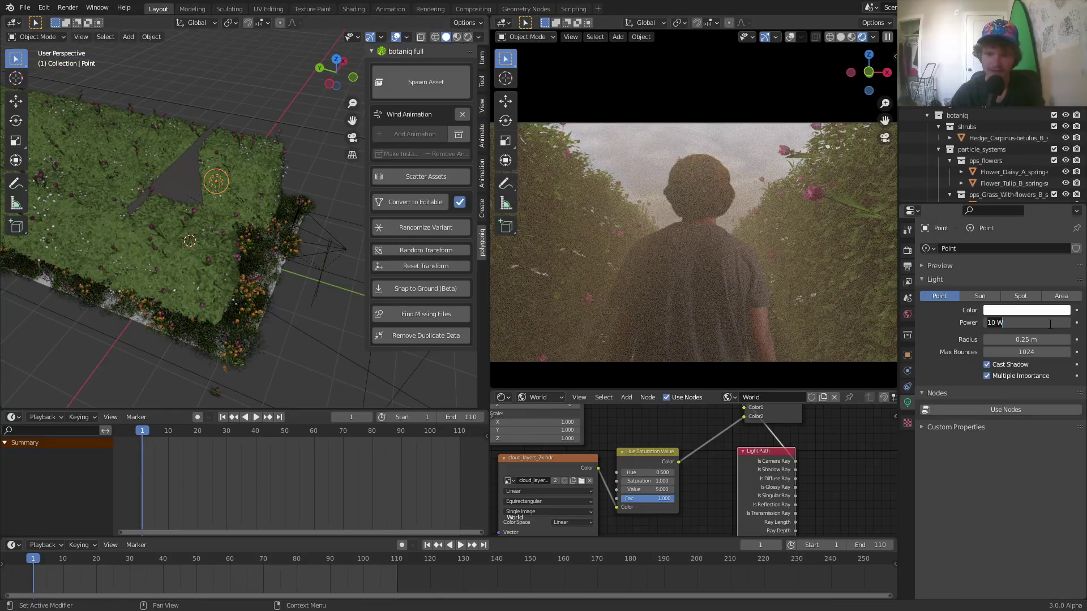
type("50")
key("Return")
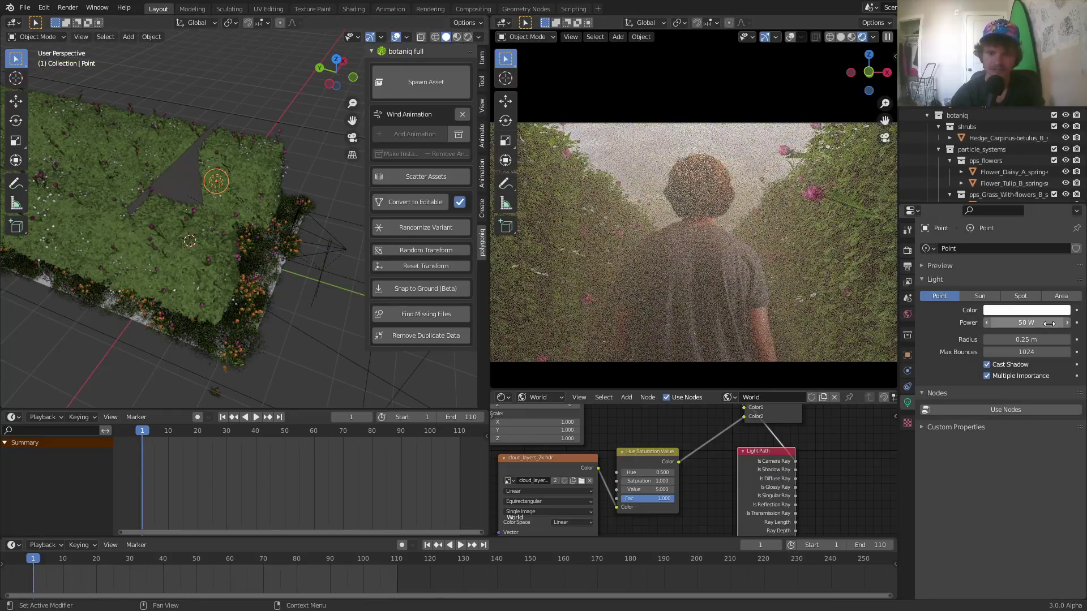
Step: Compare the rendered view with the point light hidden and shown
scroll(1040, 120, "down", 5)
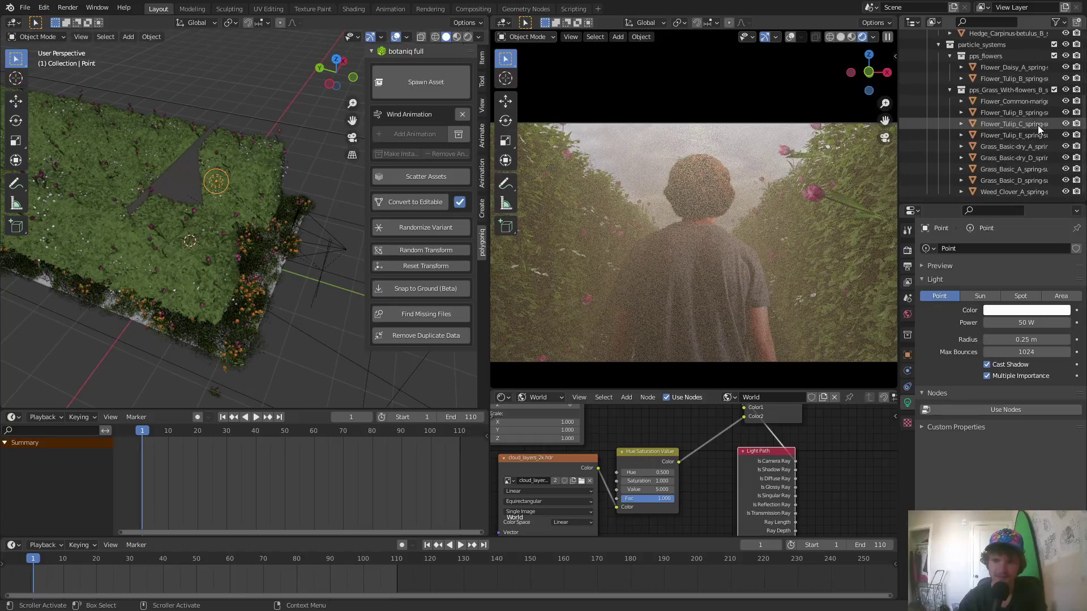
scroll(1038, 124, "up", 5)
left_click(939, 70)
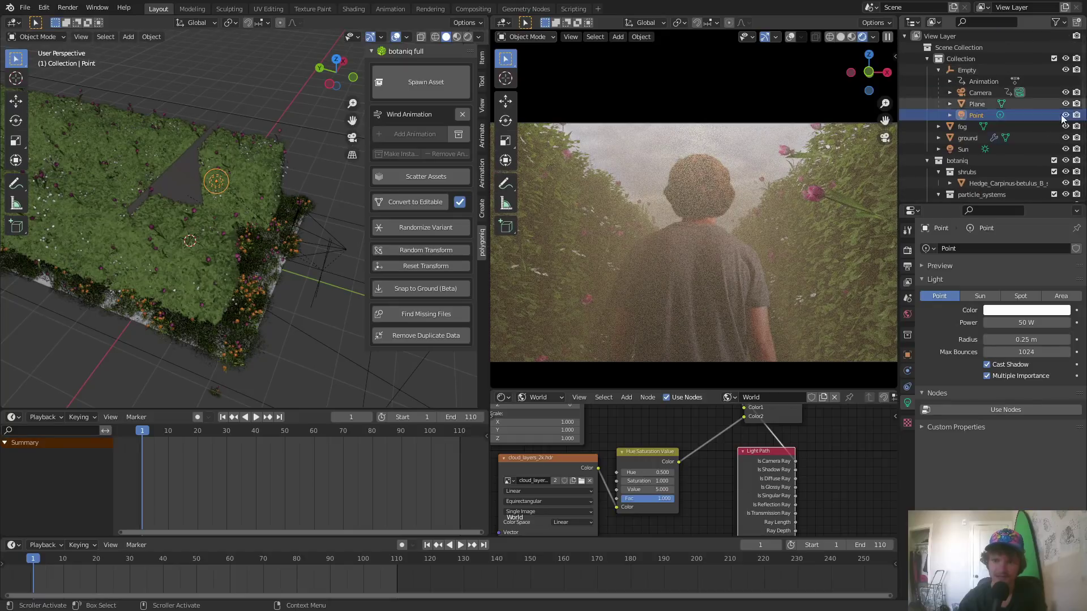
left_click(1066, 115)
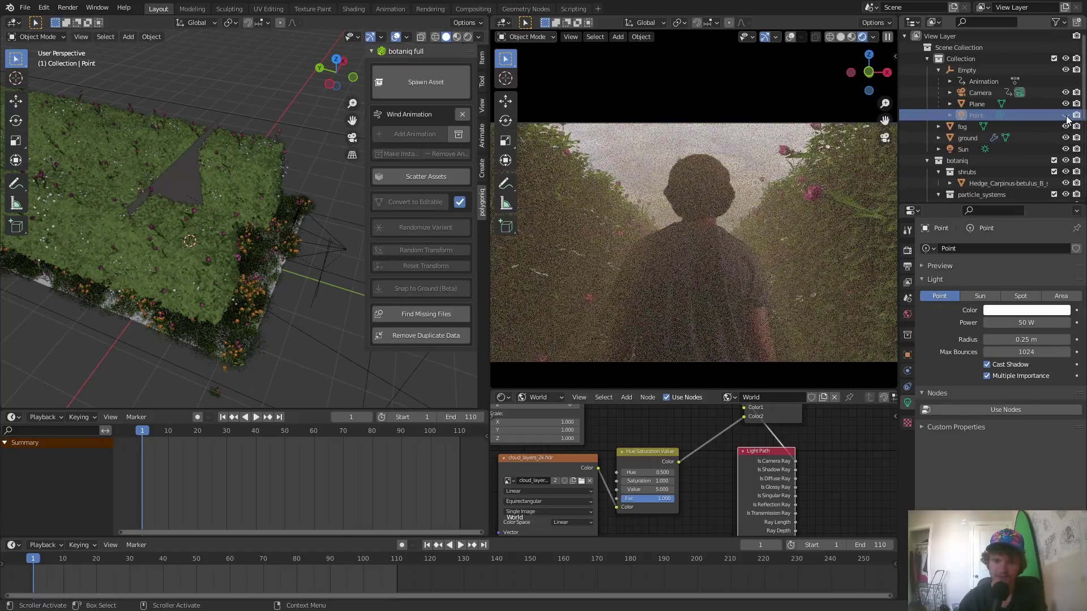
left_click(1066, 116)
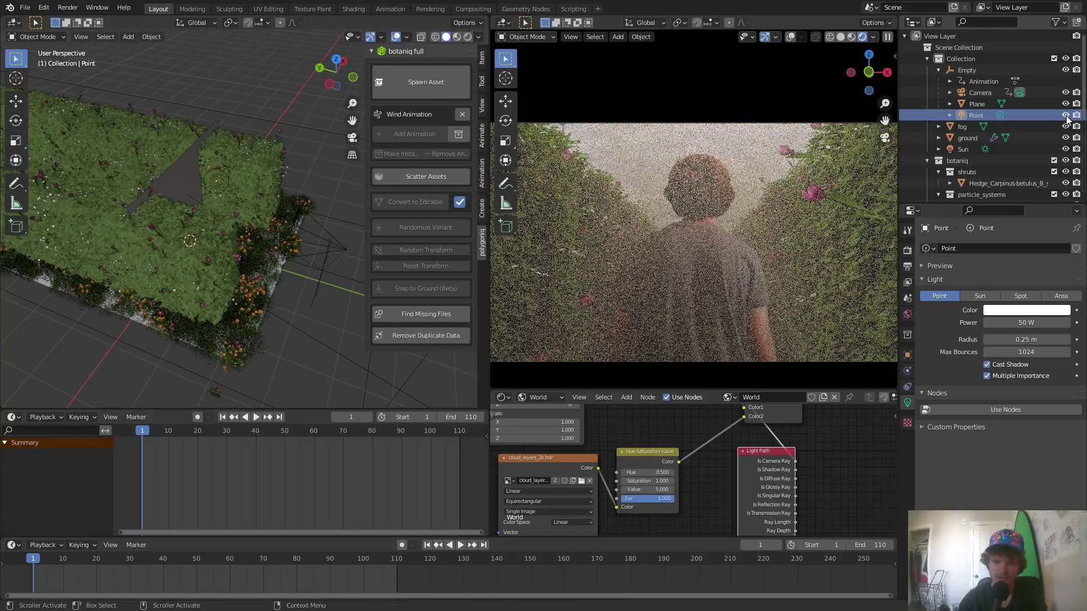
Step: Give the point light a pale blue color and save the file
left_click(1028, 311)
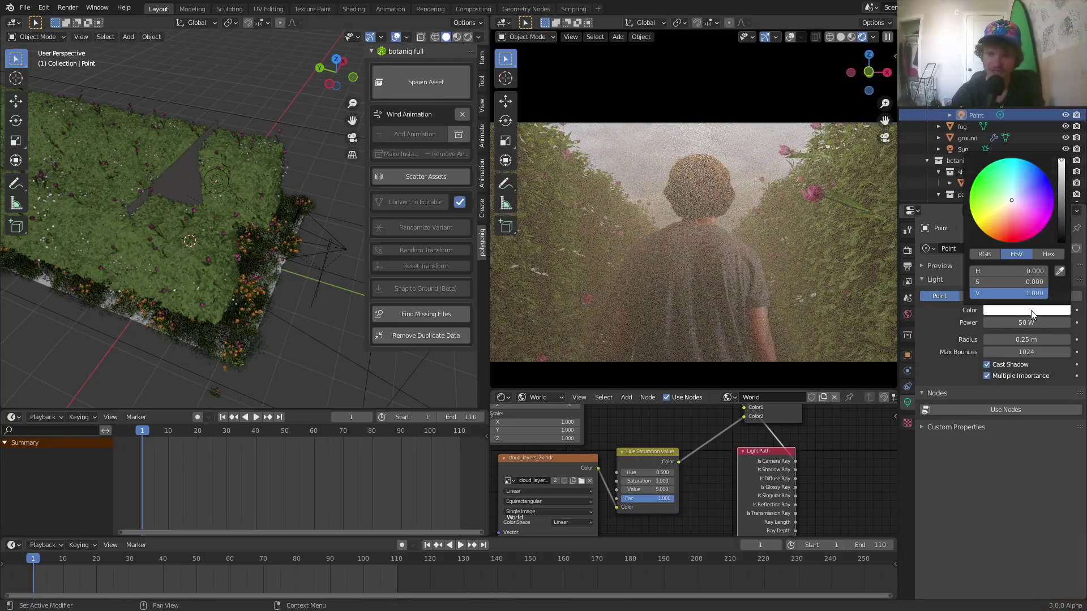
left_click(1018, 190)
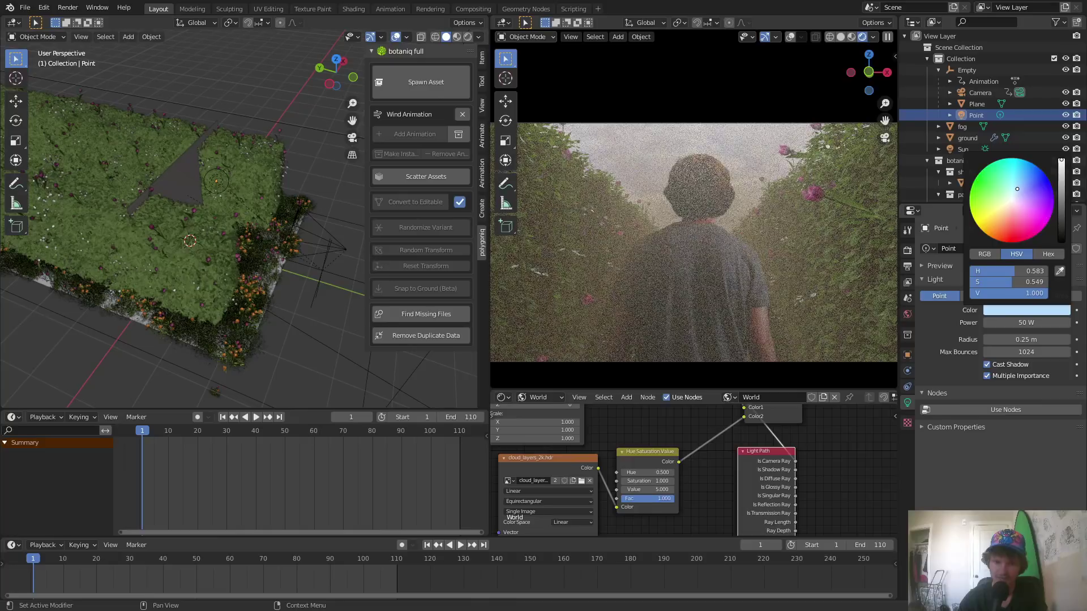
left_click_drag(1018, 189, 1018, 194)
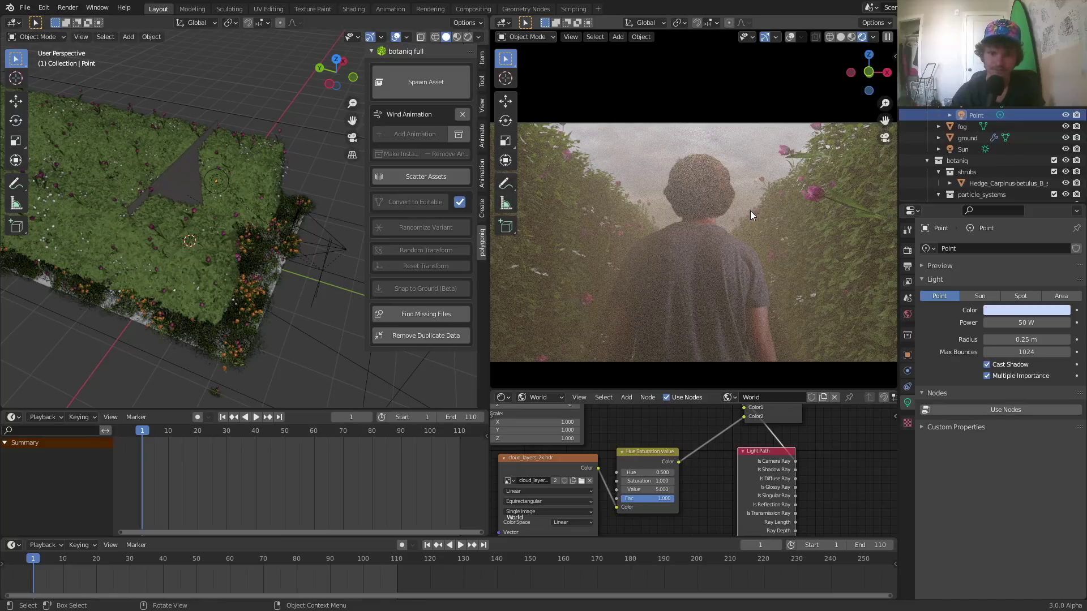
scroll(750, 212, "down", 2)
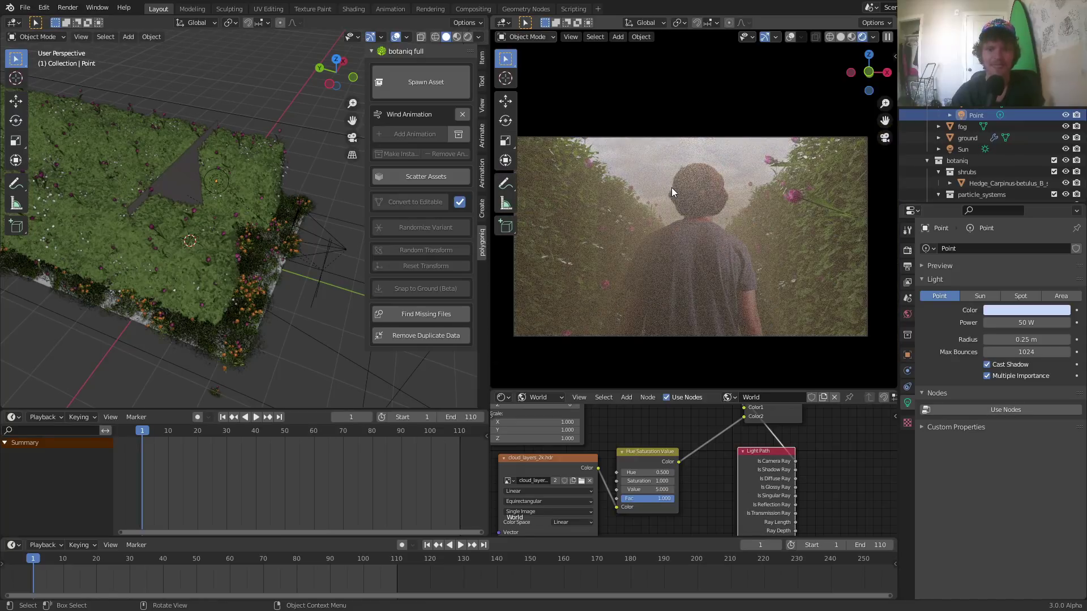
key("ctrl+s")
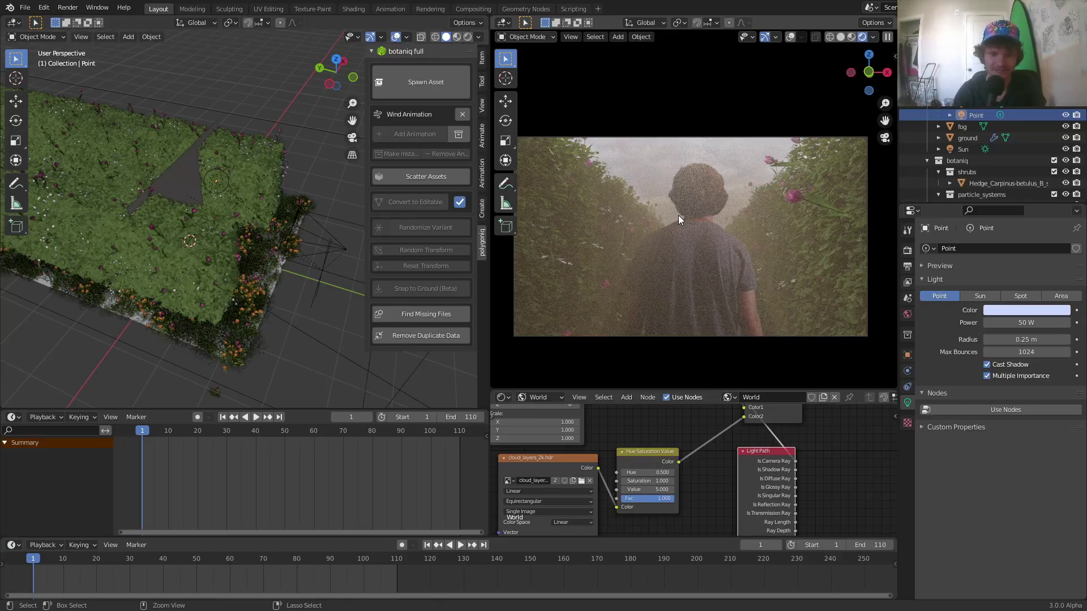
key("ctrl+s")
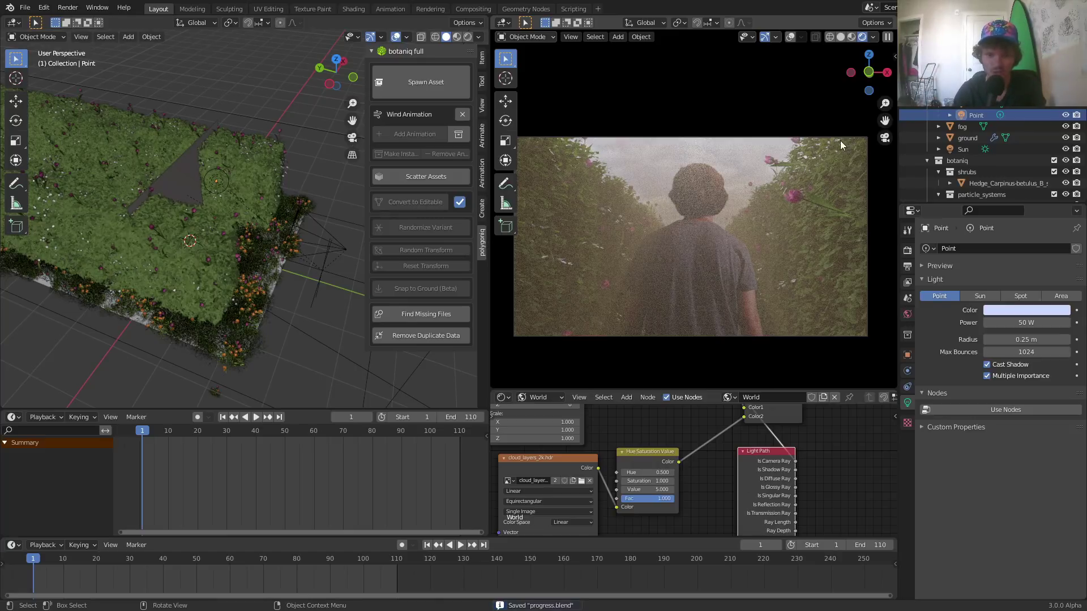
Step: Add a mesh plane at the 3D cursor
key("shift+a")
mouse_move(155, 32)
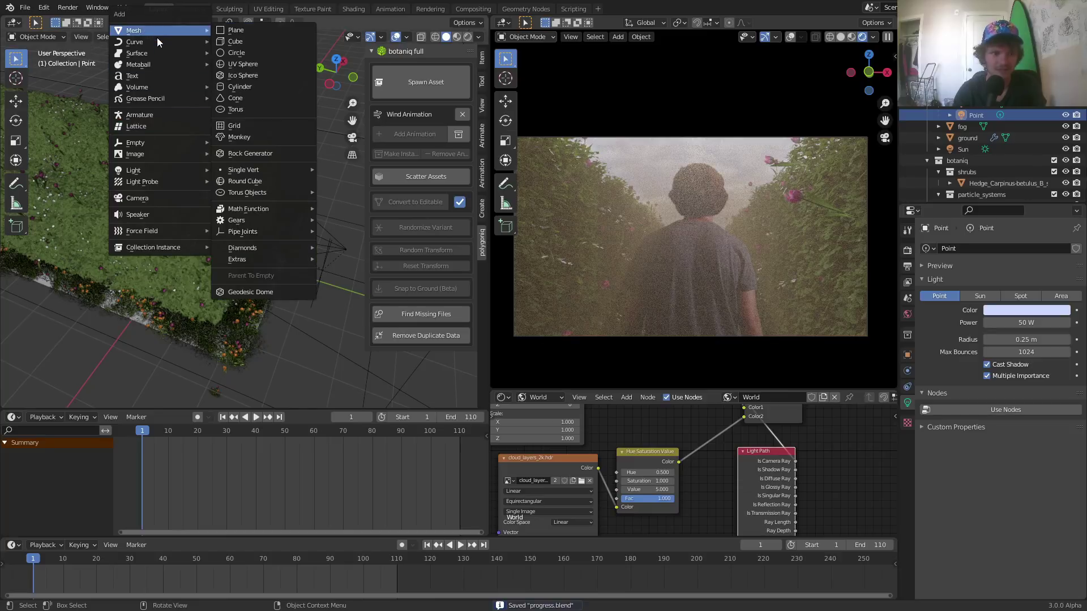
left_click(232, 30)
key("g")
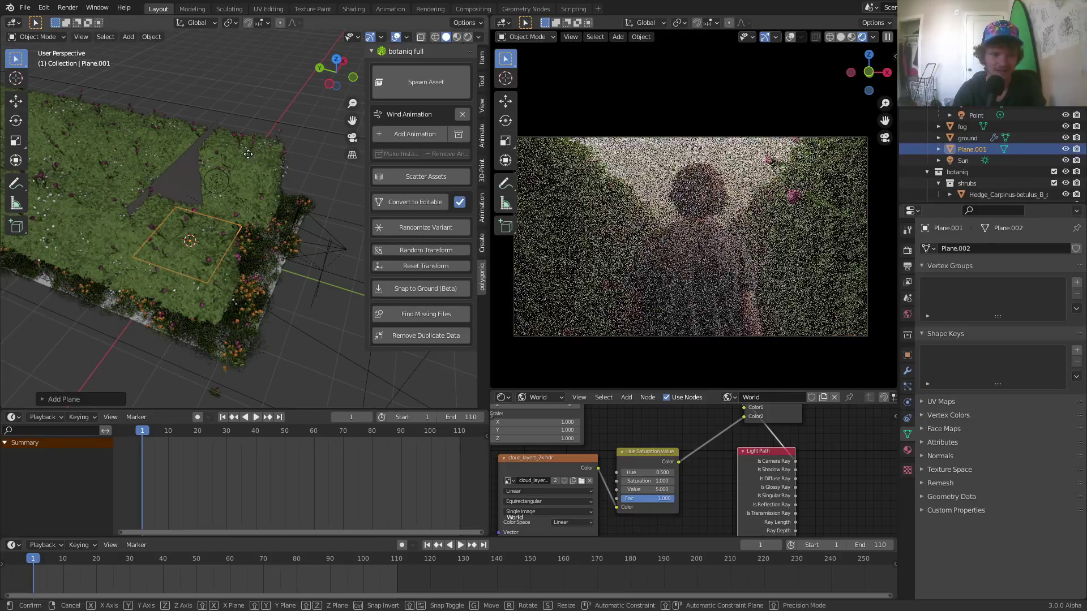
key("z")
left_click(225, 92)
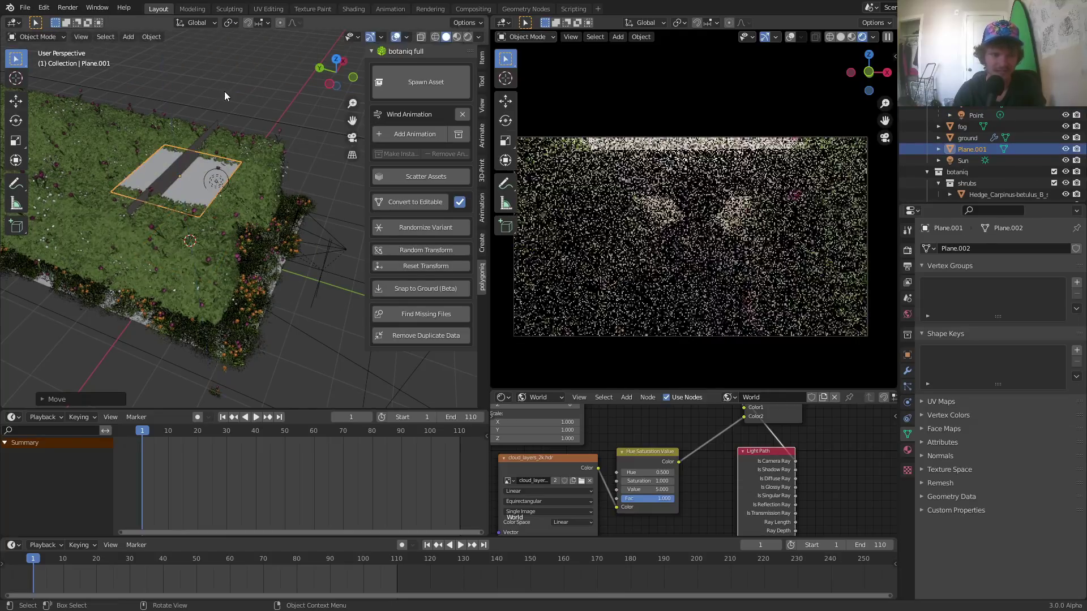
key("ctrl+z")
Step: Rotate the new plane 90 degrees upright in front view and stand it on the ground outside the hedge on the negative X side
left_click(353, 78)
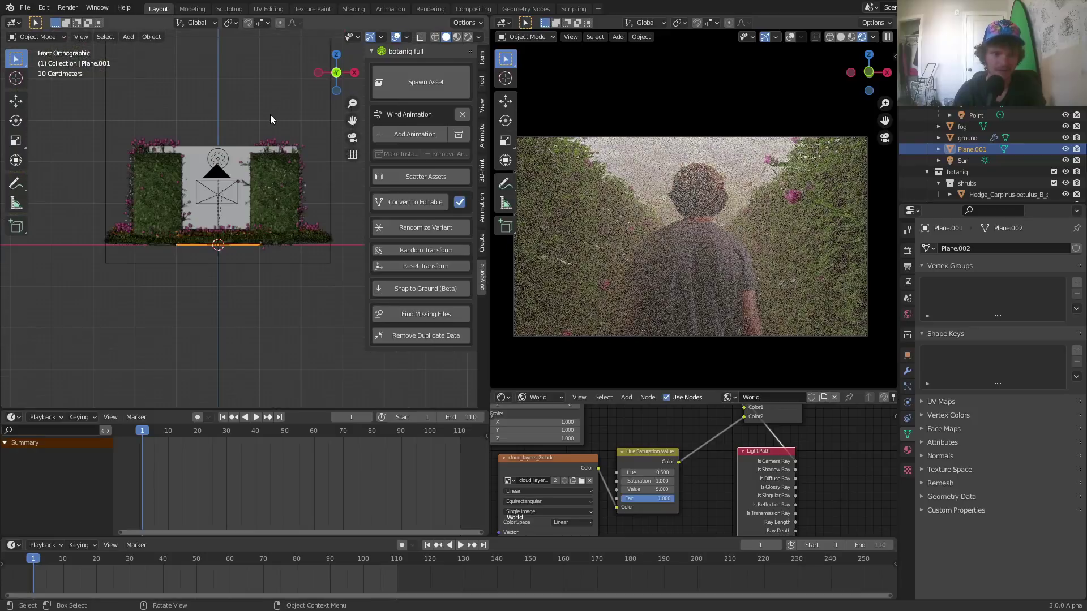
type("r90")
key("Return")
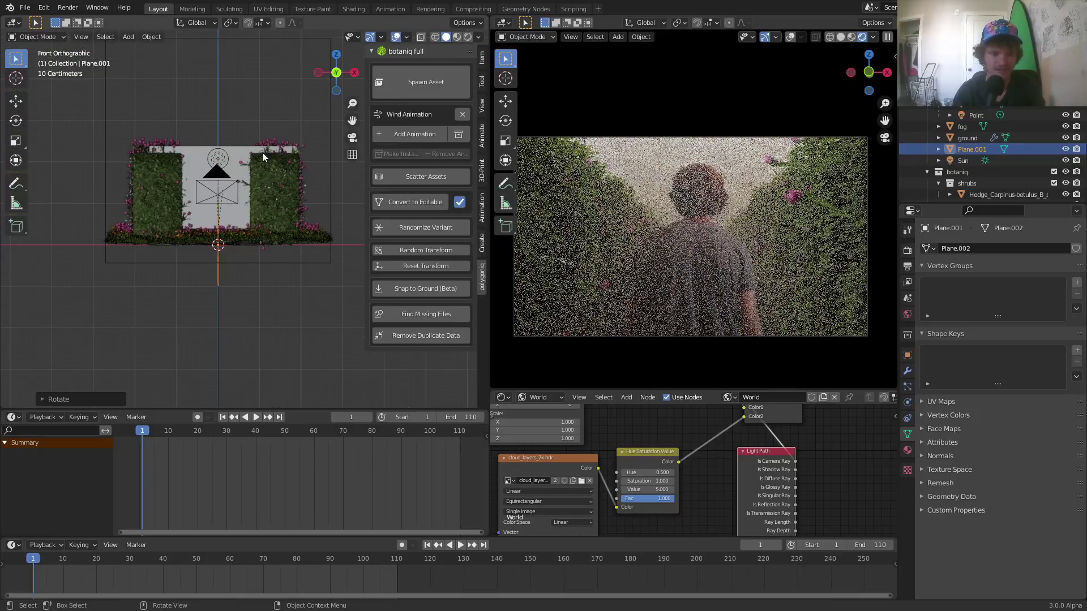
key("g")
left_click(128, 211)
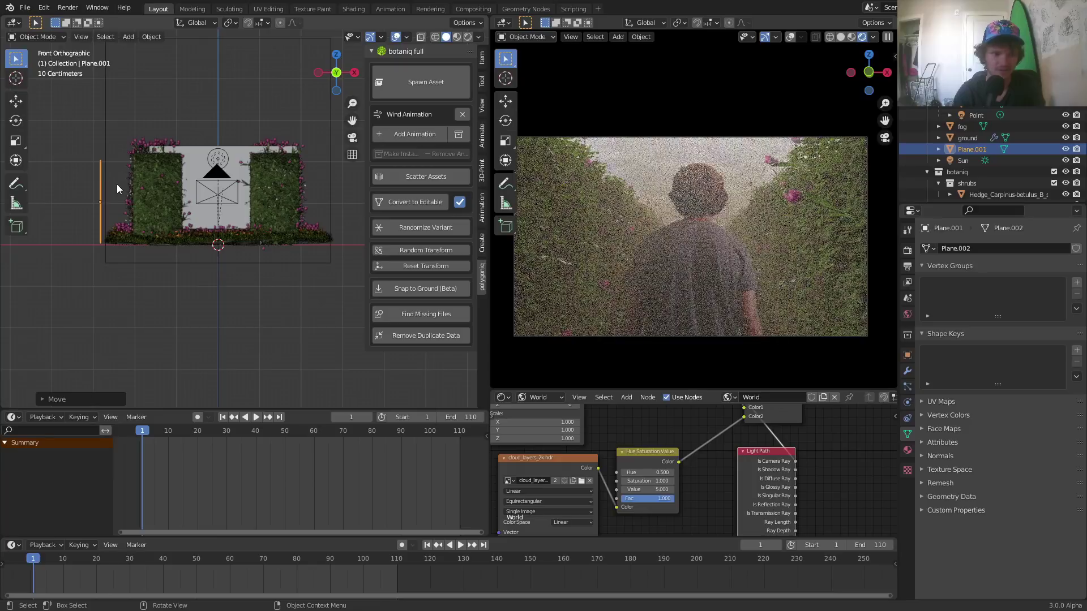
Step: Stretch the upright plane along Y to about five times its length
middle_click_drag(116, 185, 170, 181)
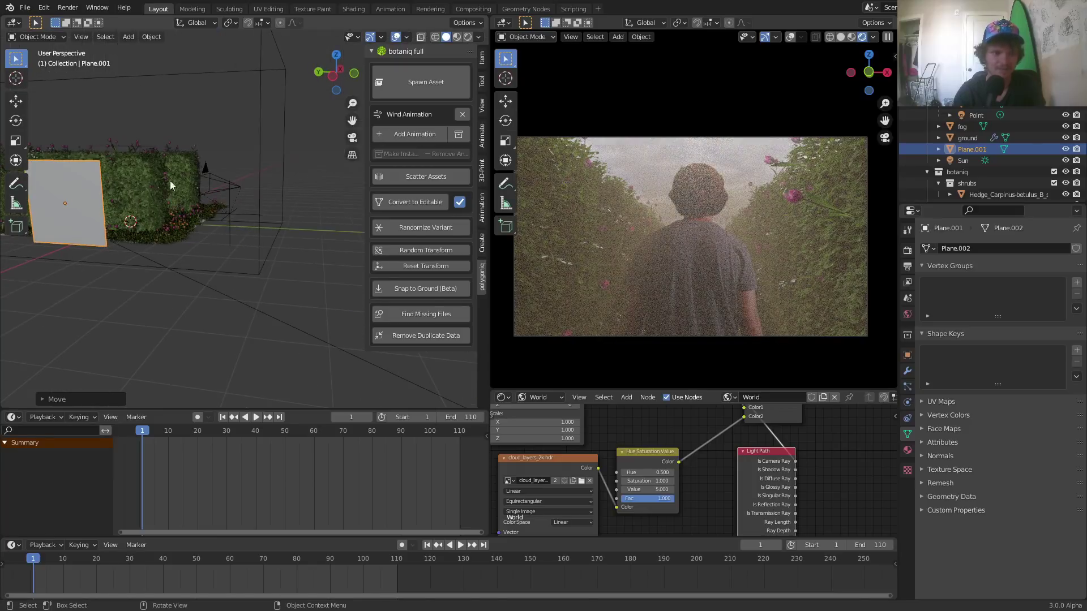
left_click(332, 77)
key("s")
key("x")
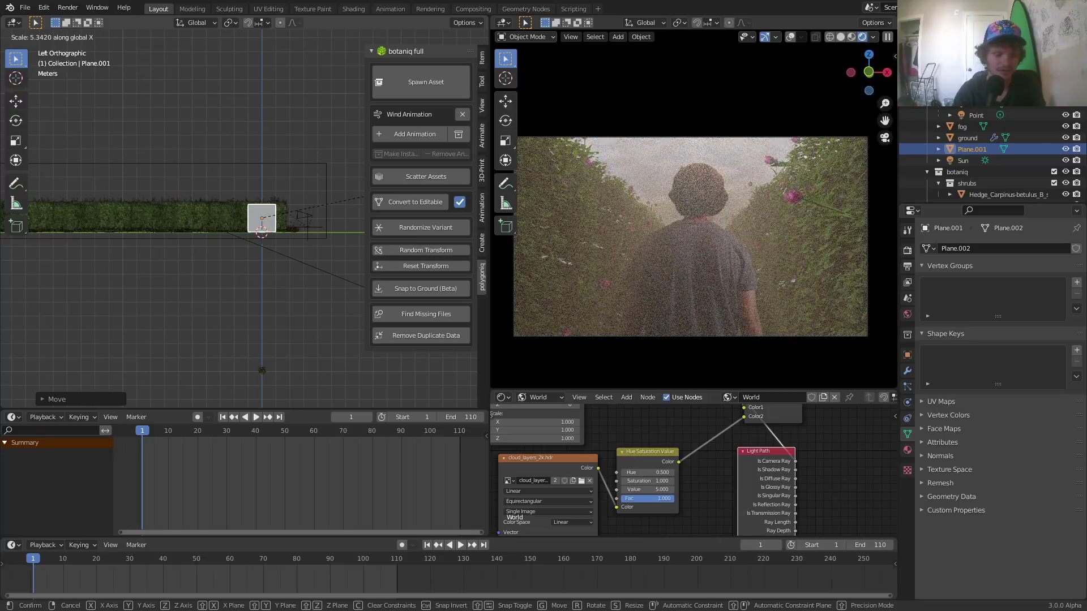
key("y")
left_click(389, 198)
Step: Slide the upright plane along the hedge and lengthen it along Y so it spans the whole hedge row
scroll(266, 210, "down", 3)
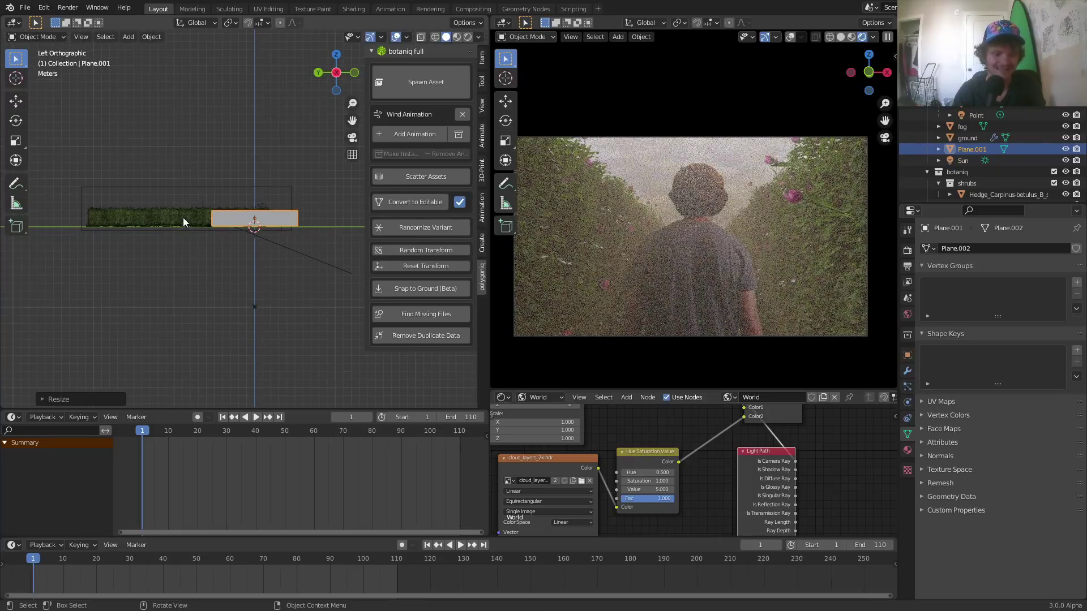
key("g")
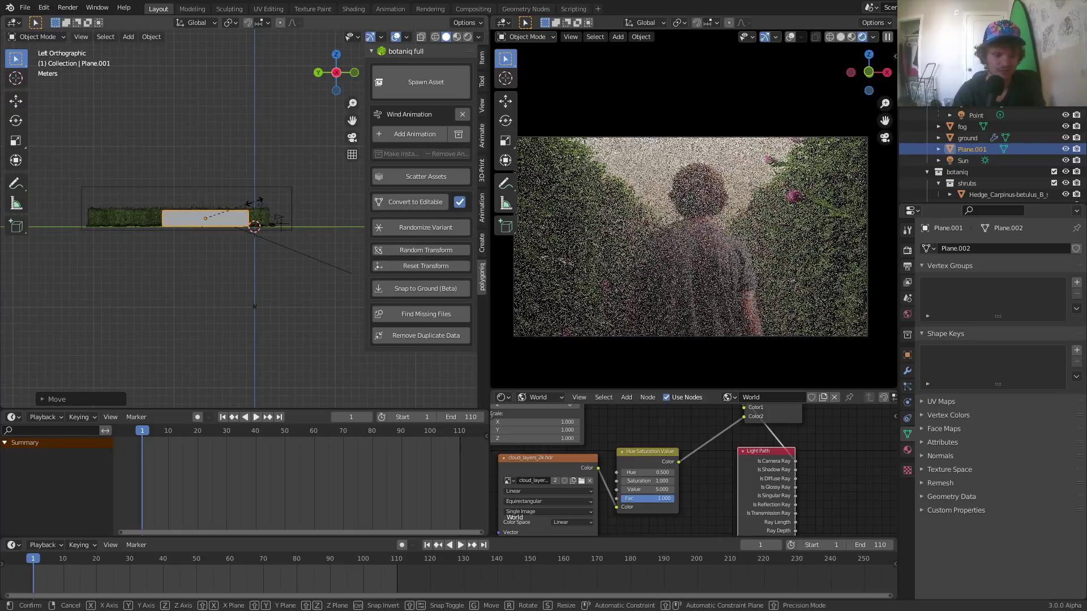
key("s")
key("y")
left_click(333, 202)
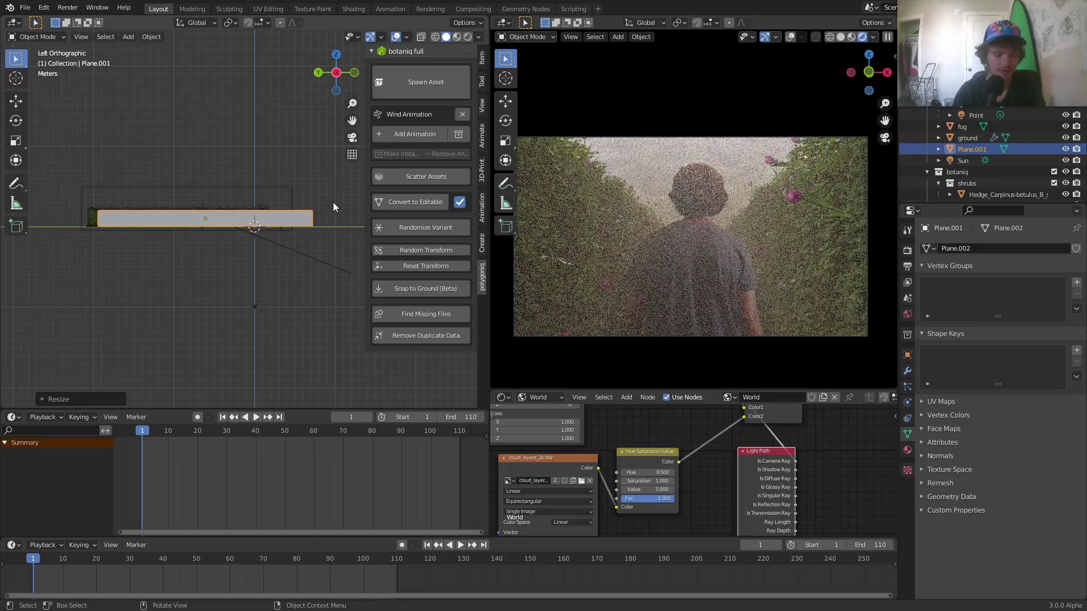
key("g")
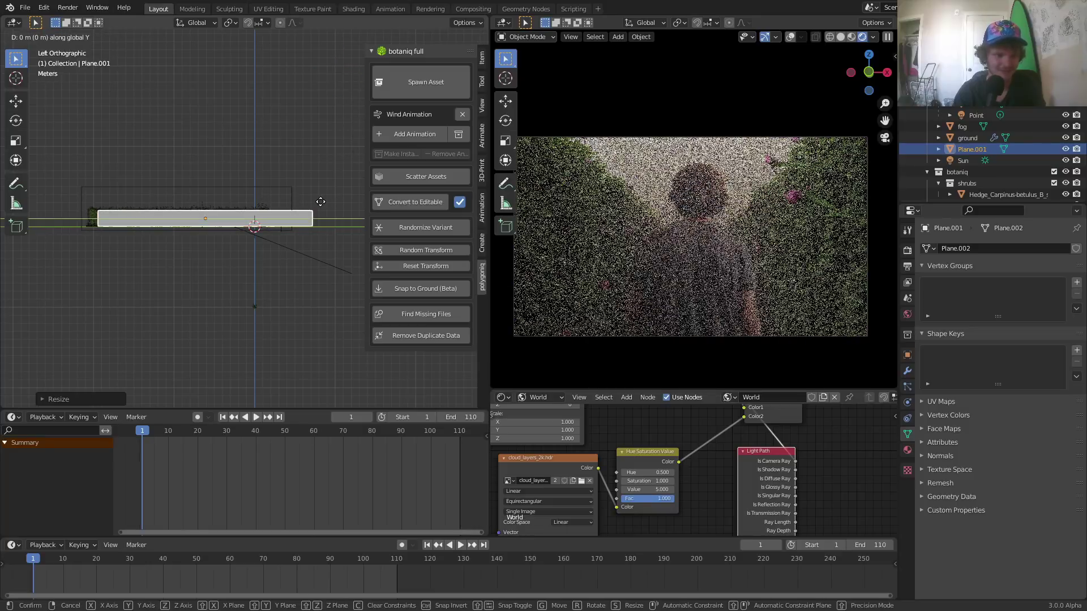
left_click(320, 202)
Step: Make the upright plane beside the hedge slightly taller along Z and raise it about 0.1 m
key("s")
key("z")
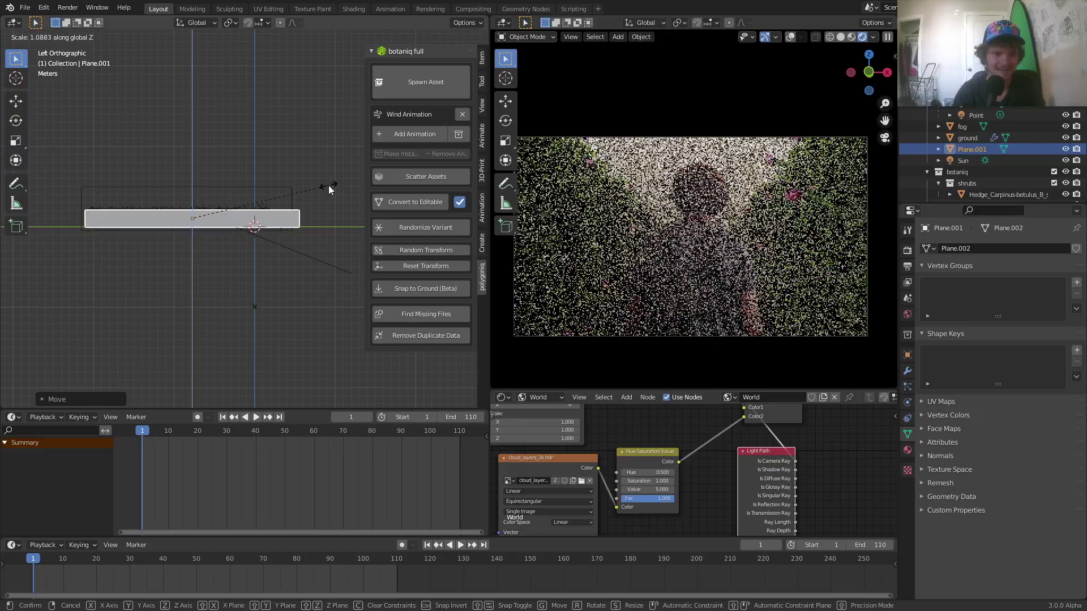
left_click(329, 186)
scroll(267, 212, "up", 6)
middle_click_drag(280, 209, 208, 198)
scroll(225, 226, "up", 4)
key("g")
key("z")
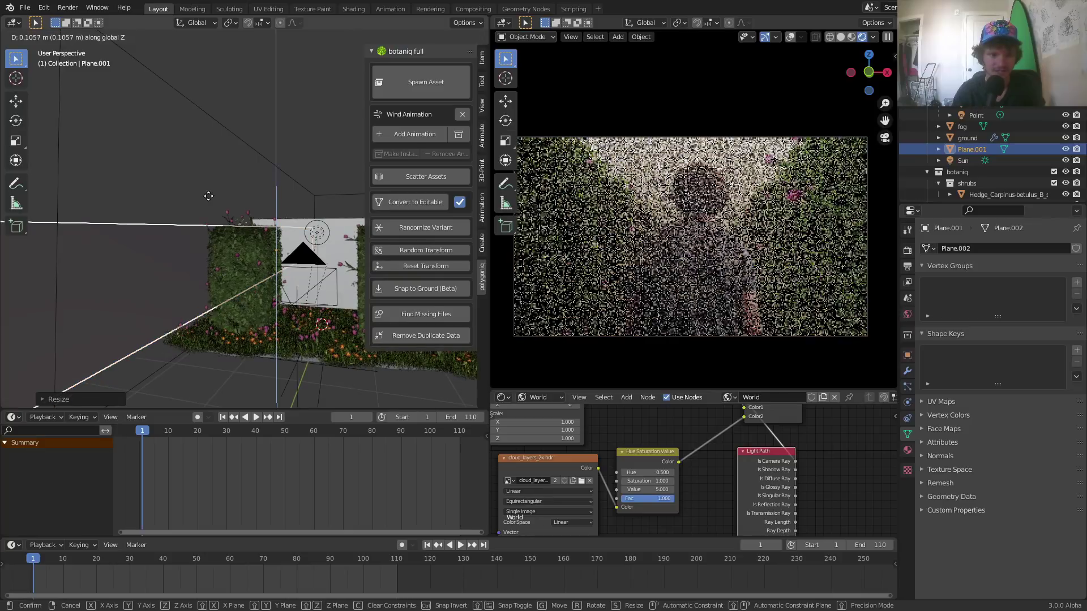
left_click(208, 196)
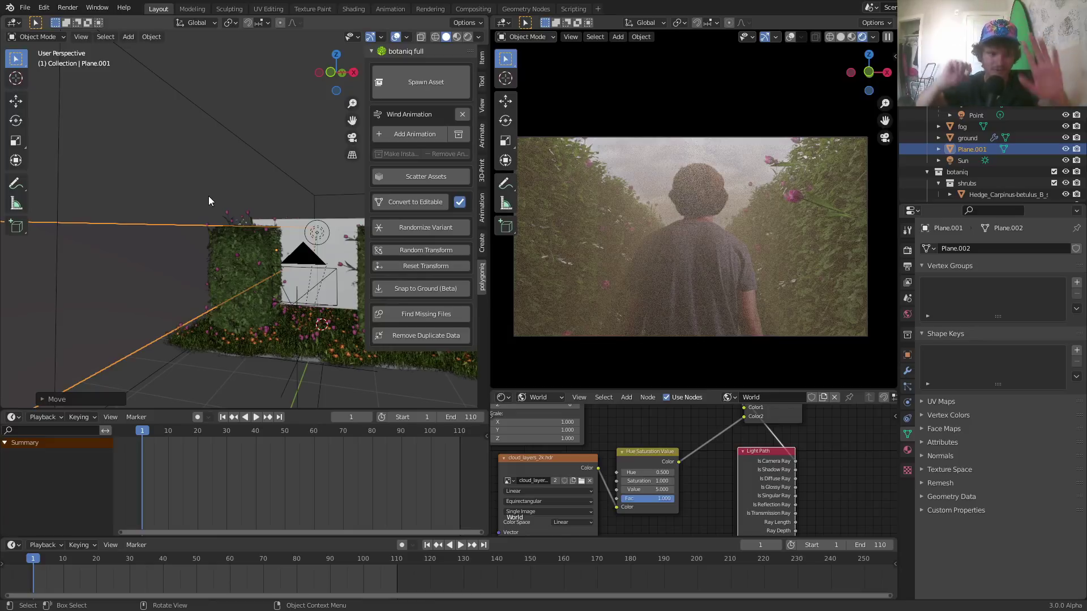
Step: Create a new material named black on the upright plane
left_click(541, 397)
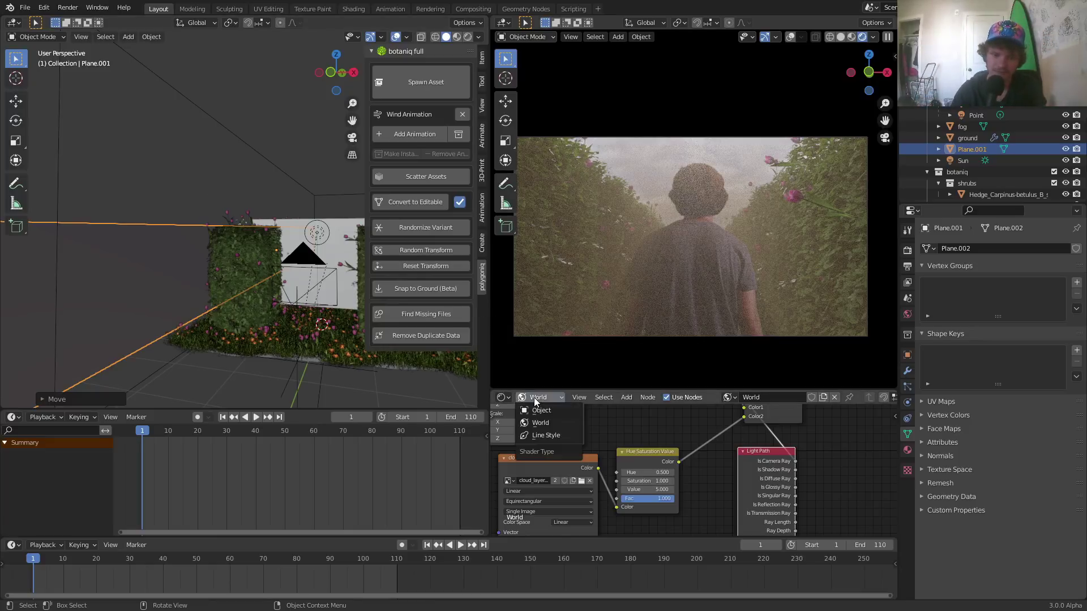
left_click(535, 410)
left_click(750, 397)
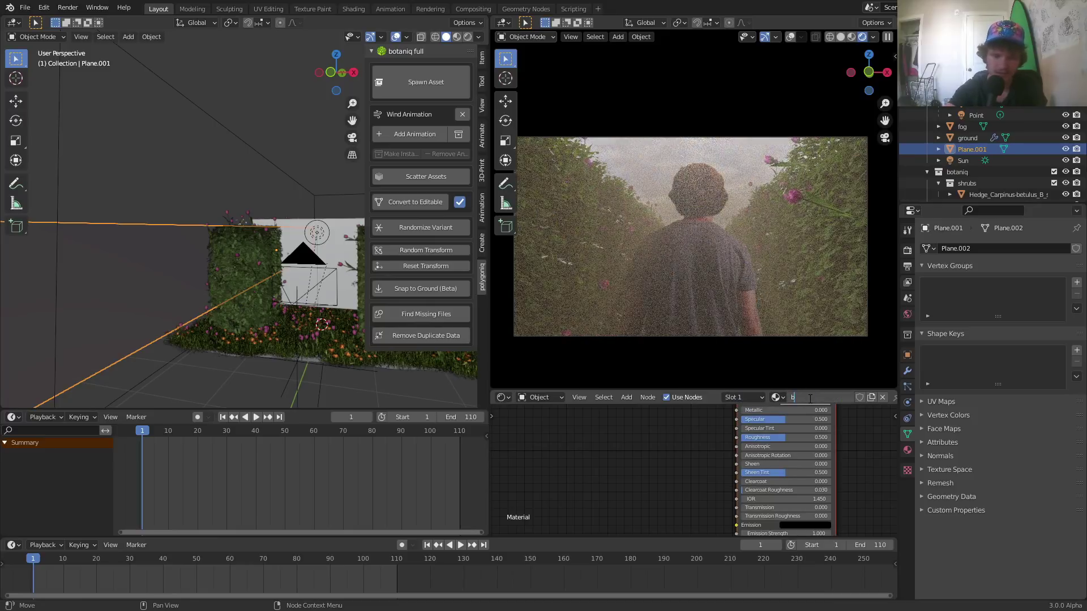
key("Return")
Step: Set the black material's roughness to 1.000 and its subsurface color to black
middle_click_drag(821, 464, 767, 486)
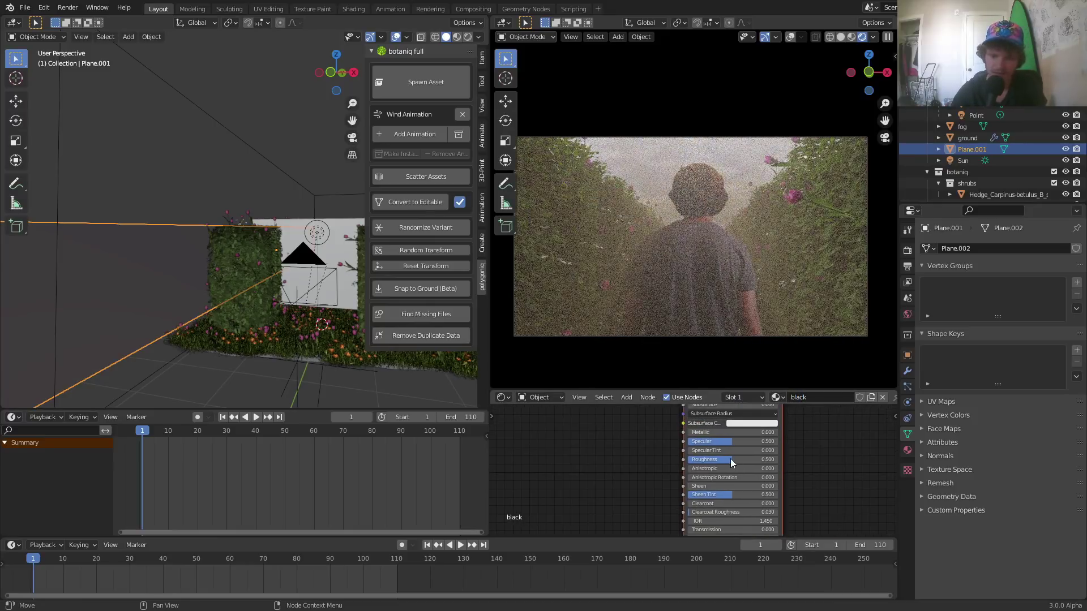
left_click_drag(731, 459, 779, 459)
left_click(759, 423)
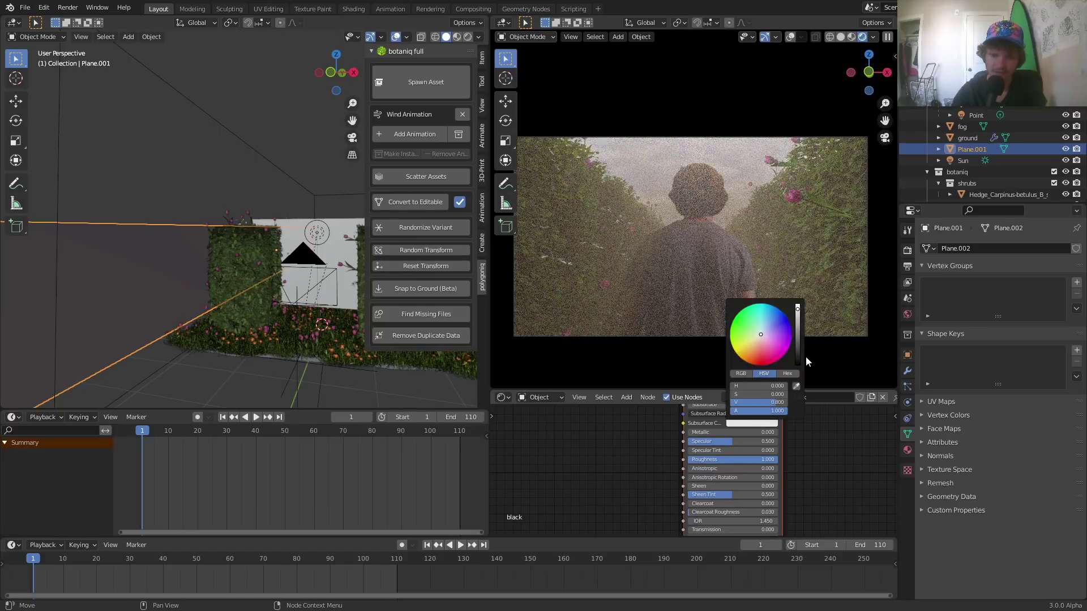
left_click(796, 362)
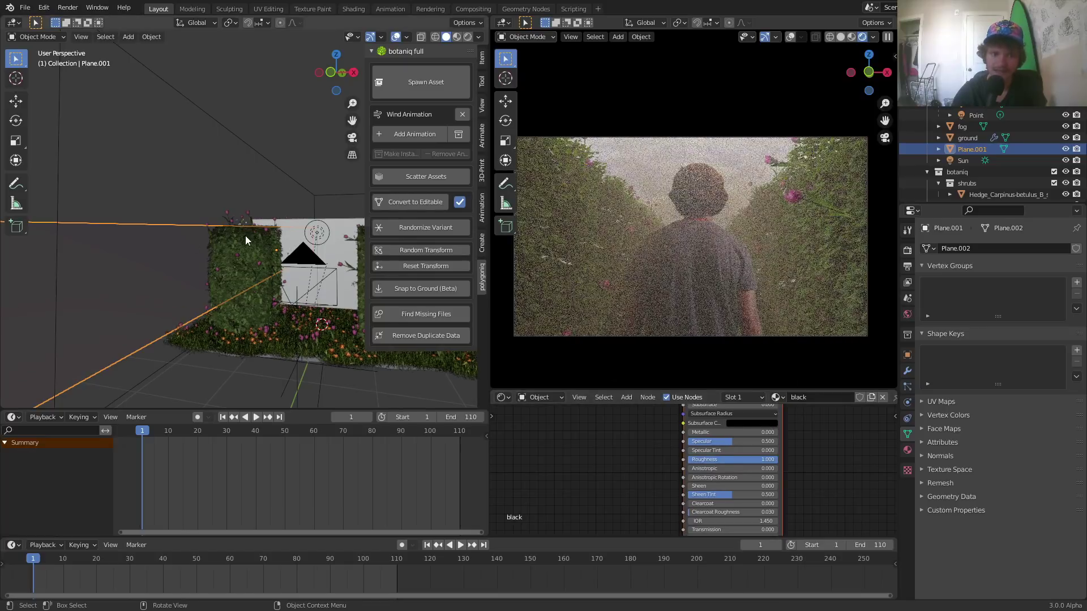
Step: Duplicate the upright plane within its mesh and move the copy about 6 m along X to the other side of the hedges
middle_click_drag(246, 236, 240, 258)
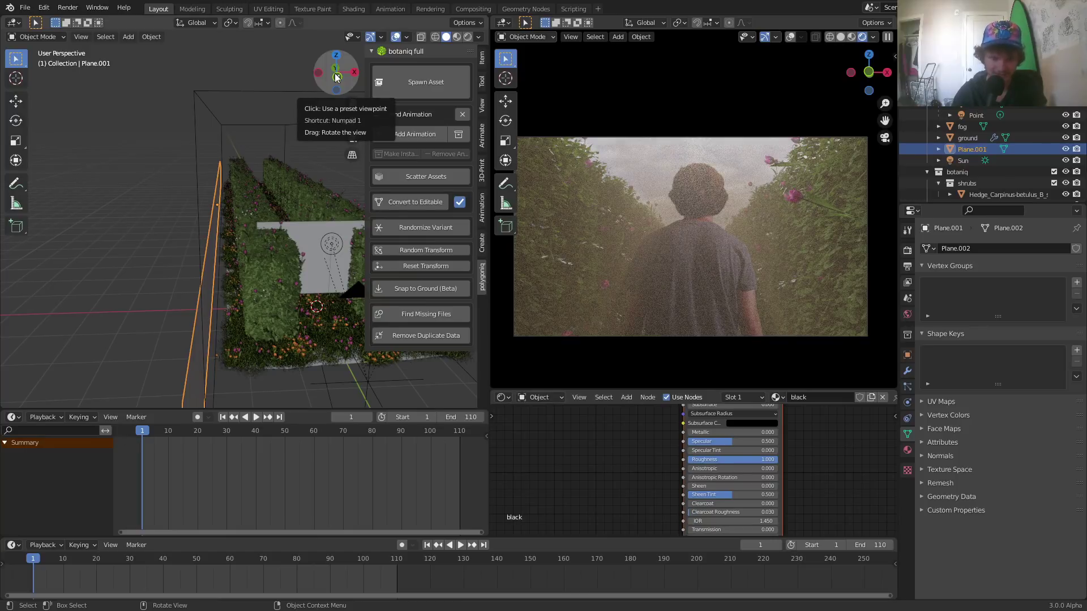
left_click(336, 53)
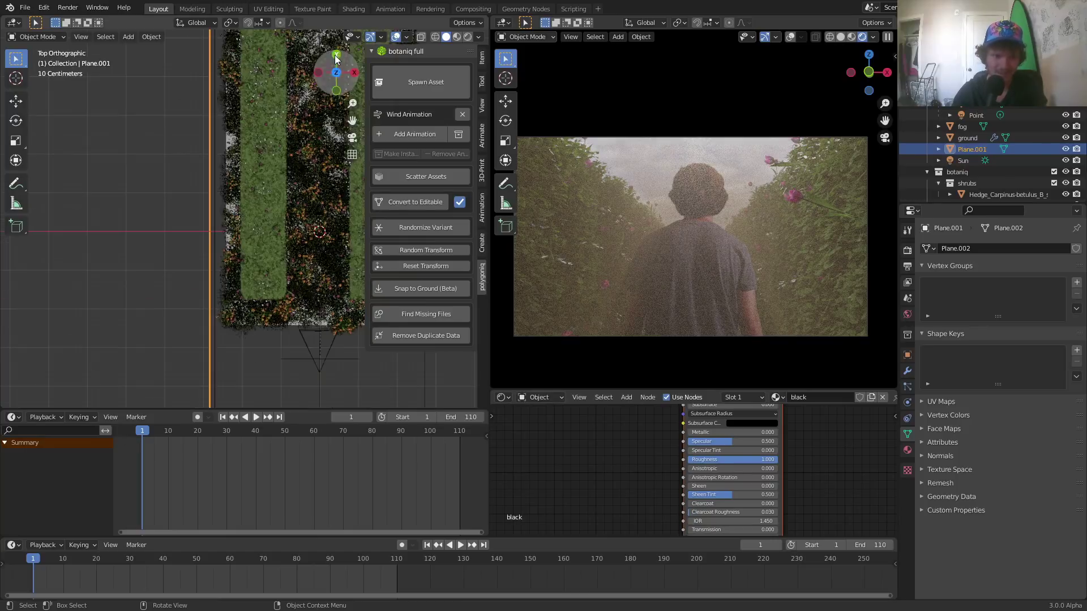
scroll(266, 143, "down", 5)
key("Tab")
scroll(265, 144, "down", 3)
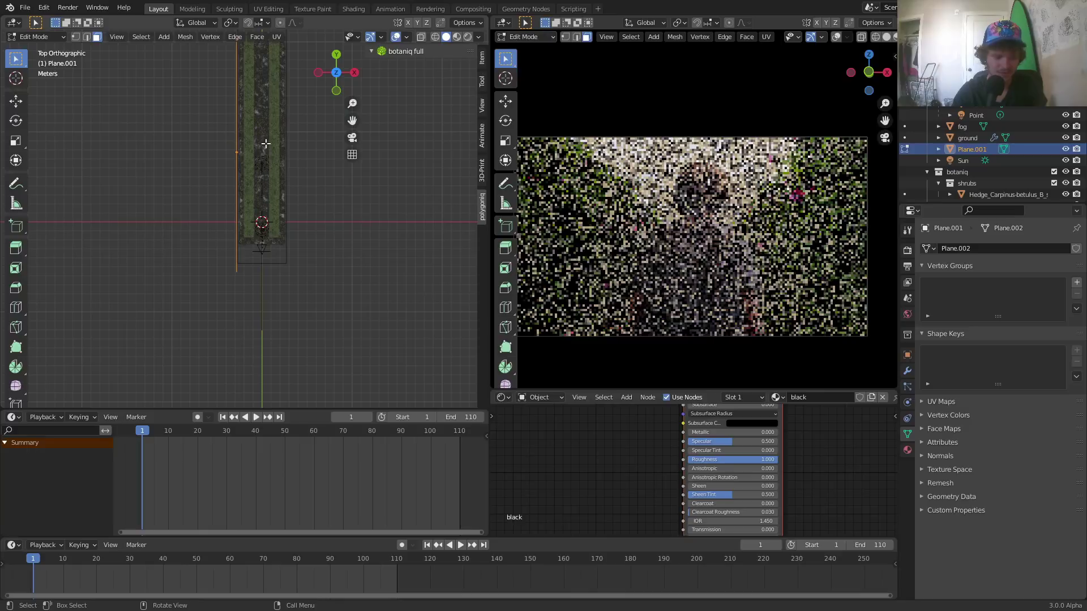
key("g")
key("x")
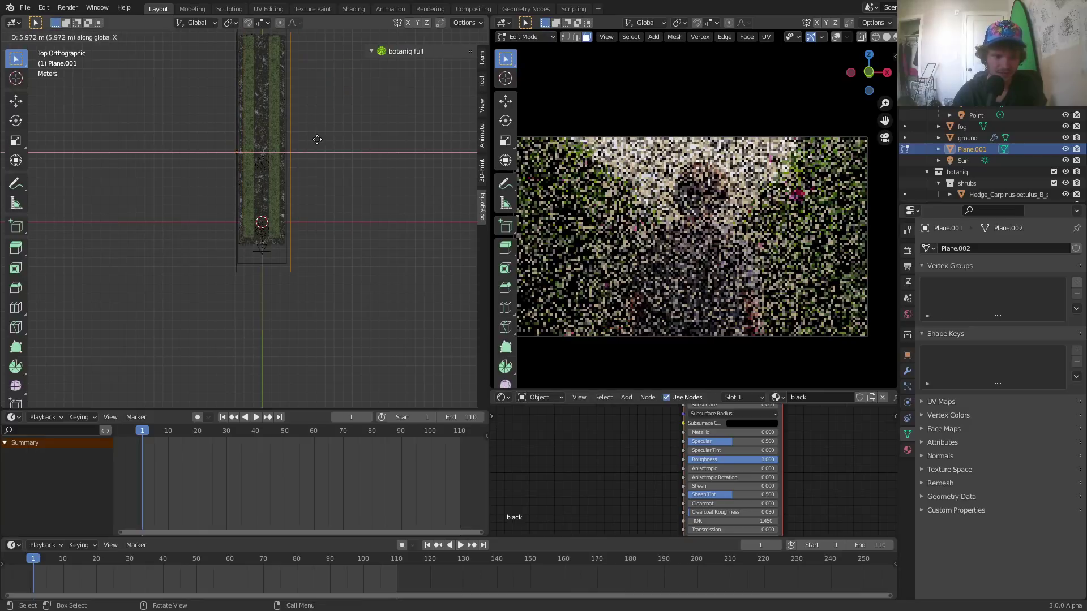
left_click(314, 140)
key("Tab")
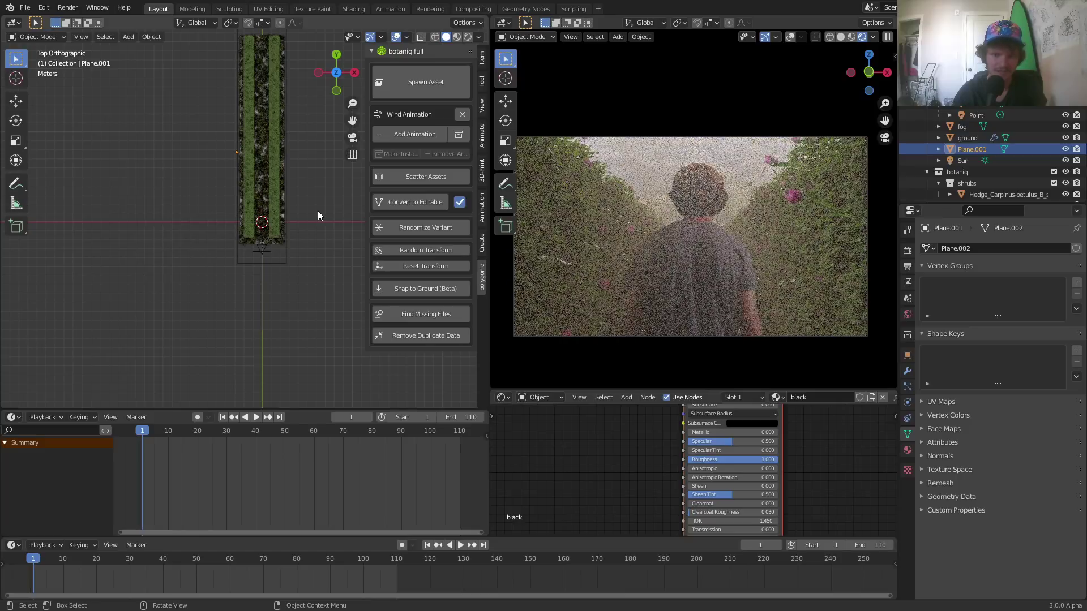
left_click(318, 210)
Step: Add another plane at the 3D cursor inside the hedge planes' mesh in Edit Mode
middle_click_drag(318, 211, 231, 119)
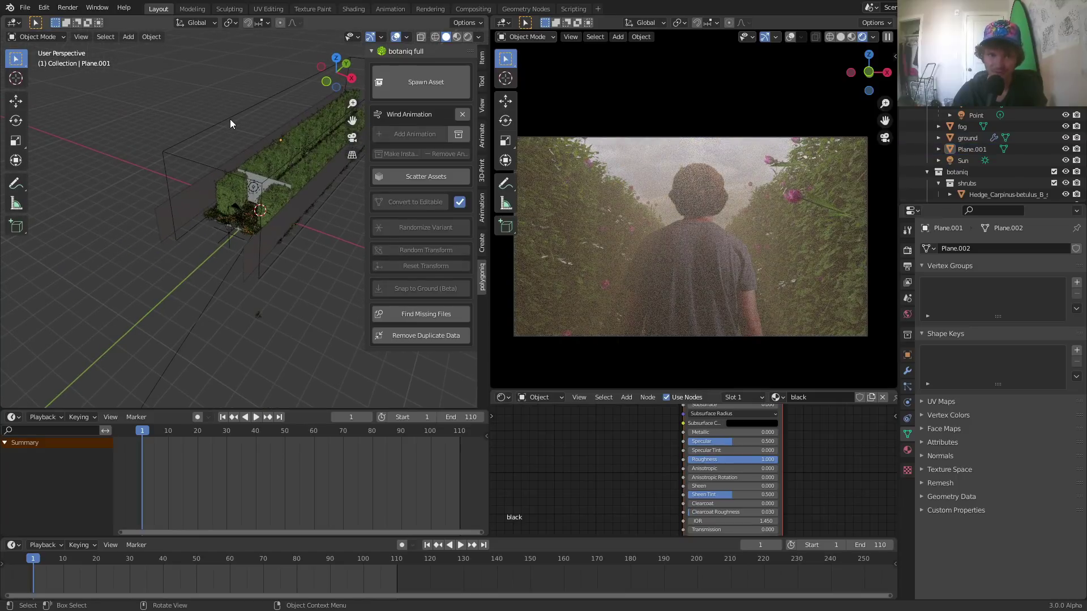
middle_click_drag(216, 161, 49, 101)
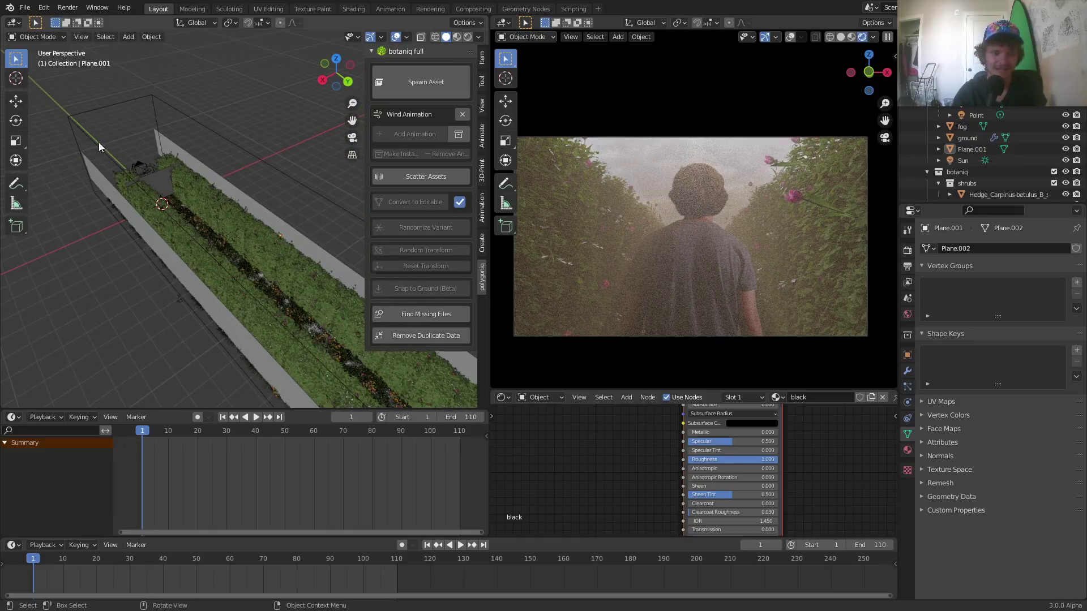
middle_click_drag(99, 143, 197, 226)
middle_click_drag(239, 159, 262, 148)
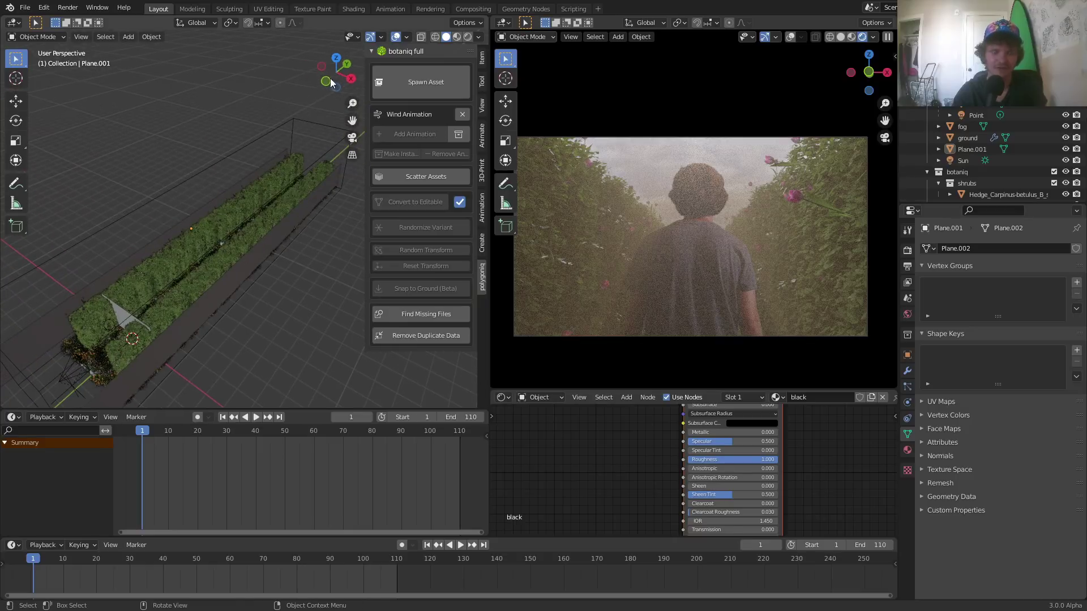
middle_click_drag(212, 244, 158, 229)
left_click(90, 273)
key("Tab")
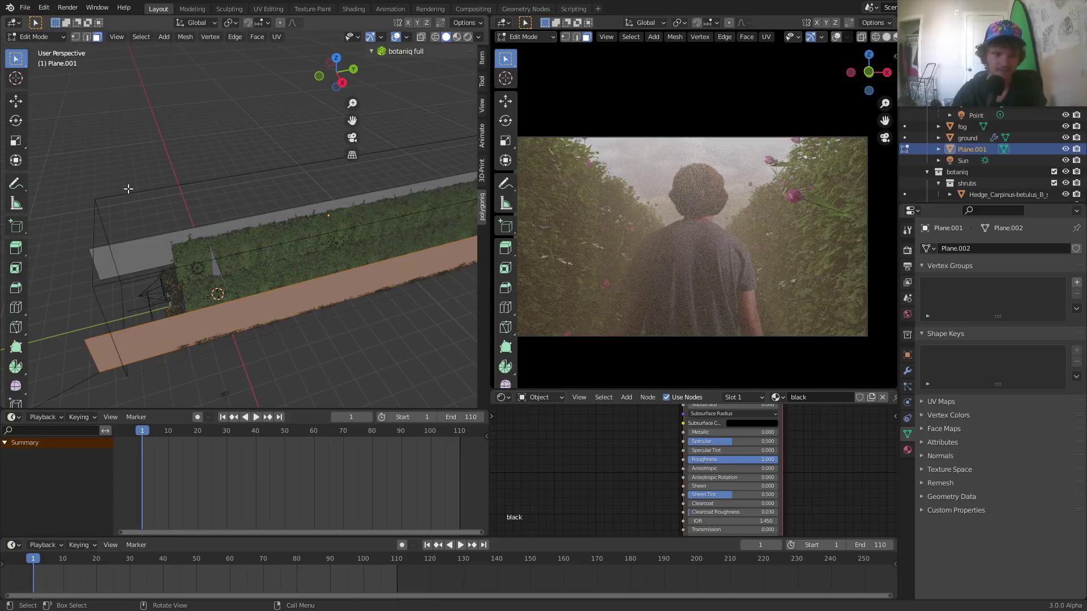
left_click(154, 163)
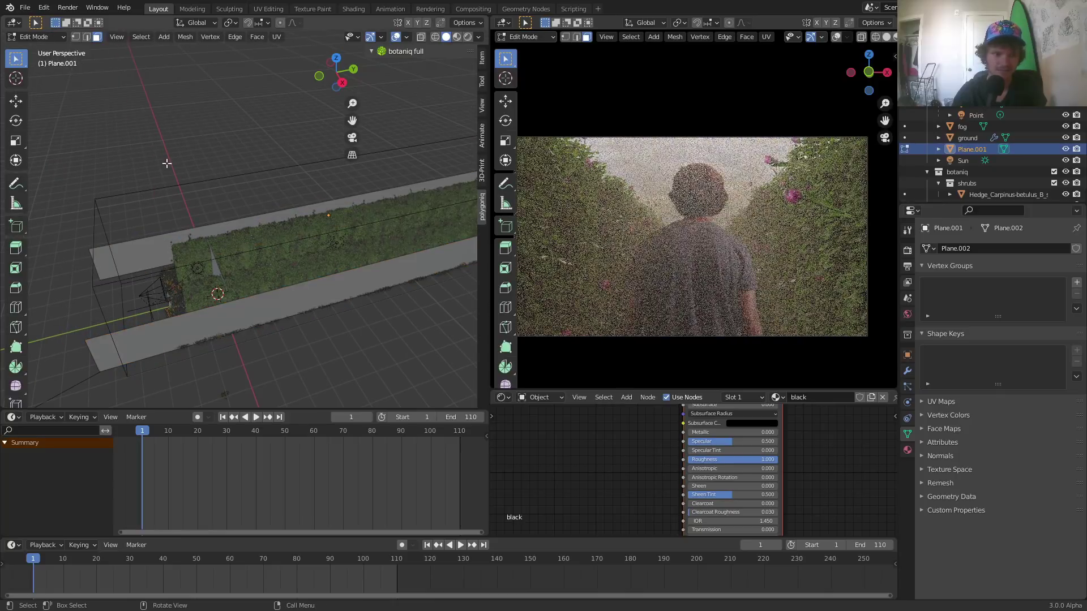
middle_click_drag(165, 165, 211, 172)
key("shift+a")
left_click(280, 163)
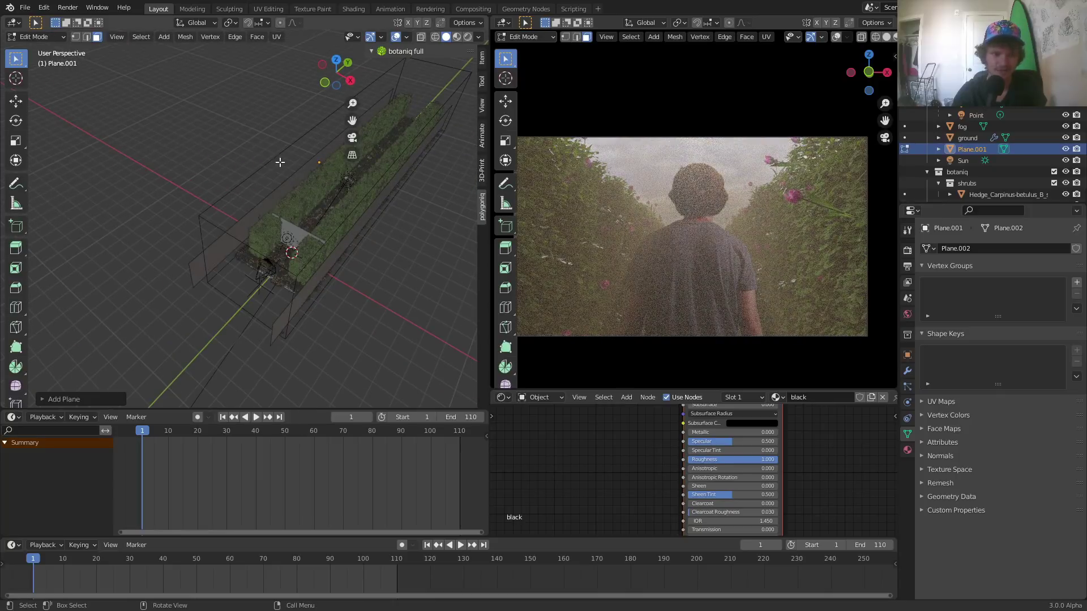
key("g")
key("z")
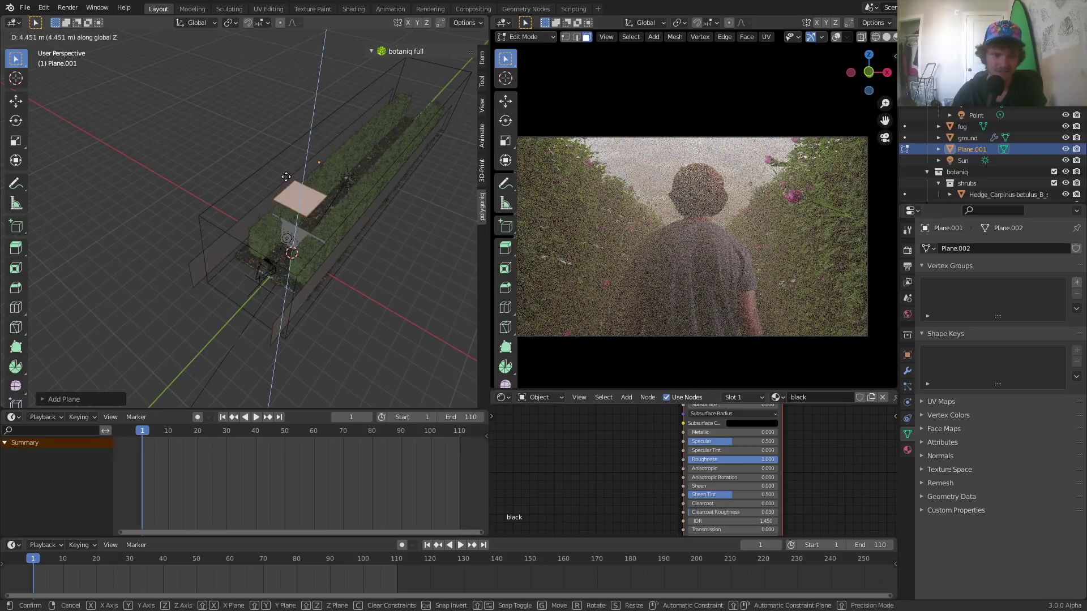
left_click(286, 177)
key("ctrl+z")
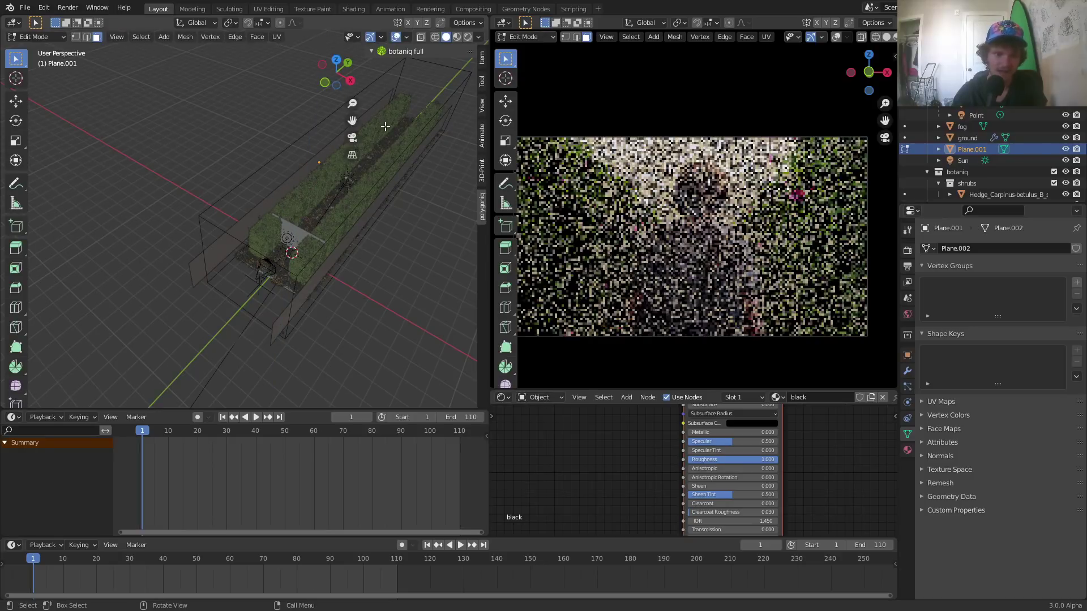
Step: Rotate the new plane 90 degrees upright in right view and move it behind the camera, past the ends of the side planes
left_click(351, 81)
scroll(289, 152, "up", 2)
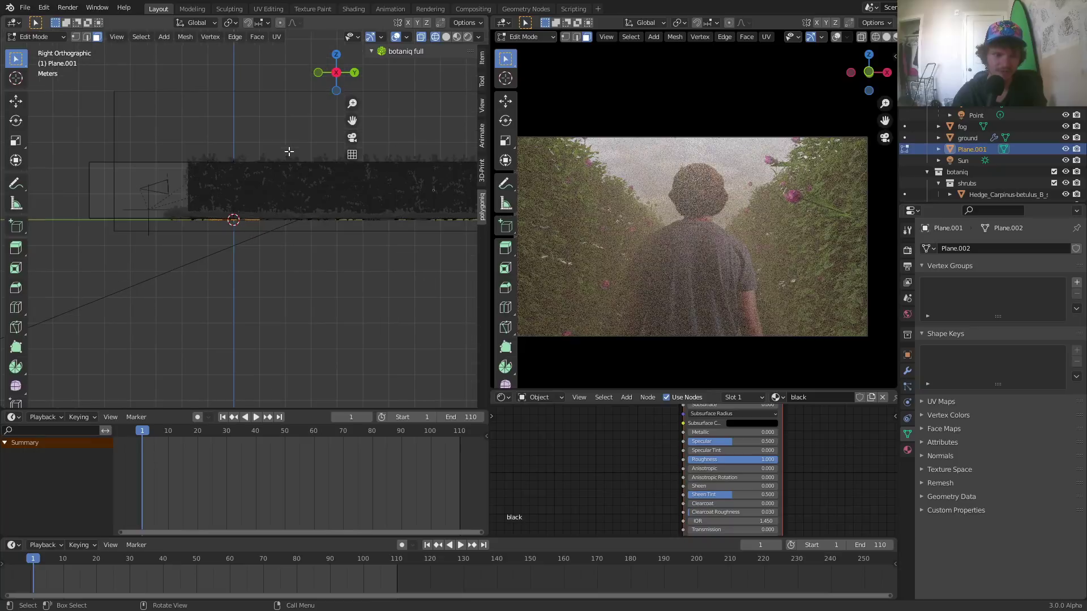
type("r90")
key("Return")
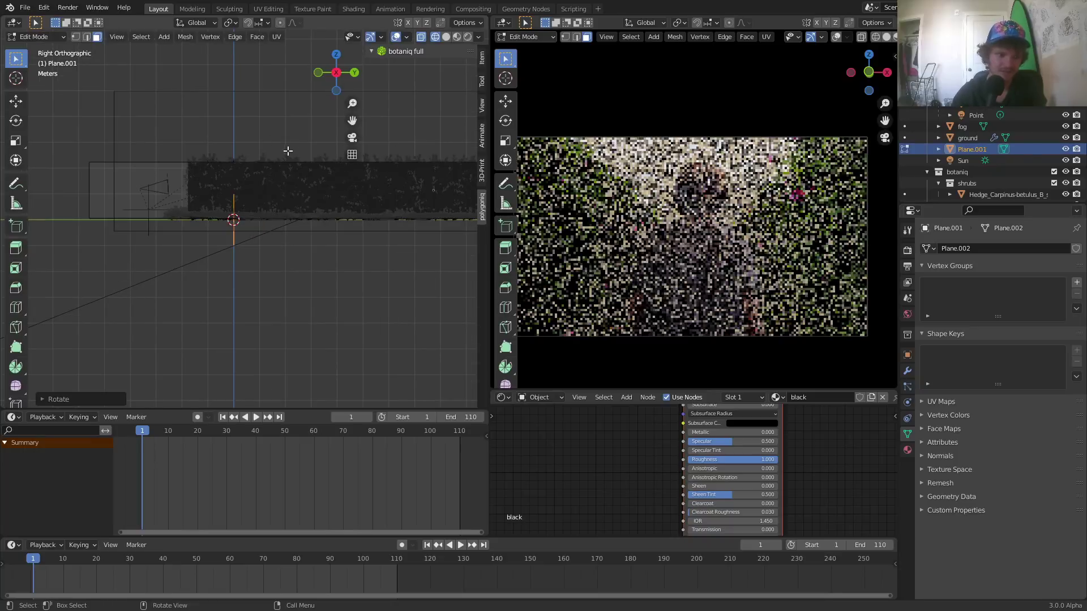
key("g")
left_click(65, 127)
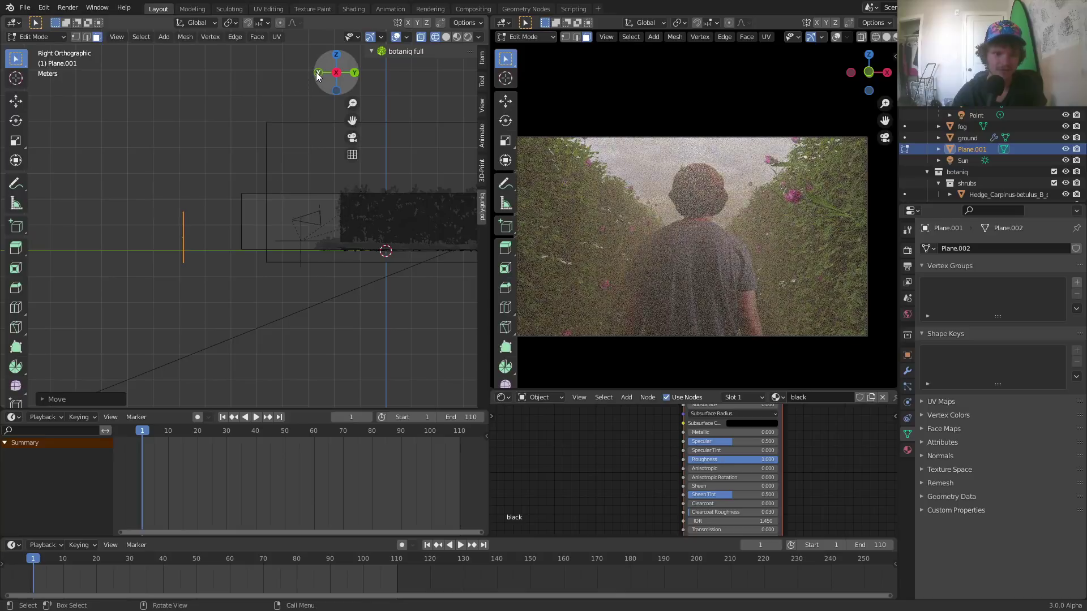
Step: Scale the plane behind the camera to about four times its size in front view and raise it along Z
left_click_drag(336, 73, 309, 124)
key("KP_1")
key("s")
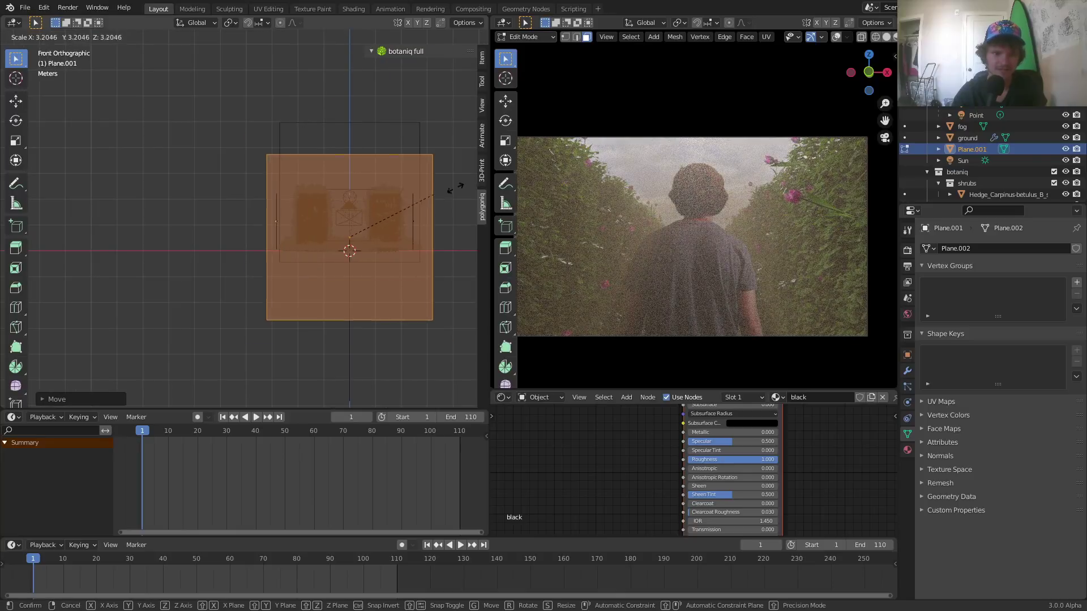
left_click(457, 187)
key("g")
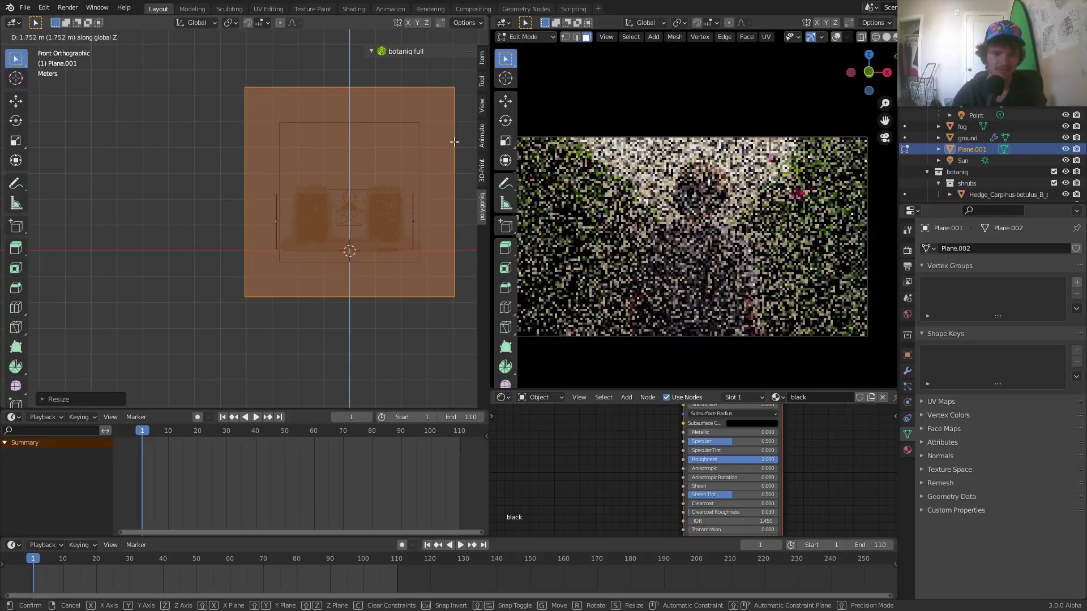
left_click(454, 142)
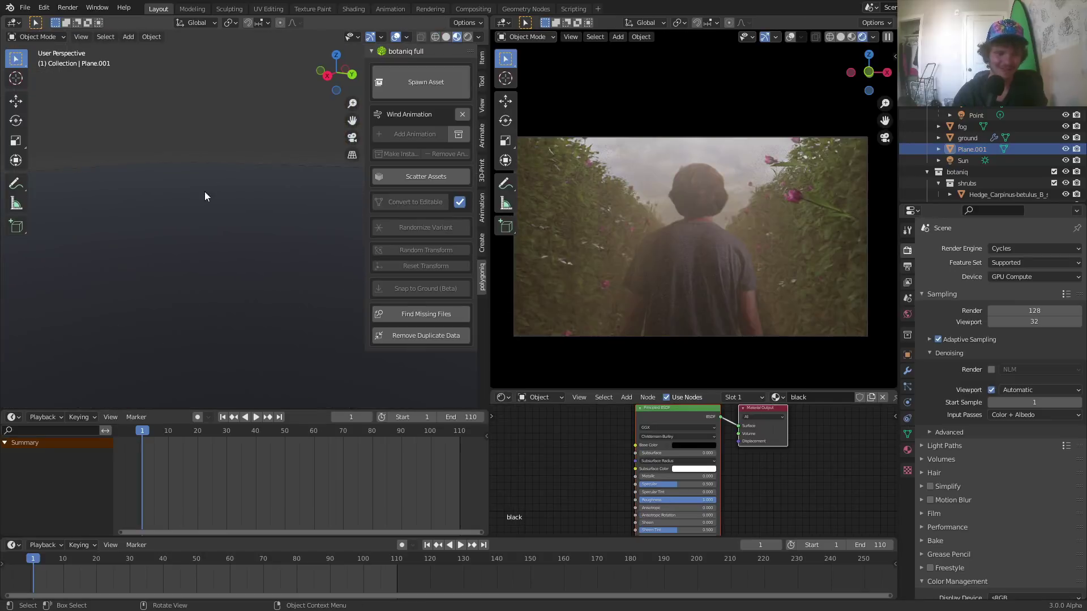
Step: Hide the Plane.001 light blockers and show them again to compare the lighting in the rendered view
middle_click_drag(177, 248, 242, 144, "shift")
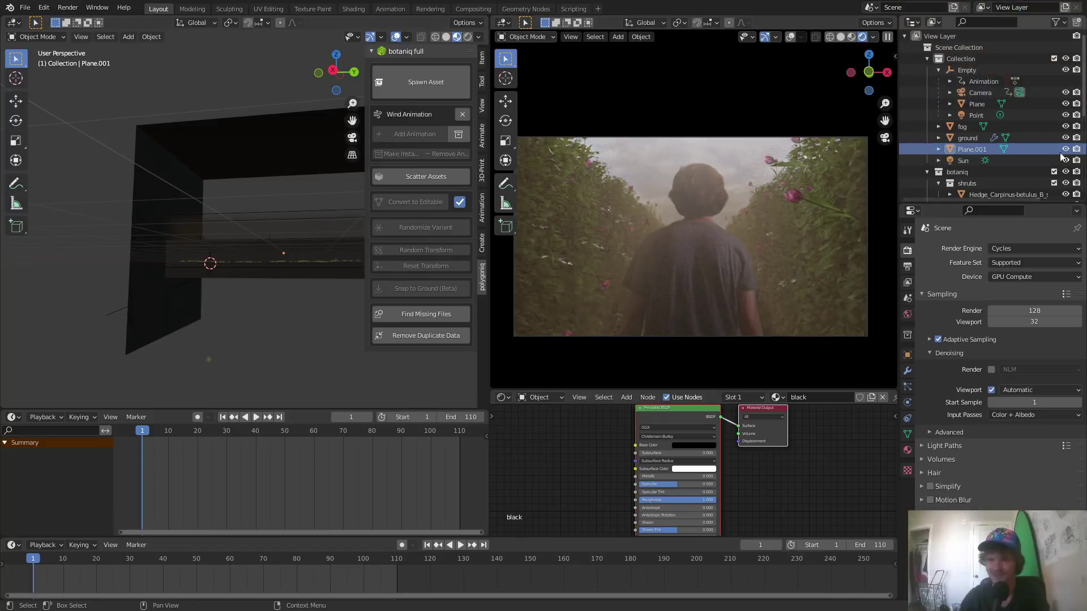
key("t")
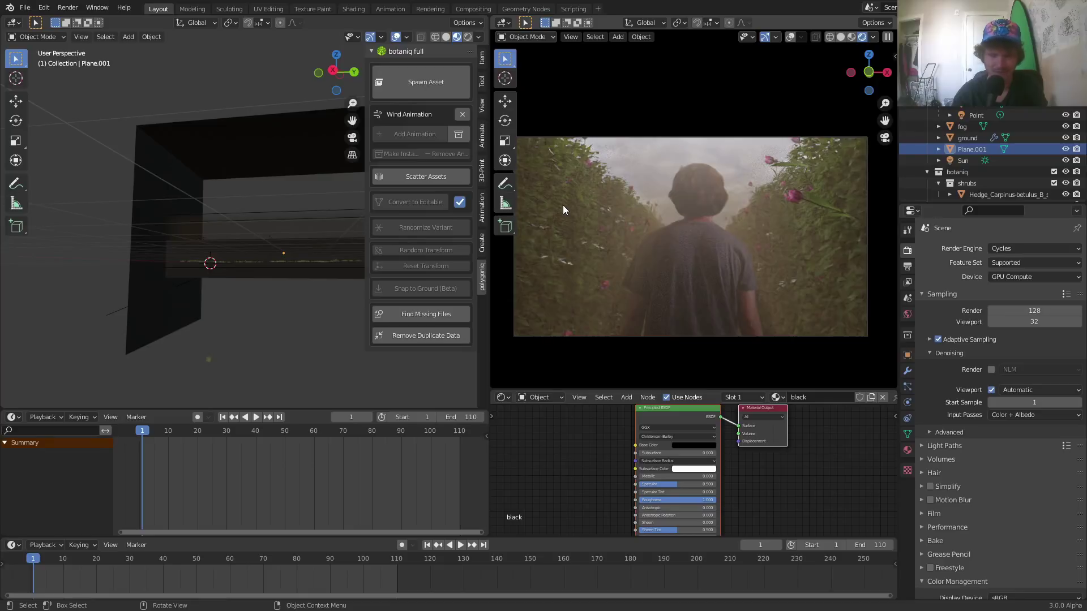
left_click(1066, 150)
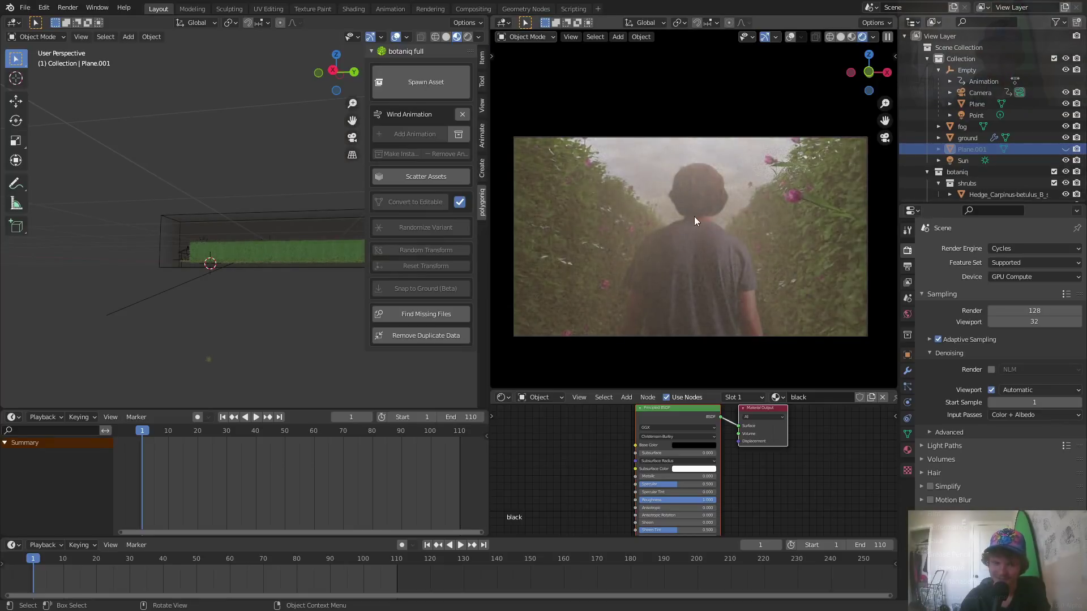
left_click(1066, 150)
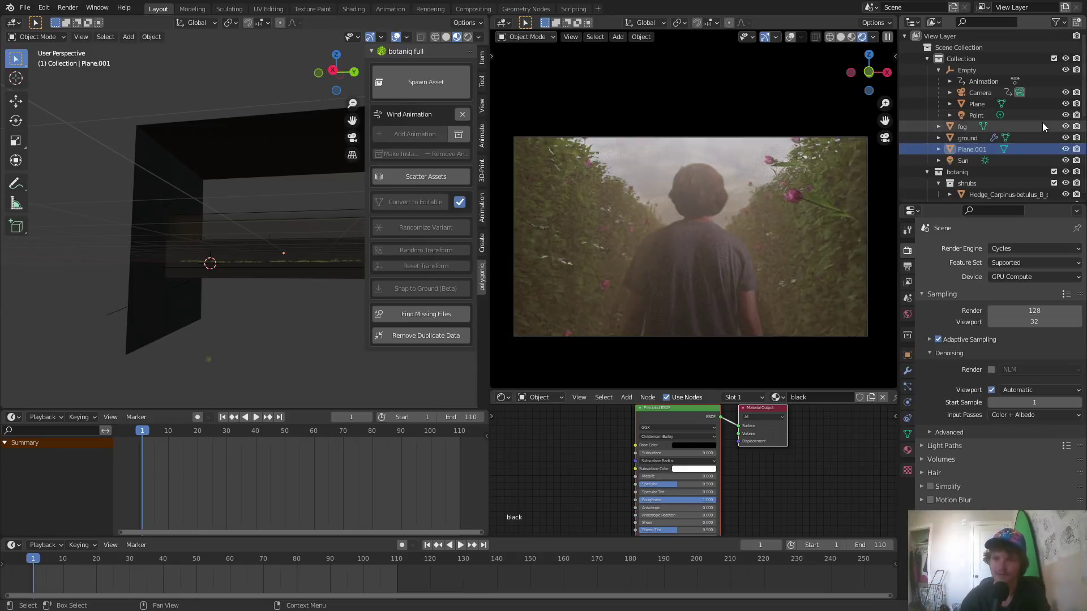
Step: Set the Sun light's strength to 15 and return to the render settings
left_click(967, 160)
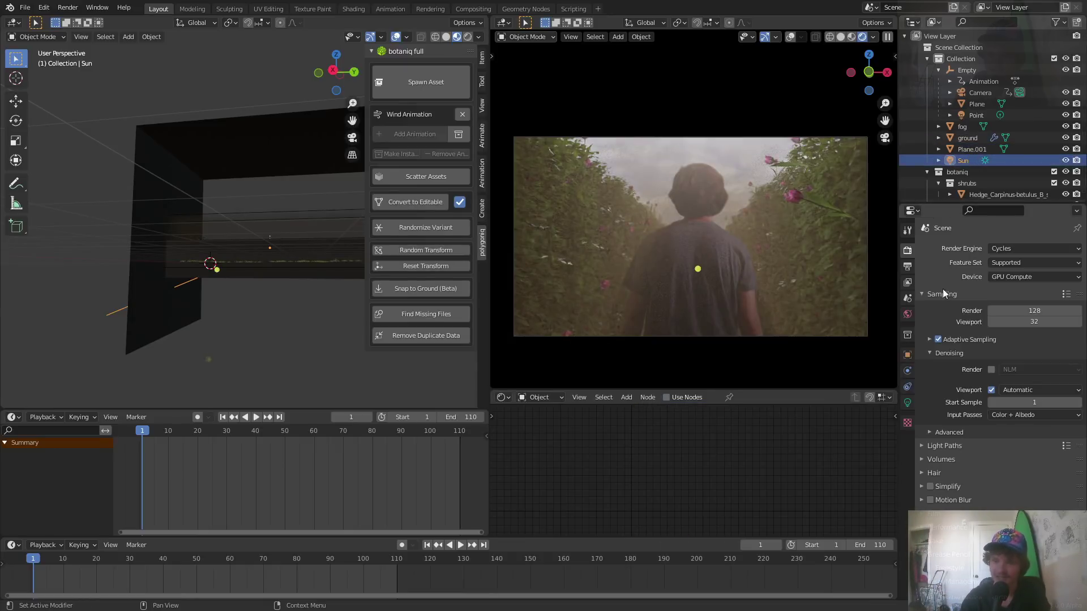
left_click(909, 403)
left_click(1017, 324)
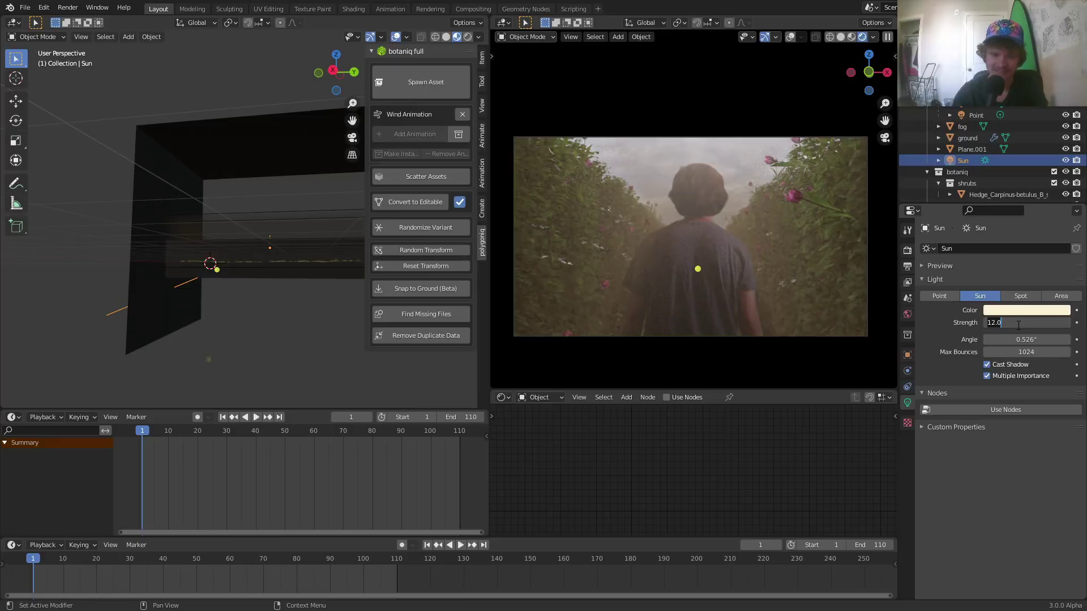
type("15")
key("Return")
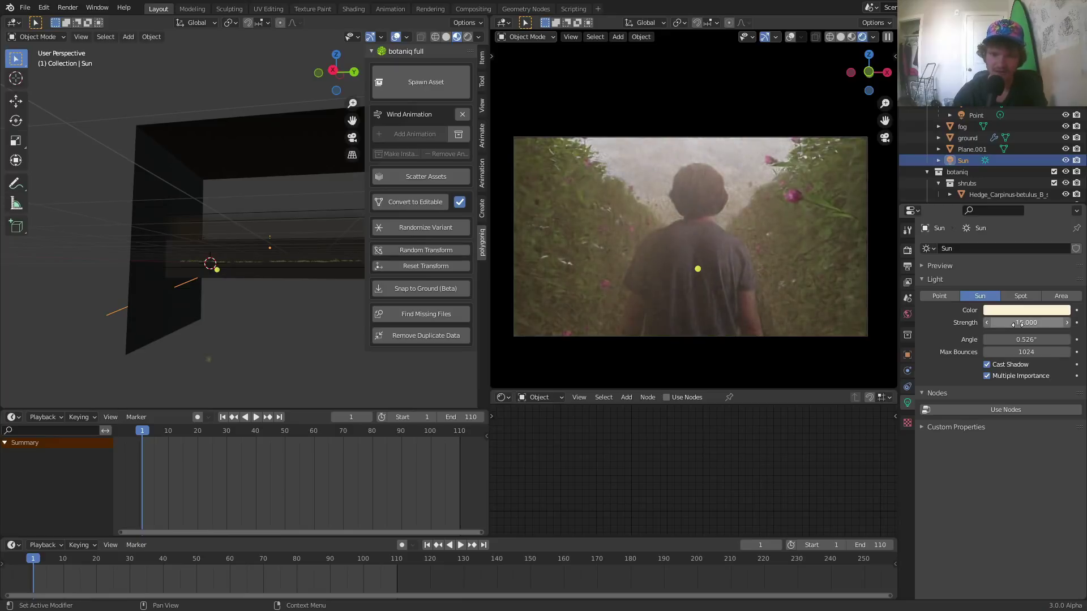
left_click(907, 252)
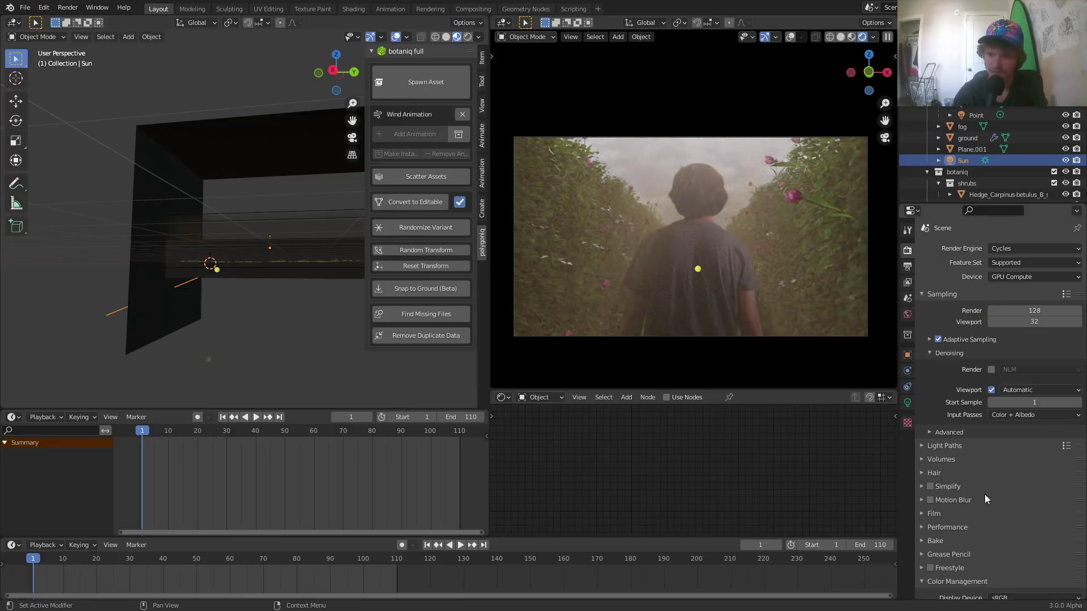
Step: Set the scene's color management gamma to about 0.769 and exposure to about 0.649
scroll(985, 499, "down", 4)
left_click_drag(1024, 560, 1022, 560)
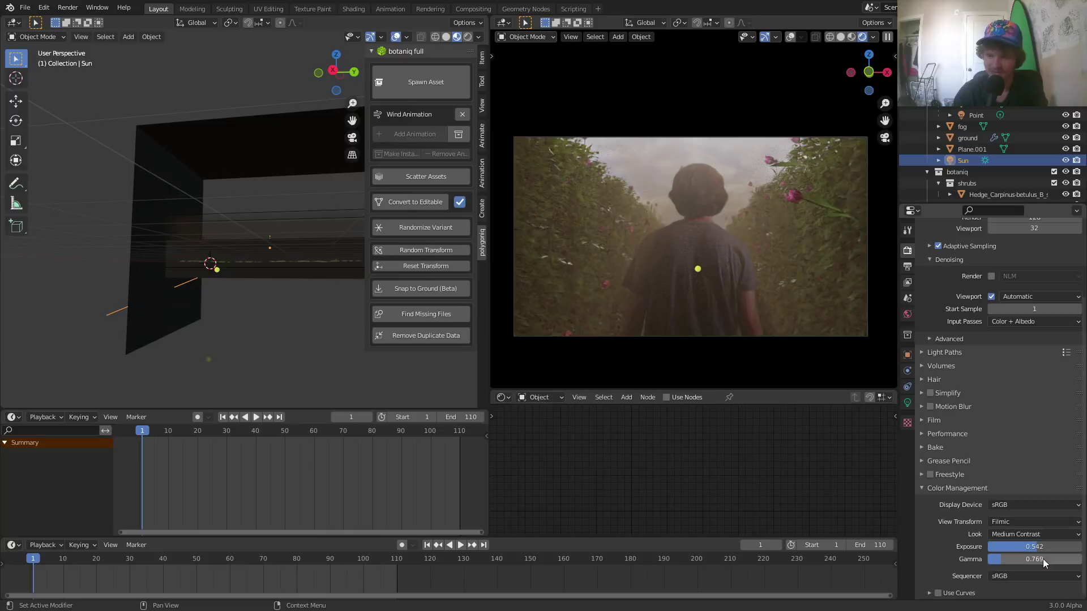
left_click_drag(1037, 548, 1039, 548)
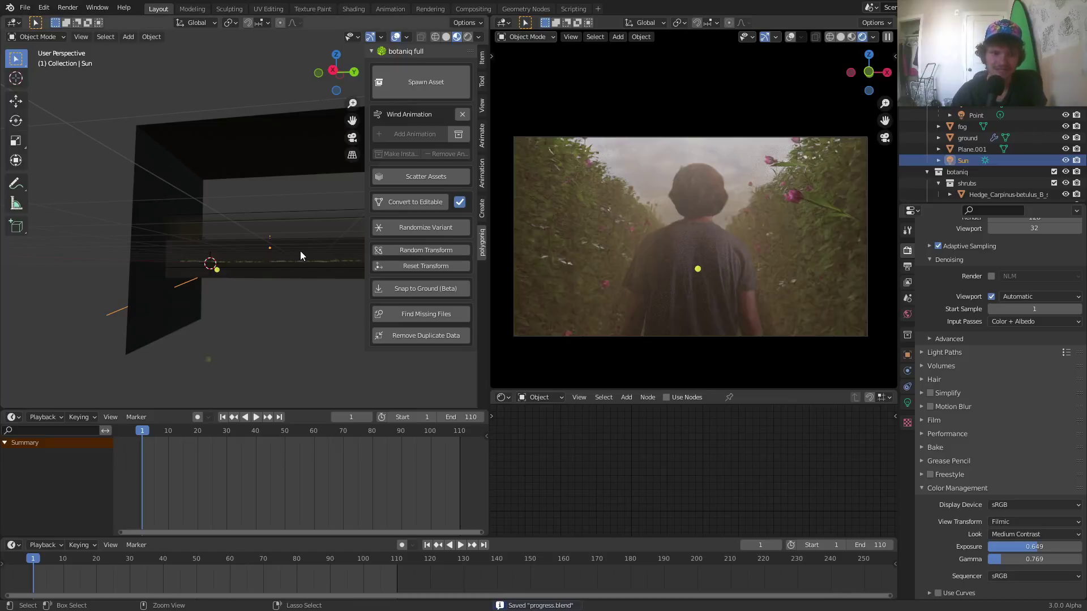
Step: Preview the rendered lighting at frames 11, 37, 84 and 104, and return to frame 1
left_click(171, 431)
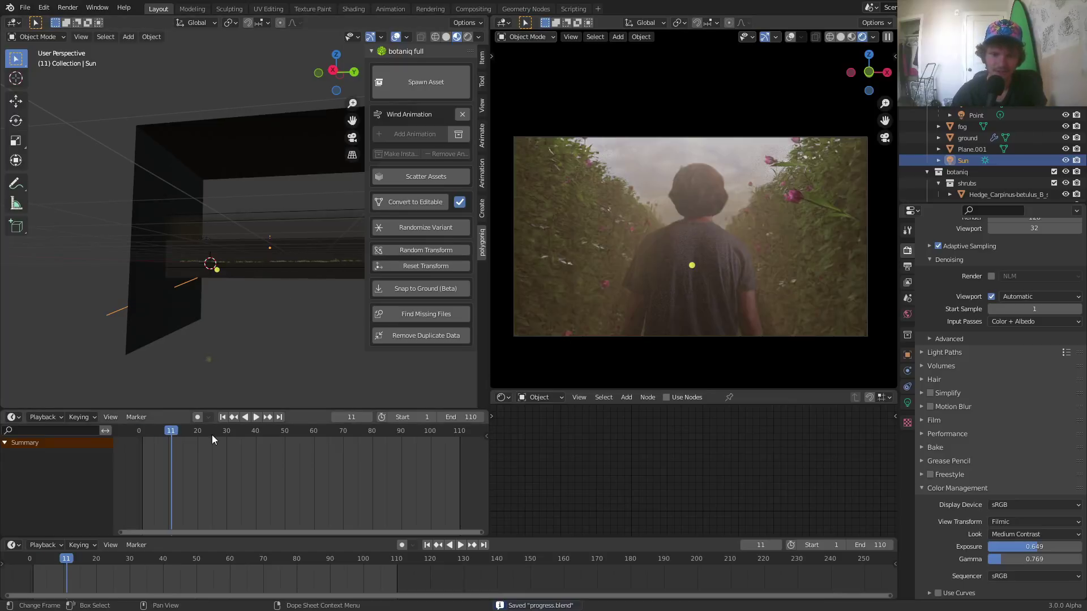
left_click(248, 433)
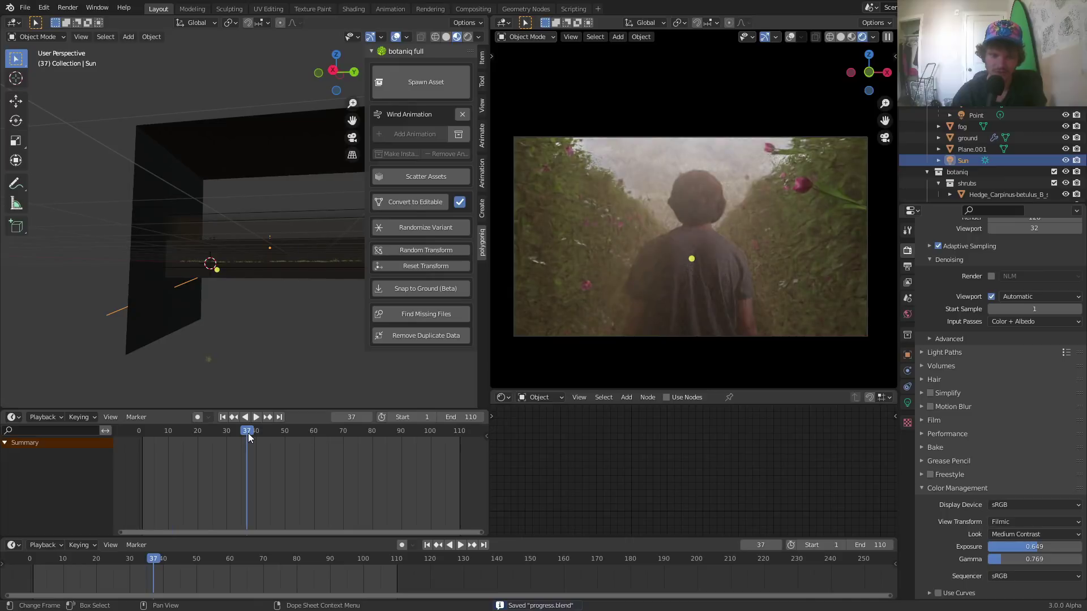
left_click(385, 433)
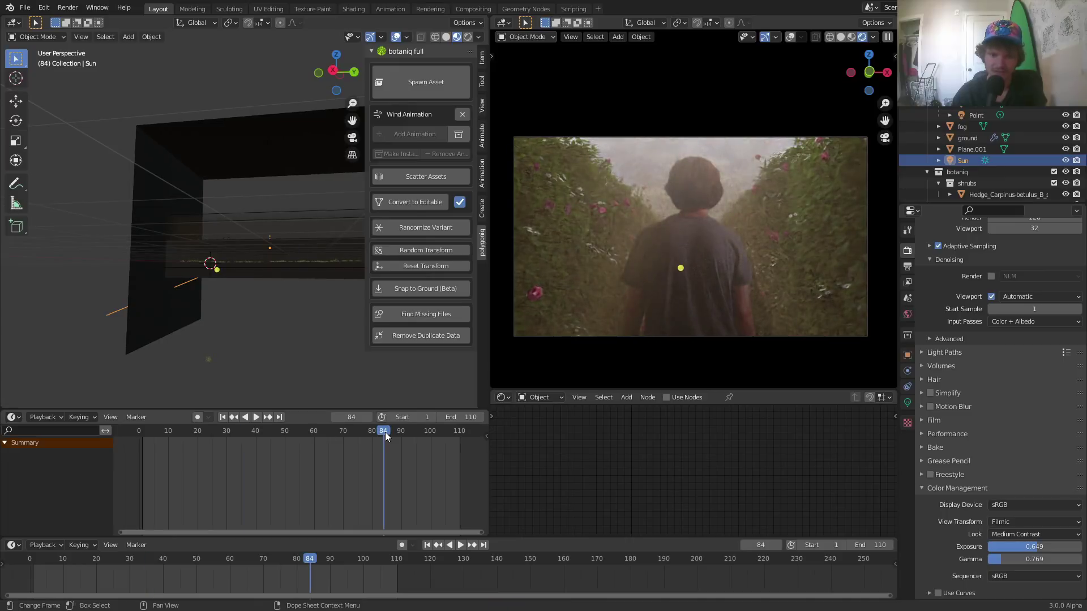
left_click(442, 431)
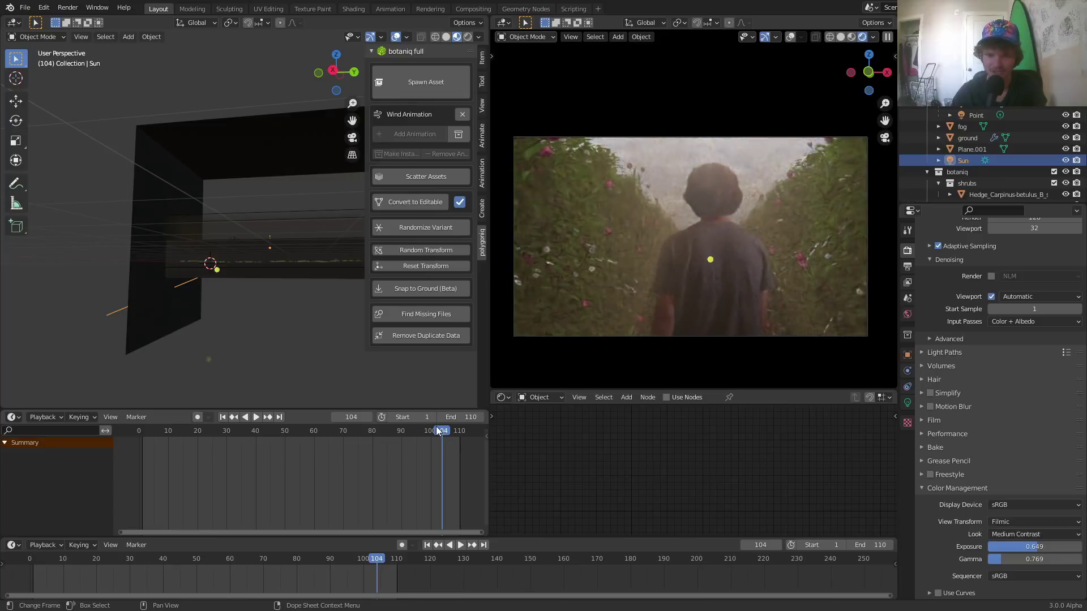
key("shift+Left")
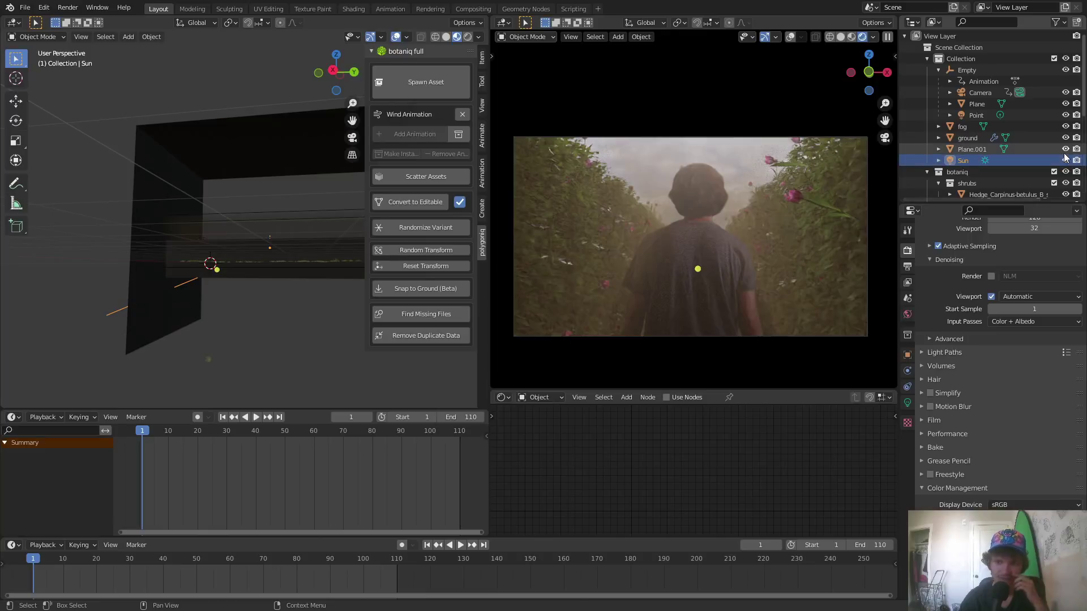
Step: Compare the render with the Point light hidden and shown, and set the Point light's power to 40 W
left_click(1065, 116)
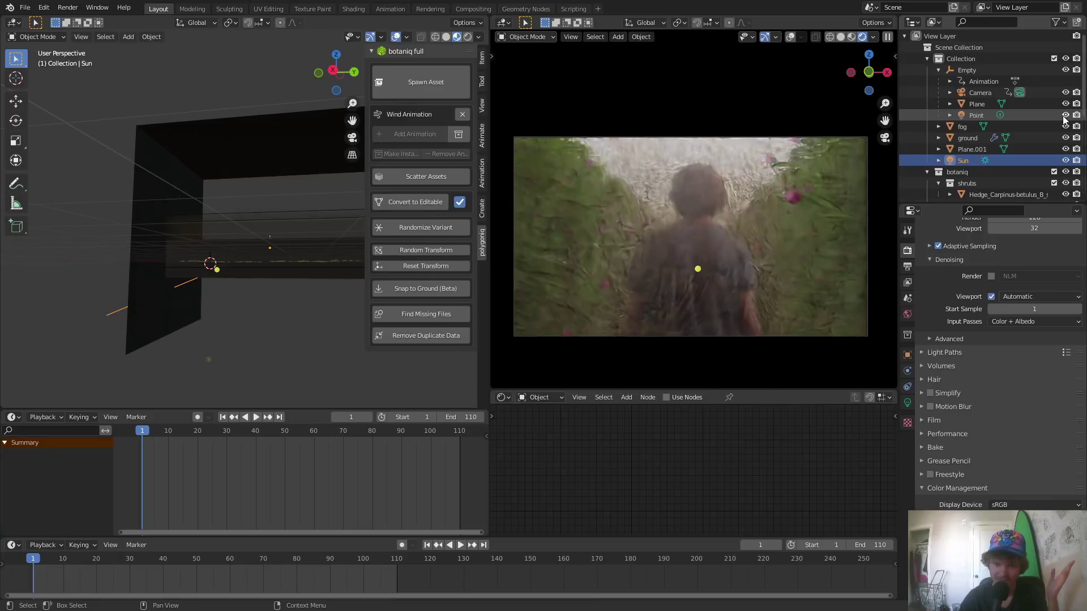
left_click(970, 113)
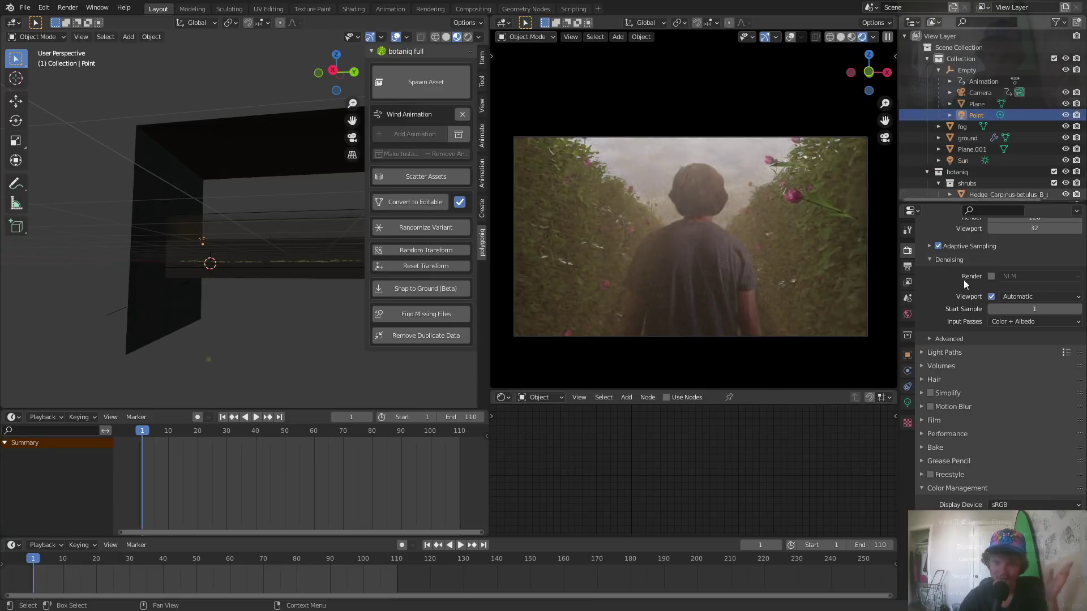
left_click(908, 404)
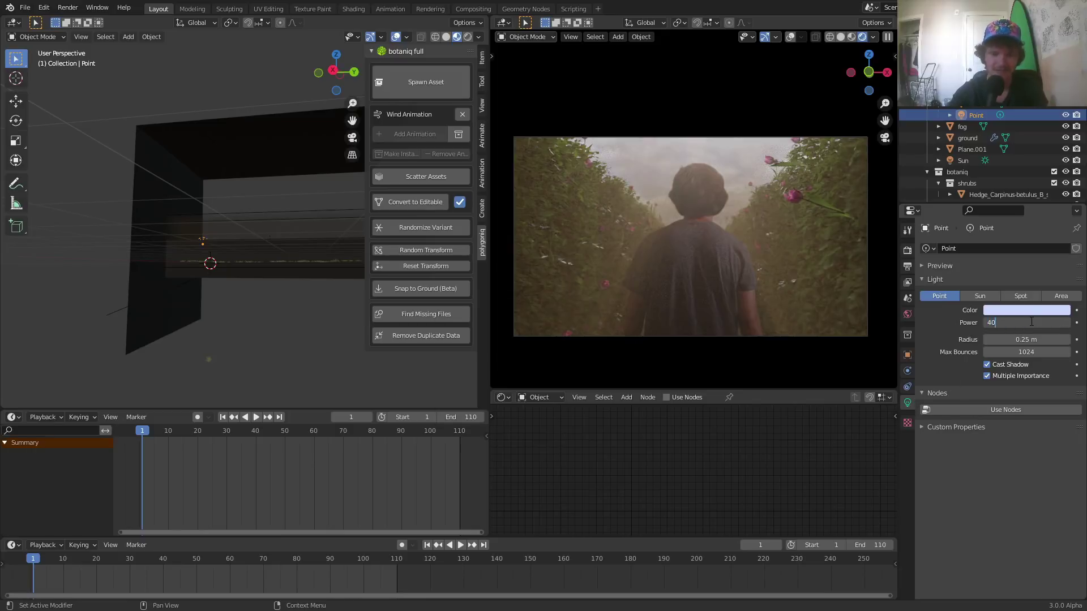
left_click_drag(1034, 322, 1029, 322)
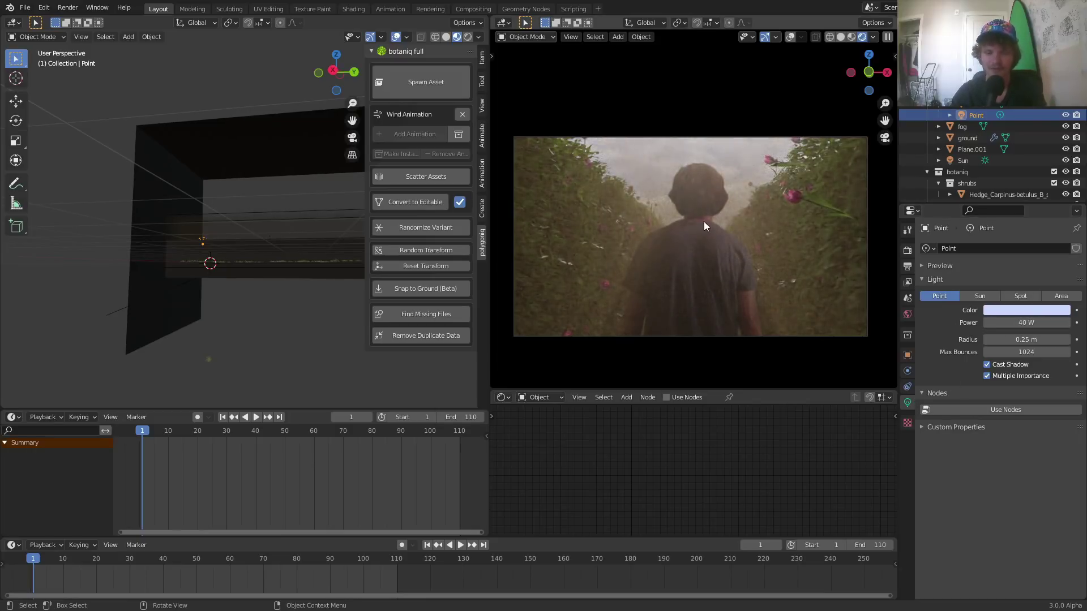
Step: Enlarge the rendered camera view, take the window out of fullscreen and save progress.blend
scroll(702, 219, "up", 1)
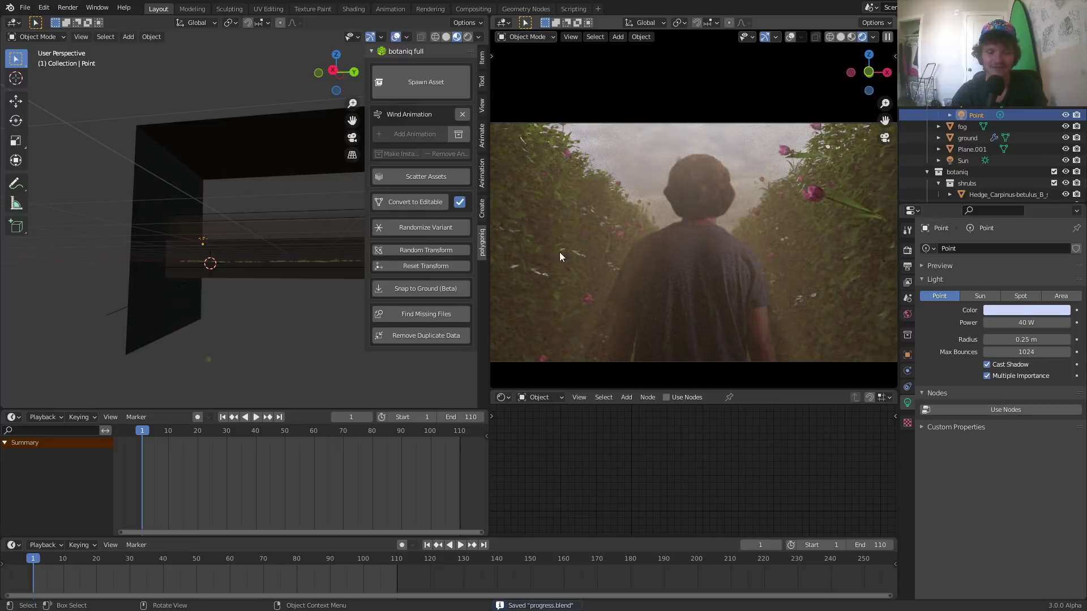
key("q")
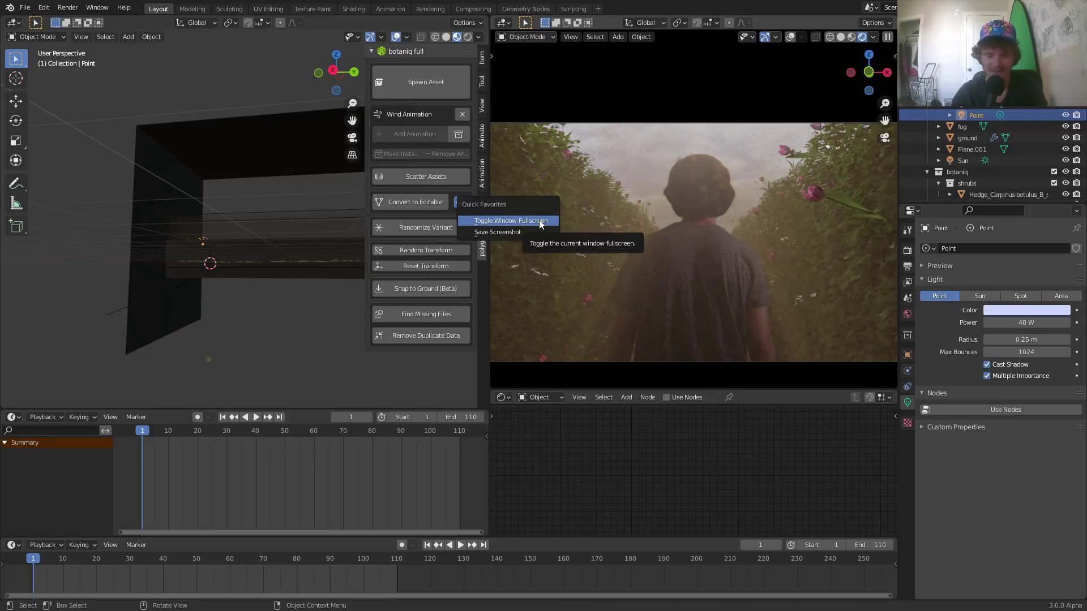
left_click(539, 221)
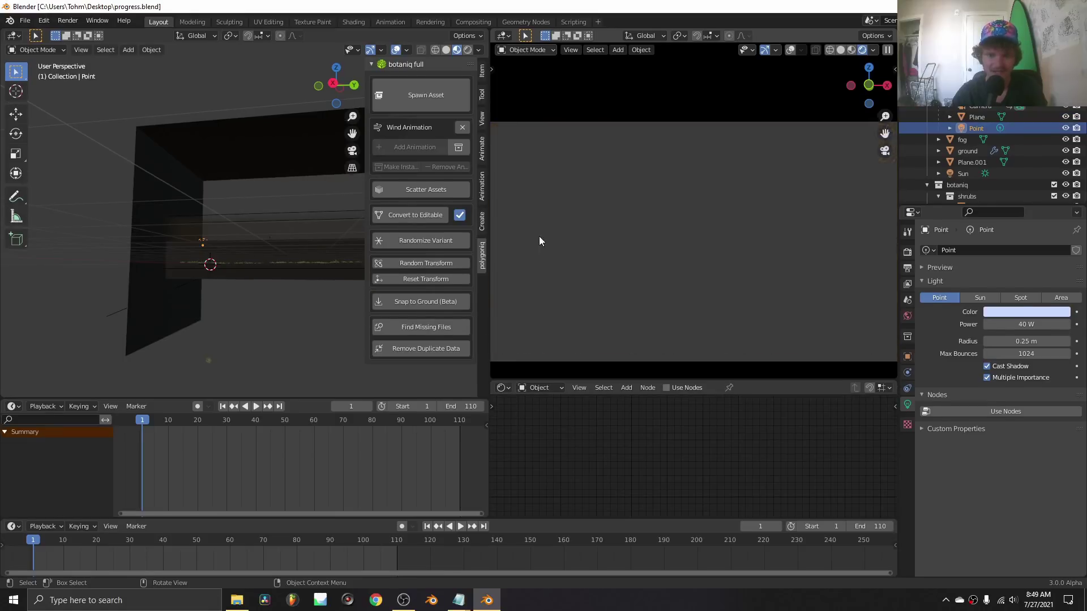
key("ctrl+s")
Step: Switch to OBS and change the recording to the full webcam scene
left_click(401, 603)
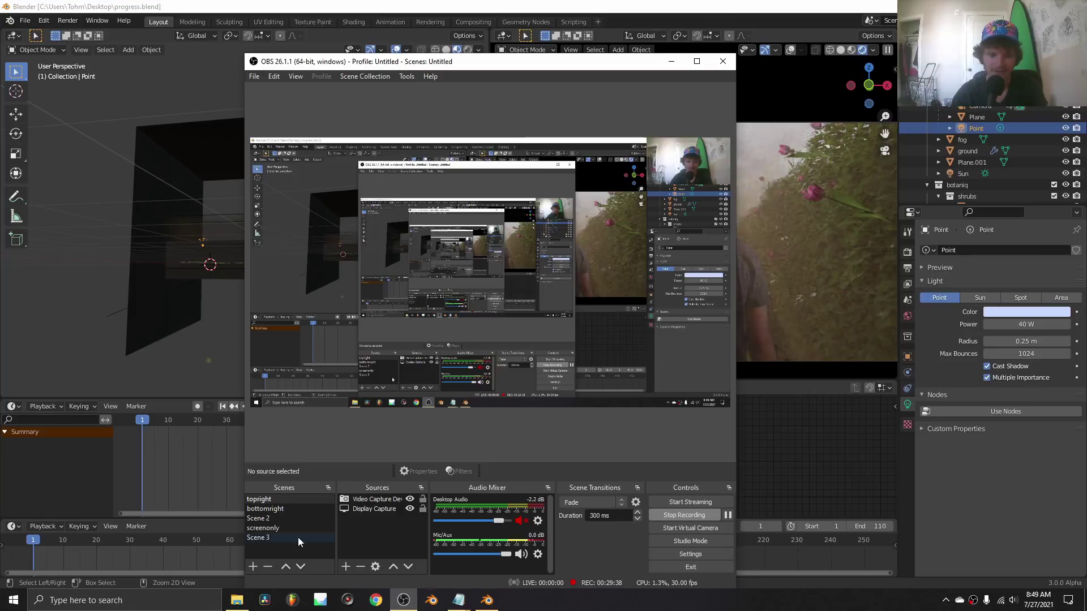
left_click(269, 525)
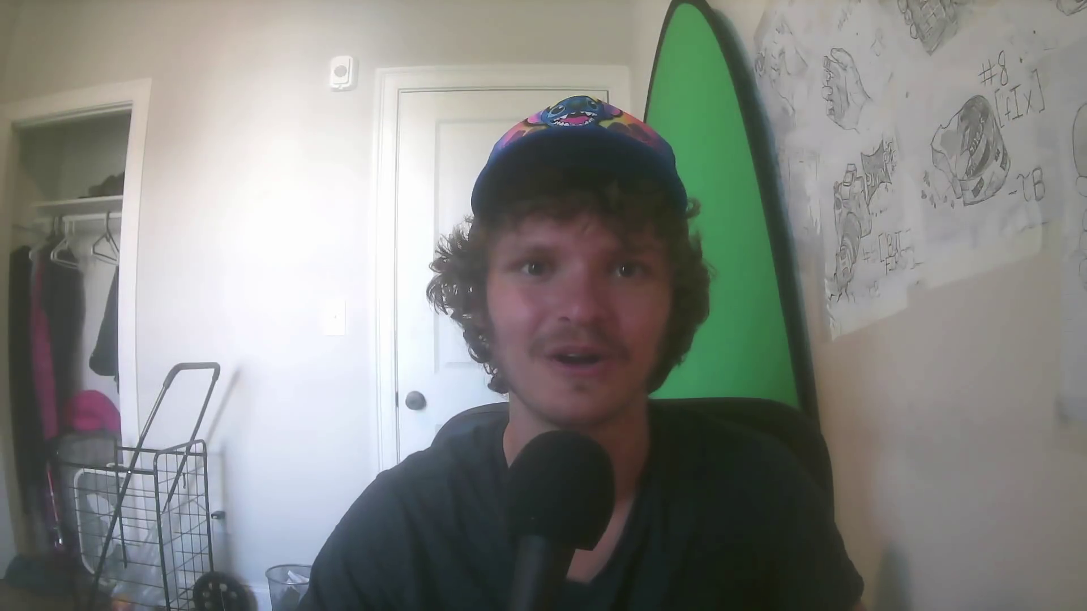